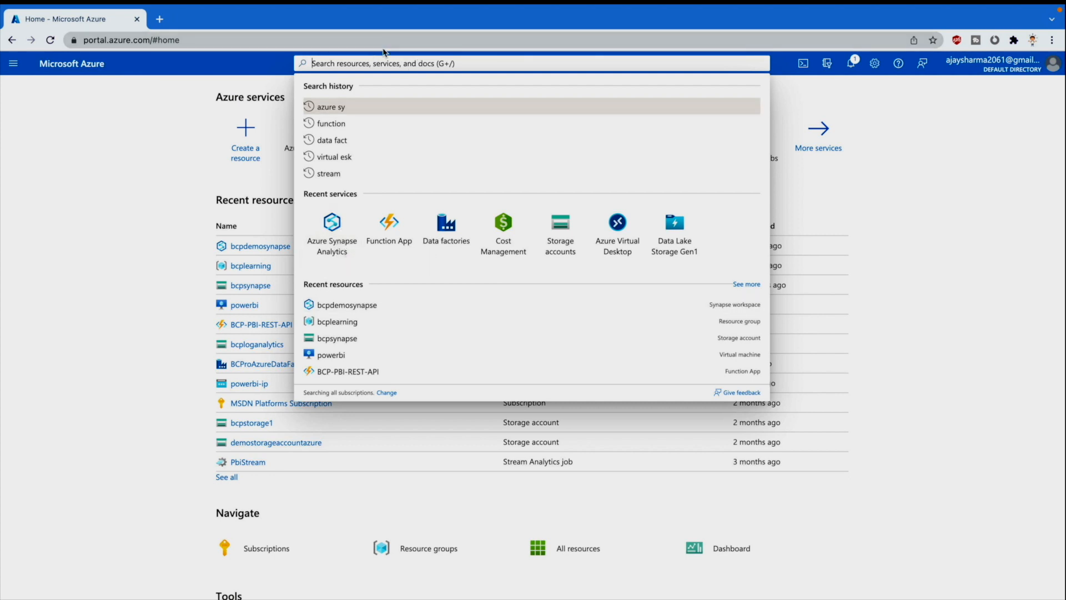
- Search for "azure sy", open the Azure Synapse Analytics service and start creating a Synapse workspace
type("azure sy")
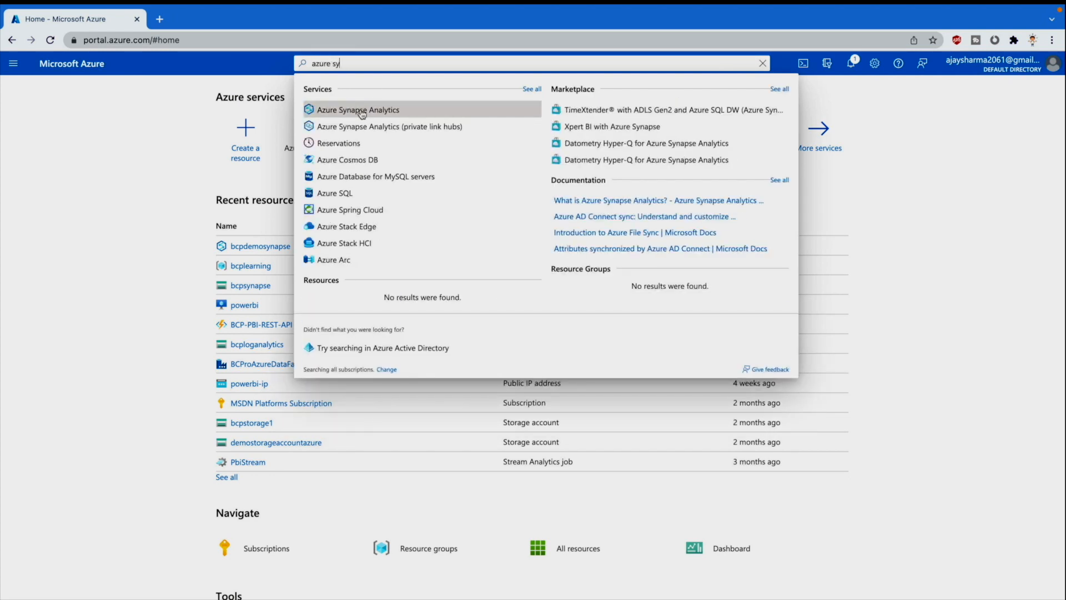
left_click(362, 110)
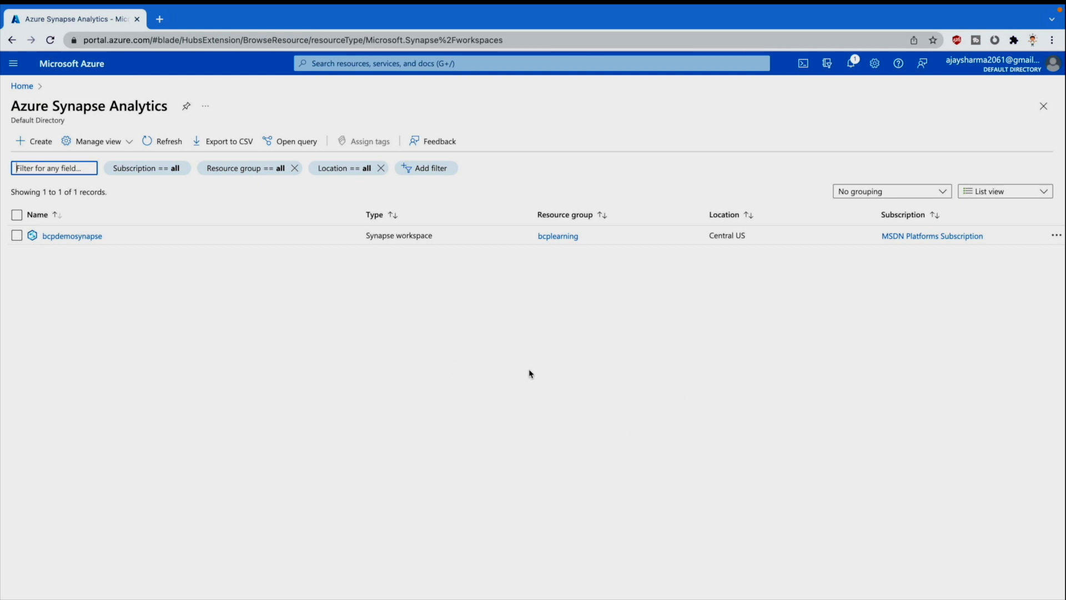
left_click(33, 148)
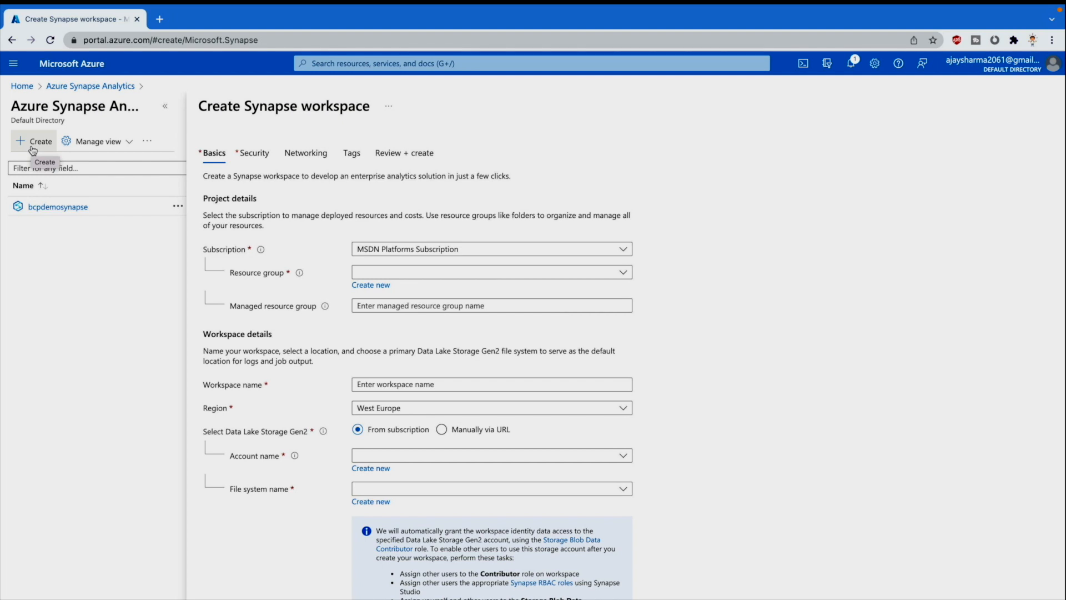
- Assign the new workspace to the existing bcplearning resource group under MSDN Platforms Subscription
left_click(537, 255)
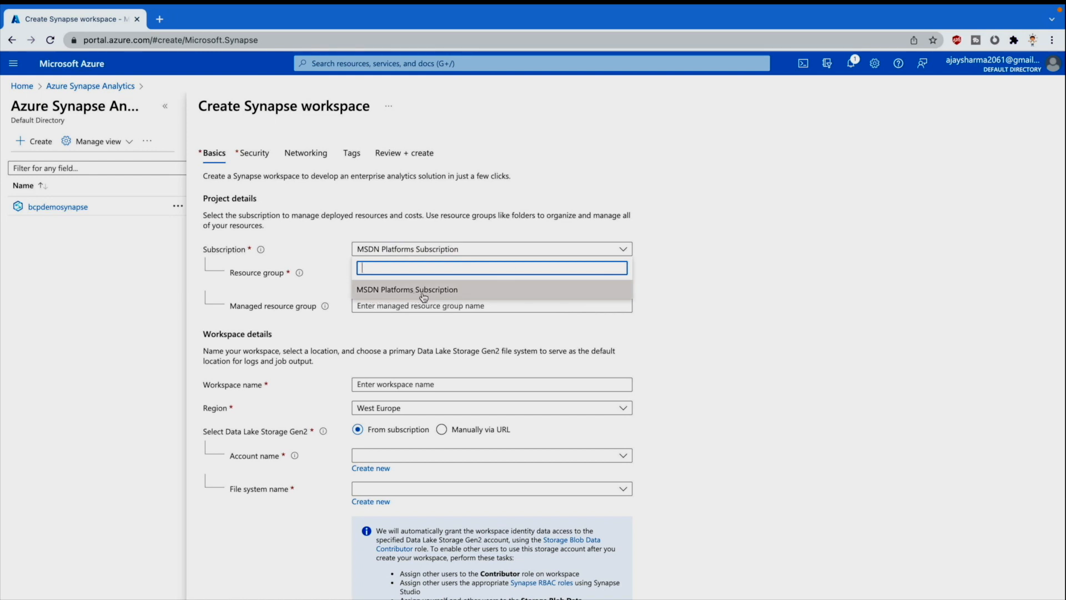
left_click(685, 300)
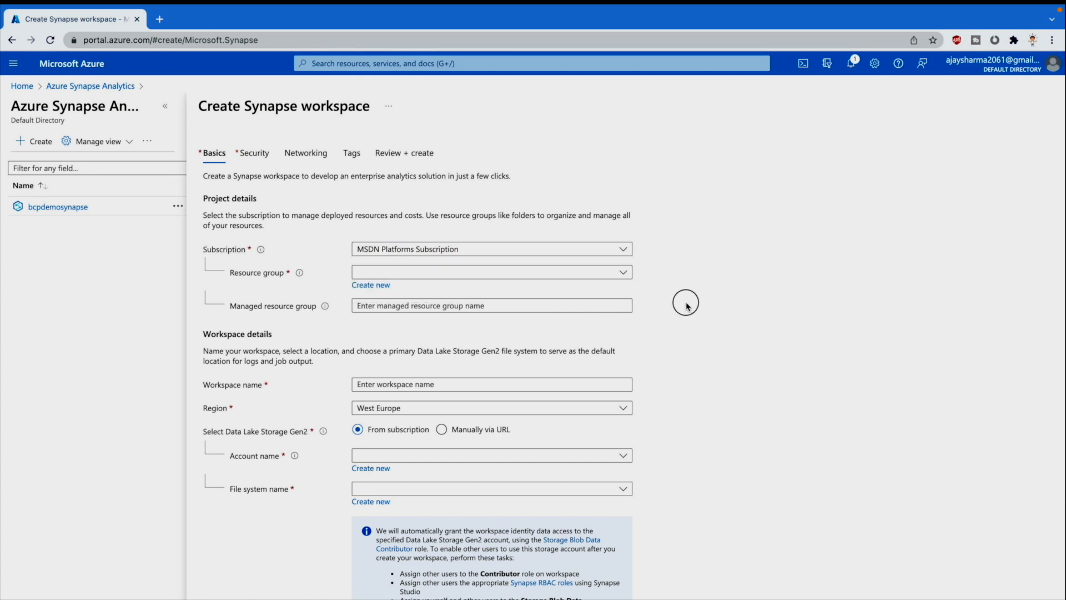
left_click(398, 273)
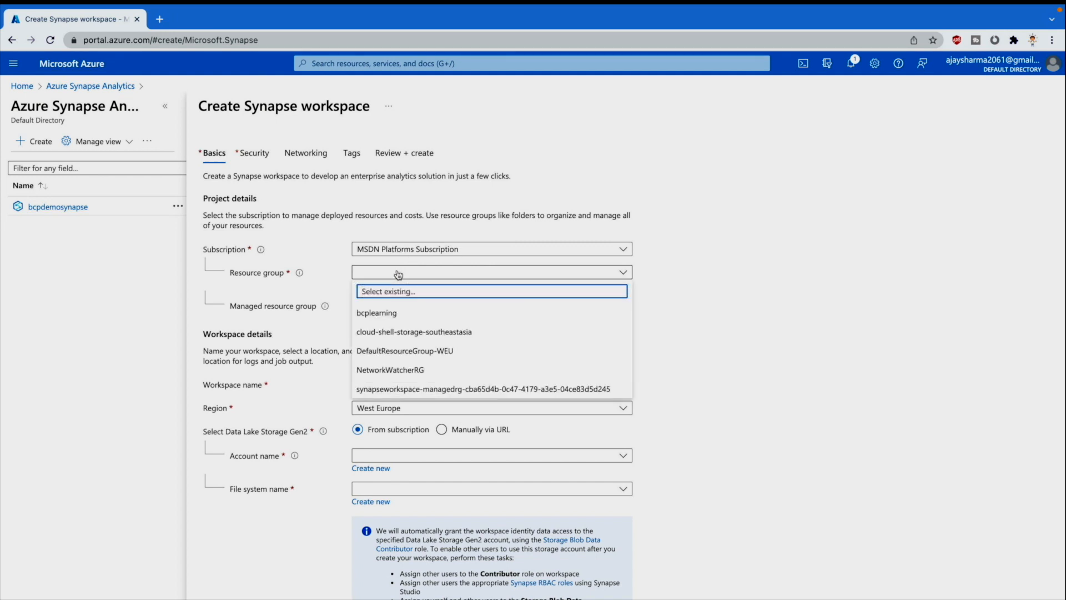
left_click(799, 366)
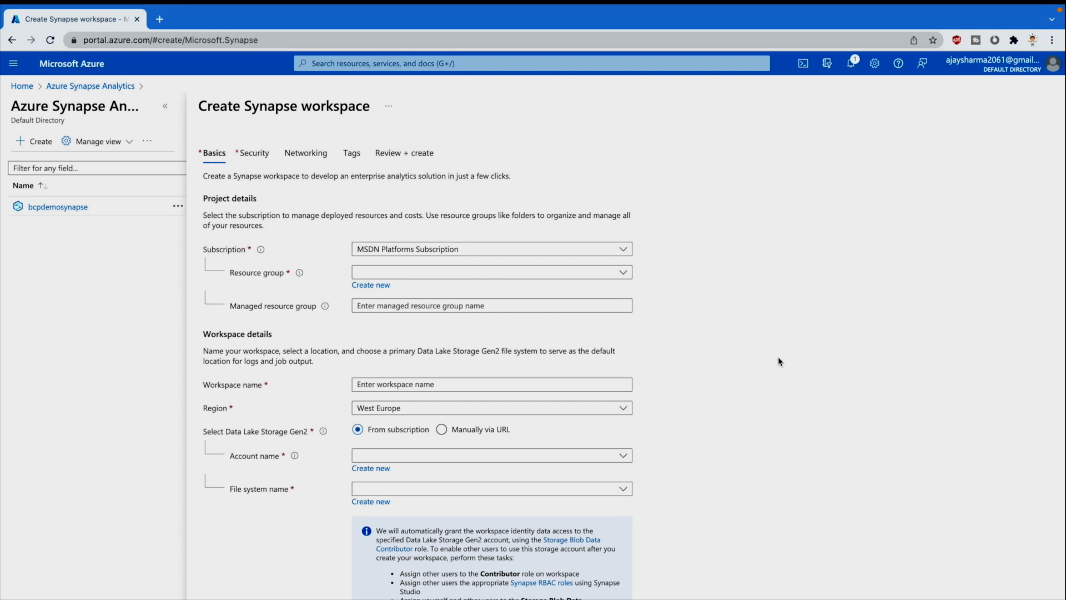
left_click(368, 287)
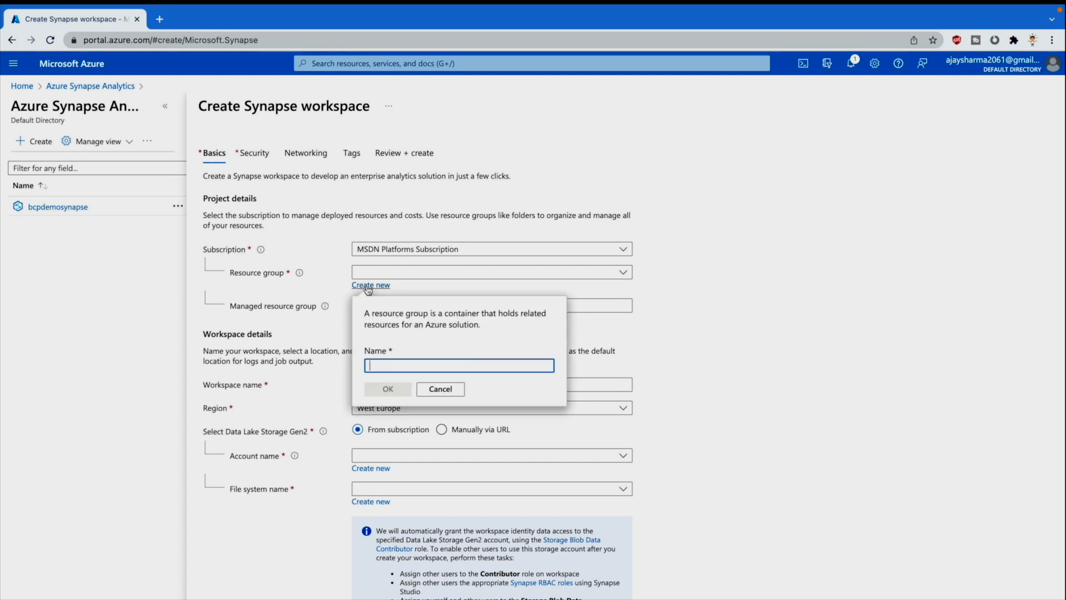
left_click(445, 390)
left_click(410, 275)
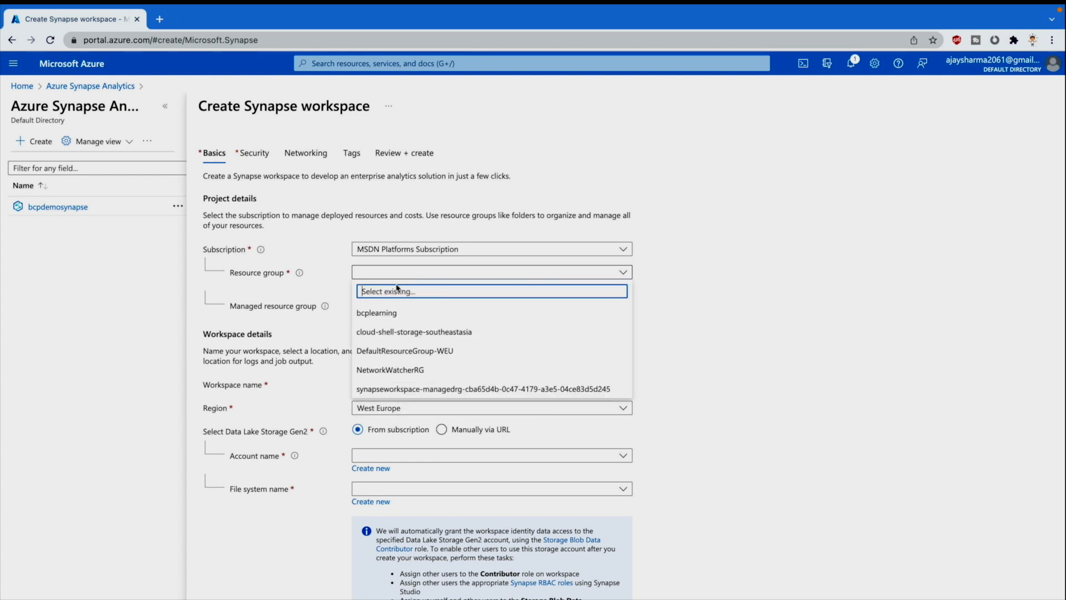
left_click(375, 314)
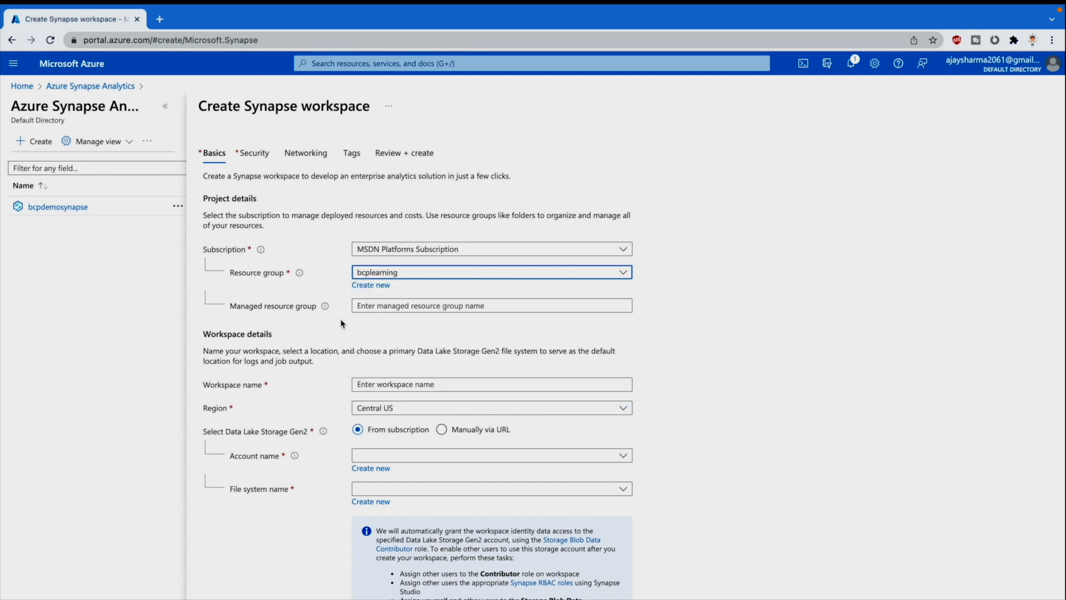
left_click(306, 322)
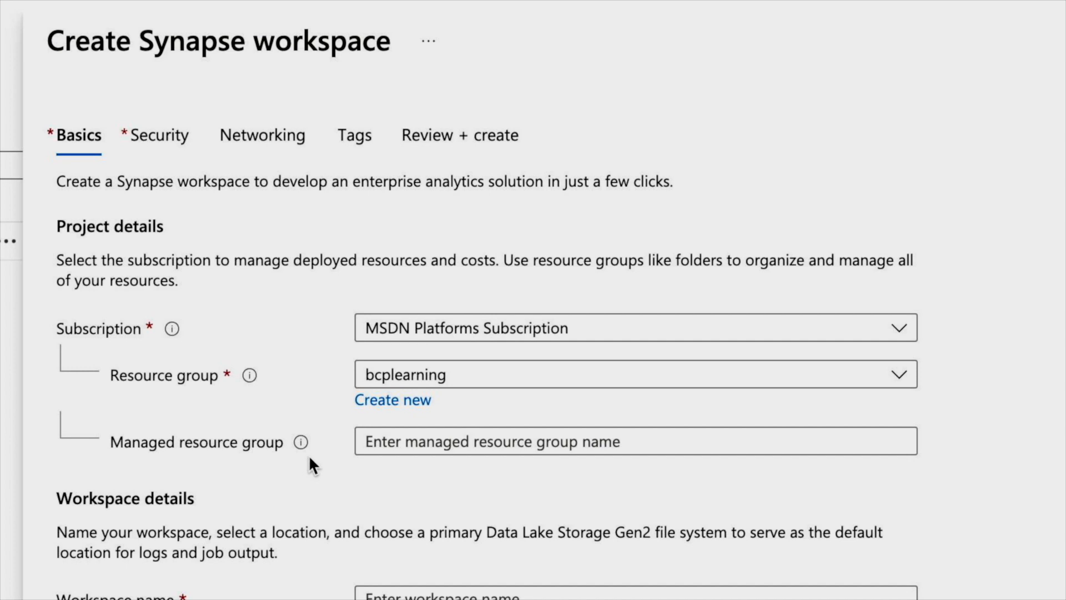
mouse_move(301, 446)
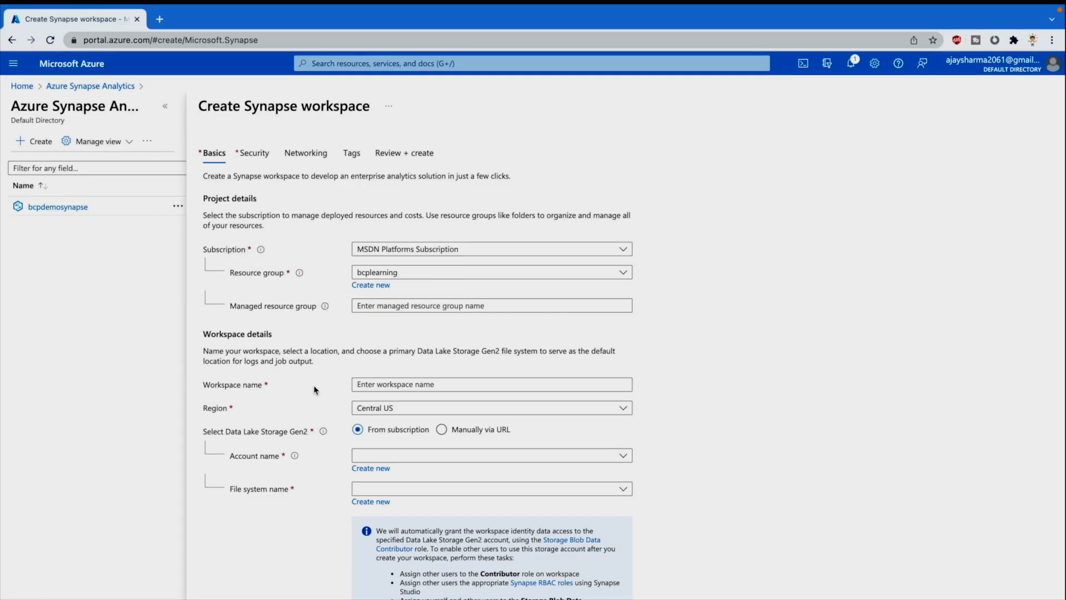
- Name the workspace demobcpsynapase and keep Central US as its region
left_click(381, 386)
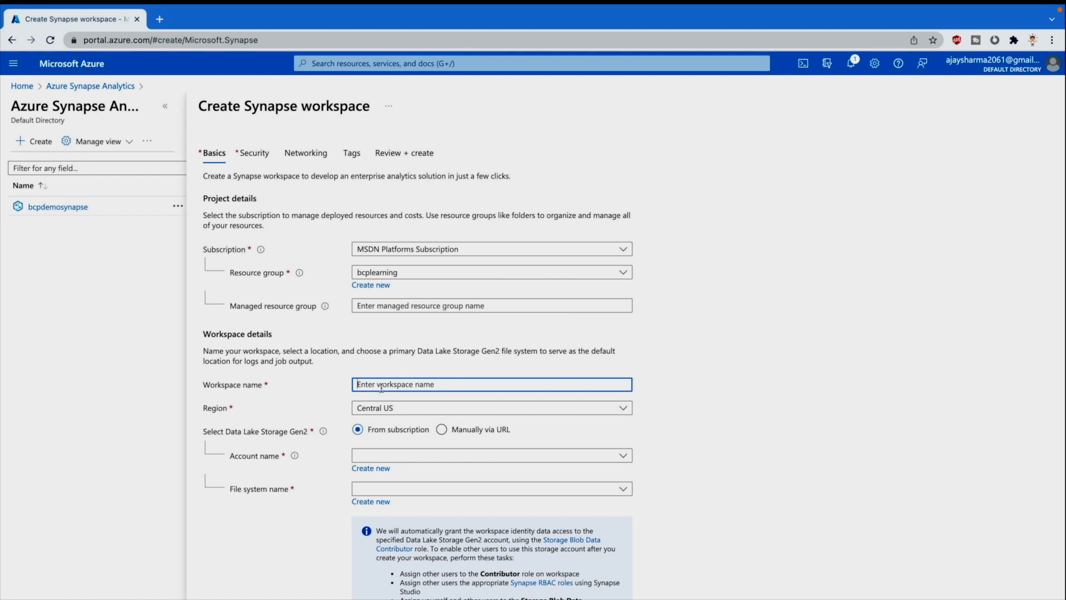
type("demobcpsynapase")
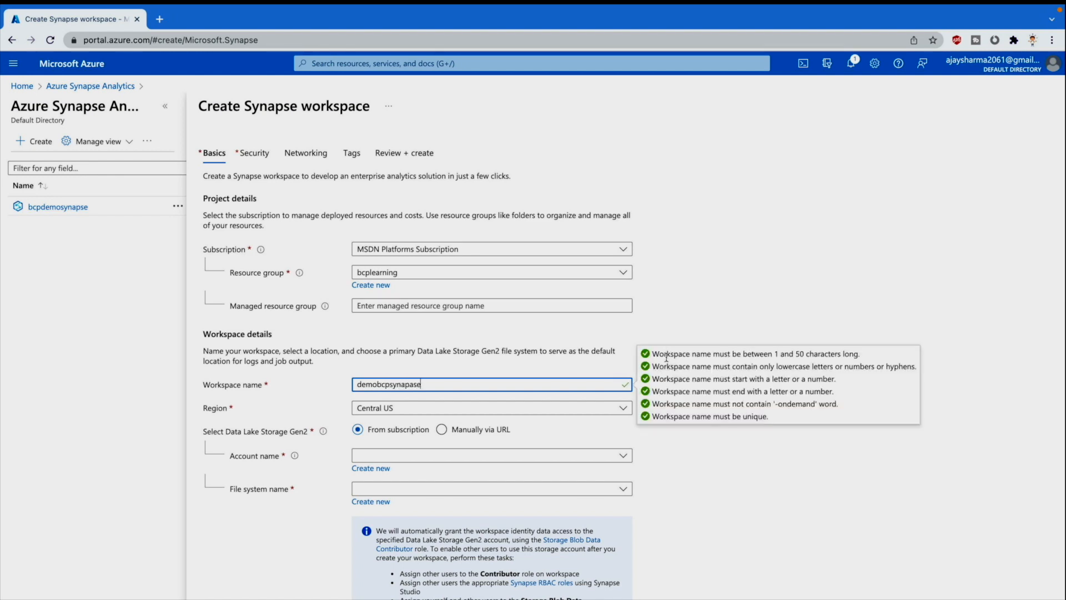
left_click(675, 441)
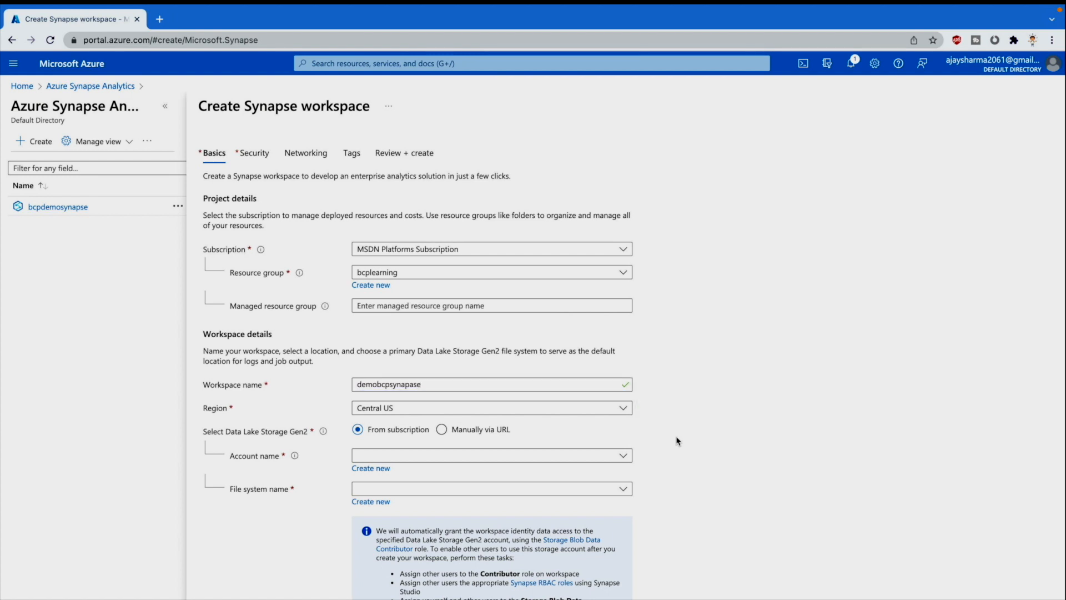
left_click(430, 410)
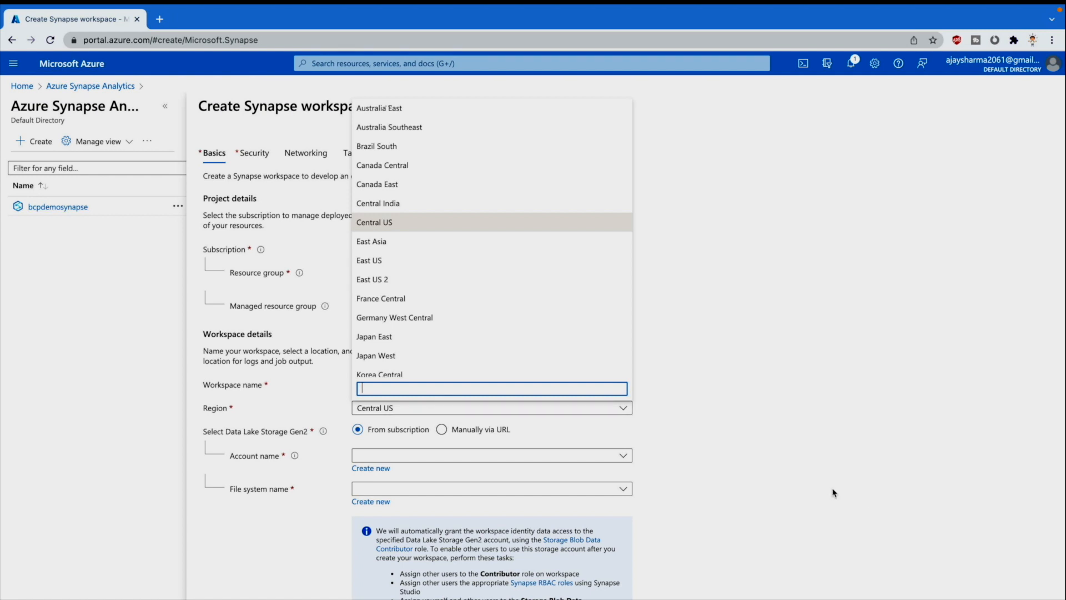
left_click(791, 489)
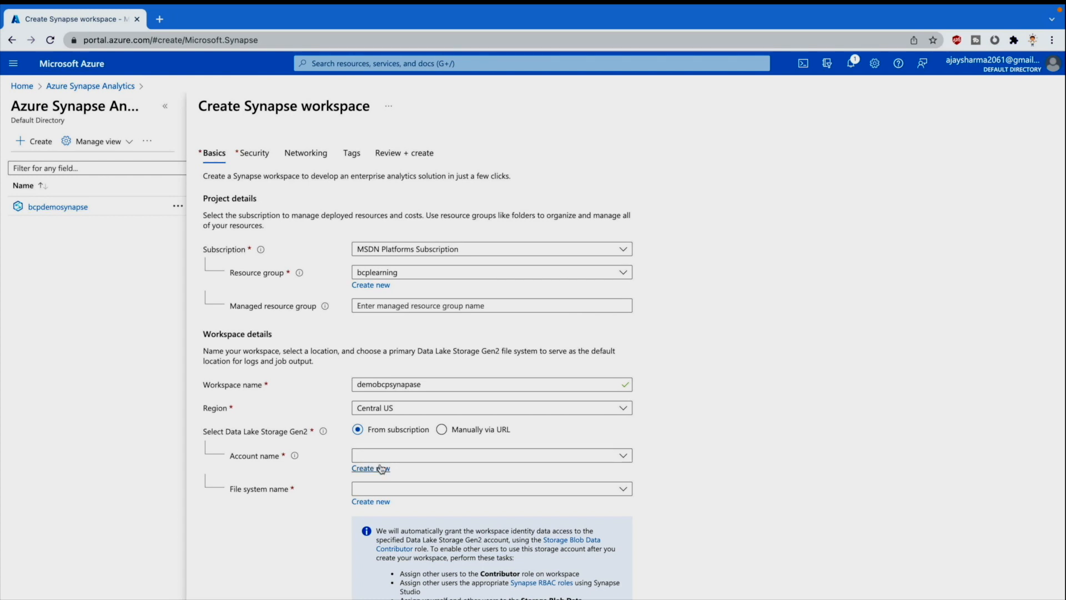
- Select bcpsynapse as the workspace's Data Lake Storage Gen2 account, with bcpusers as the file system
left_click(401, 456)
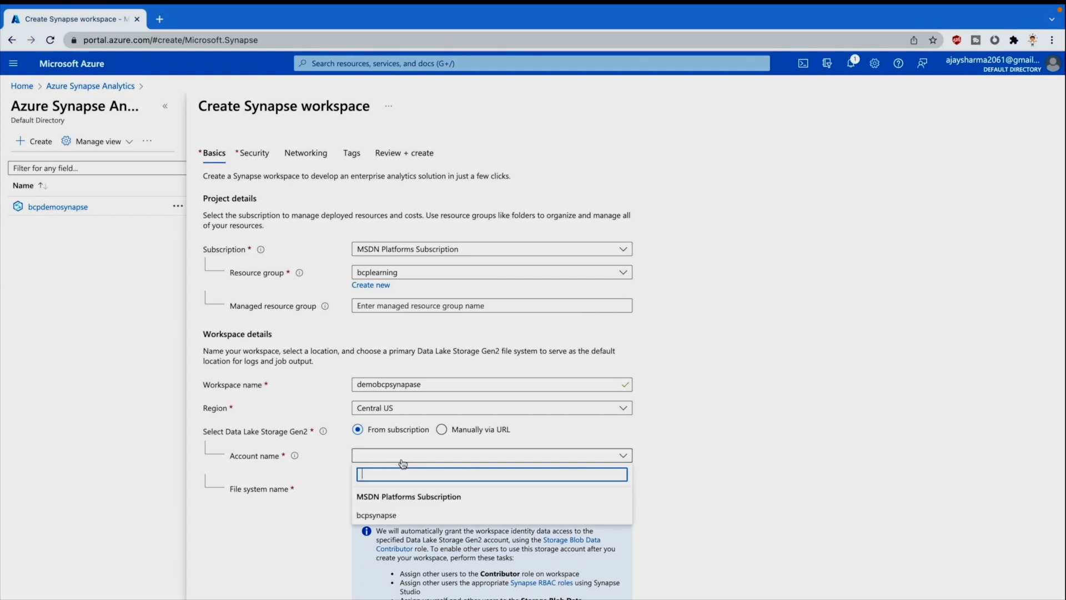
left_click(391, 513)
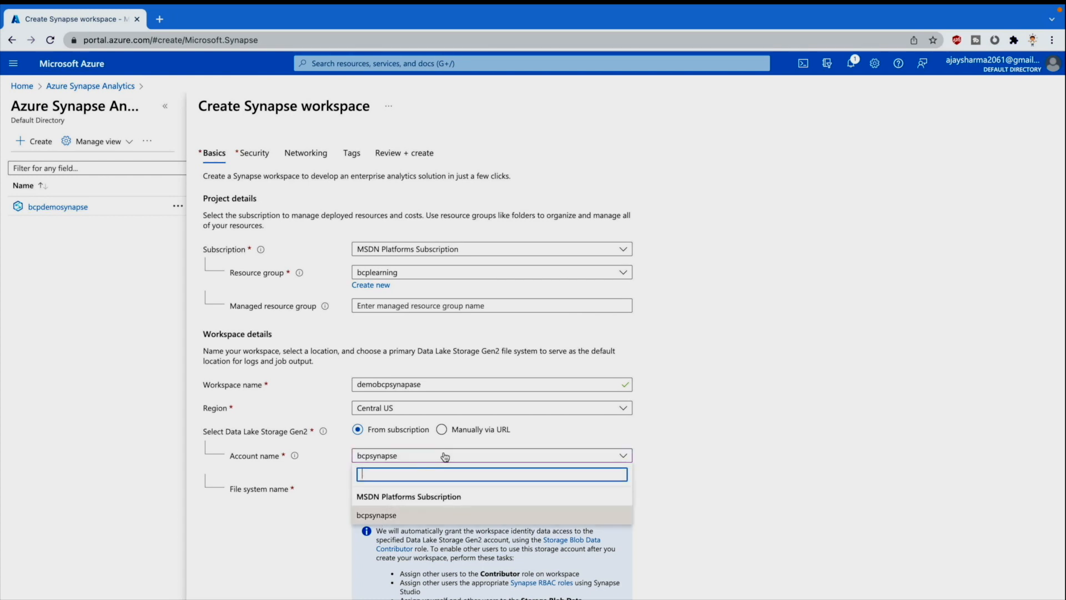
left_click(421, 517)
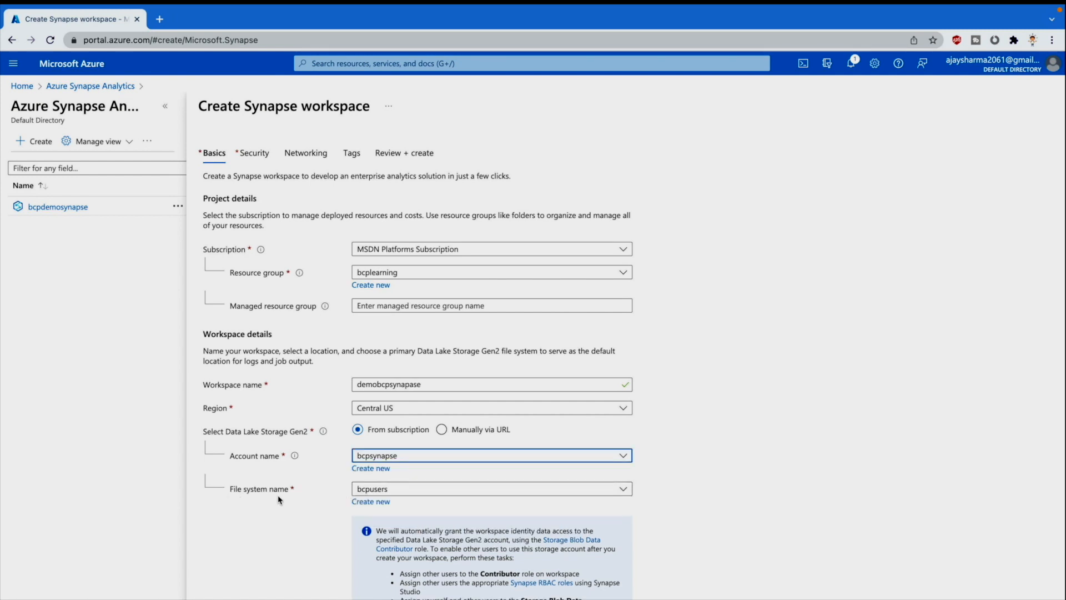
left_click(392, 489)
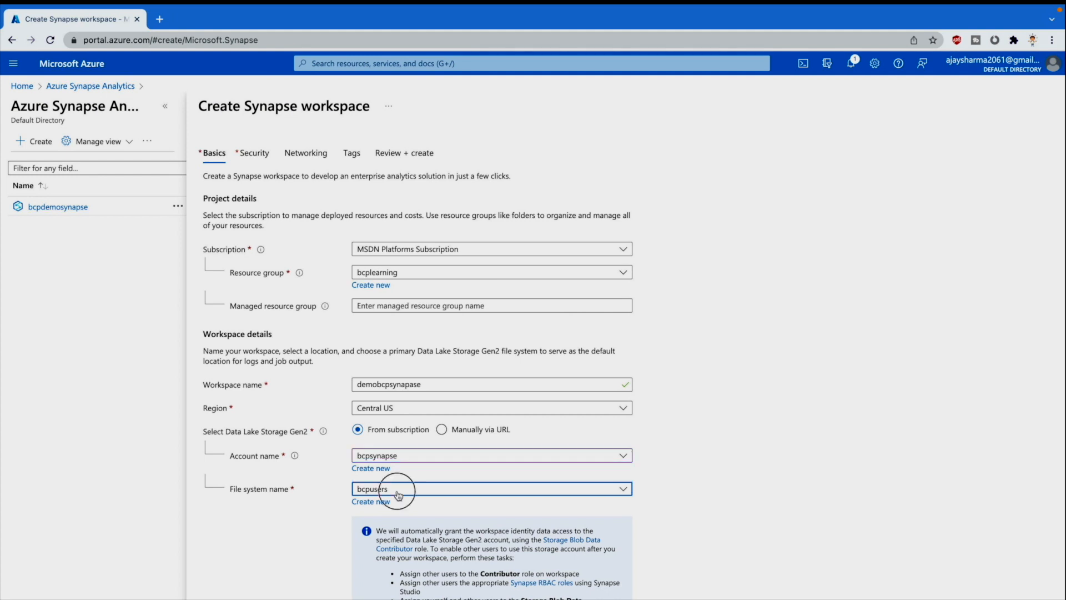
left_click(342, 516)
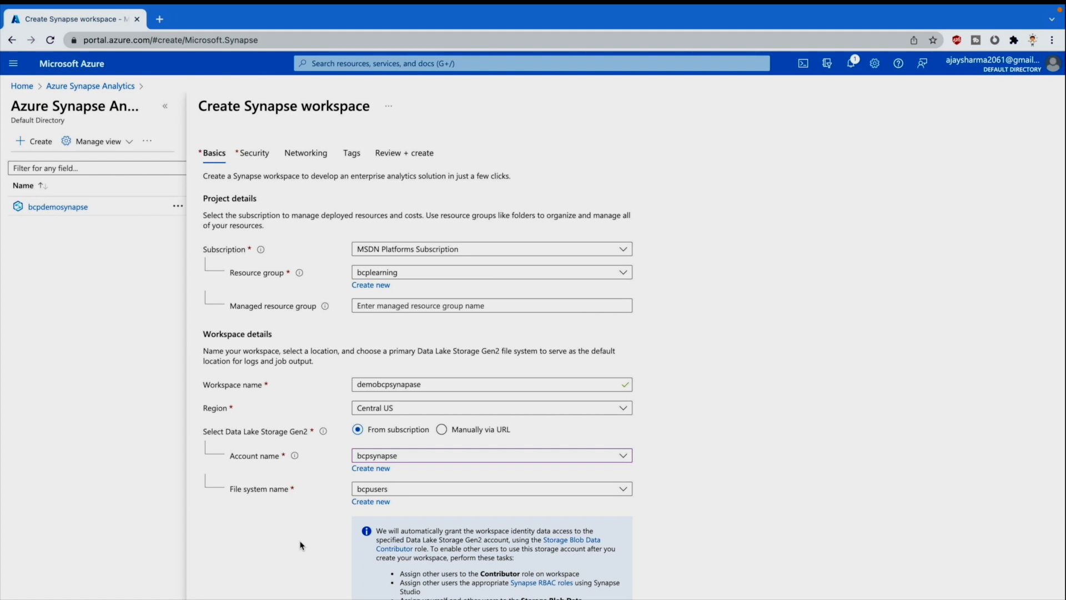
- Advance through the security, networking and tag settings at their defaults to the new workspace's final review
scroll(300, 544, "down", 1)
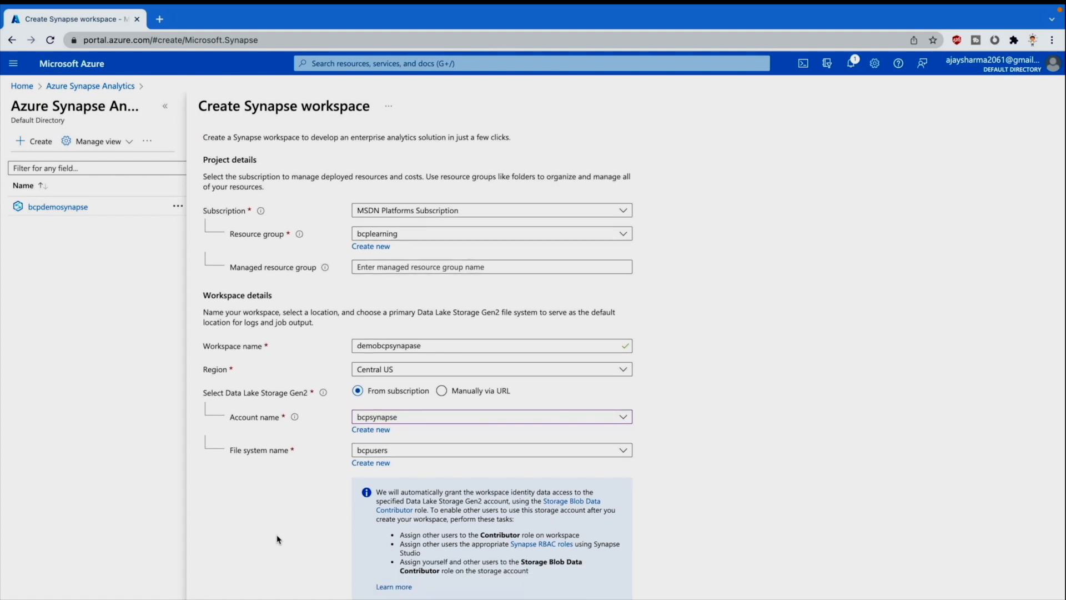
left_click(340, 599)
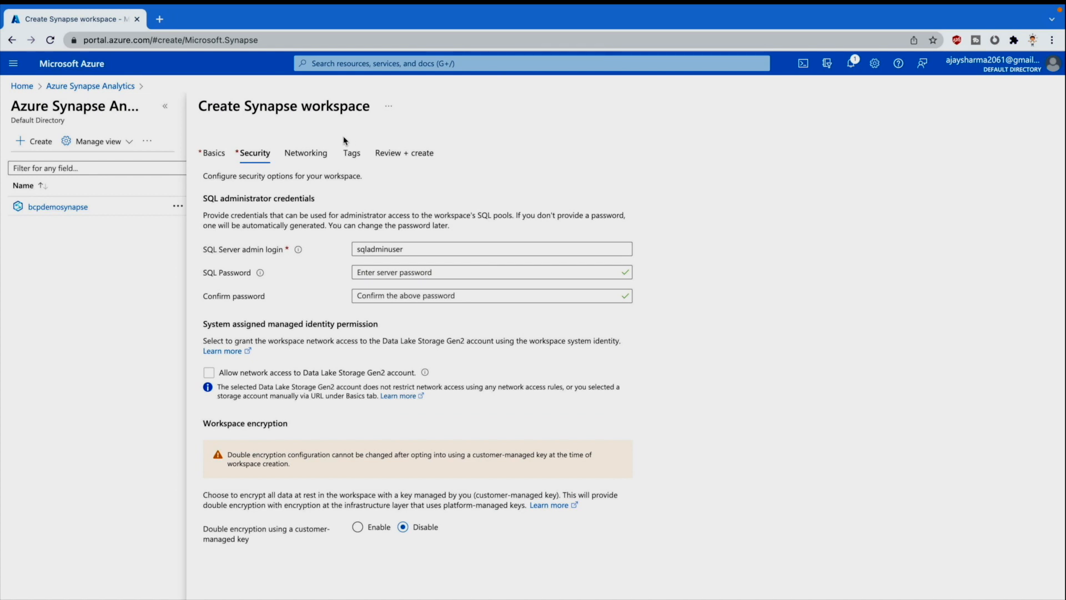
left_click(308, 157)
left_click(365, 159)
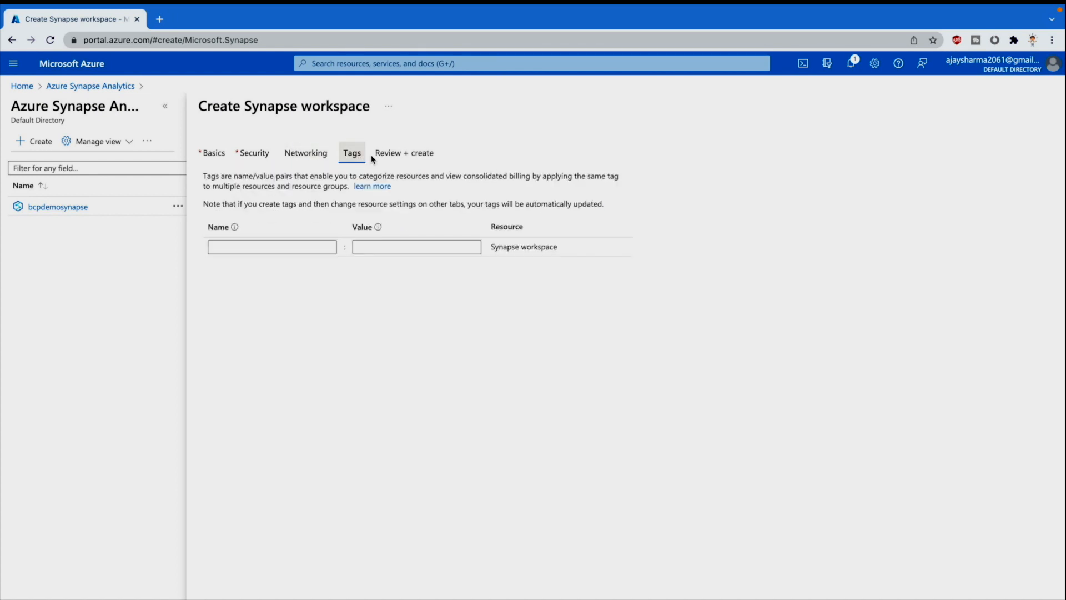
left_click(402, 158)
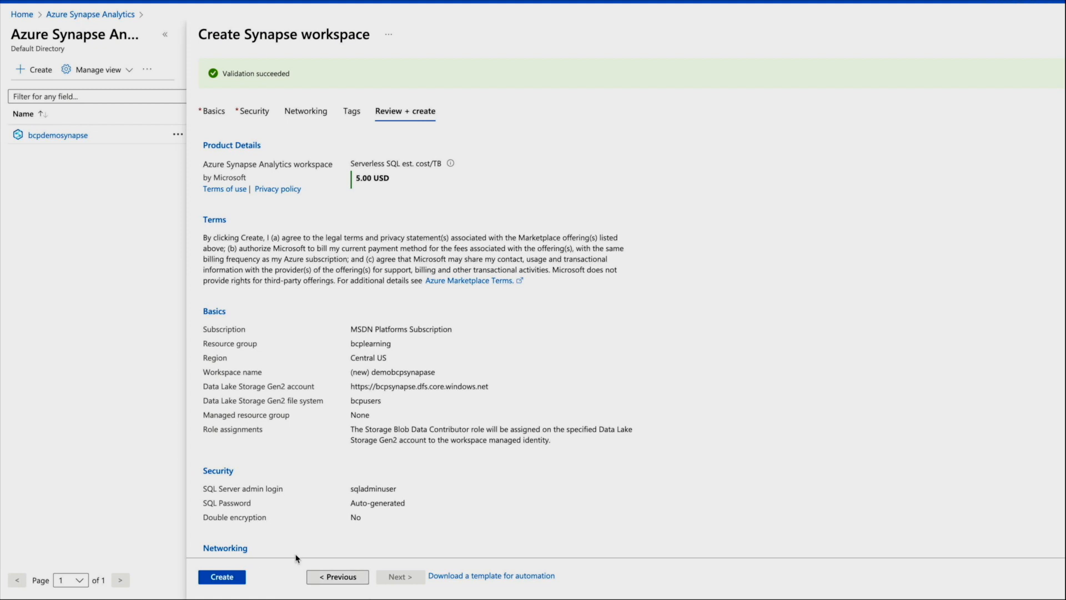
- Discard the unsaved new workspace settings and open the existing bcpdemosynapse workspace to view its overview and management options
left_click(58, 136)
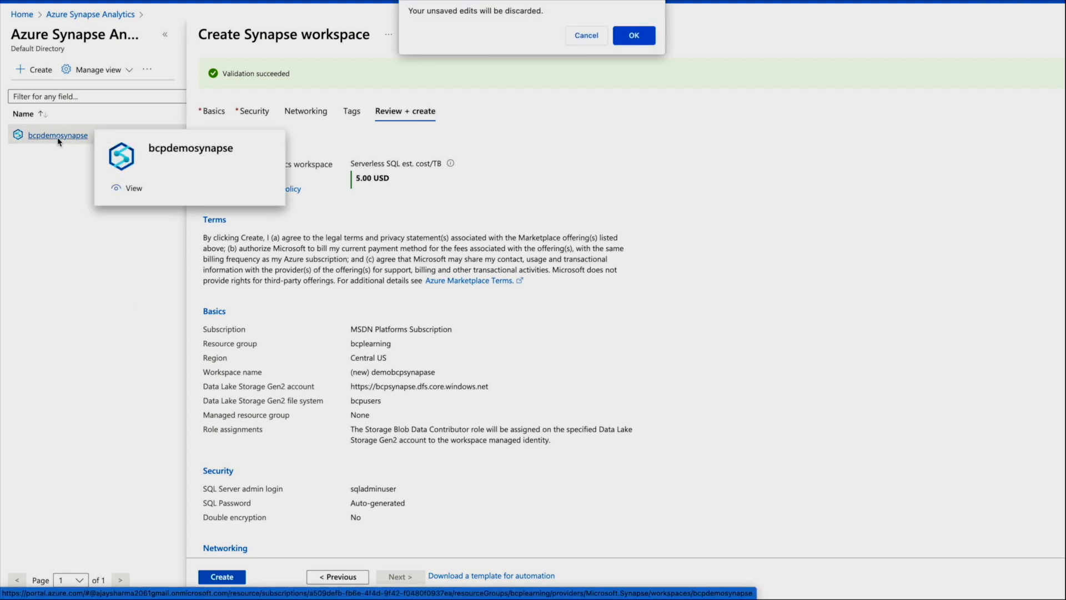
left_click(633, 35)
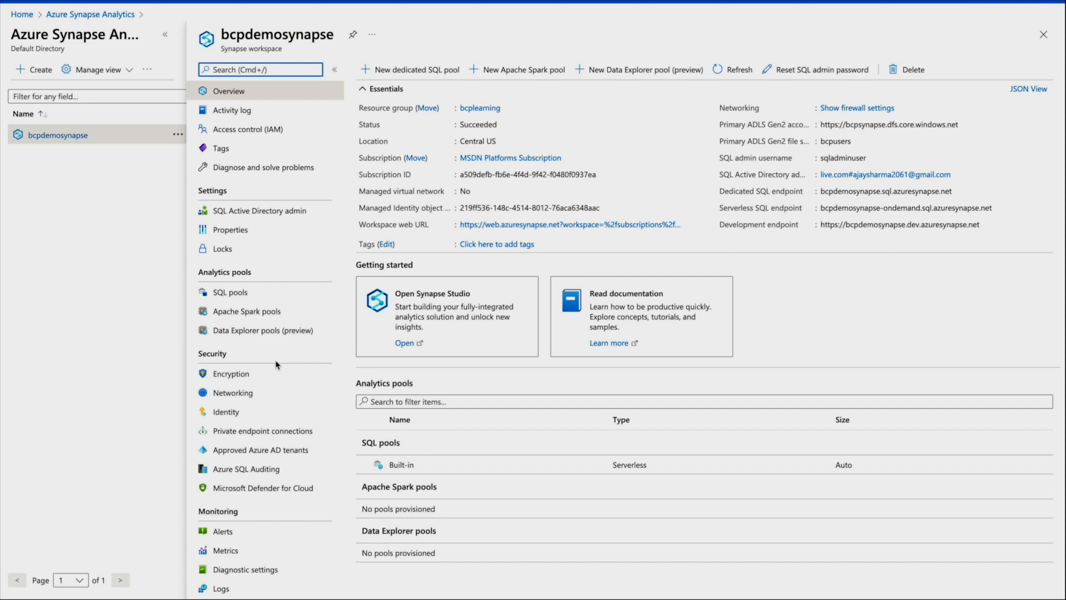
scroll(257, 504, "down", 3)
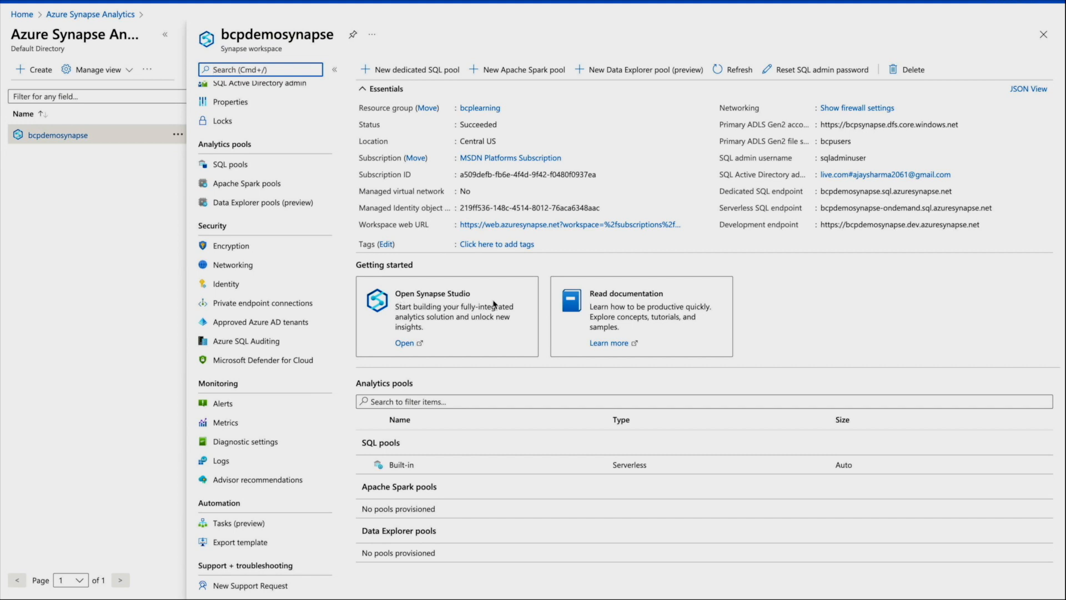
- Launch Synapse Studio for the bcpdemosynapse workspace and expand its navigation to show the hub names
left_click(405, 343)
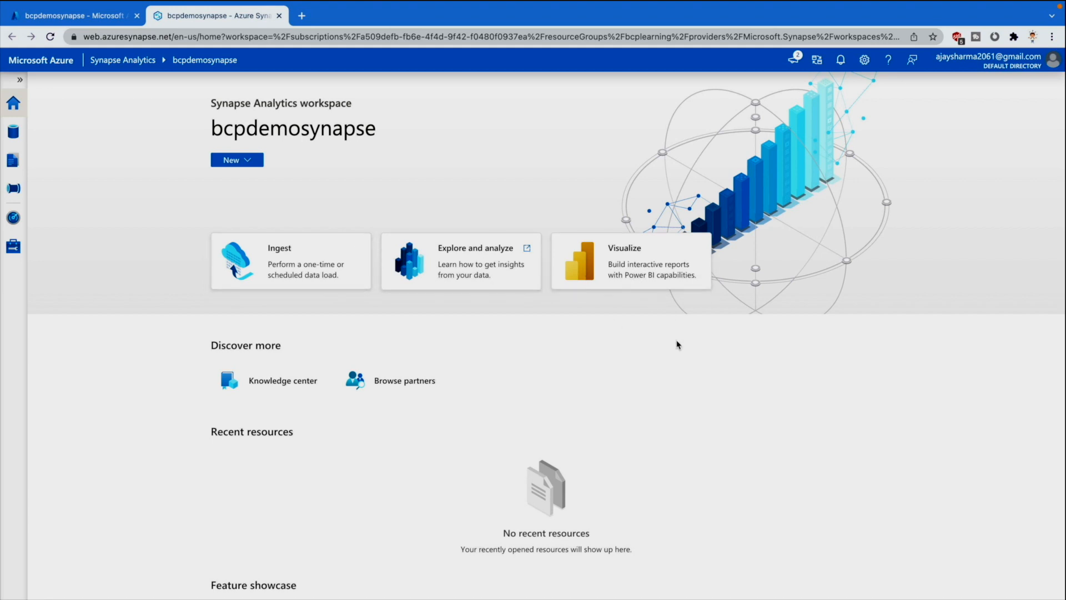
scroll(677, 344, "down", 6)
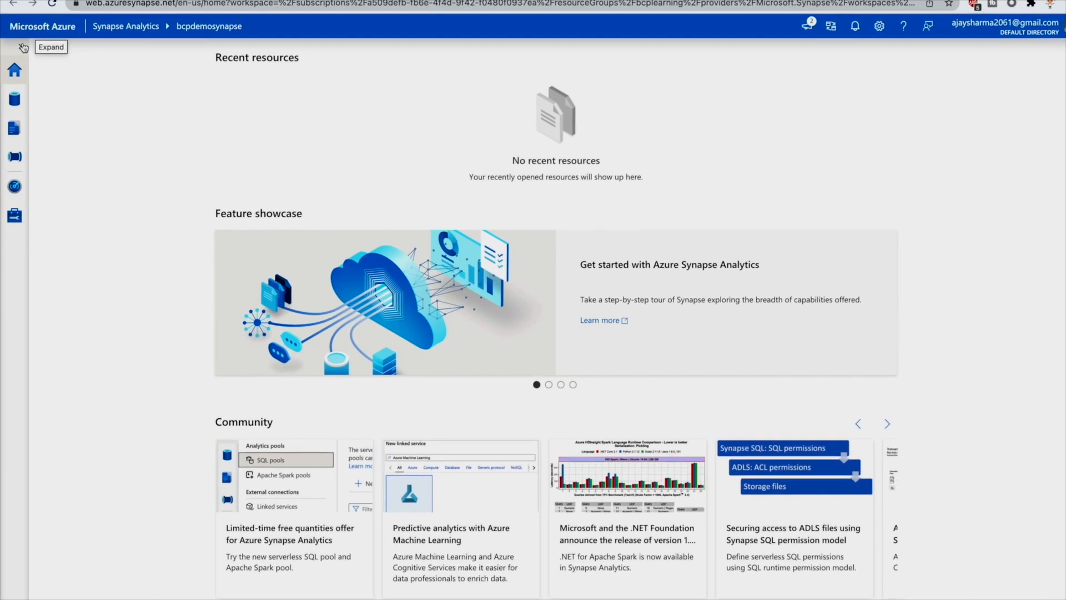
left_click(22, 47)
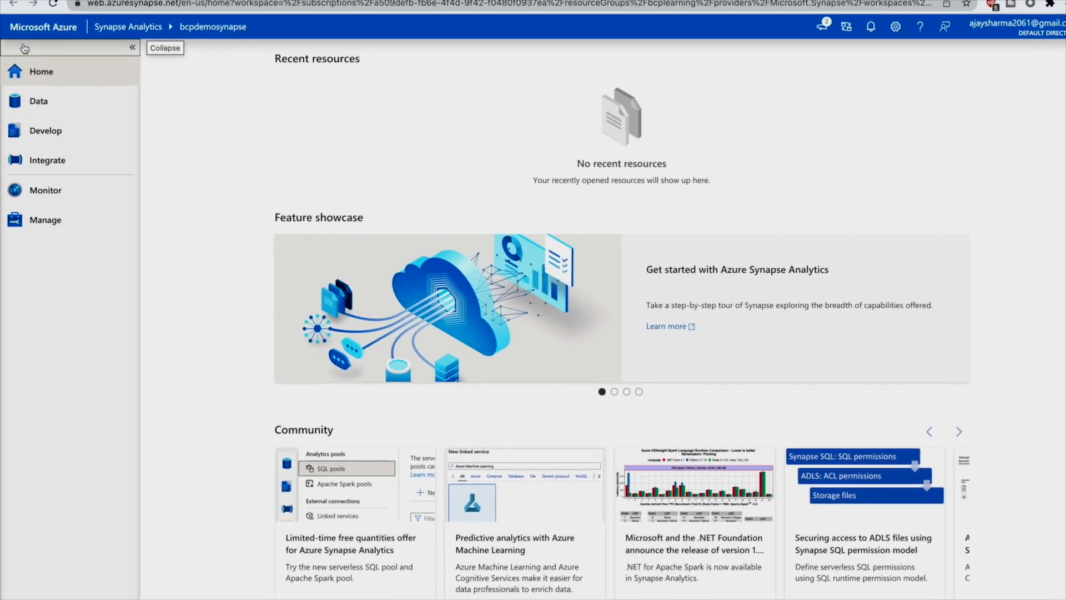
left_click(57, 87)
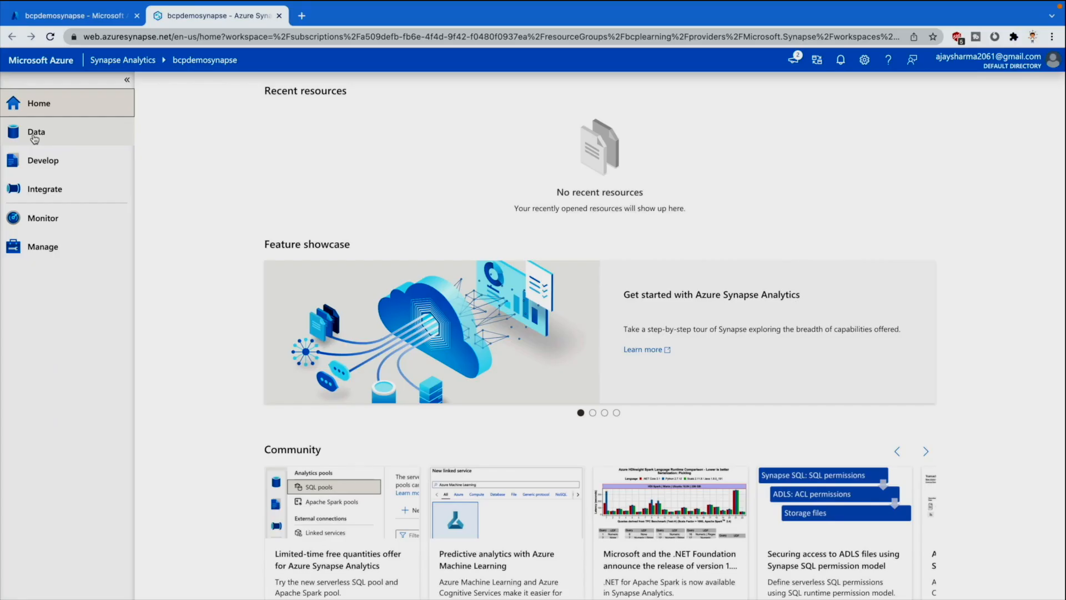
- Open the Data hub and show its linked data sources
left_click(34, 137)
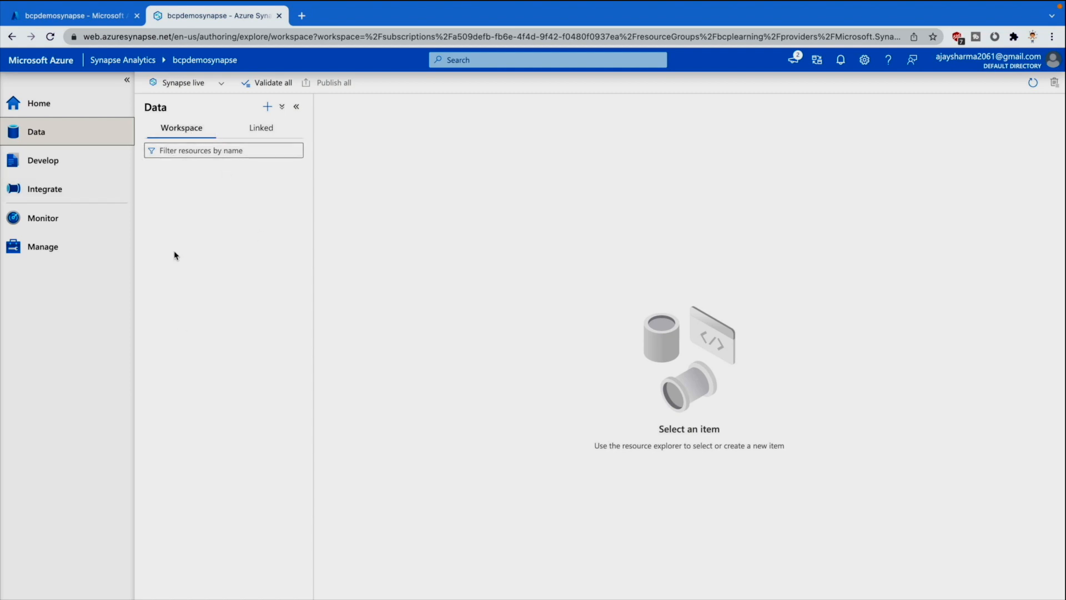
left_click(247, 129)
left_click(284, 137)
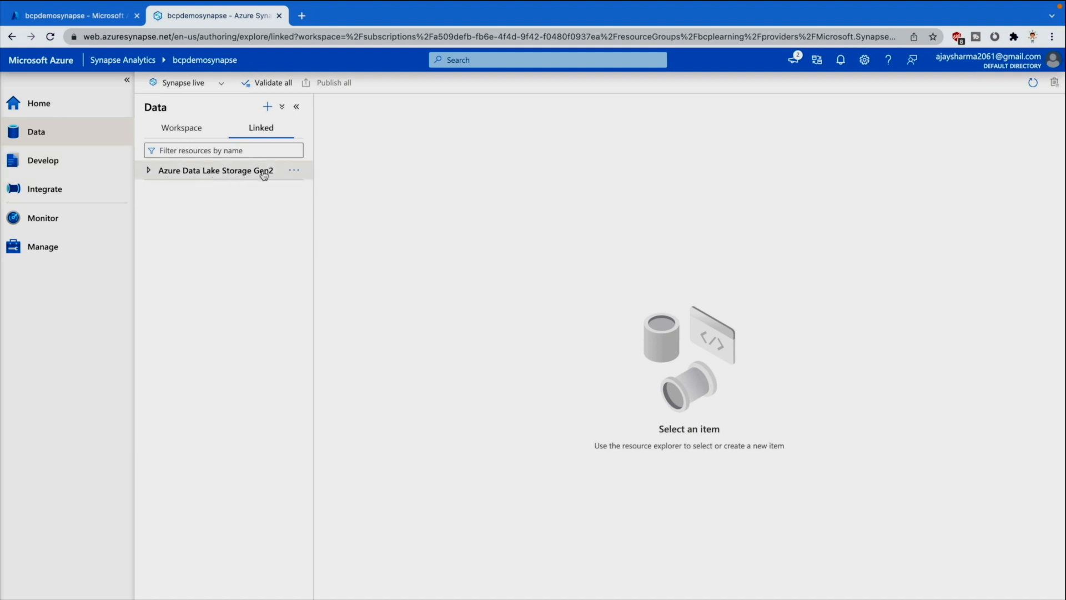
- Expand Azure Data Lake Storage Gen2 and the primary bcpdemosynapse account, widen the resource pane, and open the bcpusers container
left_click(148, 175)
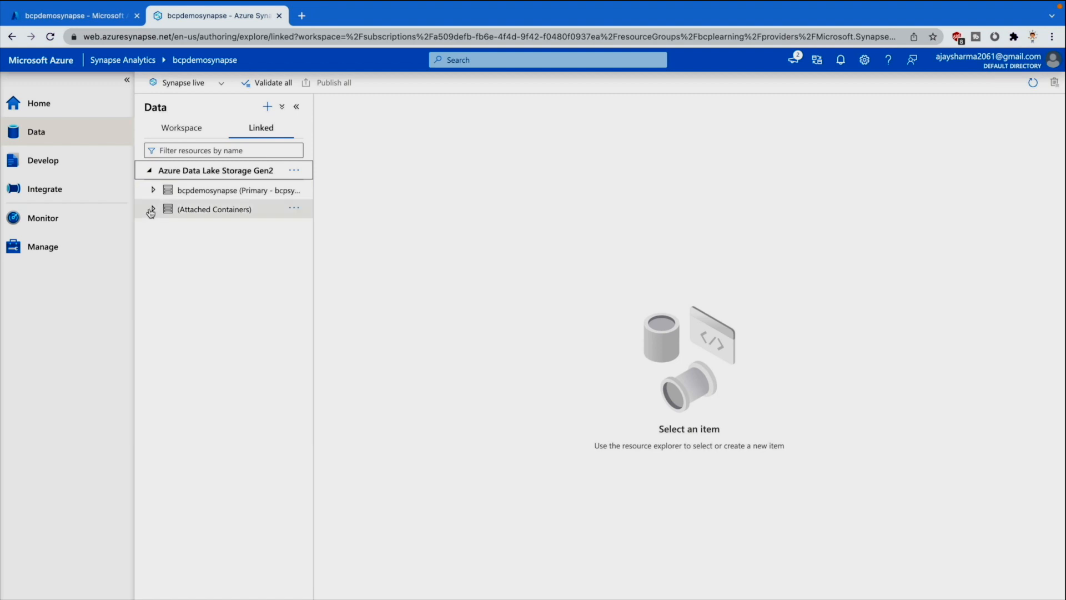
left_click_drag(313, 216, 420, 227)
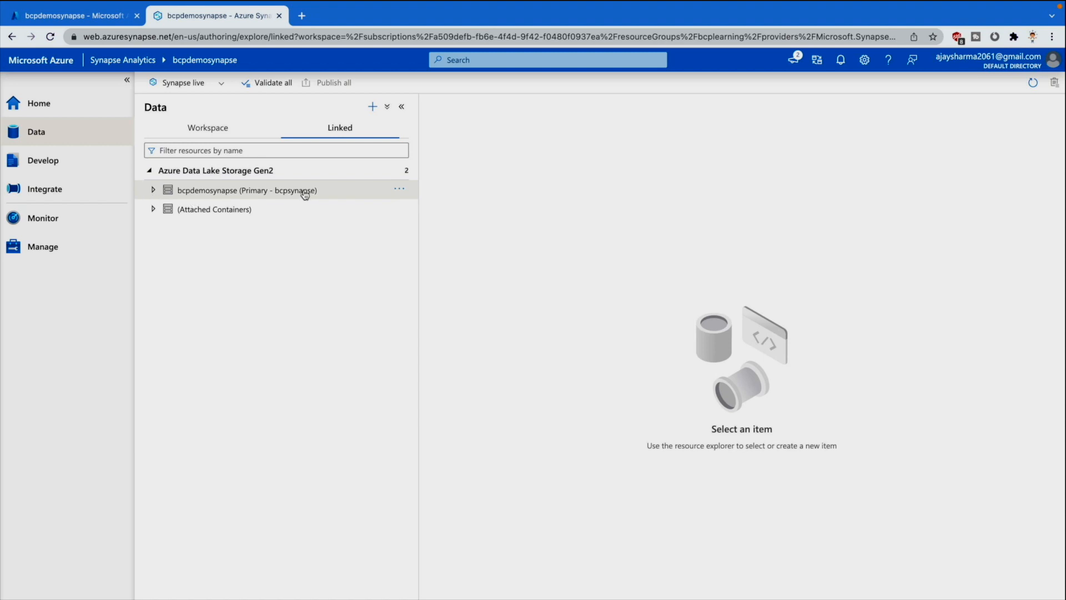
left_click(158, 191)
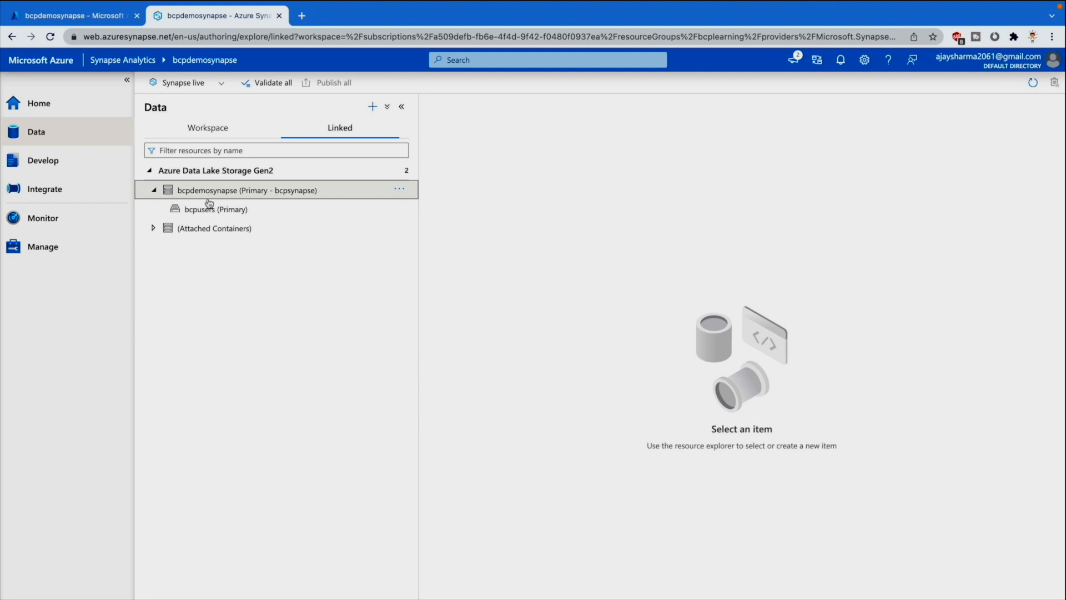
left_click(244, 210)
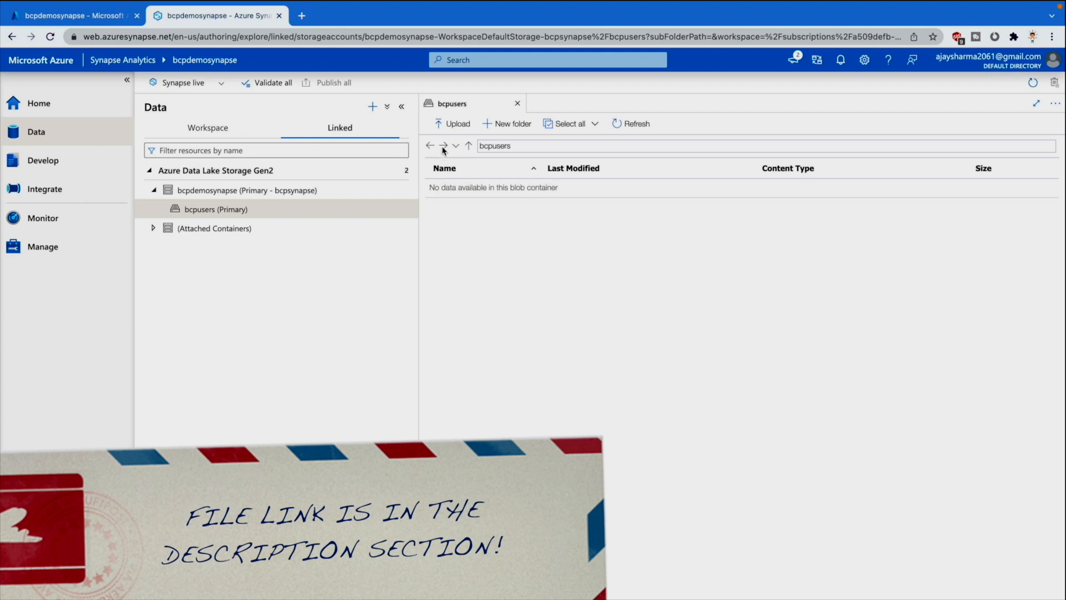
- Upload NYCTripSmall.parquet from the Documents folder into the bcpusers container and refresh its file listing
left_click(460, 121)
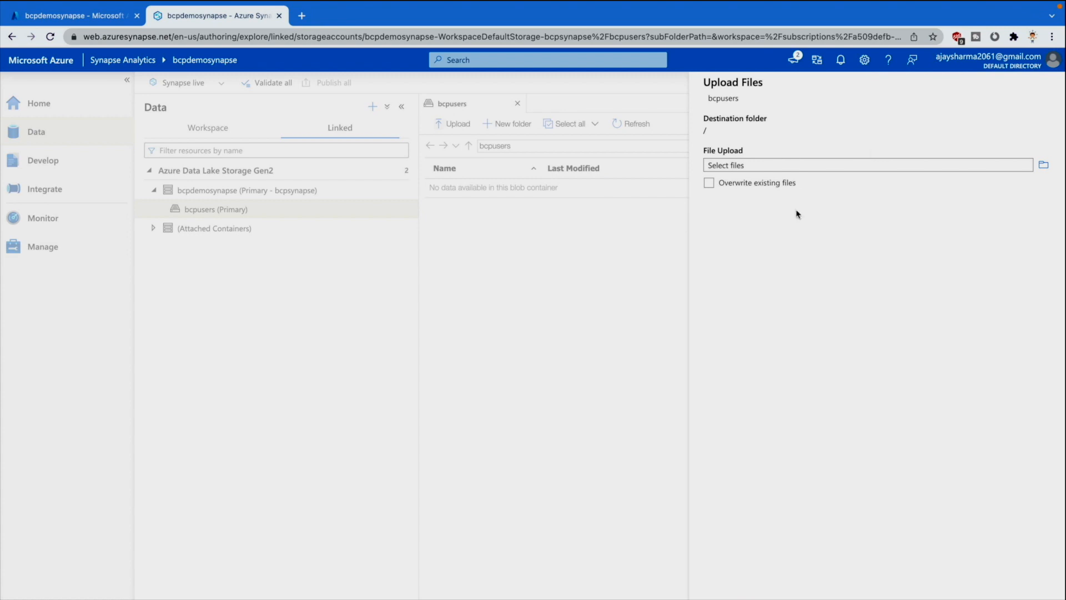
left_click(1046, 167)
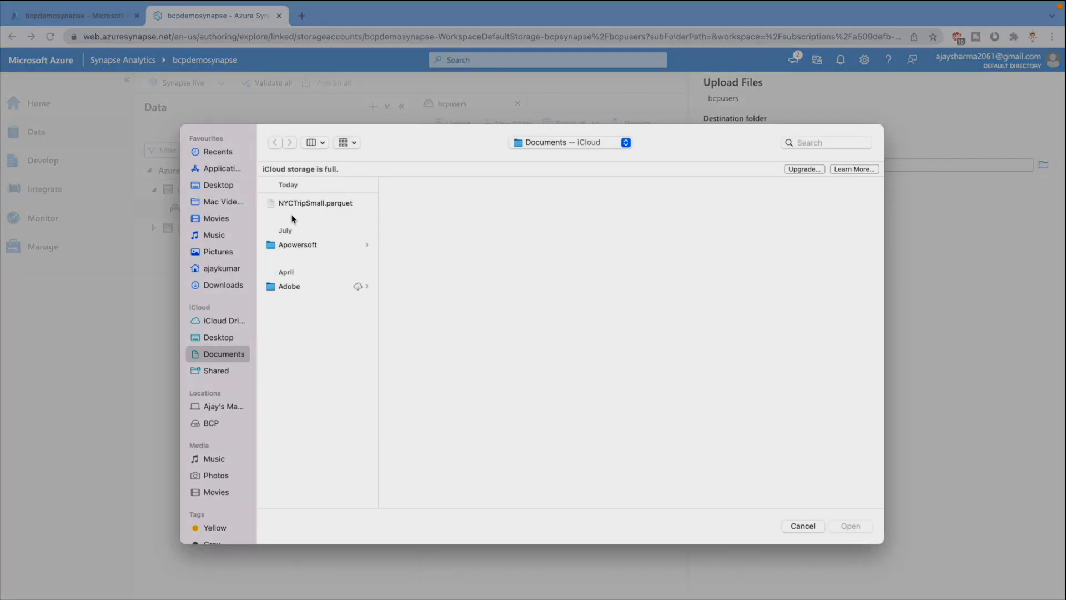
left_click(306, 207)
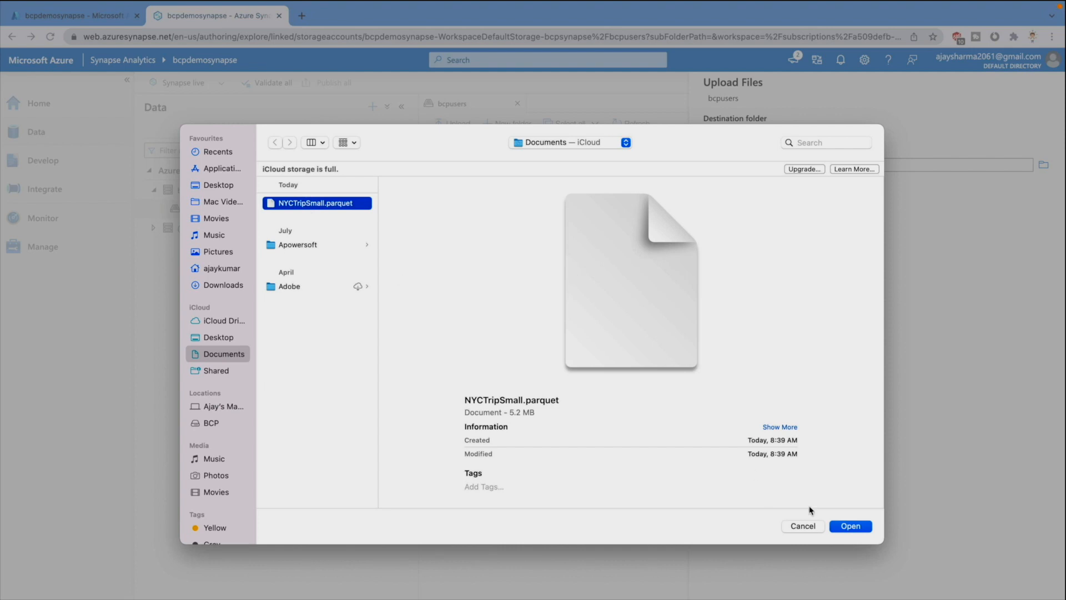
left_click(859, 529)
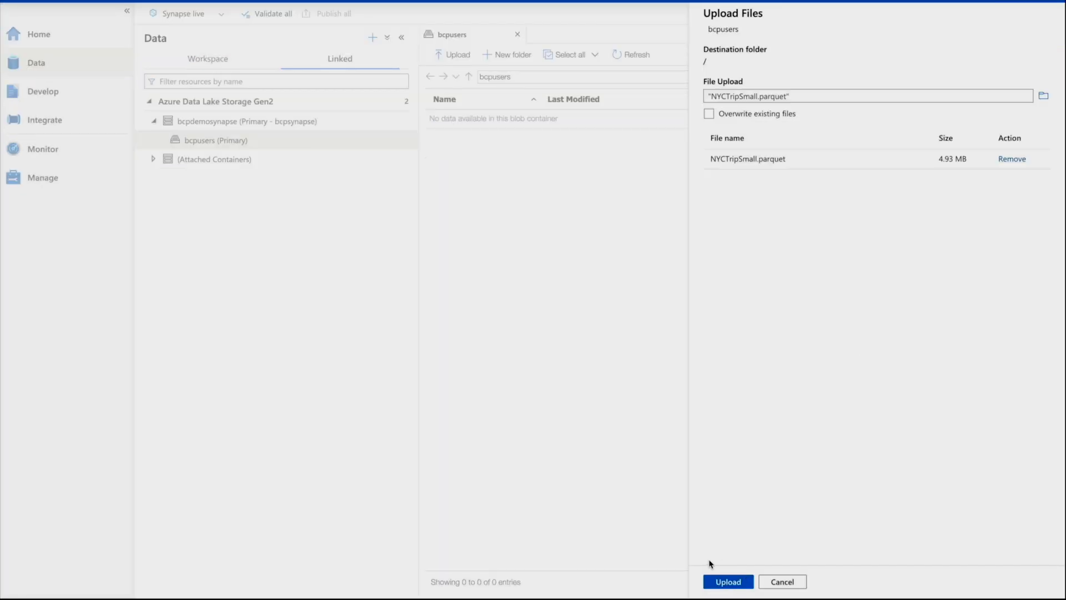
left_click(730, 582)
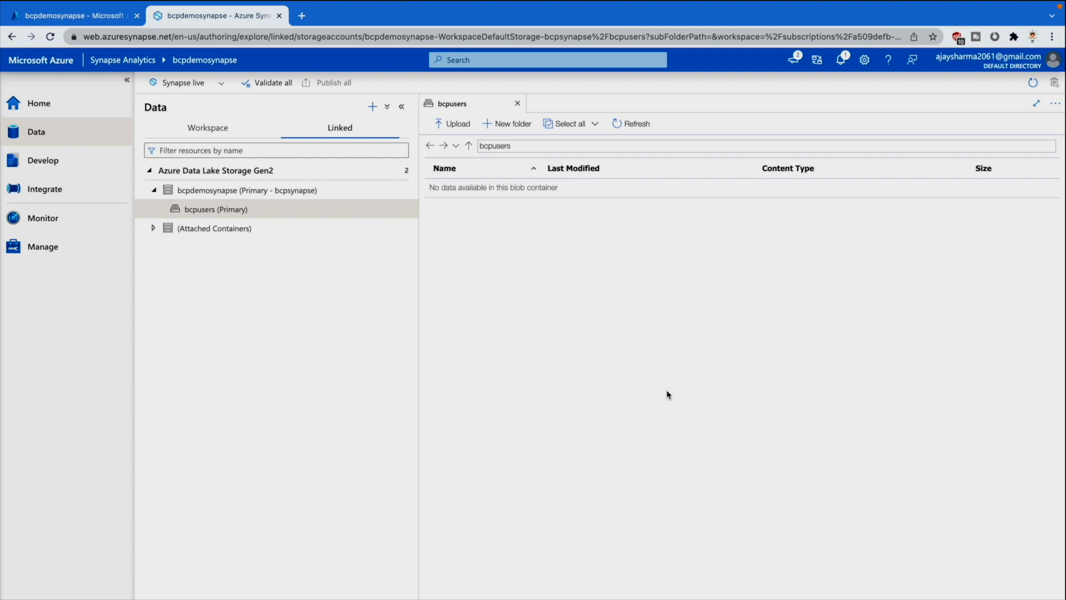
left_click(636, 126)
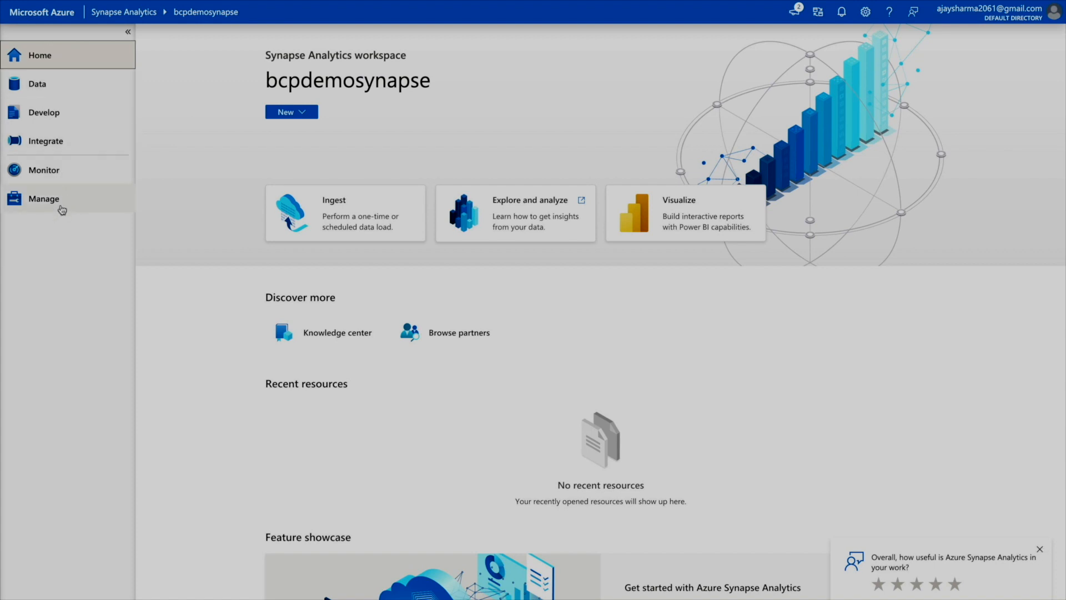
- Return to the Data hub, compare its workspace and linked resources, and expand the primary bcpdemosynapse storage account
left_click(60, 91)
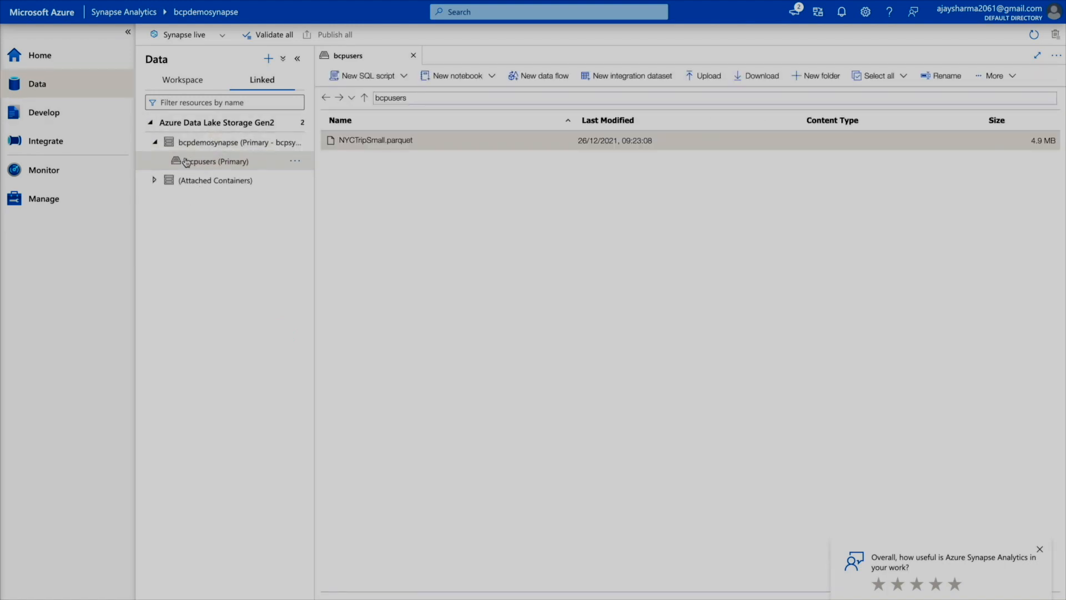
left_click(199, 87)
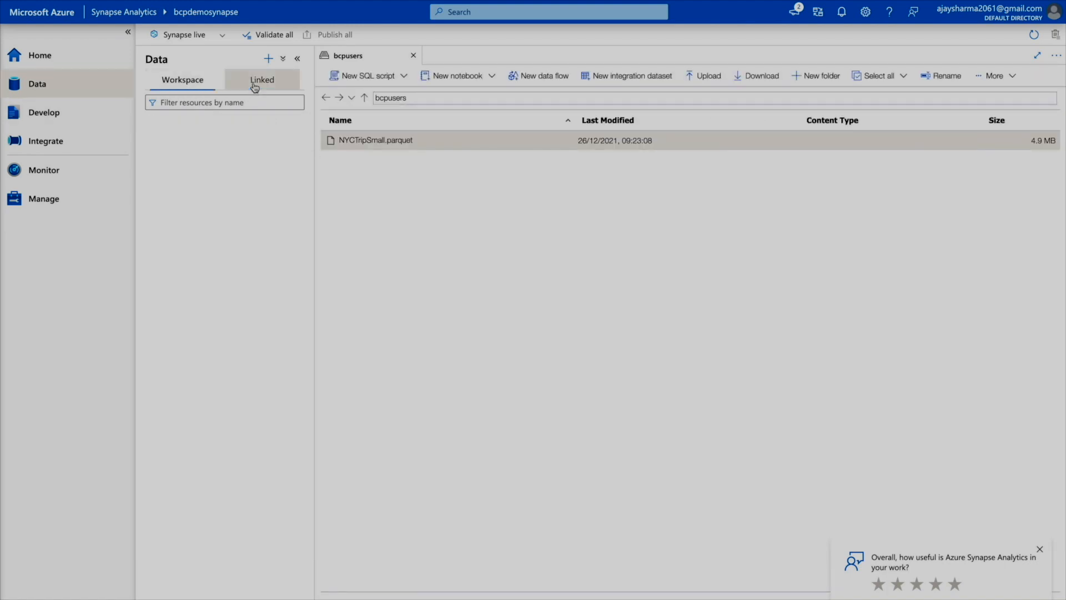
left_click(255, 87)
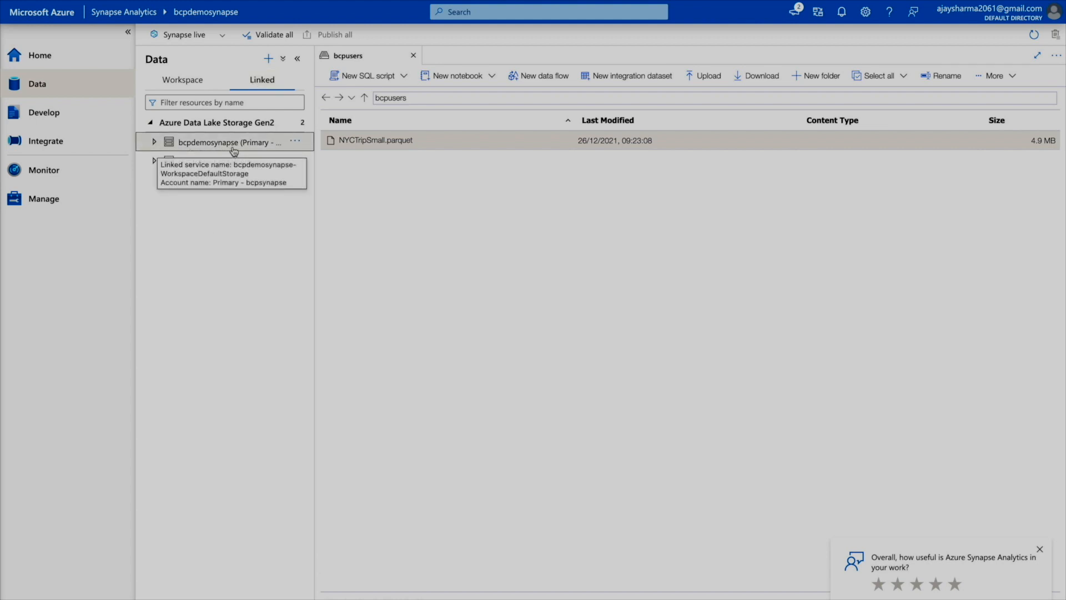
left_click(154, 143)
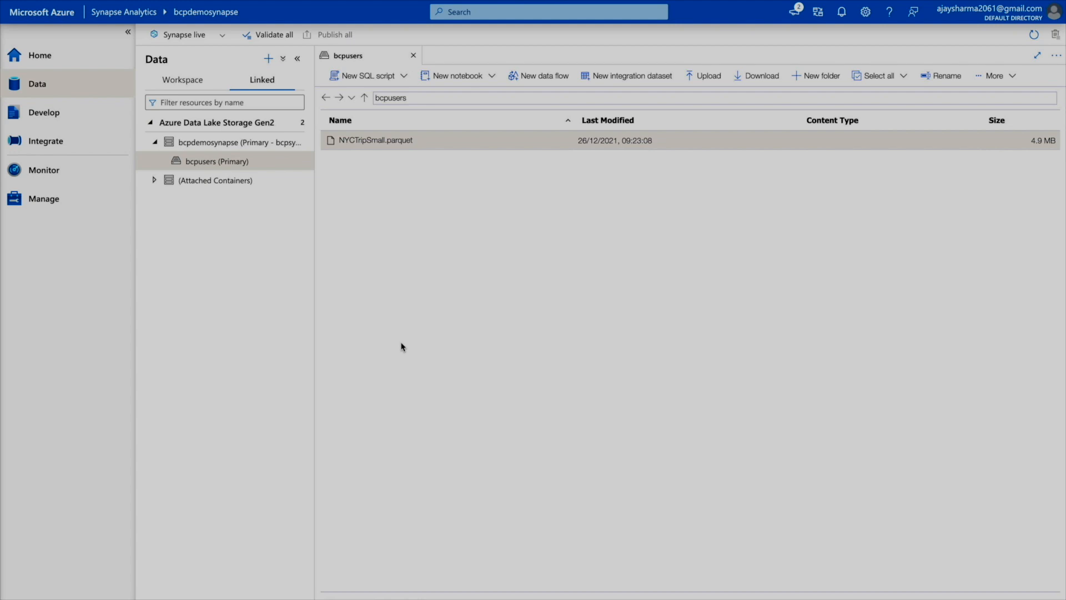
- Generate a new SQL script selecting the top 100 rows of NYCTripSmall.parquet and run it on the Built-in pool
left_click(388, 82)
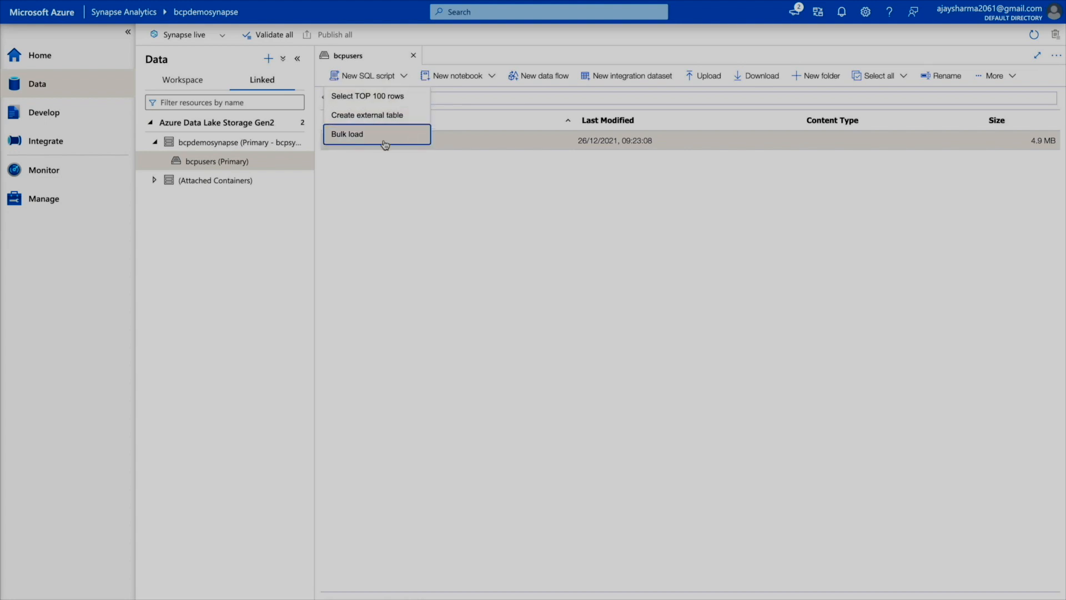
left_click(383, 102)
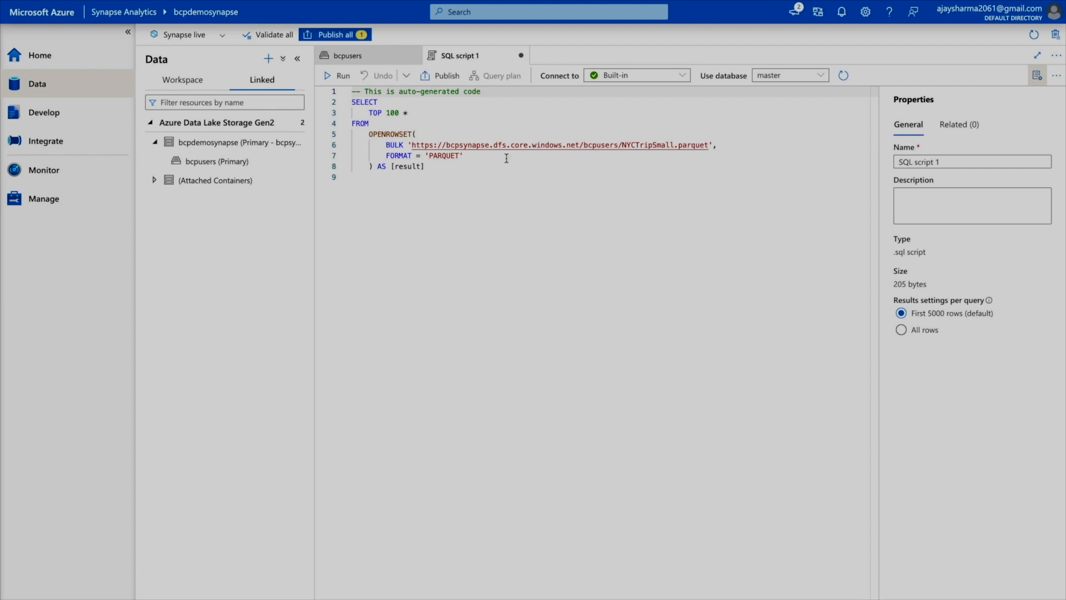
left_click(341, 77)
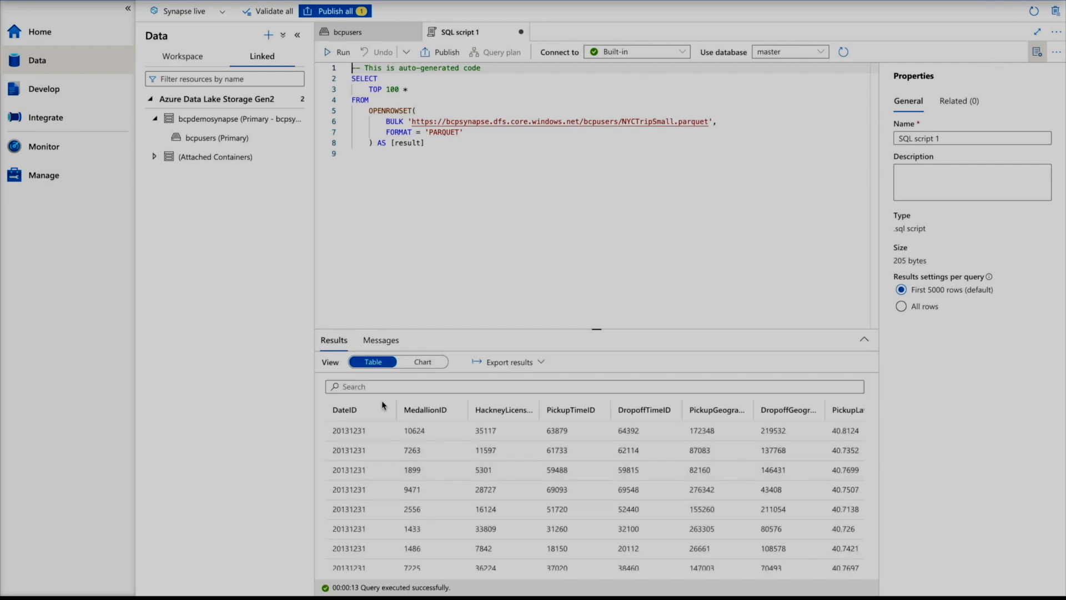
- Show the query results as a chart, view the image export formats, and set the chart type to Bar
left_click(423, 362)
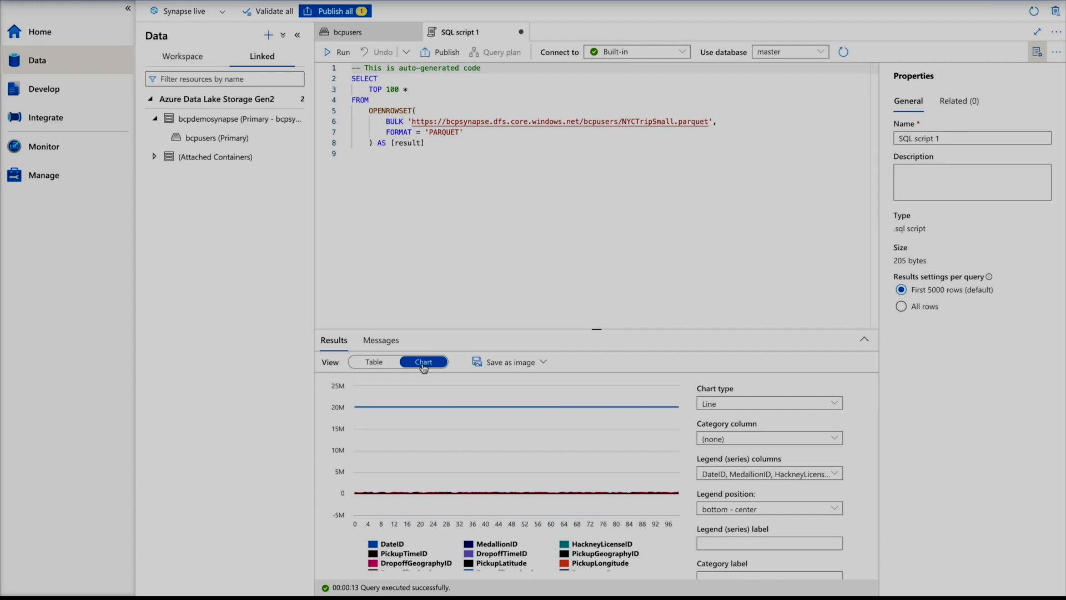
left_click(547, 364)
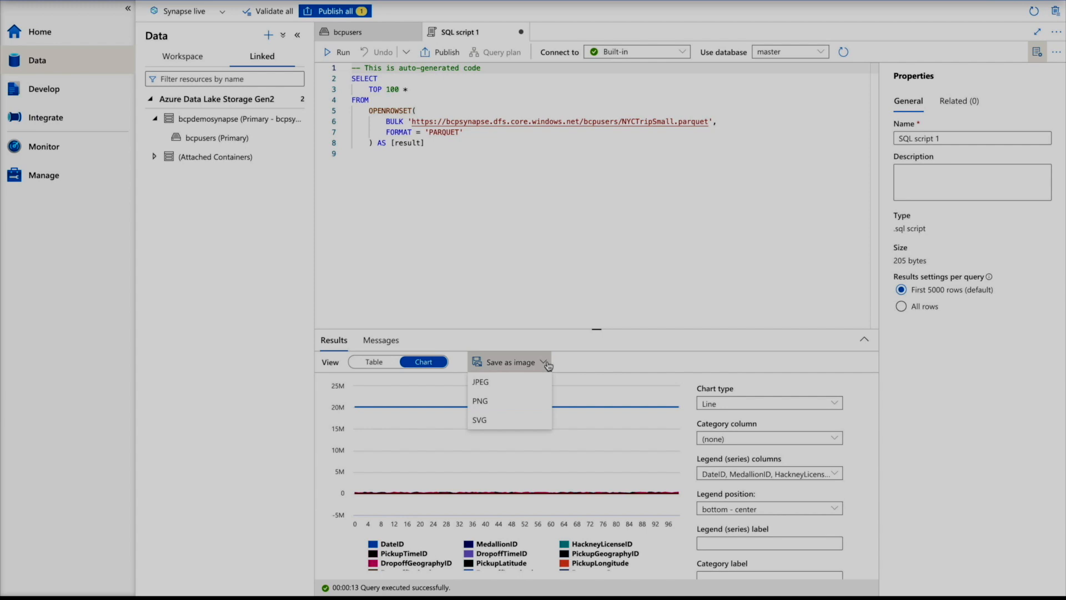
left_click(495, 310)
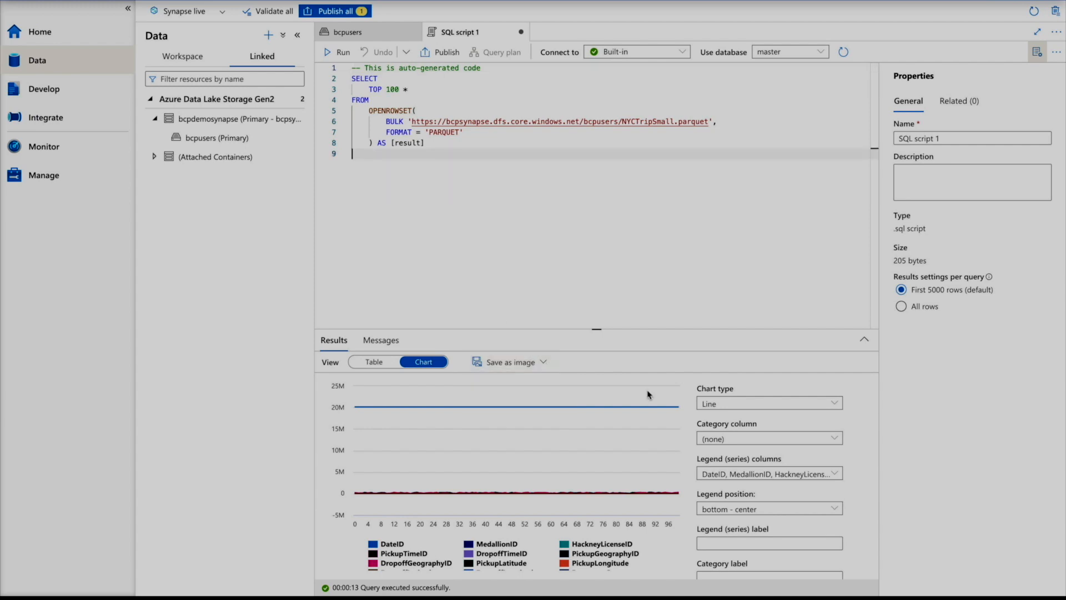
left_click(716, 404)
left_click(719, 442)
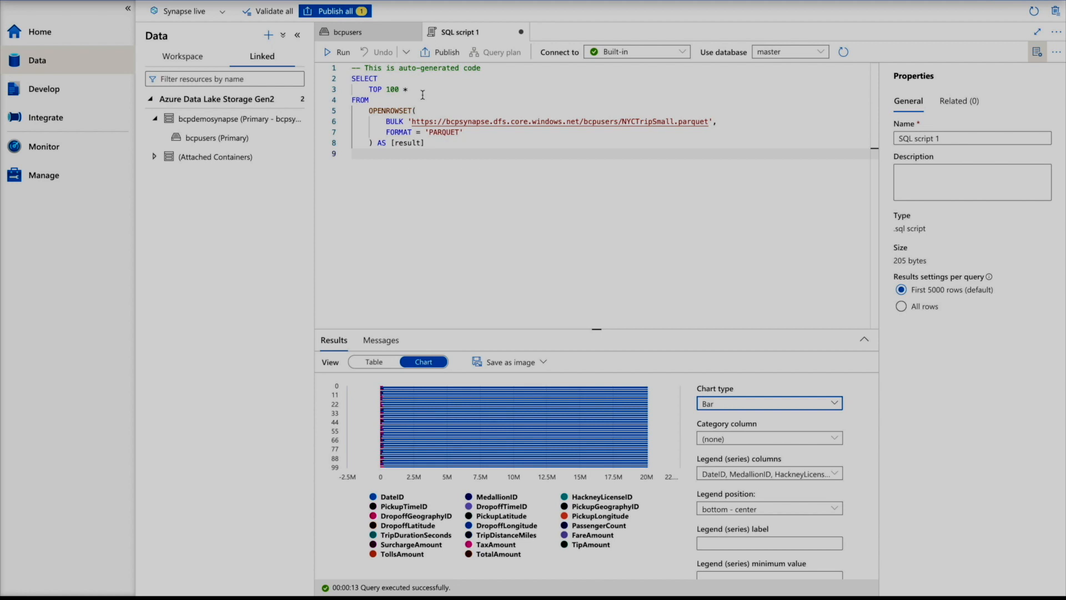
- Review the file in the bcpusers container, then return to SQL script 1 and check which databases it can use
left_click(391, 38)
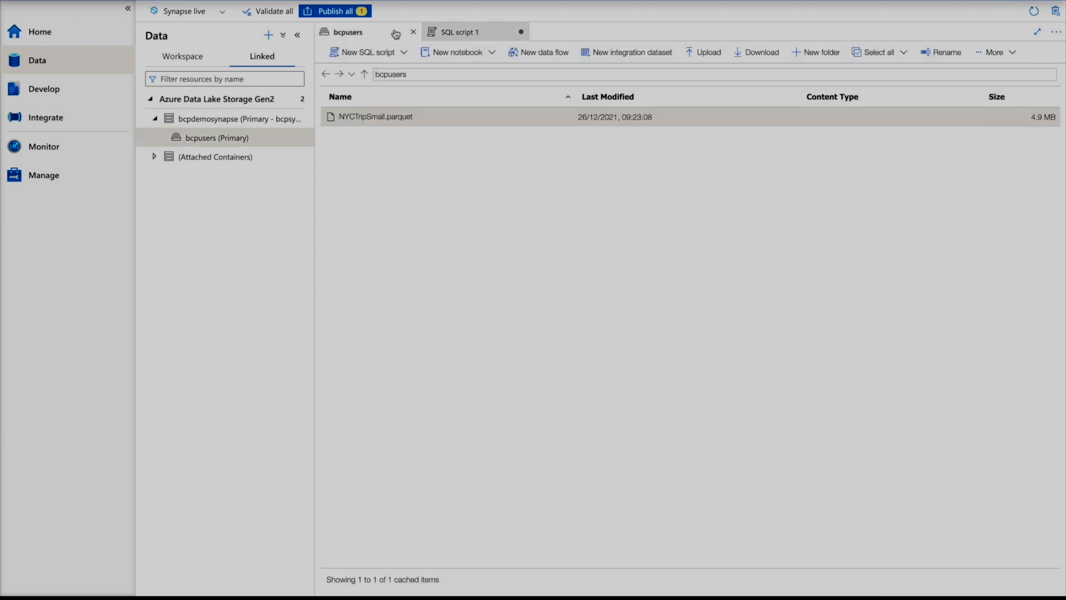
left_click(483, 32)
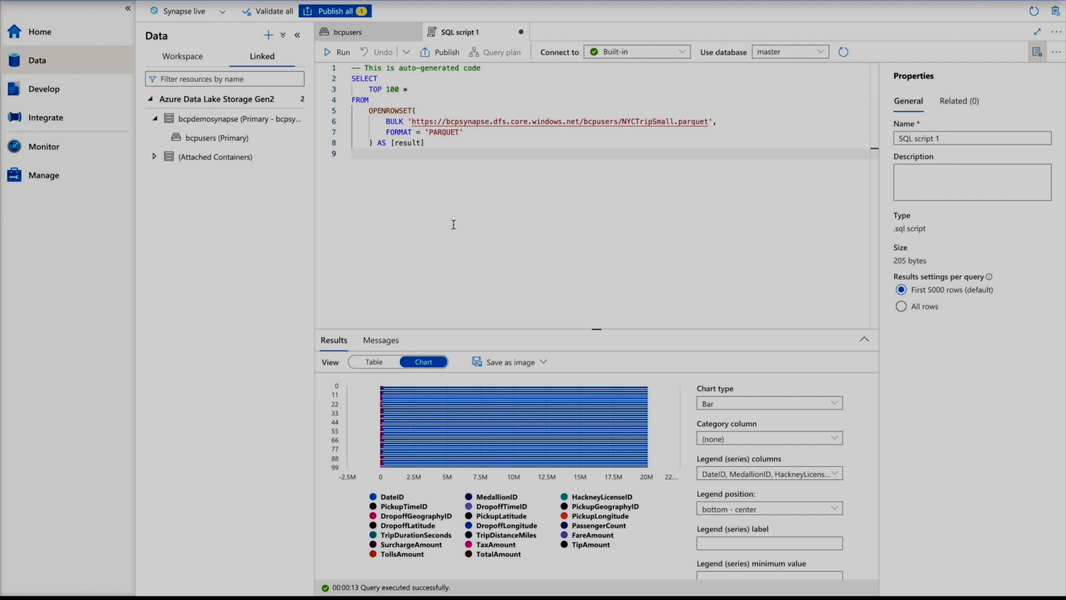
left_click(555, 132)
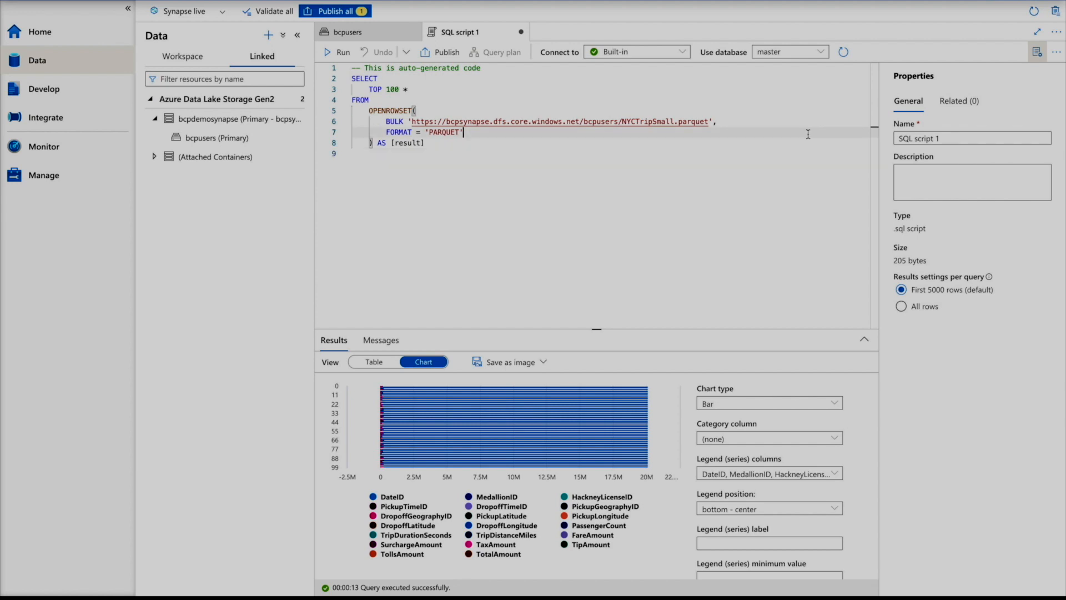
left_click(809, 52)
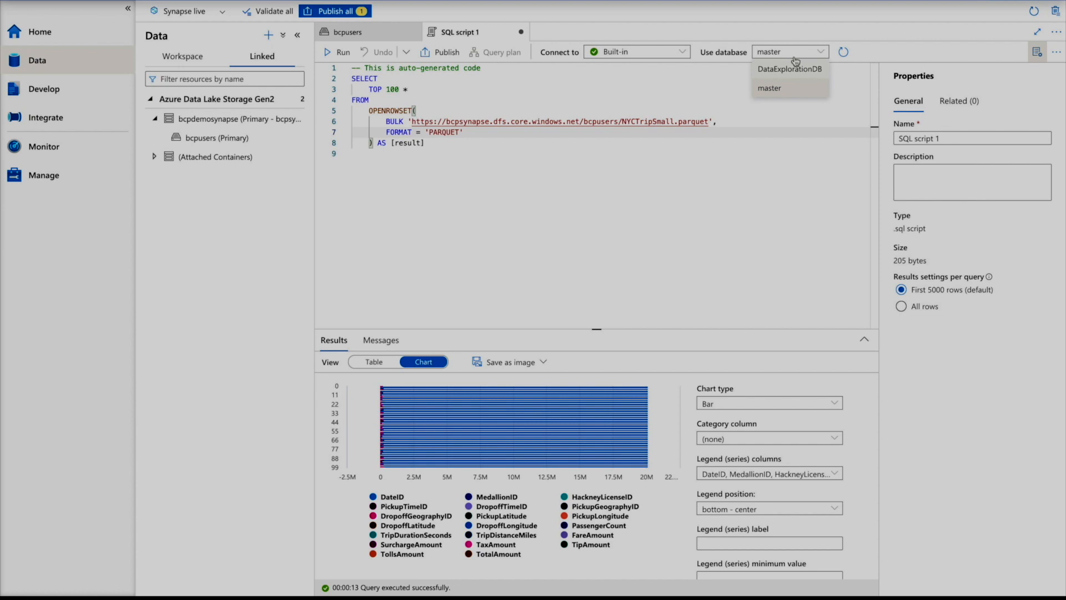
left_click(684, 161)
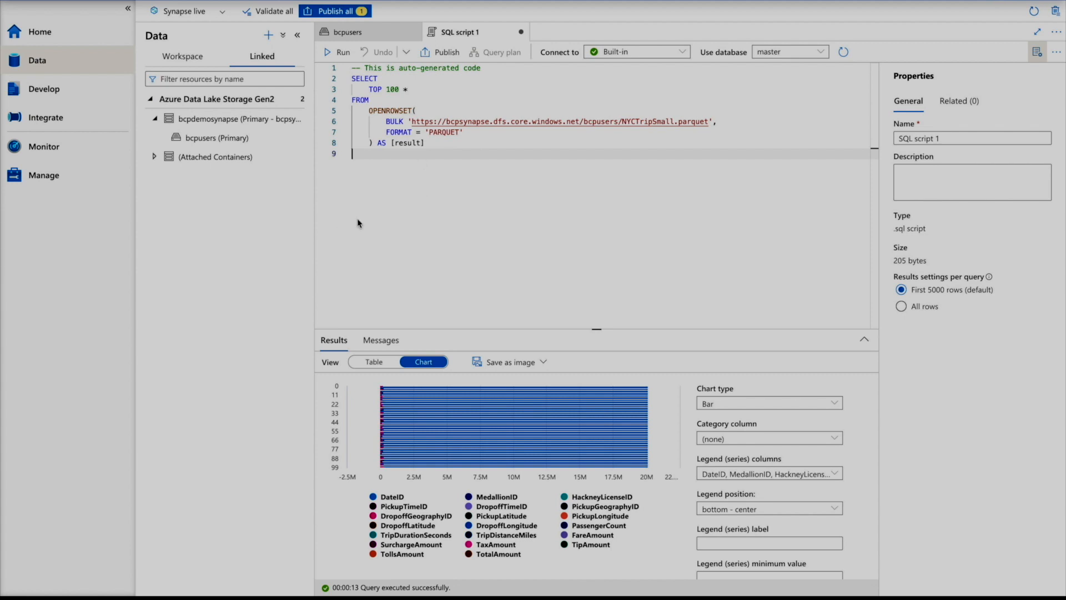
- Add a CREATE DATABASE DataExplorationDB statement with COLLATE Latin1_General_100_BIN2_UTF8 below the existing query and point out its collation name
key("Return")
key("Return")
key("Return")
key("Return")
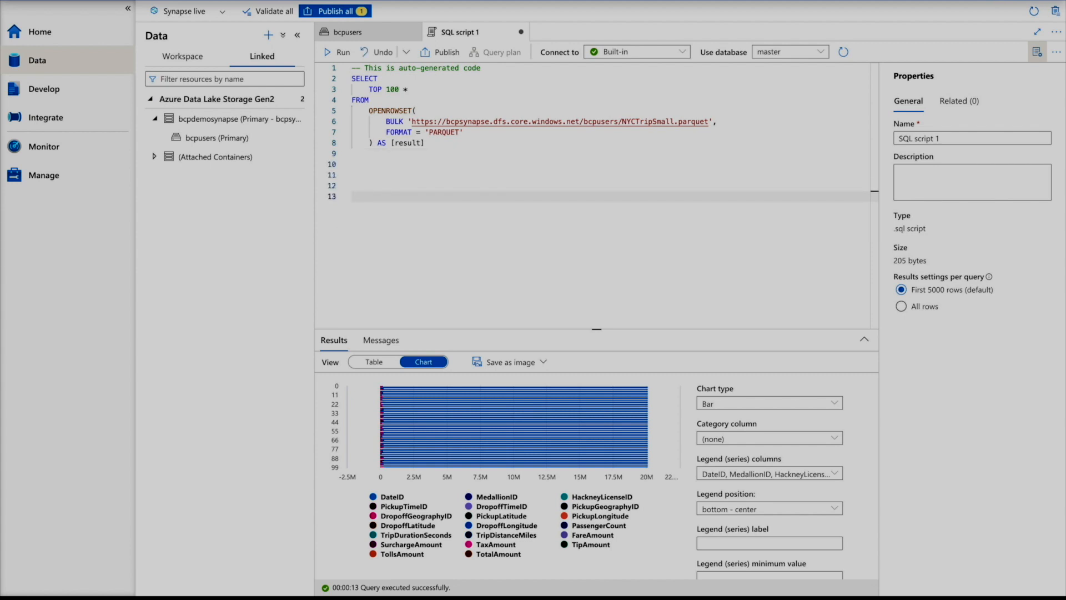
type("CREATE DATABASE DataExplorationDB                 COLLATE Latin1_General_100_BIN2_UTF8")
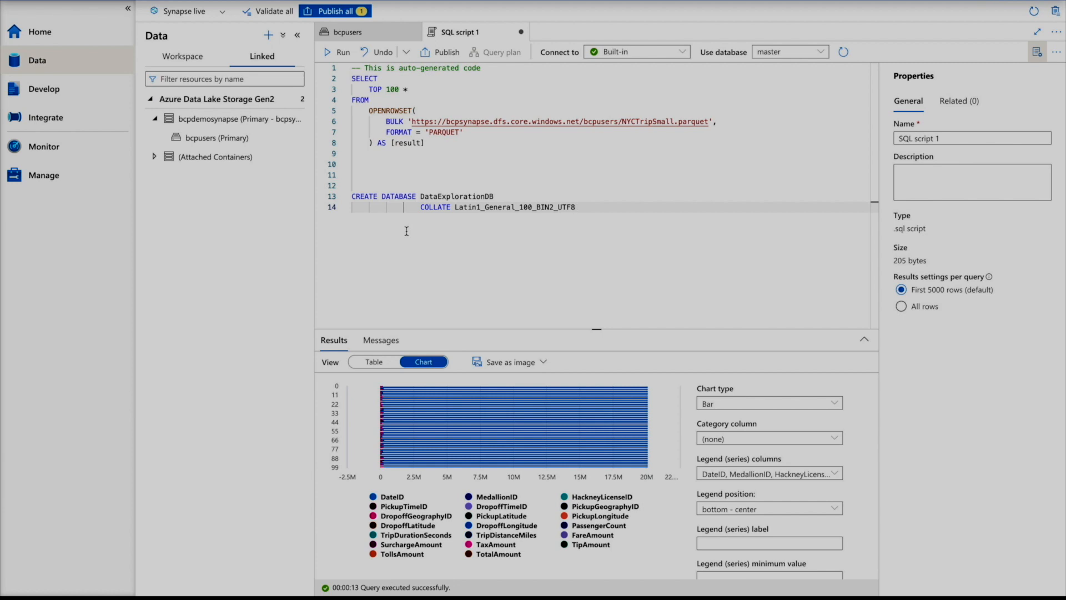
left_click(594, 206)
left_click_drag(595, 206, 455, 207)
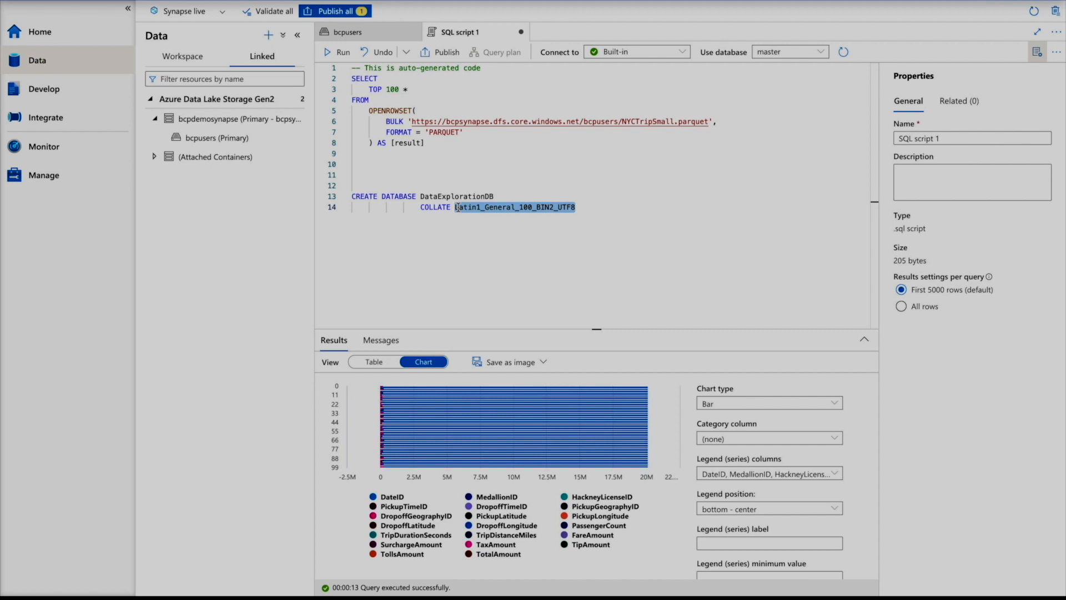
left_click(533, 230)
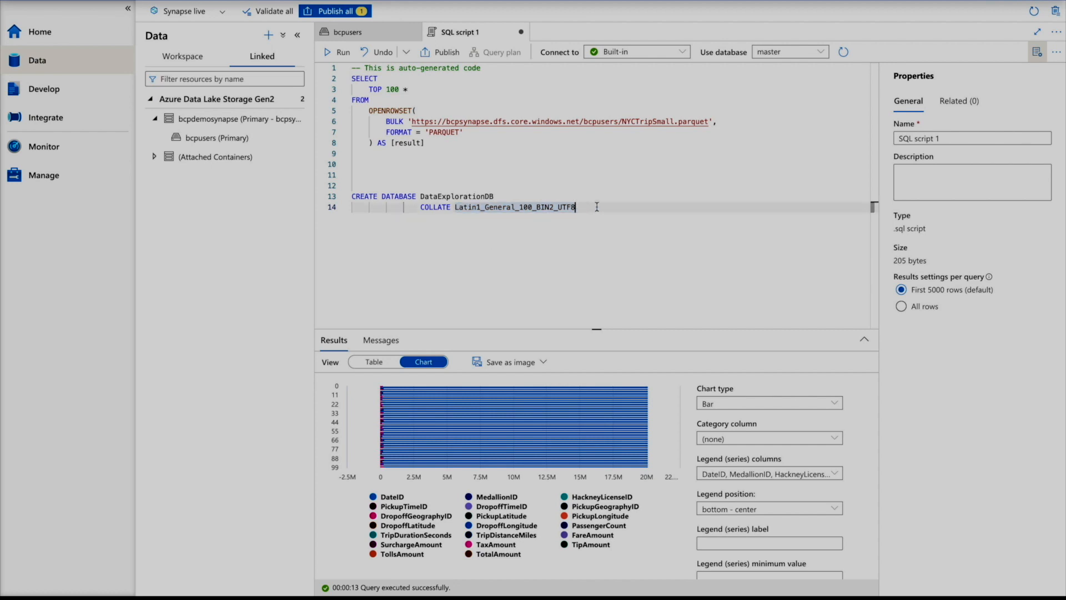
- Try to run only the CREATE DATABASE DataExplorationDB statement against the master database
left_click_drag(577, 208, 338, 189)
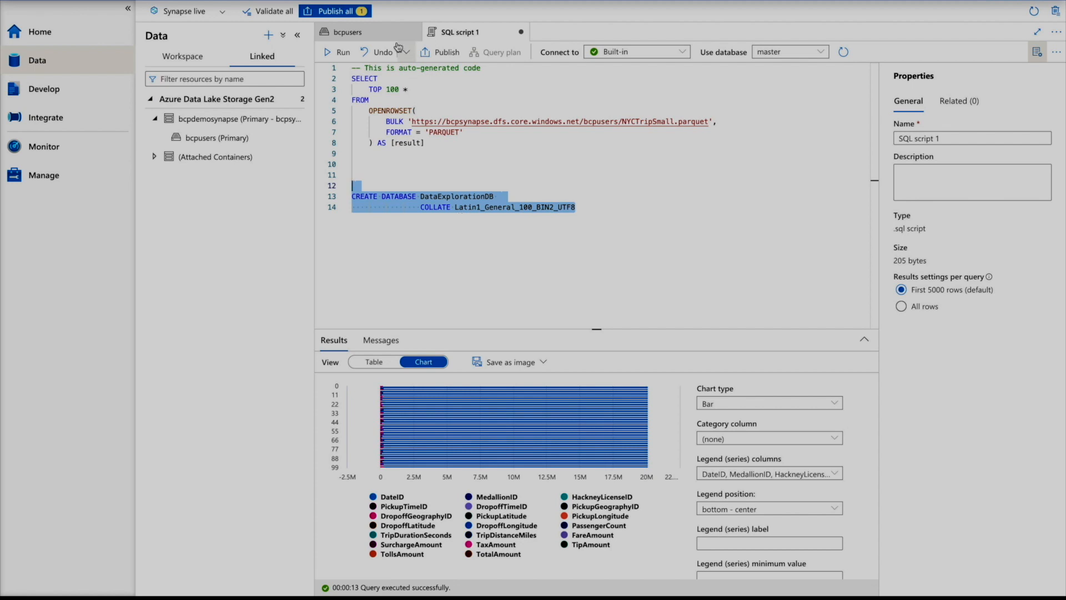
left_click(337, 52)
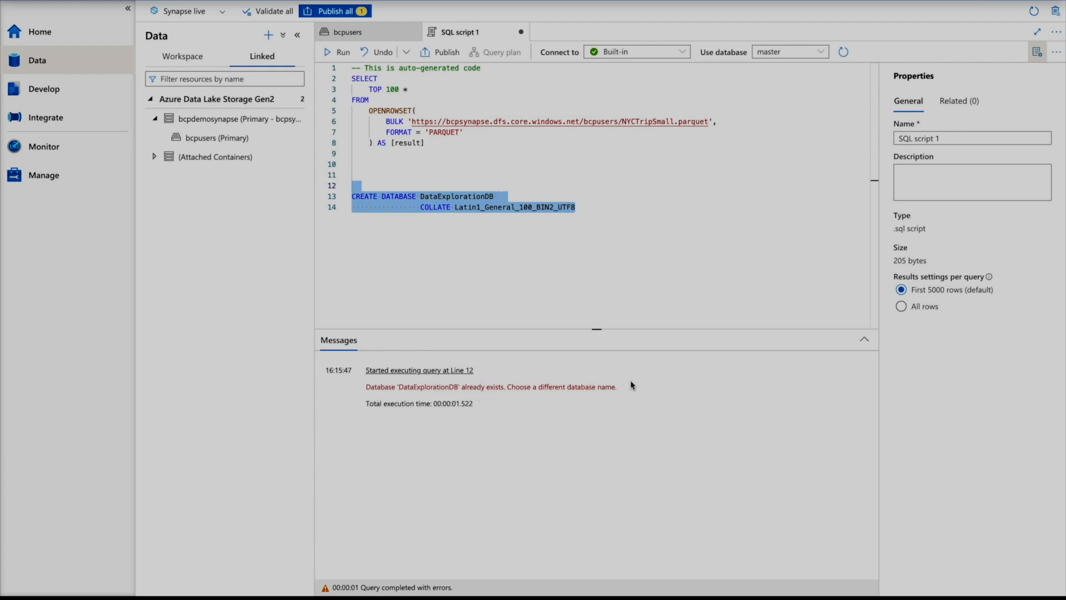
left_click(558, 281)
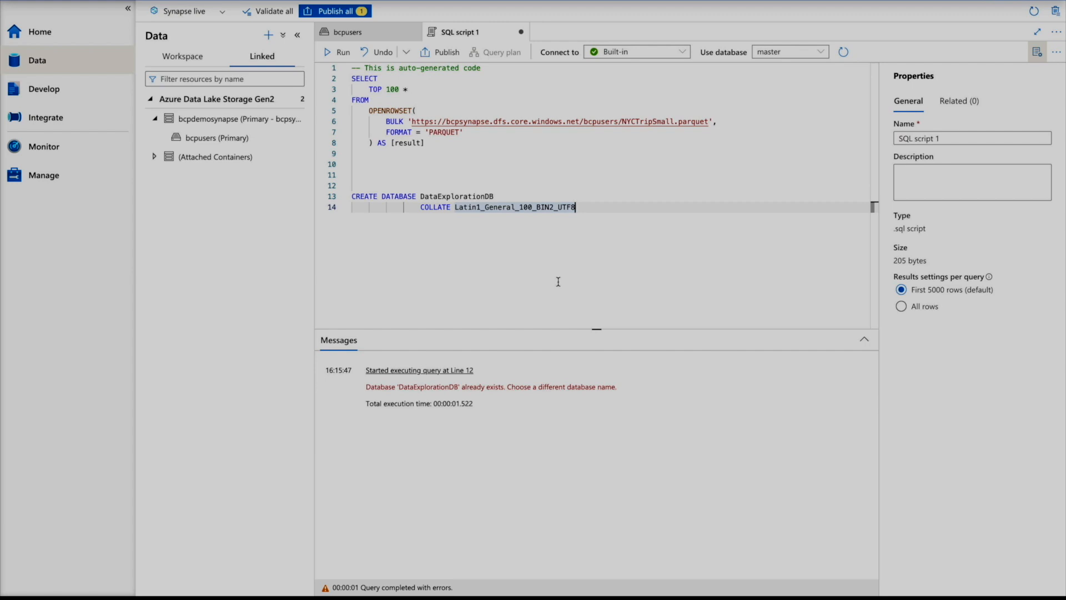
- Add a Drop DATABASE DataExplorationDB statement above the CREATE DATABASE statement and run only the drop statement
left_click(388, 177)
type("Drop")
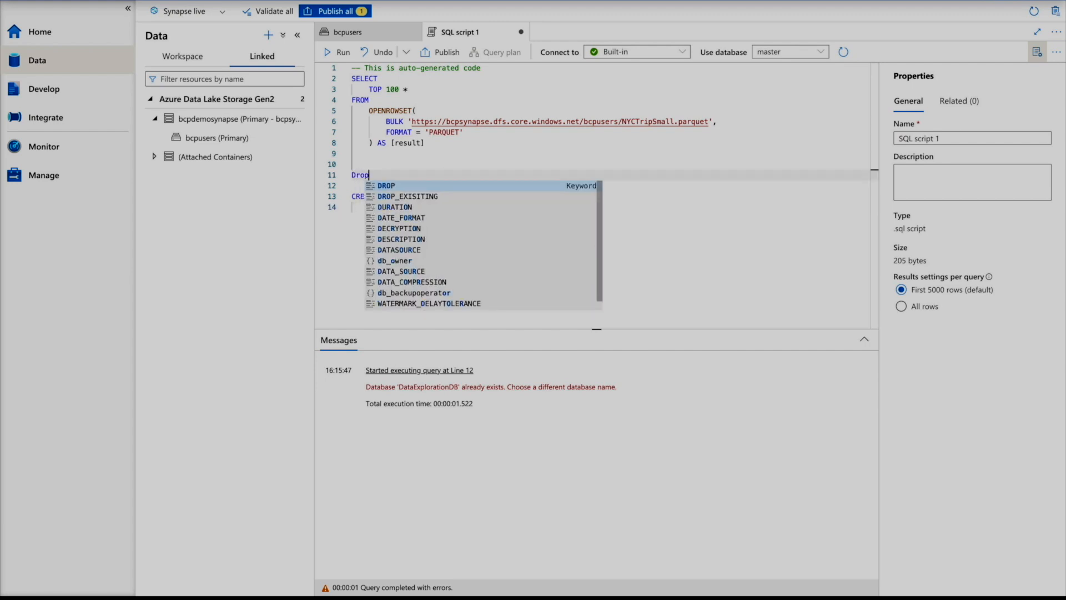
type(" DATABASE")
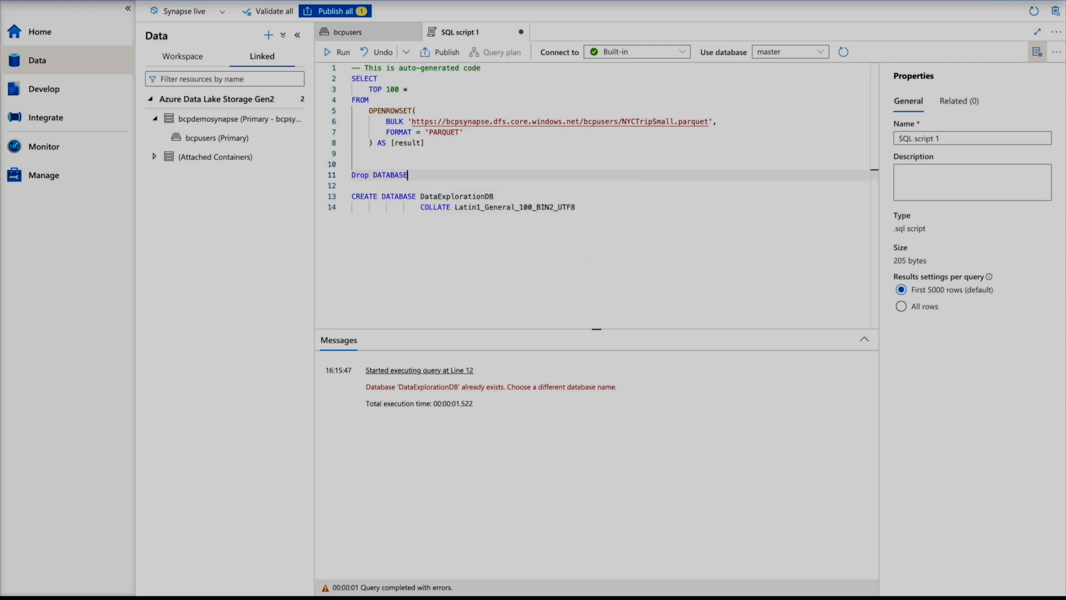
double_click(436, 196)
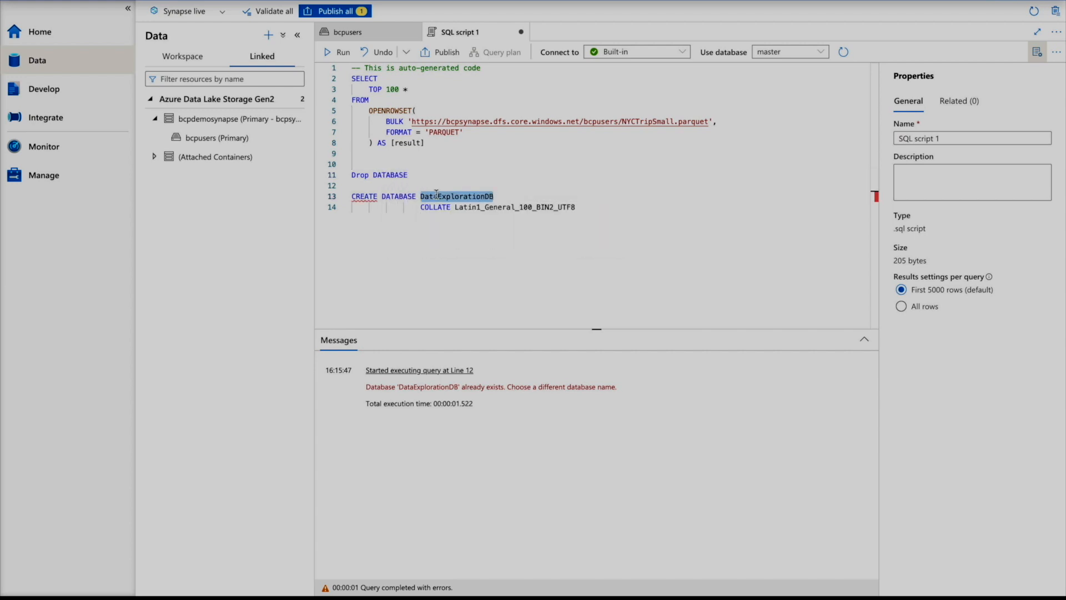
key("ctrl+c")
left_click(417, 174)
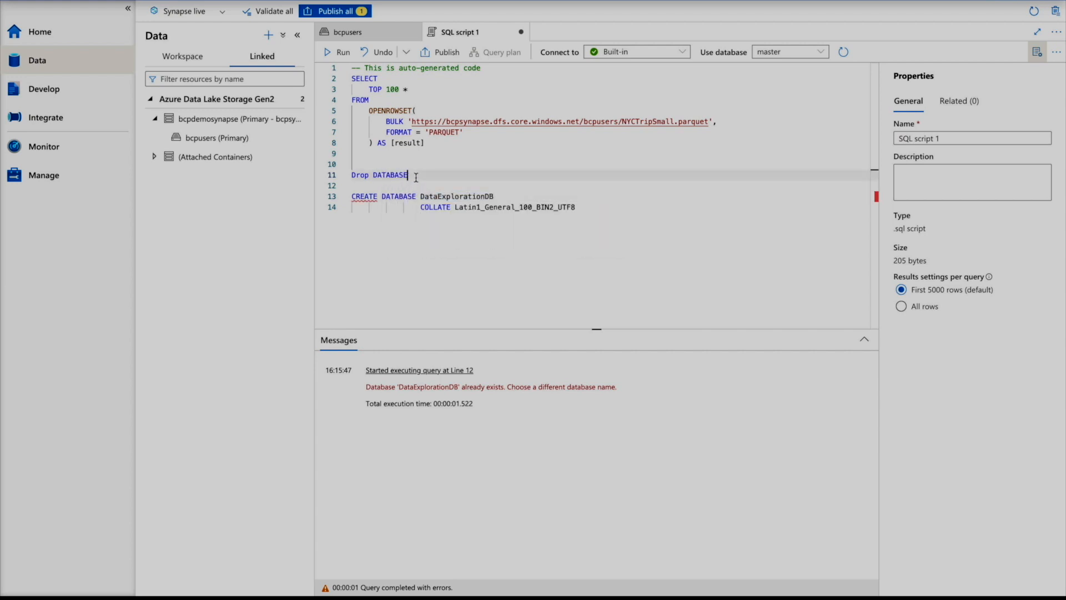
key("ctrl+v")
left_click_drag(485, 175, 349, 168)
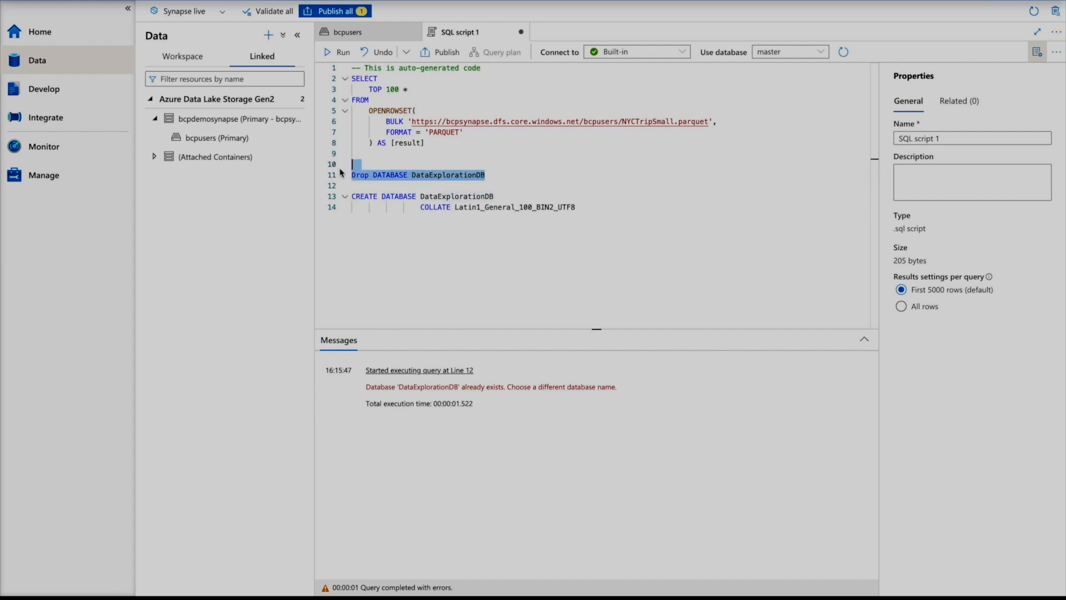
left_click(340, 54)
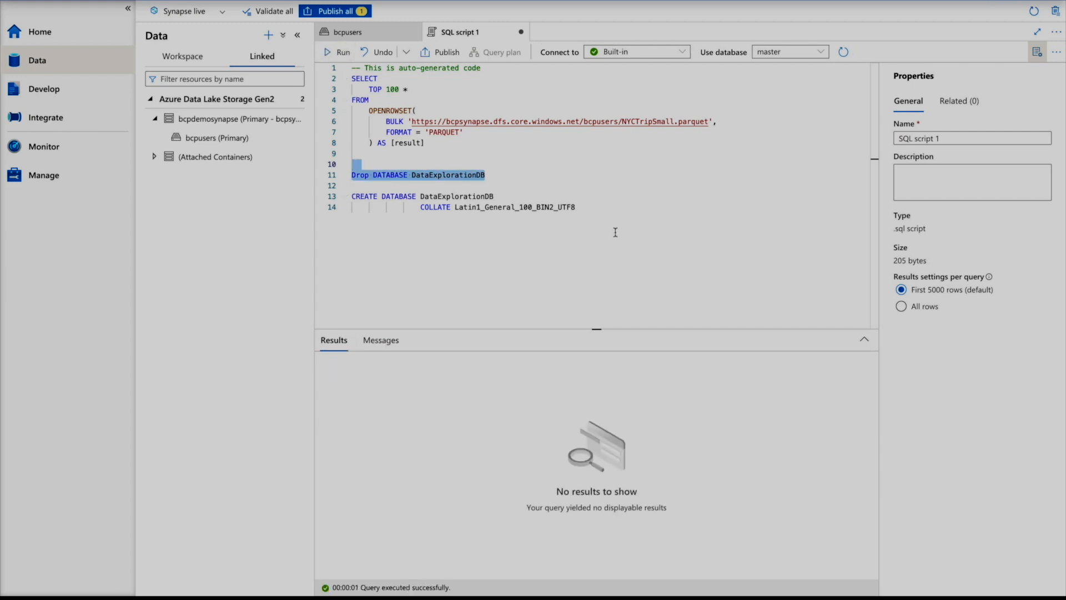
- Run only the CREATE DATABASE DataExplorationDB statement with its COLLATE line, and set DataExplorationDB as the database to use
left_click(610, 211)
left_click_drag(597, 208, 356, 196)
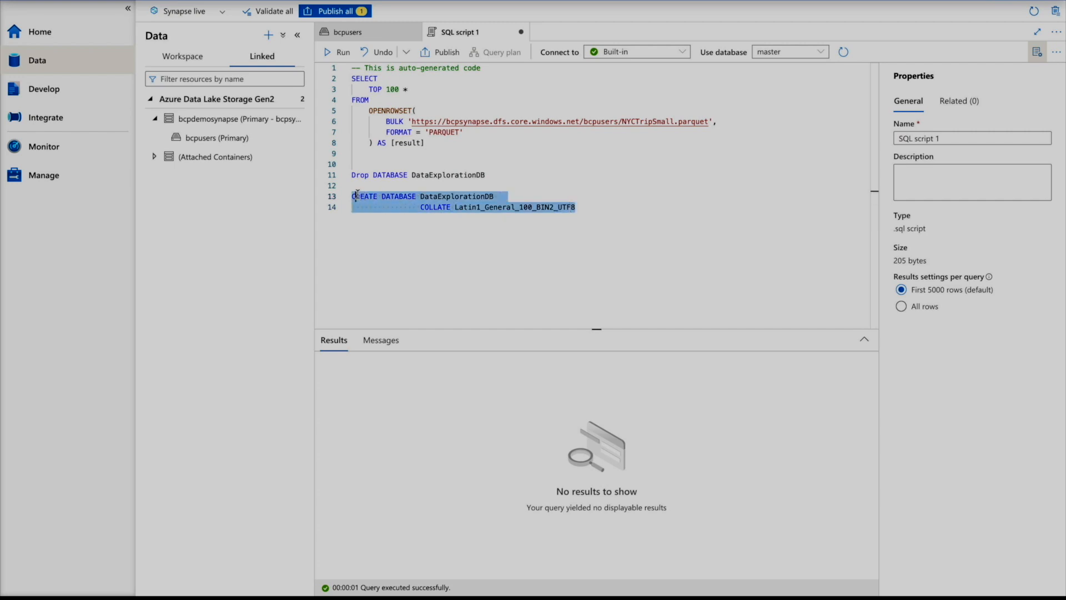
left_click(339, 52)
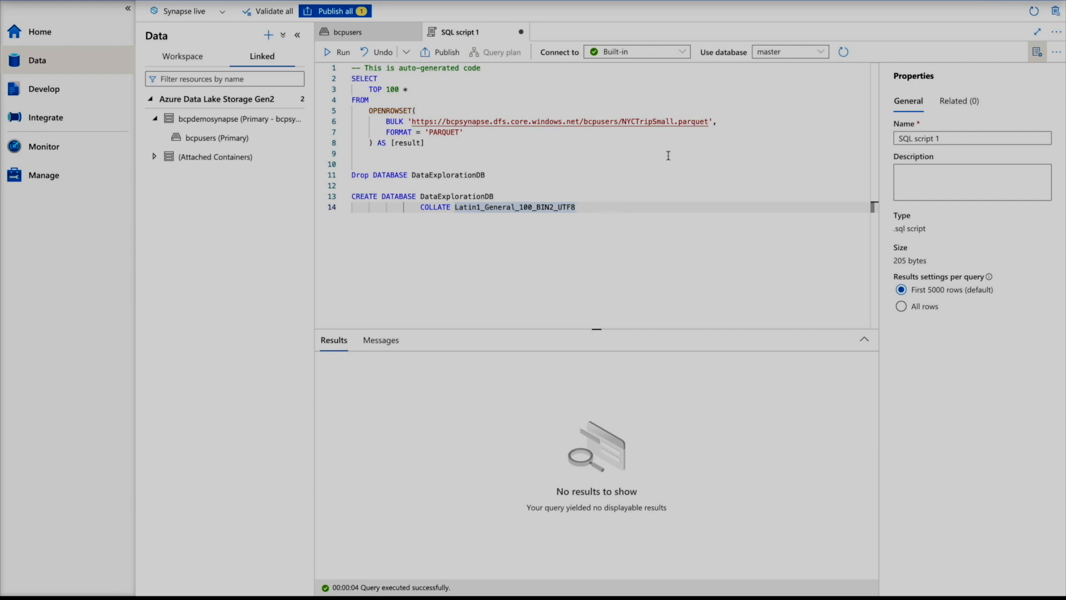
left_click(794, 52)
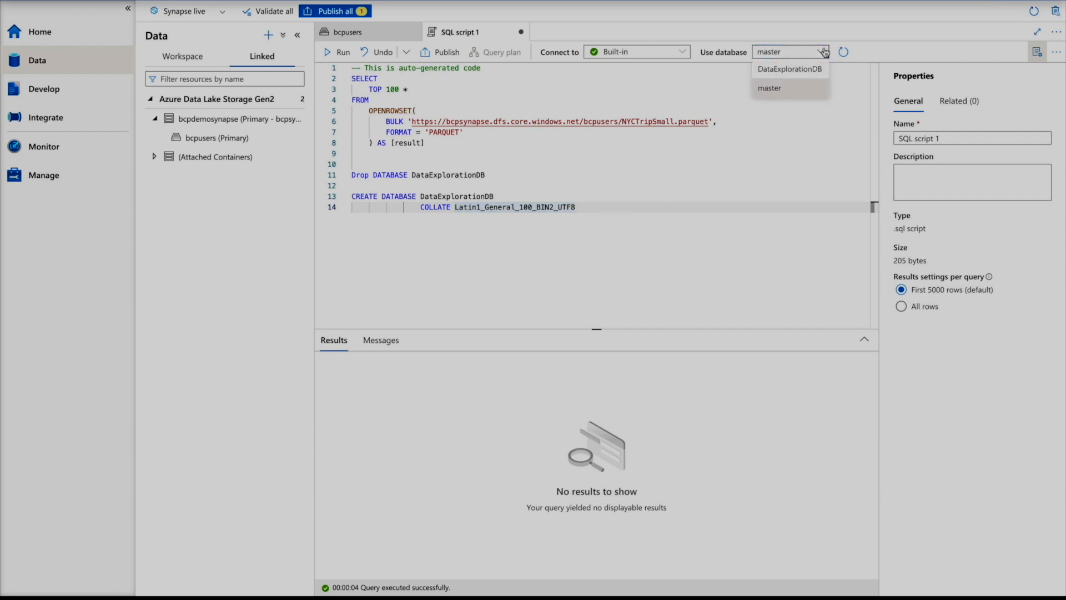
left_click(795, 65)
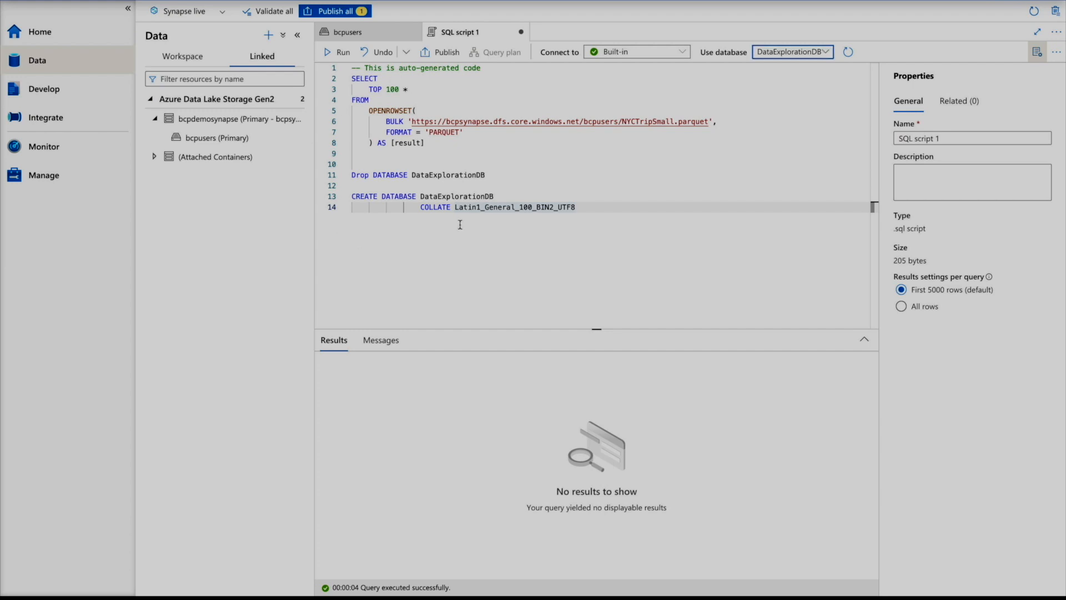
left_click(577, 207)
key("ctrl+v")
left_click_drag(614, 250, 344, 244)
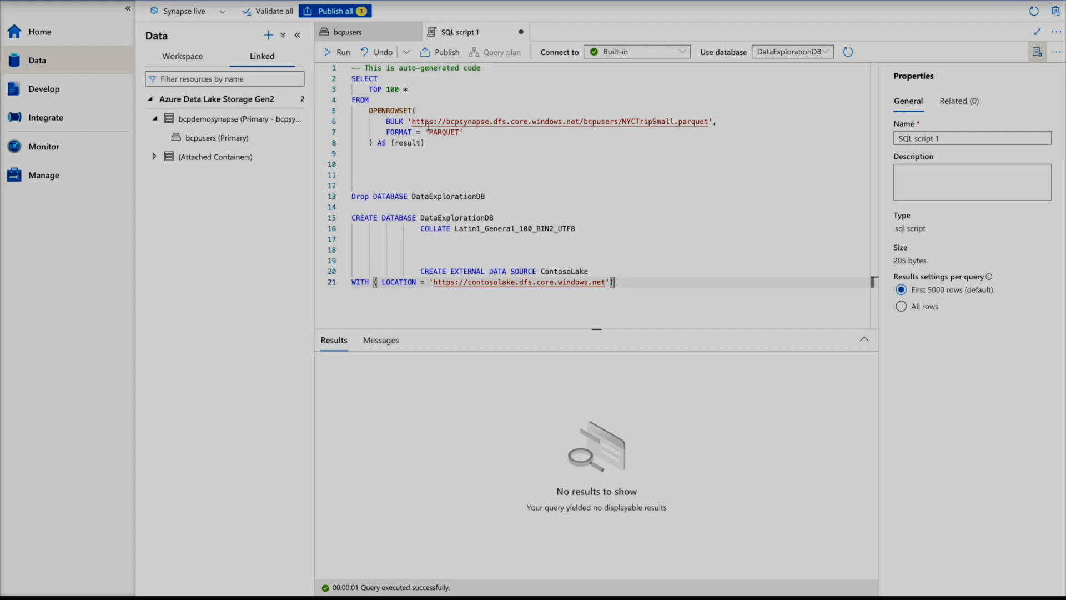
left_click_drag(411, 121, 580, 121)
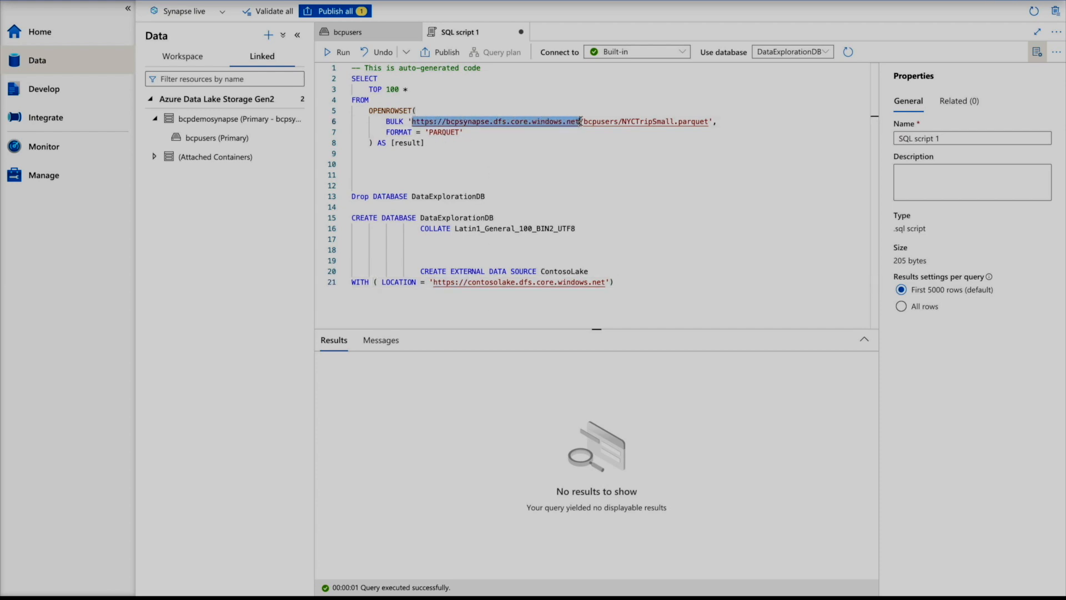
left_click(582, 121)
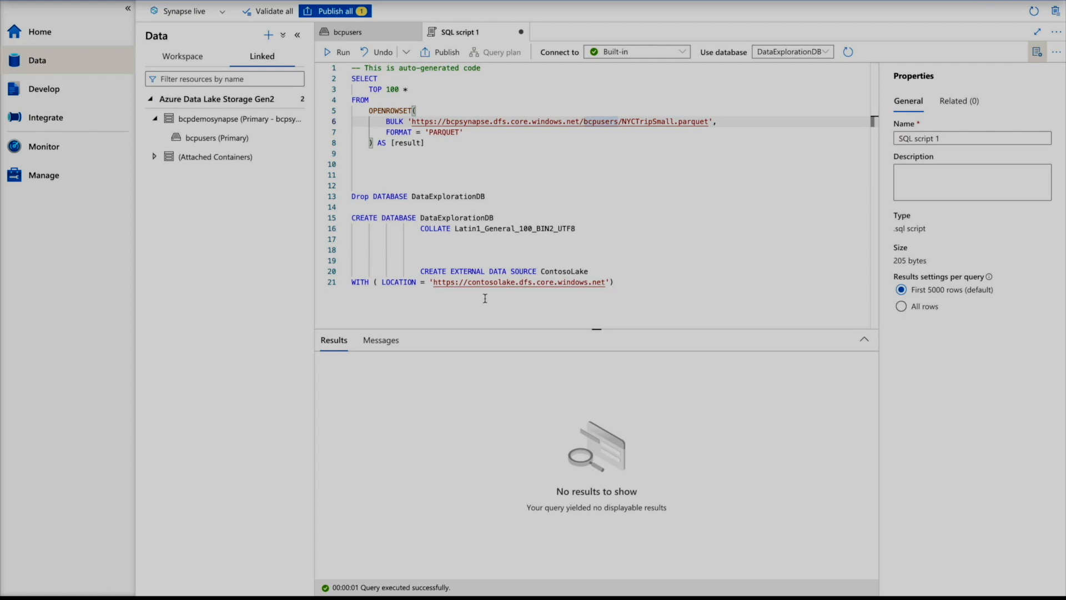
left_click(575, 132)
left_click_drag(580, 121, 411, 122)
key("super+c")
left_click_drag(432, 283, 605, 283)
key("super+v")
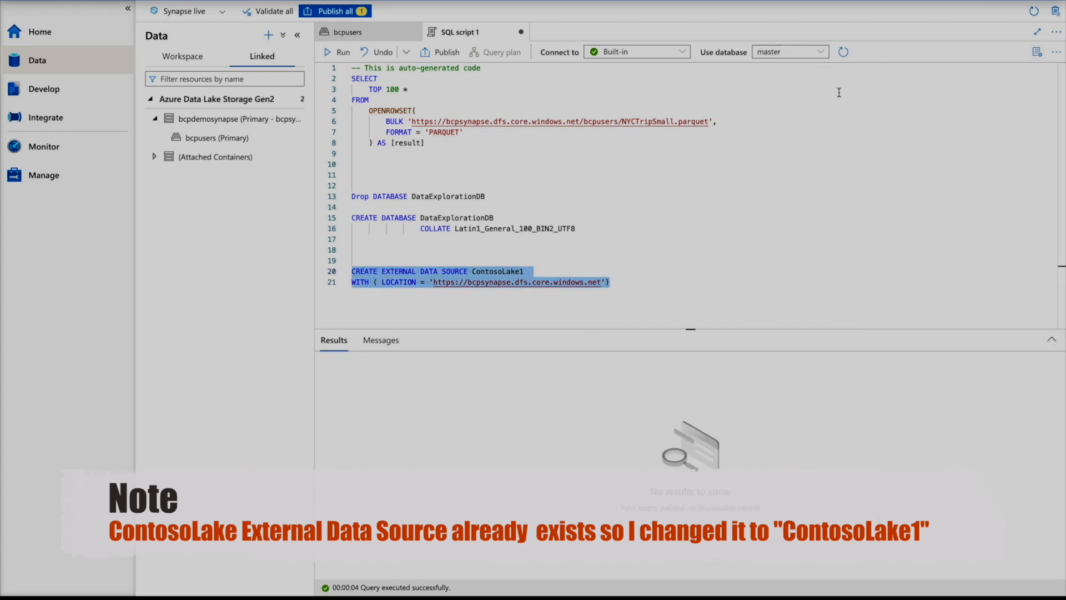
- Refresh the database list to use DataExplorationDB, and run only the CREATE EXTERNAL DATA SOURCE ContosoLake1 statement
left_click(835, 112)
left_click(782, 53)
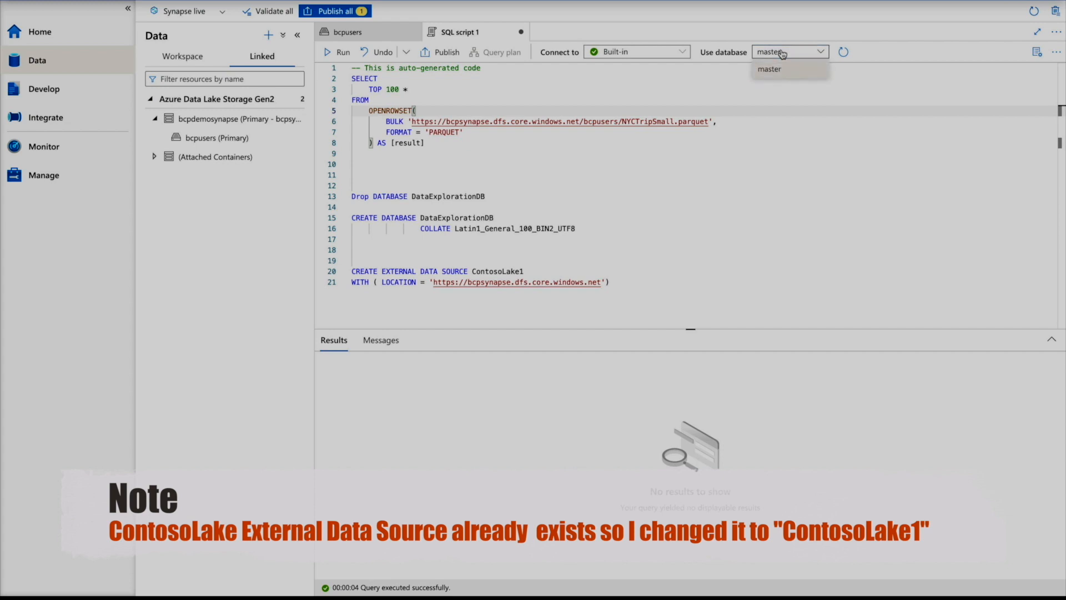
left_click(842, 51)
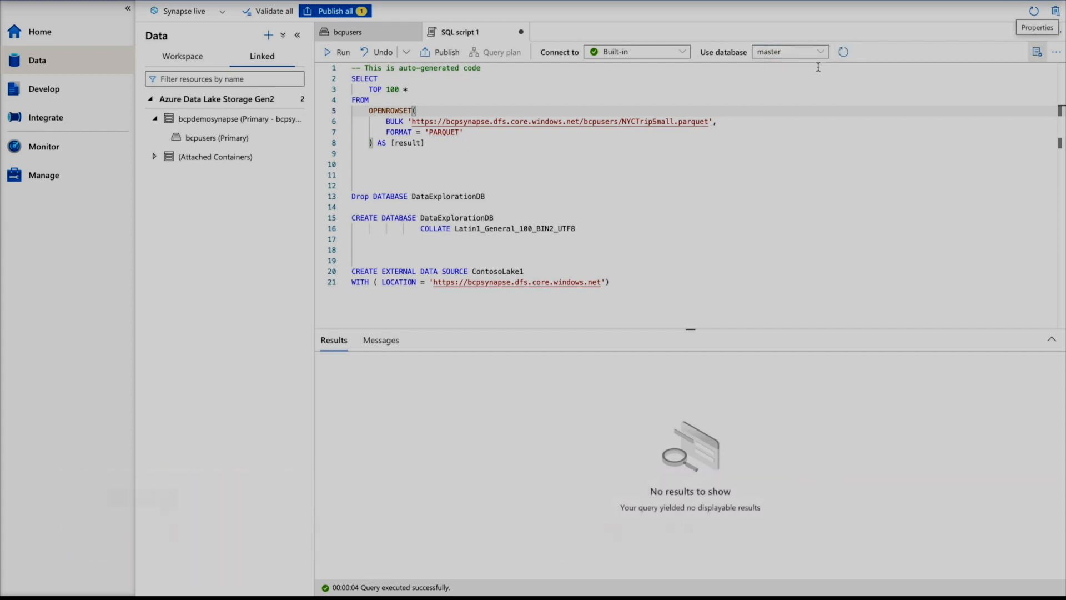
left_click(819, 51)
left_click(800, 71)
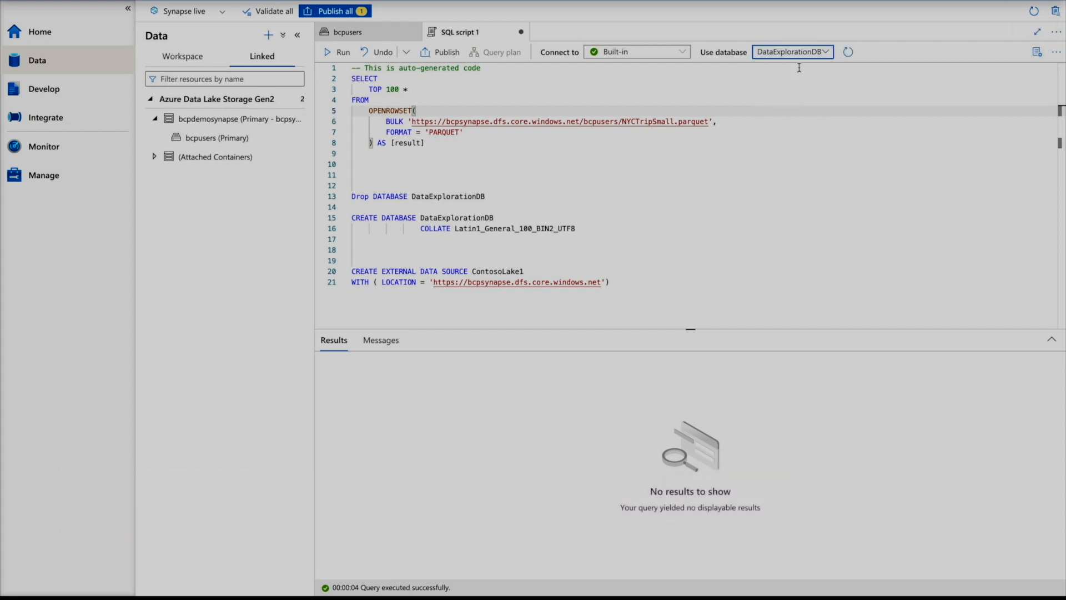
left_click(630, 283)
left_click_drag(629, 283, 352, 271)
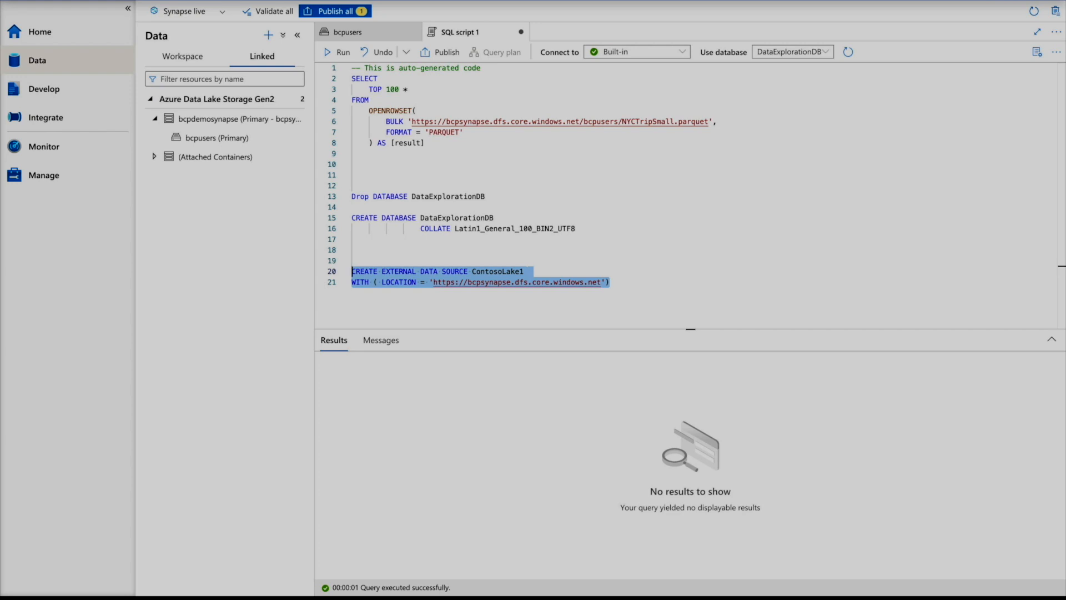
- Add a CREATE LOGIN data_explorer statement with the login password below the external data source statement and try to run it
left_click(633, 288)
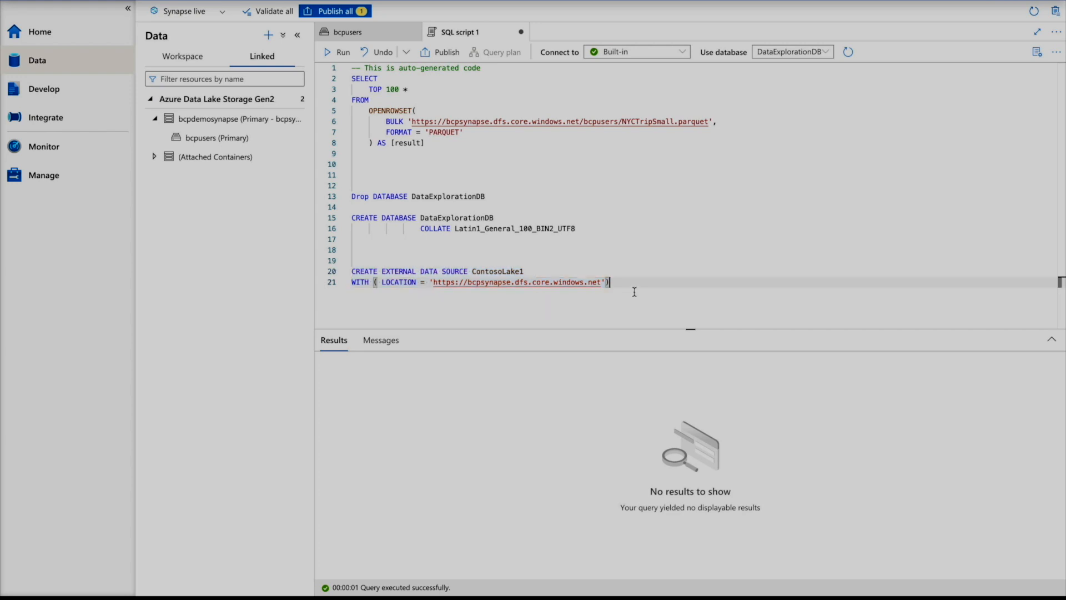
key("Return")
key("Return")
key("ctrl+v")
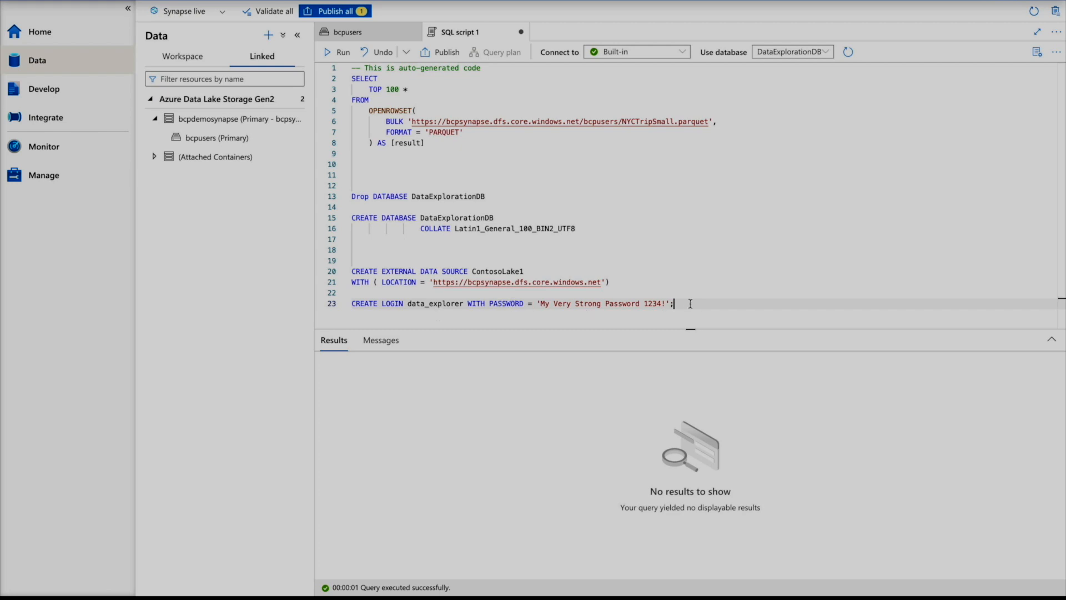
left_click_drag(690, 304, 320, 304)
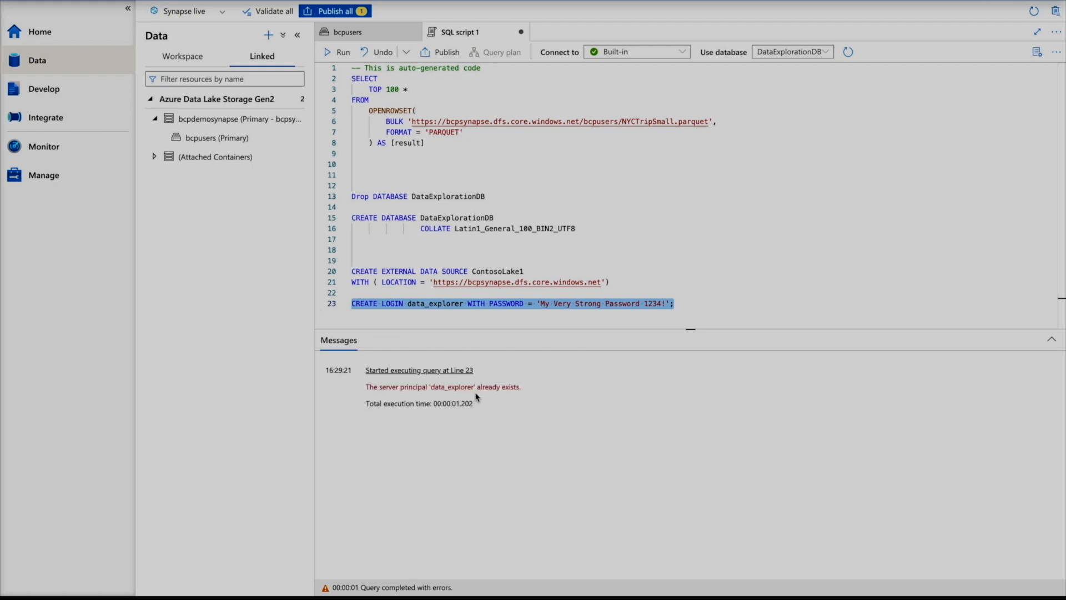
- Change the login name in the CREATE LOGIN statement to data_explorer1 and try to run that statement
left_click(466, 304)
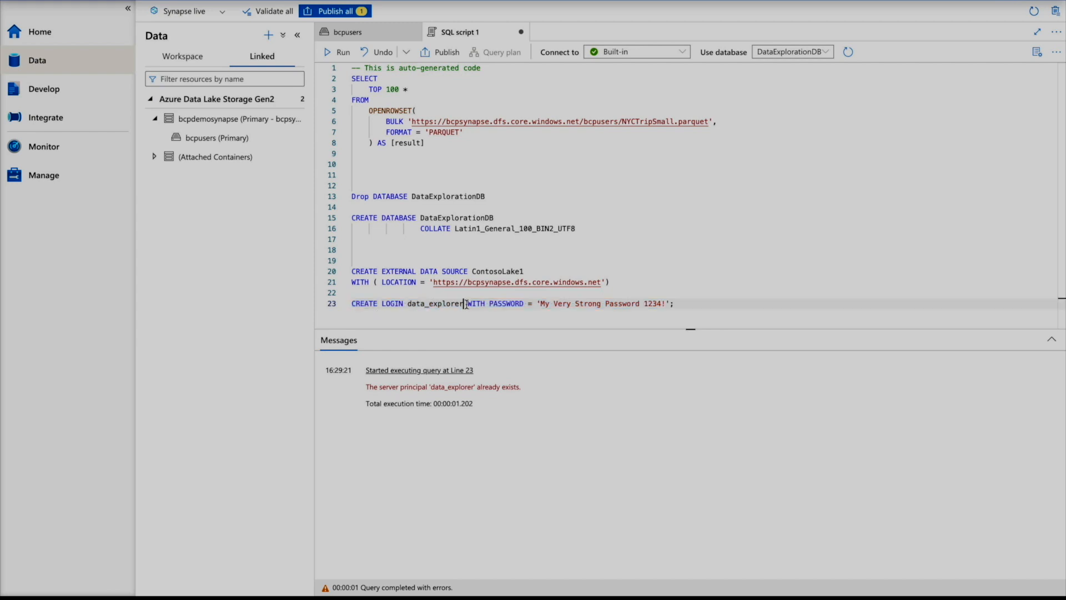
type("1")
left_click_drag(678, 305, 354, 305)
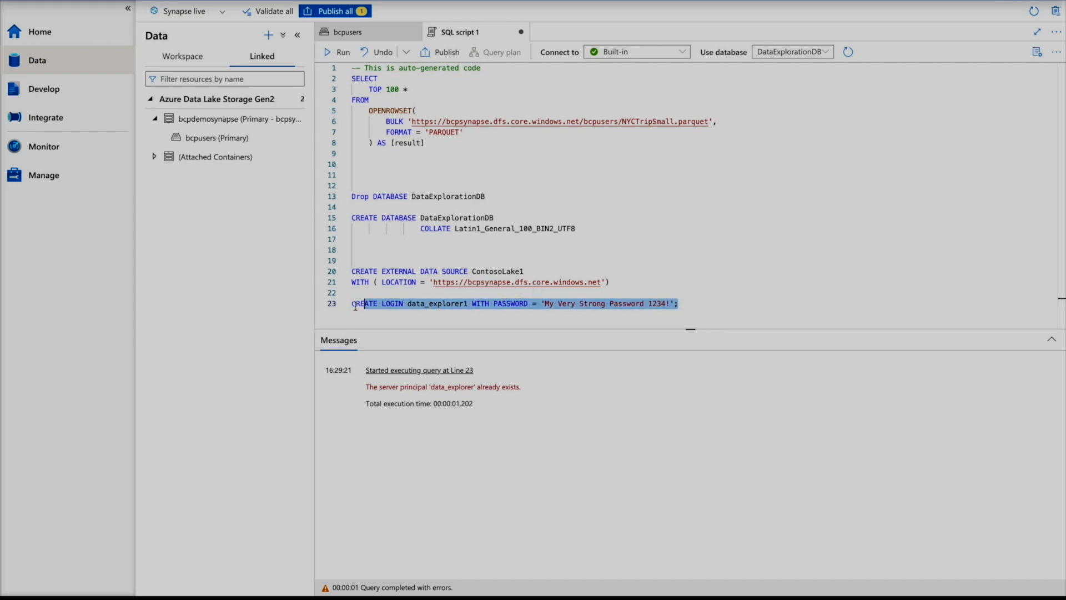
left_click(340, 53)
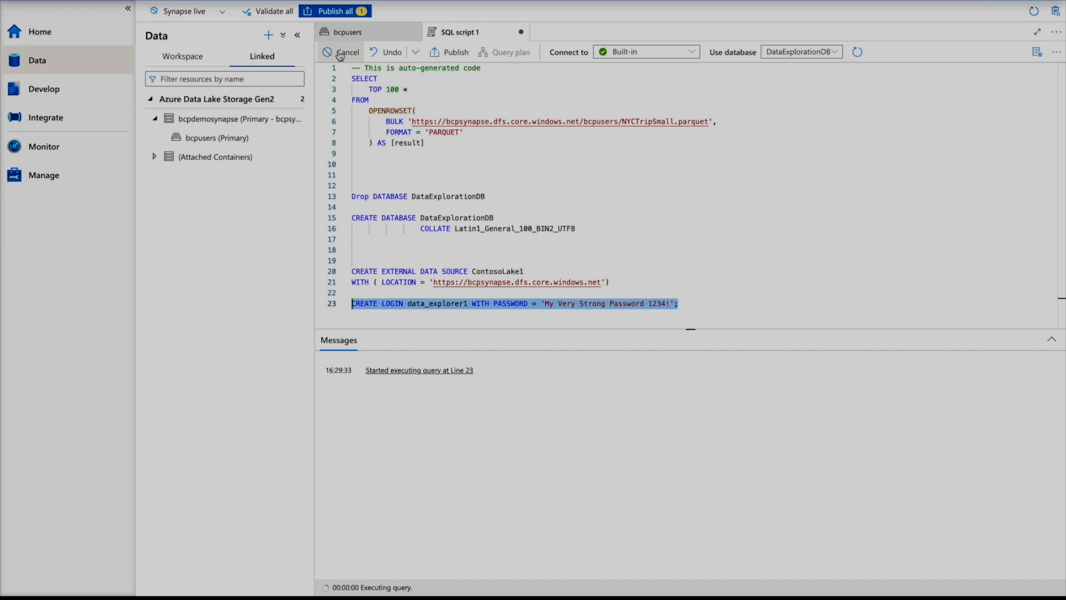
- Change the login name to data_explorer2 and run only the CREATE LOGIN statement
left_click(468, 305)
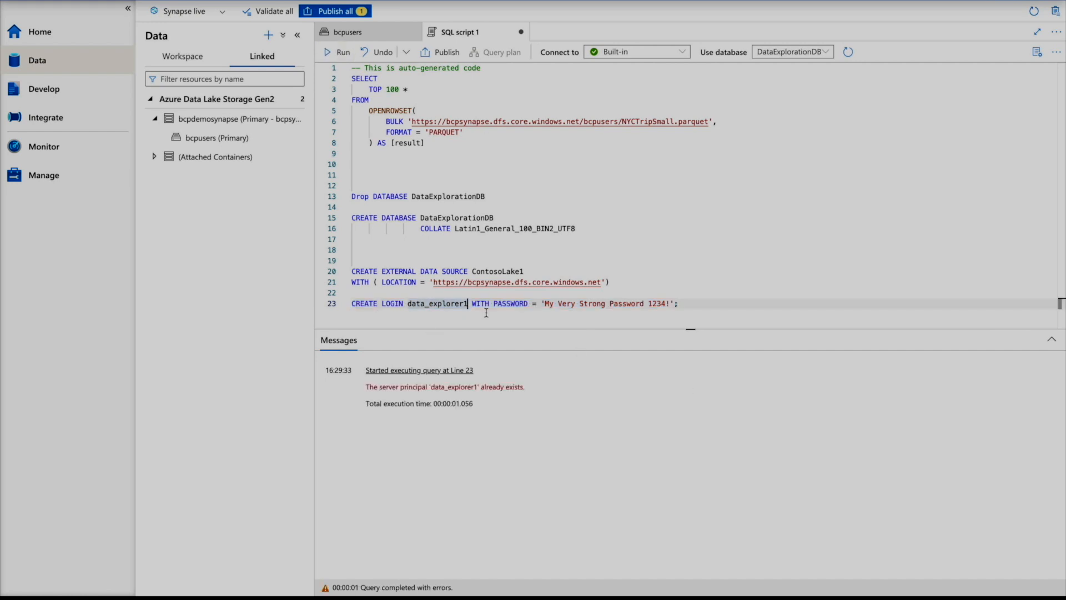
key("BackSpace")
type("2")
left_click_drag(679, 303, 337, 307)
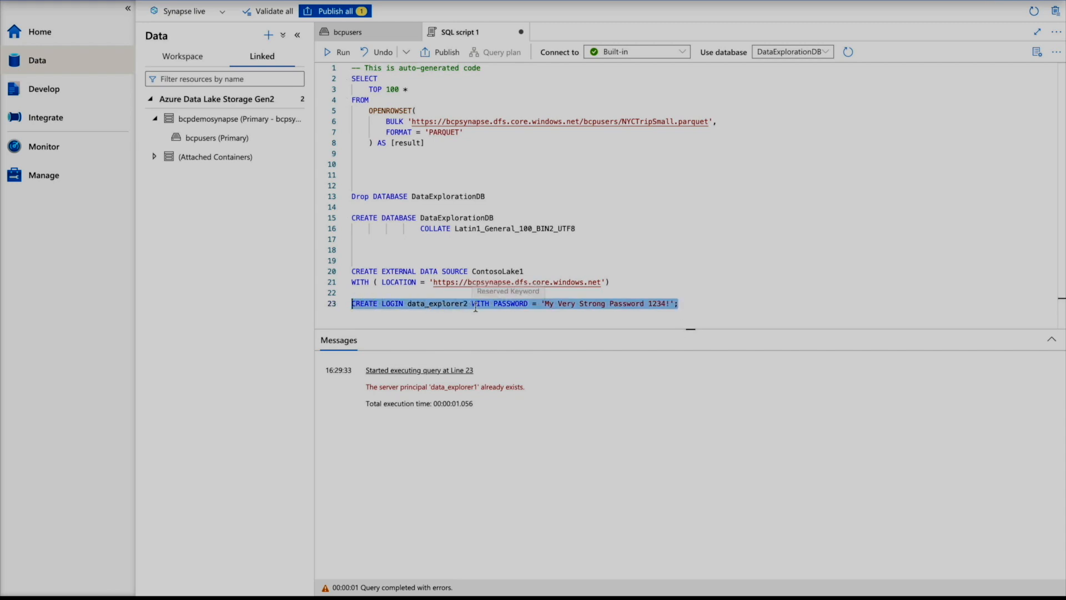
left_click(336, 52)
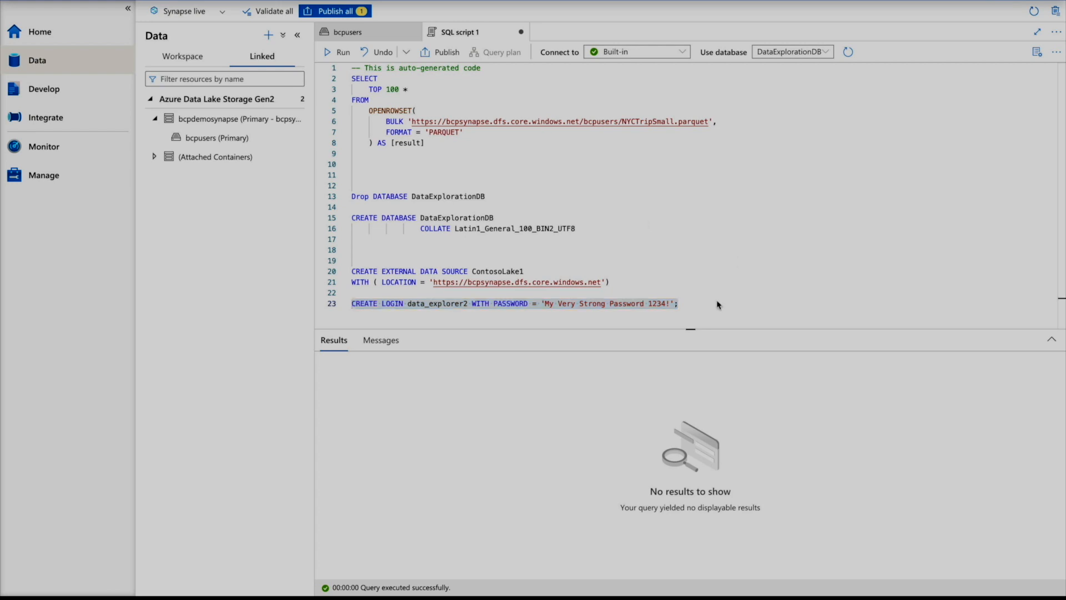
- Add CREATE USER for login data_explorer and GRANT ADMINISTER DATABASE BULK OPERATIONS statements at the script's end, naming the user data_explorer2 in both
left_click(691, 305)
key("ctrl+v")
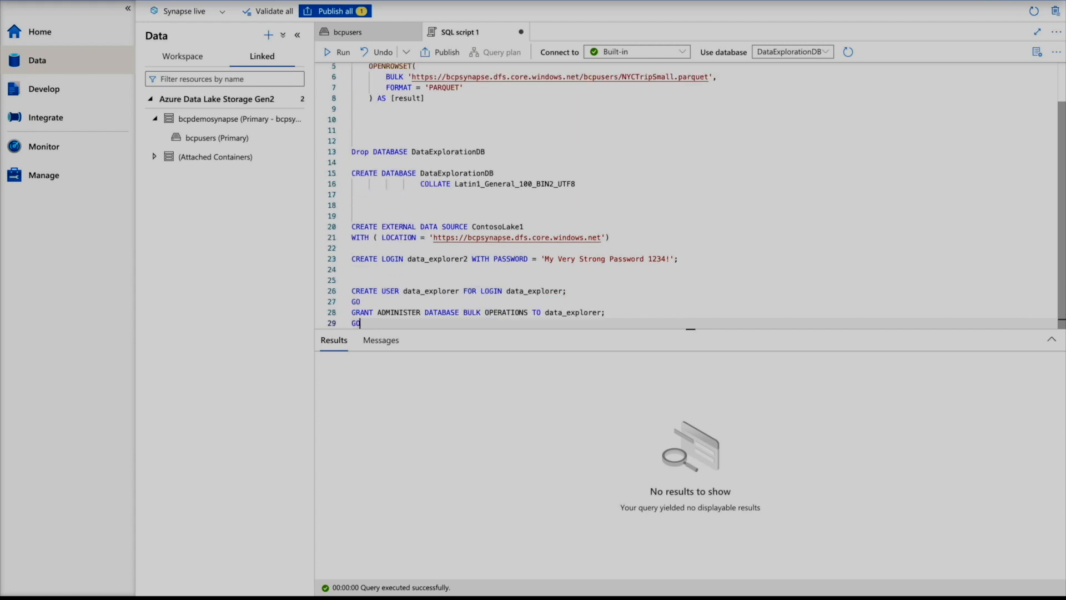
left_click(457, 292)
key("Right")
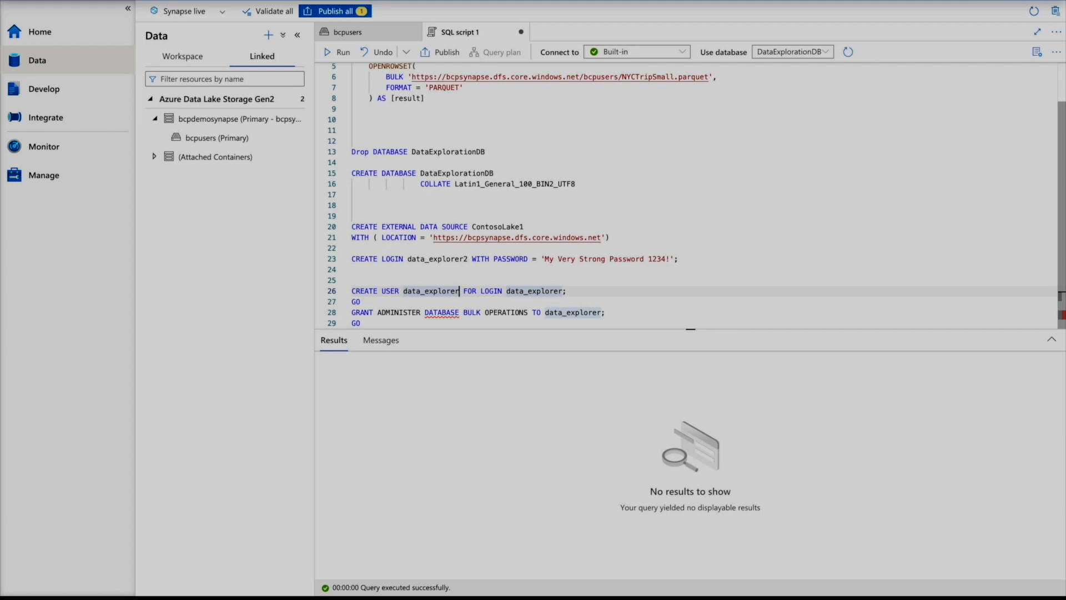
type("2")
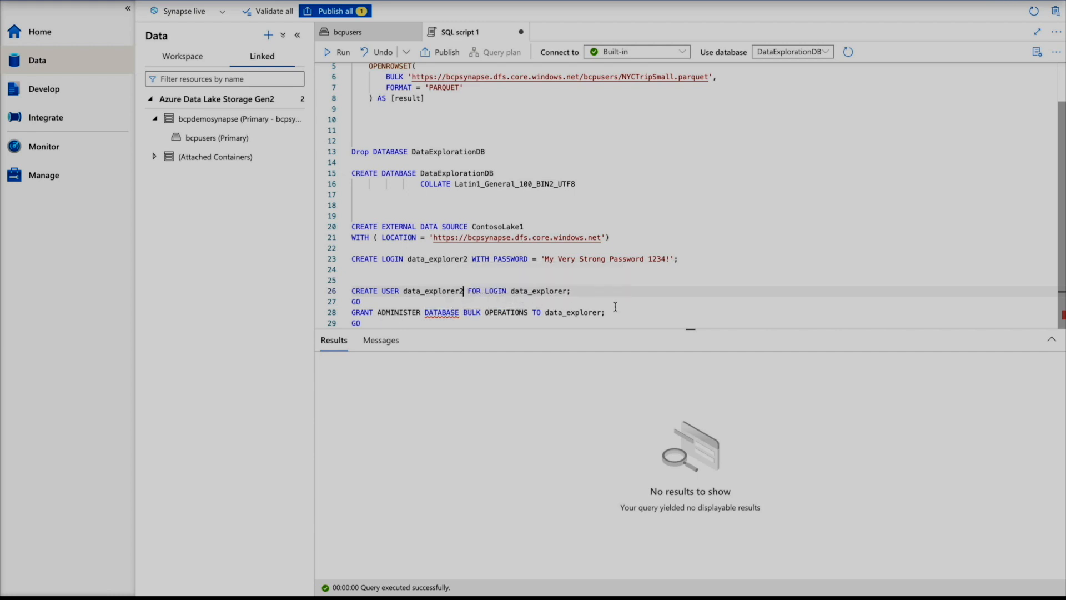
left_click(598, 311)
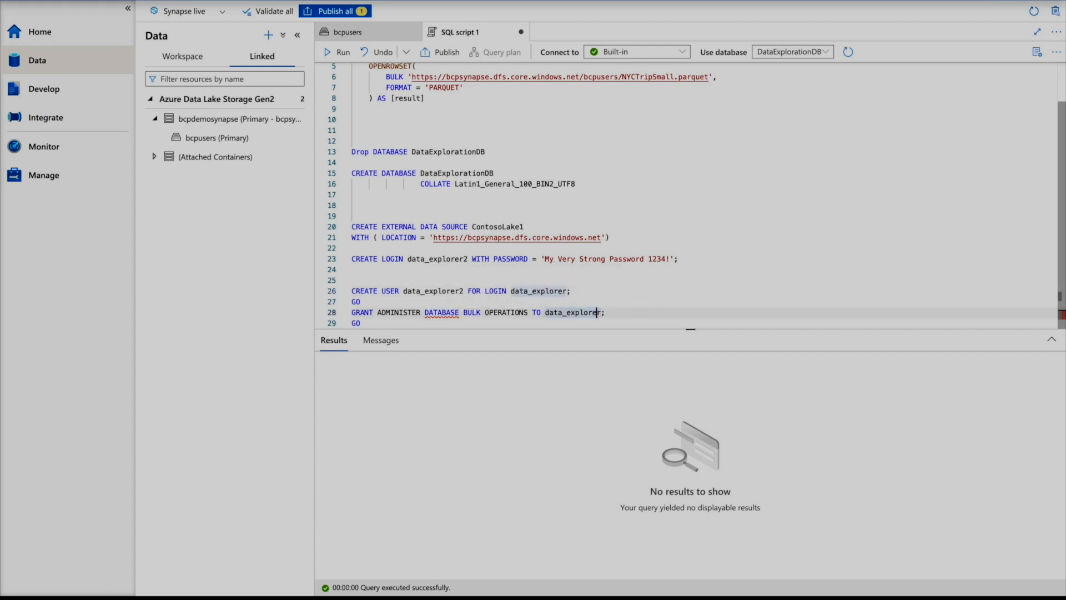
type("2")
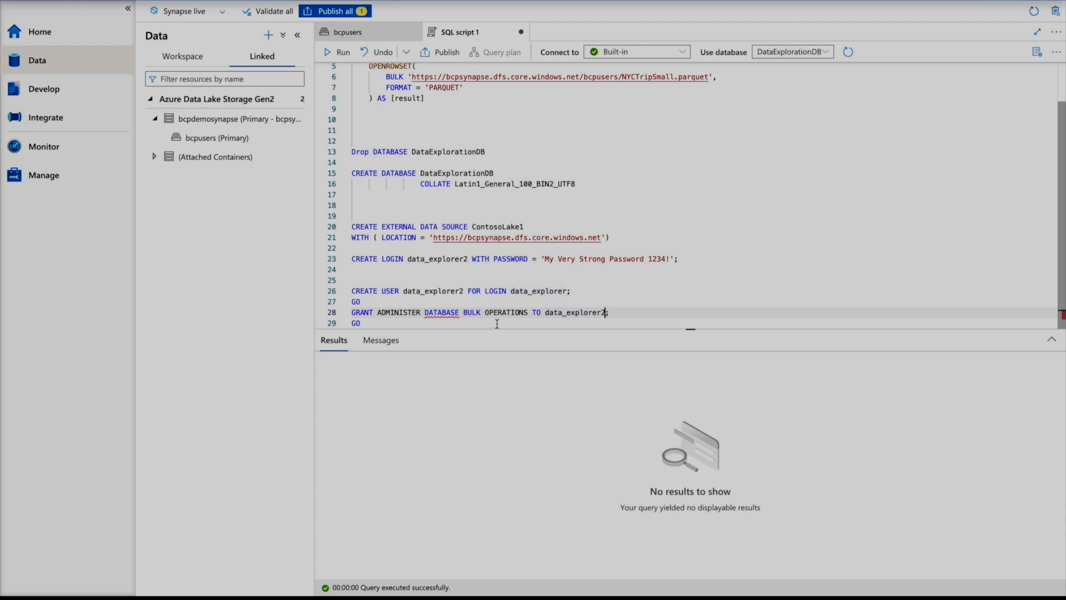
- Run only the CREATE USER and GRANT ADMINISTER DATABASE BULK OPERATIONS statements for data_explorer2
left_click(360, 323)
left_click_drag(361, 323, 344, 286)
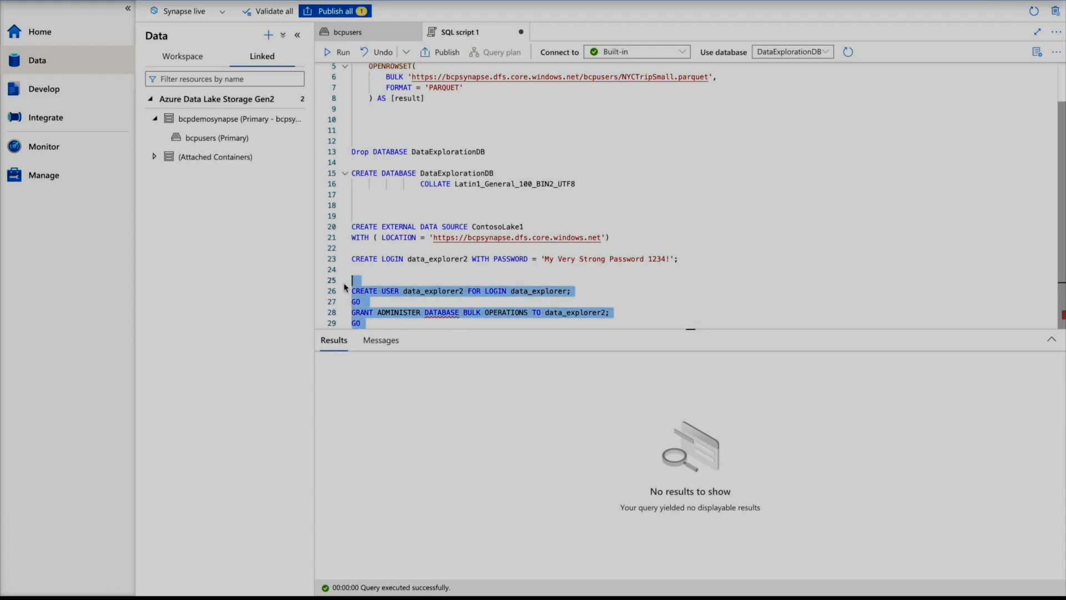
left_click(338, 52)
left_click_drag(391, 327, 391, 326)
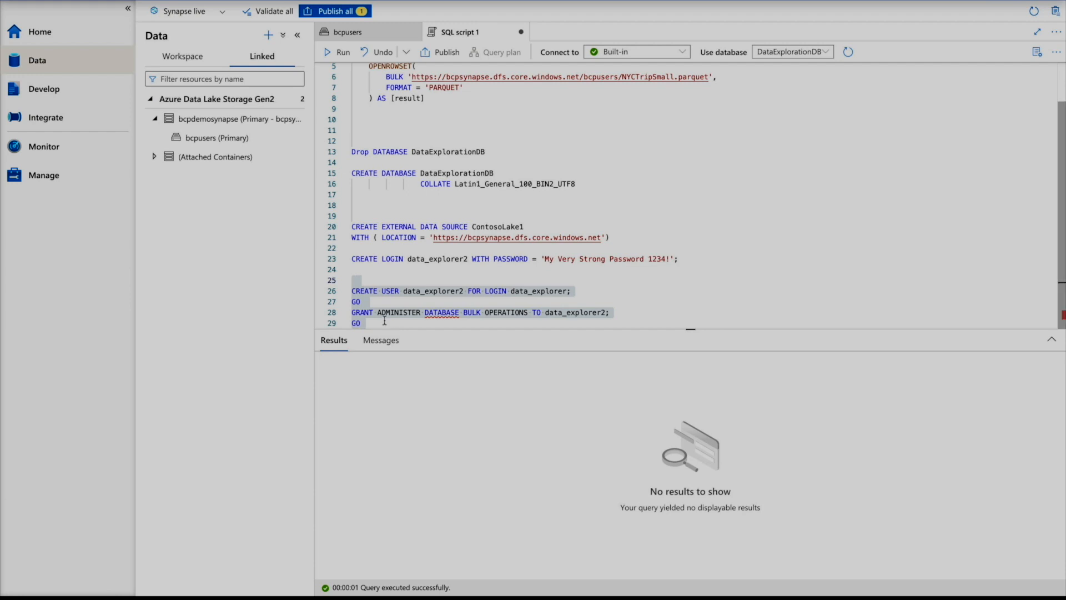
- Add a SELECT TOP 100 OPENROWSET query for /users/NYCTripSmall.parquet at the script's end, using data source ContosoLake and PARQUET format
left_click(390, 326)
key("Return")
key("Return")
key("Return")
key("Return")
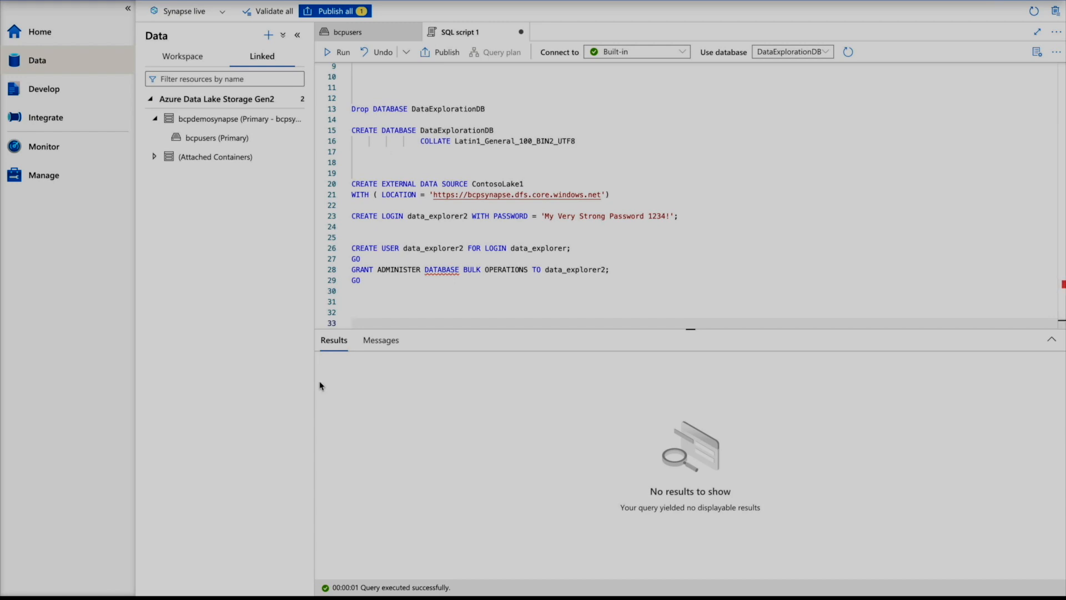
key("ctrl+v")
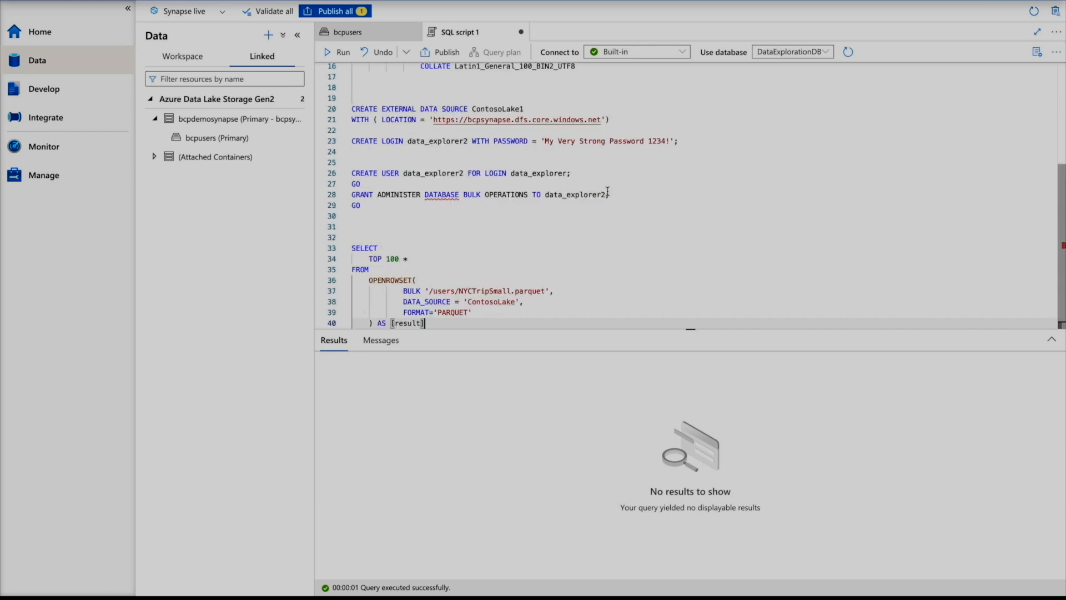
- Replace the BULK path in the new query with bcpusers/NYCTripSmall.parquet, copied from the auto-generated query's URL
scroll(608, 191, "up", 5)
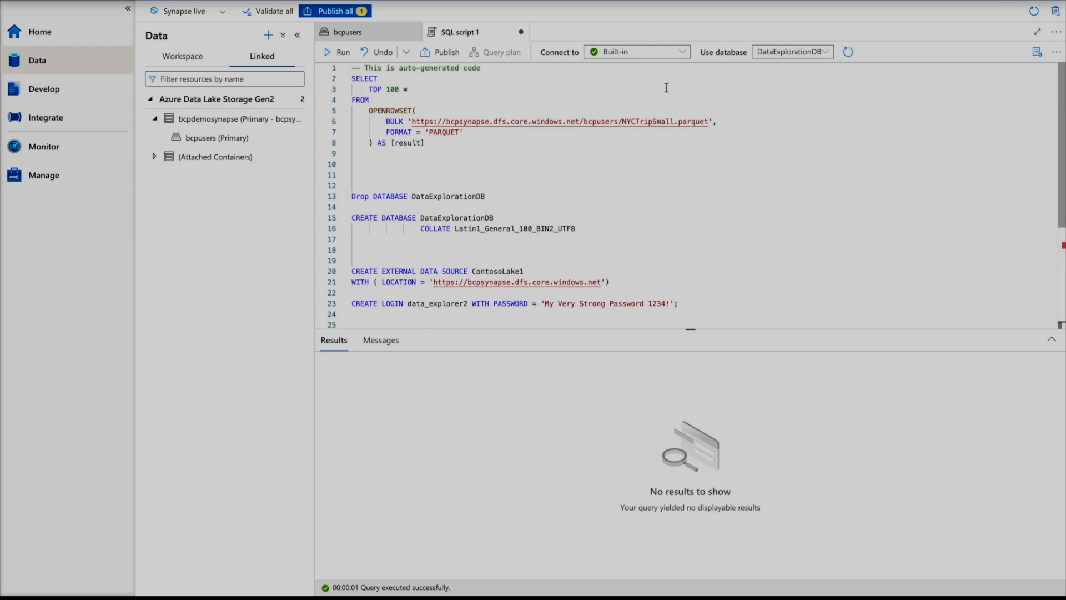
left_click(584, 121)
left_click_drag(583, 121, 708, 121)
key("ctrl+c")
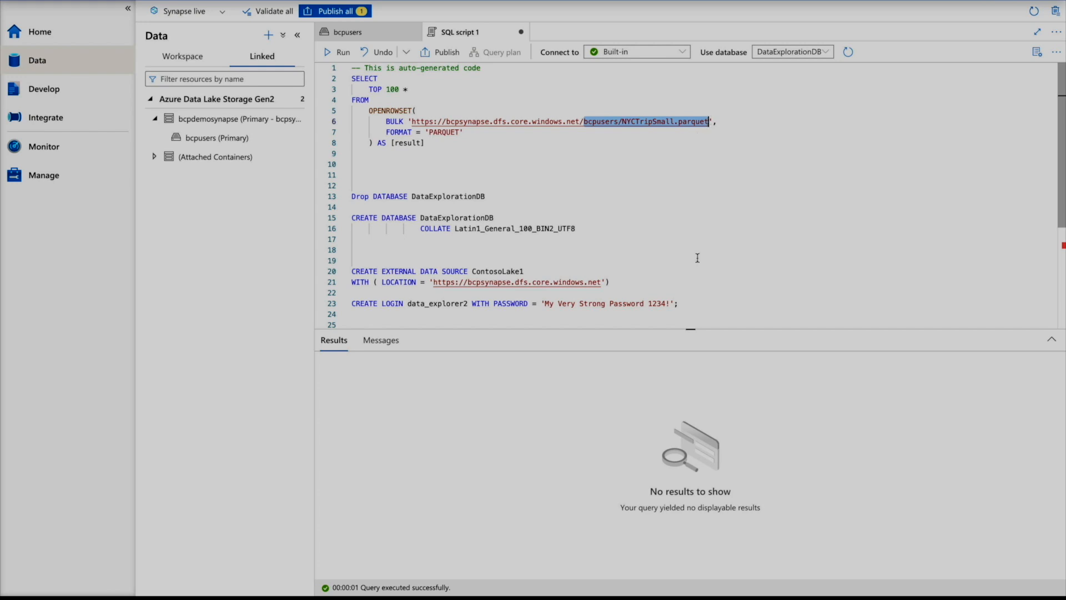
scroll(698, 258, "down", 5)
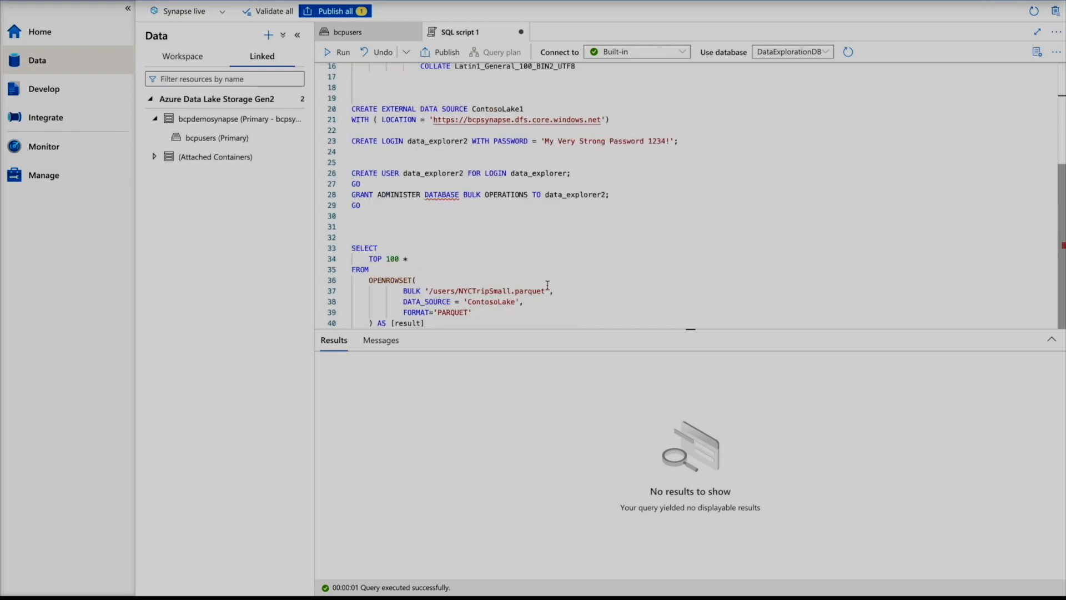
left_click_drag(429, 291, 545, 290)
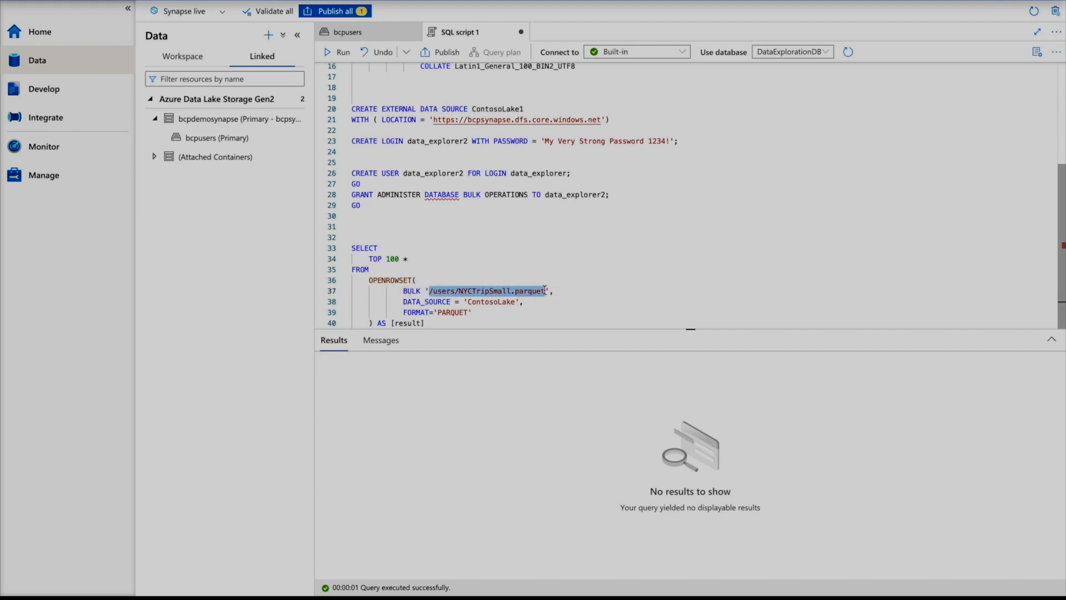
key("ctrl+v")
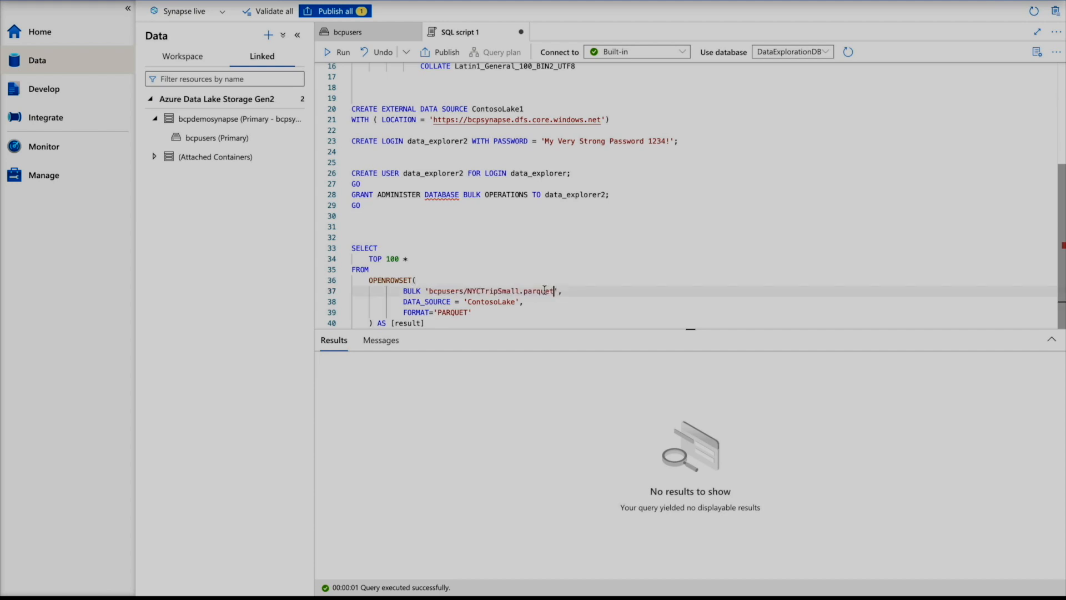
- Change the new query's DATA_SOURCE to ContosoLake1 and run only that SELECT statement
left_click(515, 301)
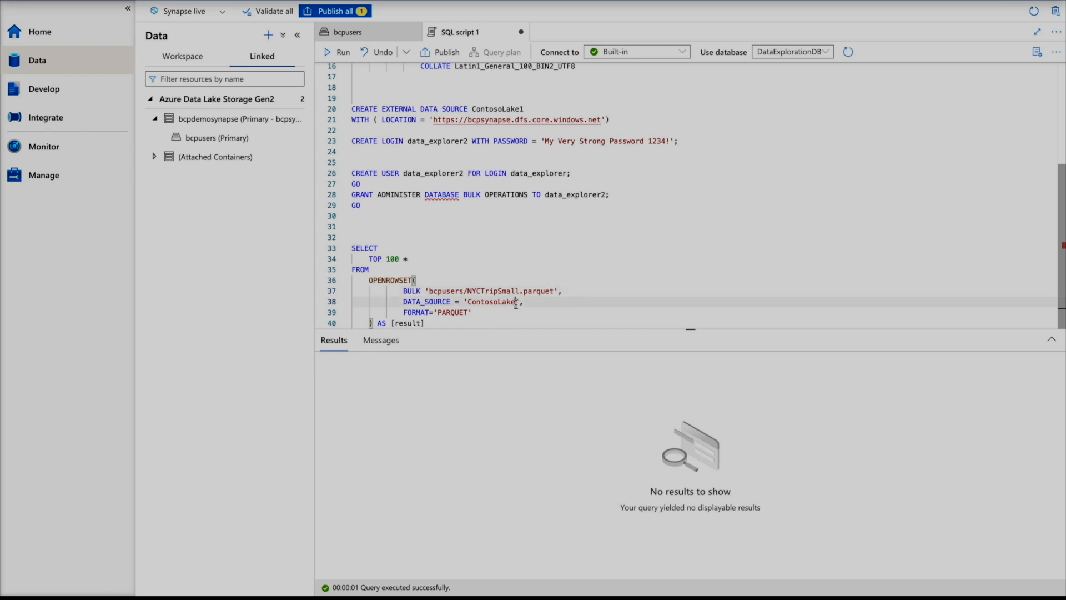
type("1")
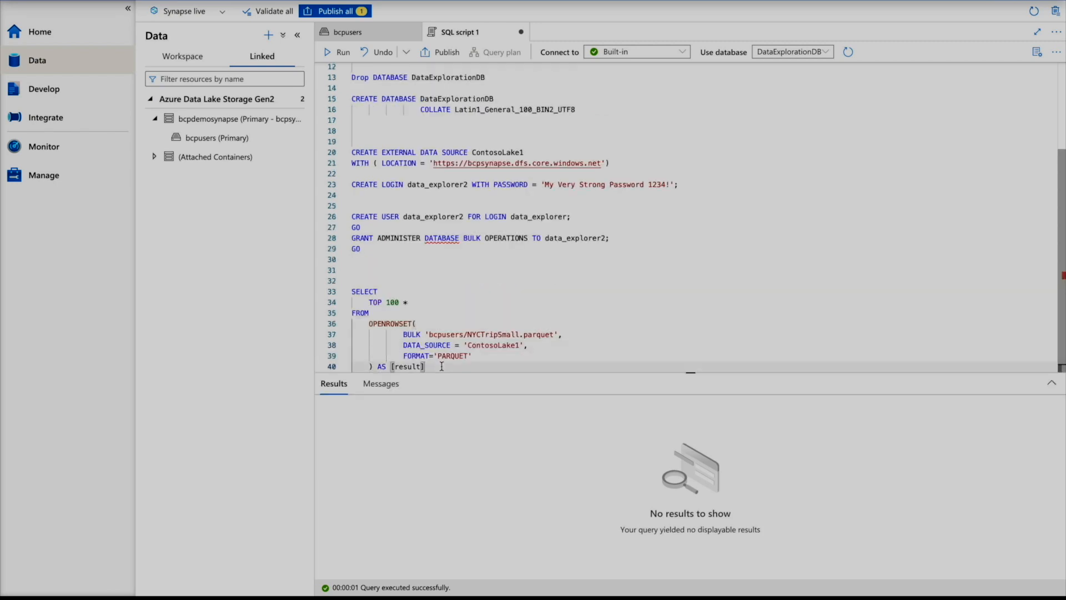
left_click_drag(442, 366, 345, 286)
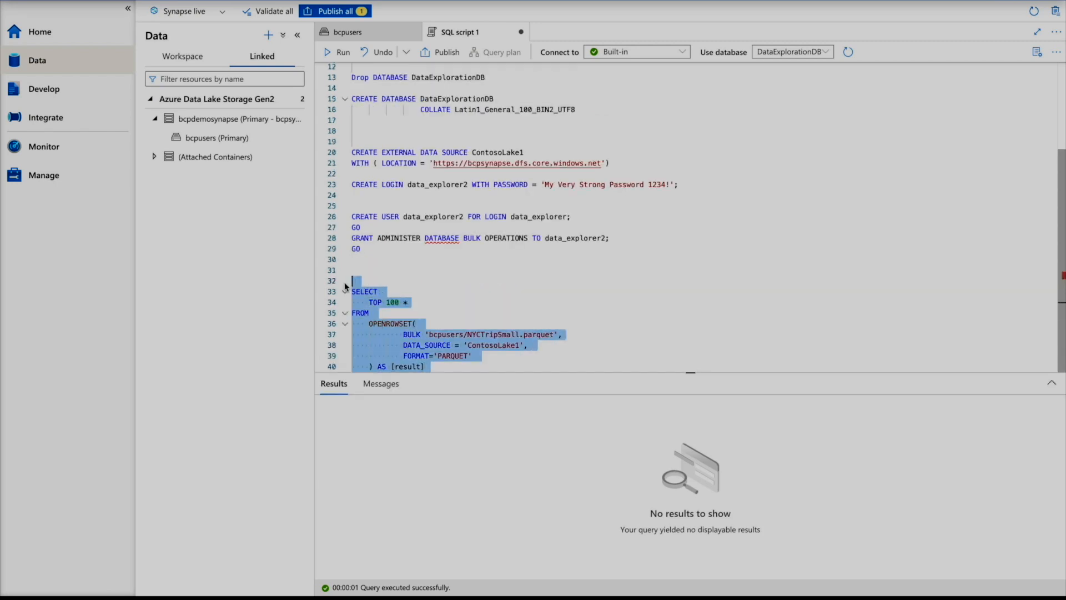
left_click(341, 58)
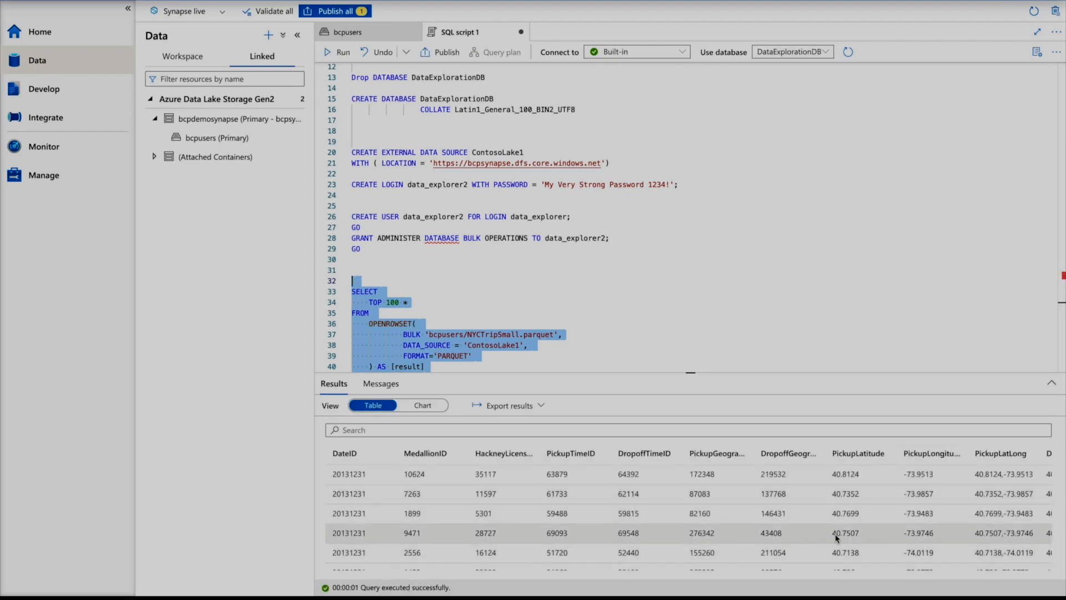
- Expand the query results, examine the remaining columns, and display the results as a chart to look through the chart types
left_click(1049, 384)
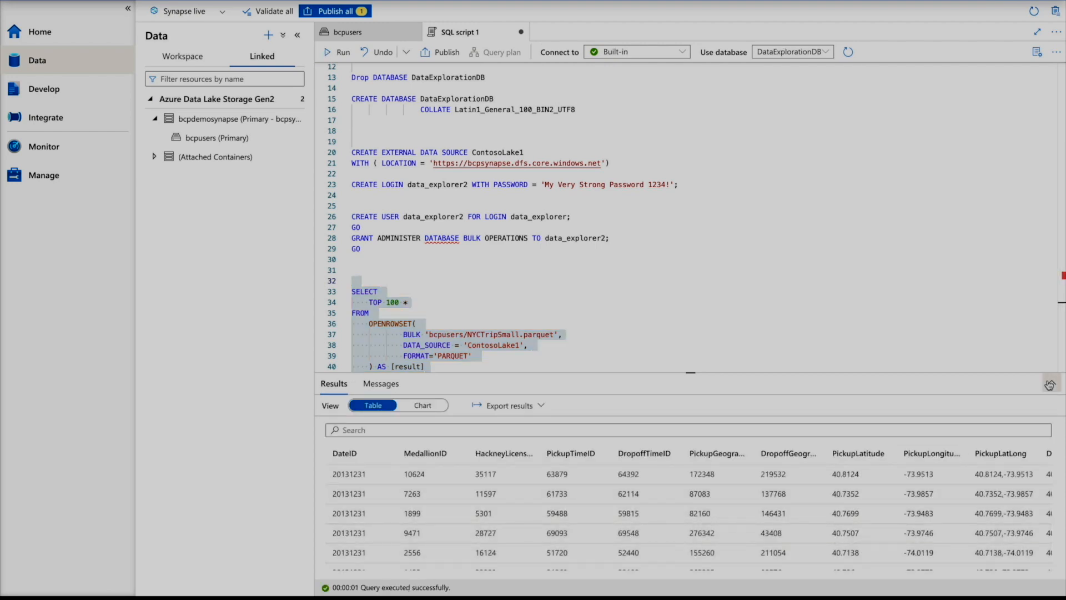
scroll(540, 429, "right", 10)
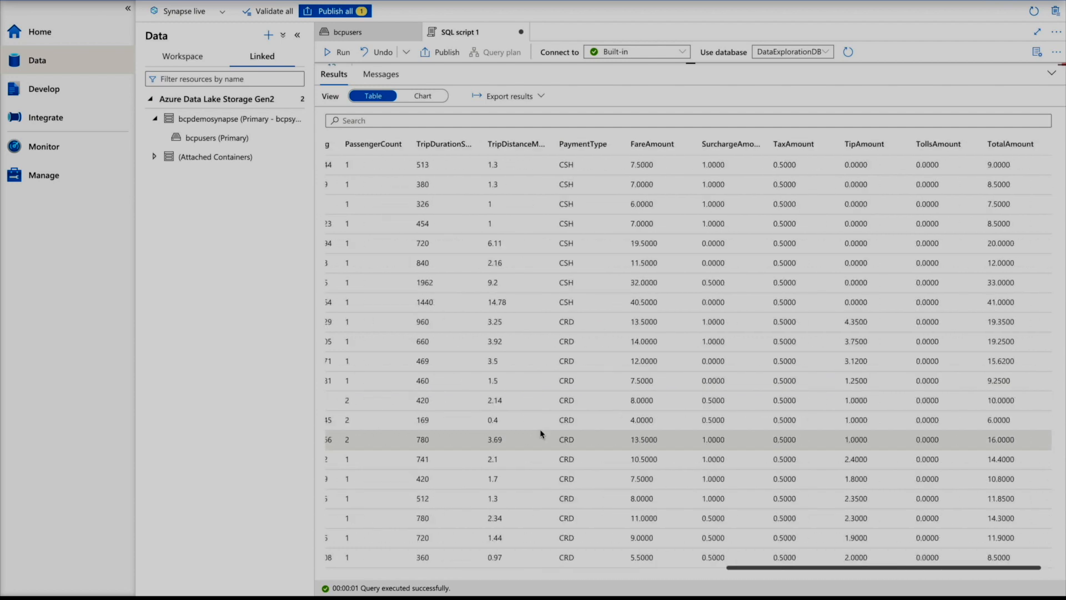
left_click(420, 98)
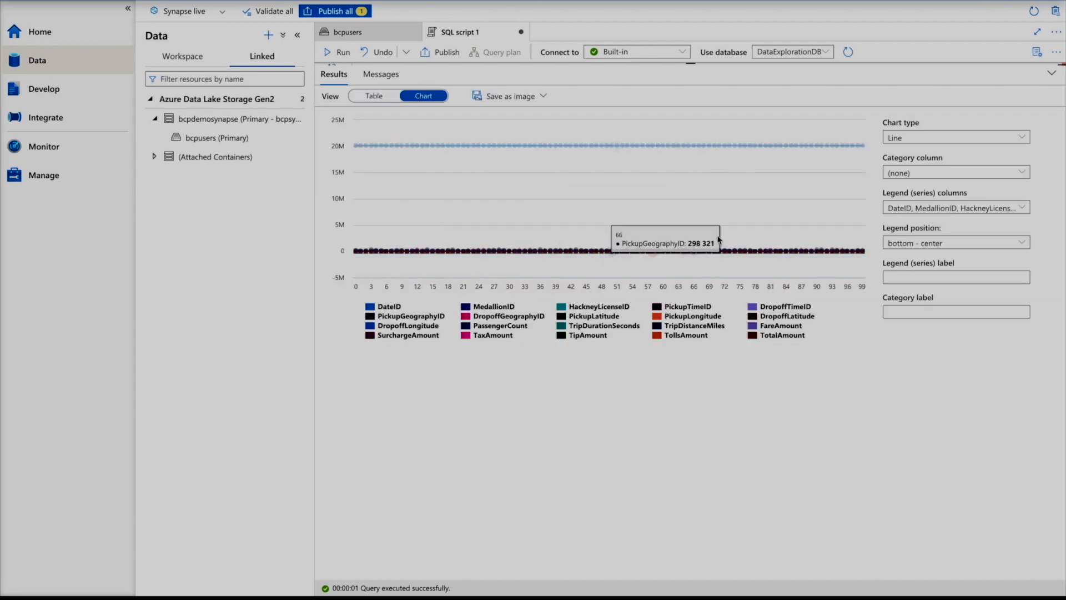
left_click(935, 137)
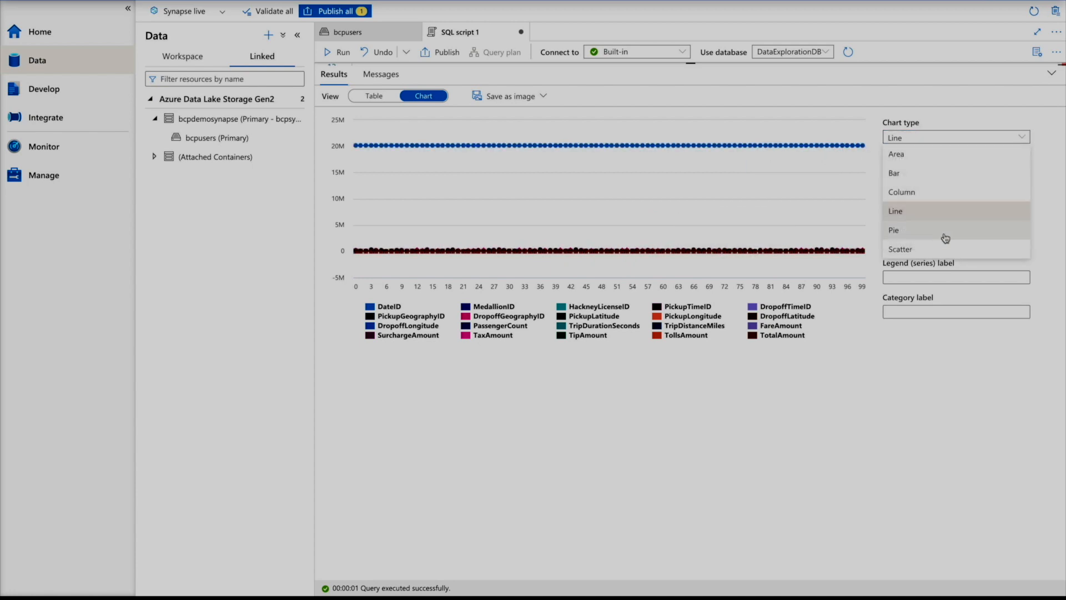
left_click(944, 467)
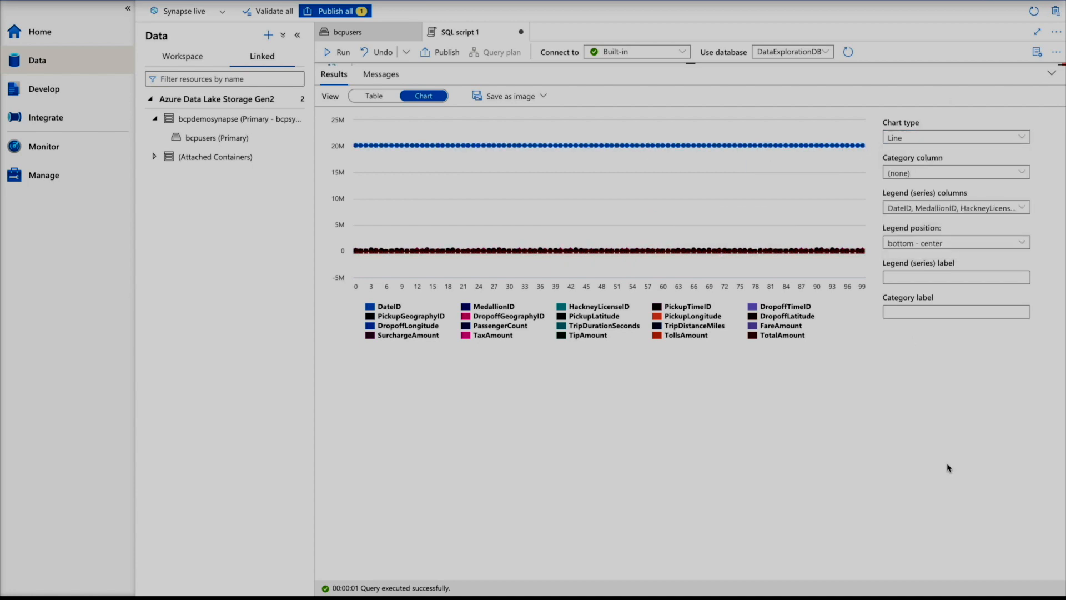
- Set the chart's category column to PickupGeographyID and look through the legend position options
left_click(925, 173)
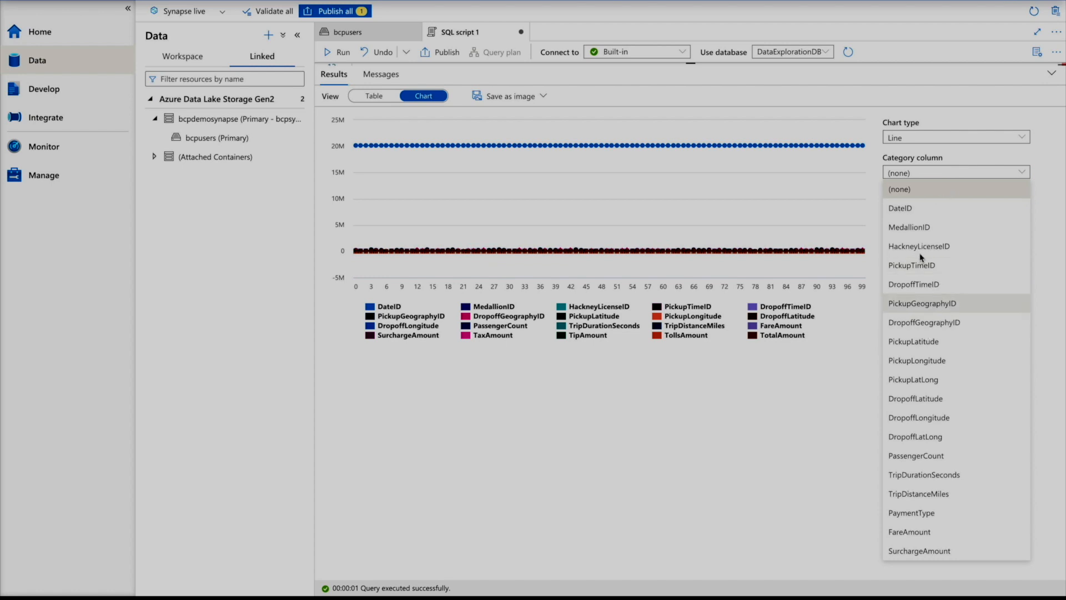
key("Return")
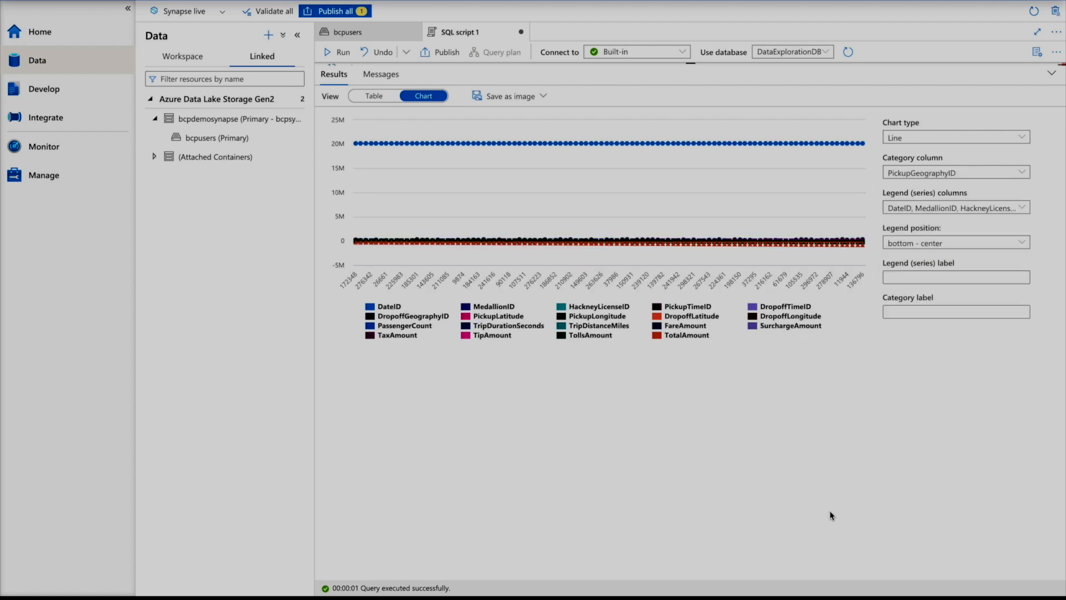
key("Tab")
key("Tab")
key("Return")
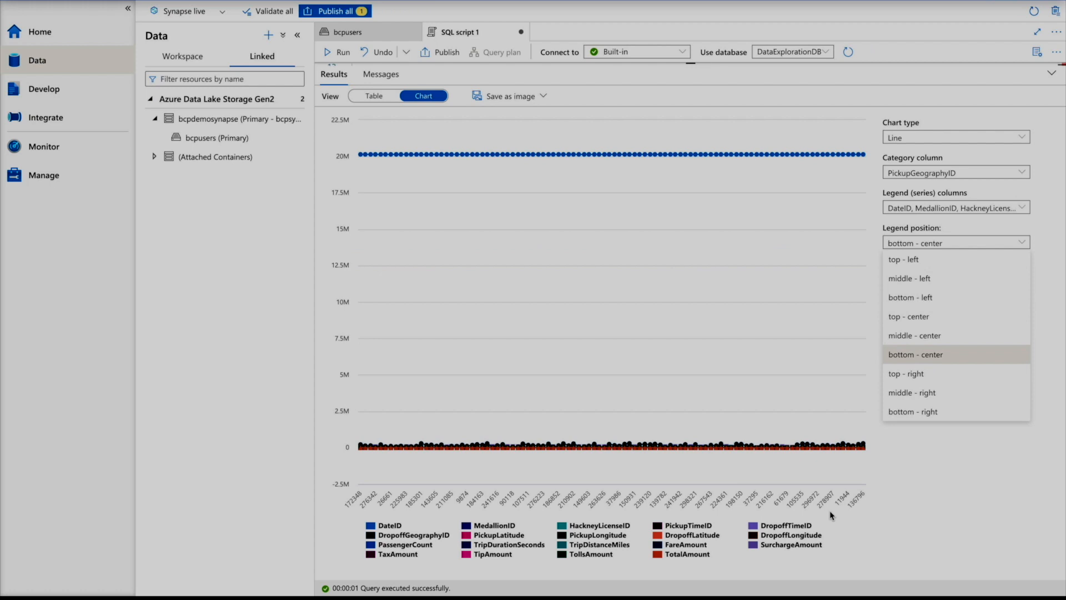
left_click(943, 472)
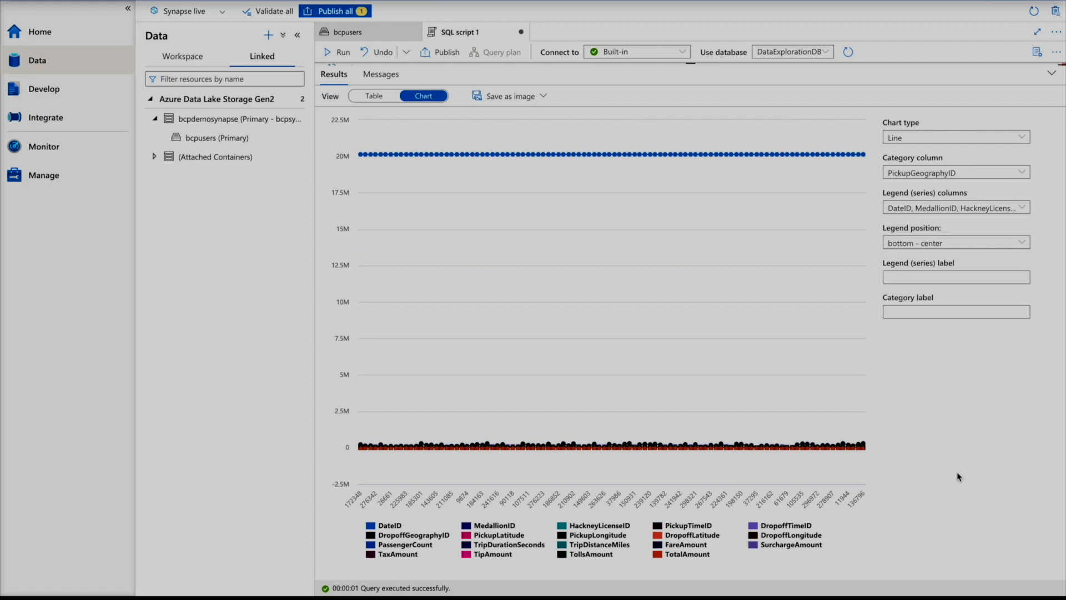
- Check the image formats offered for saving the chart and return the results to table view
left_click(543, 96)
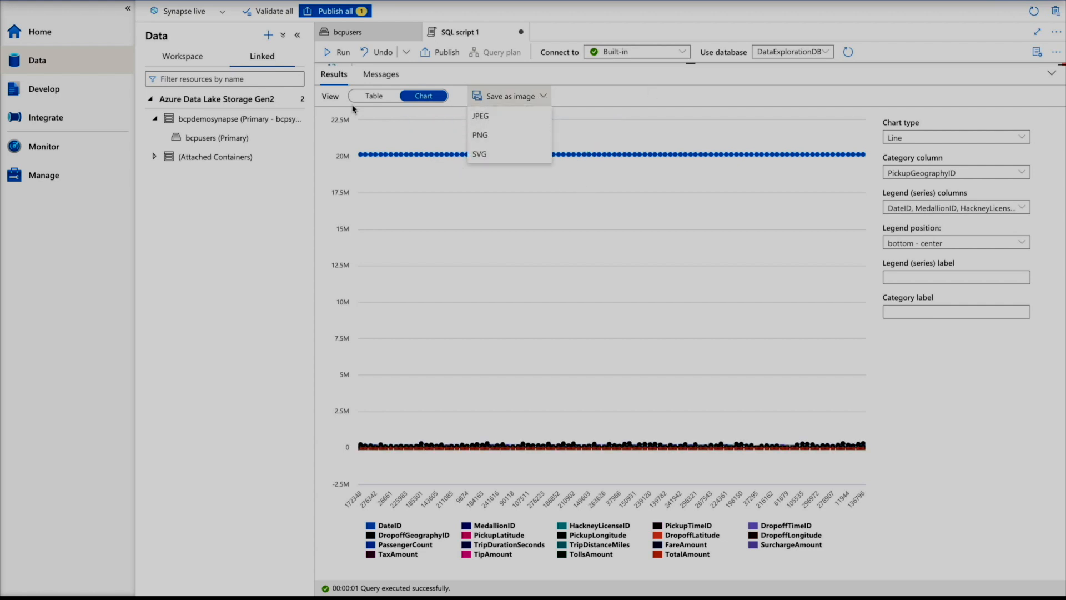
left_click(374, 96)
left_click(373, 97)
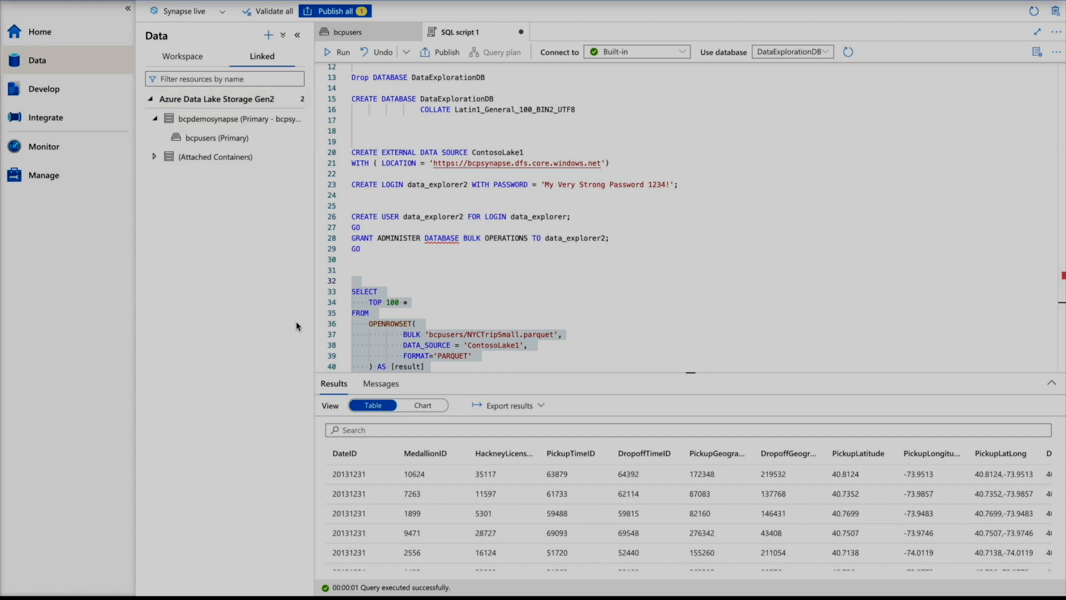
- Create a new SQL script selecting the top 100 rows of NYCTripSmall.parquet in bcpusers, and run it
left_click(201, 139)
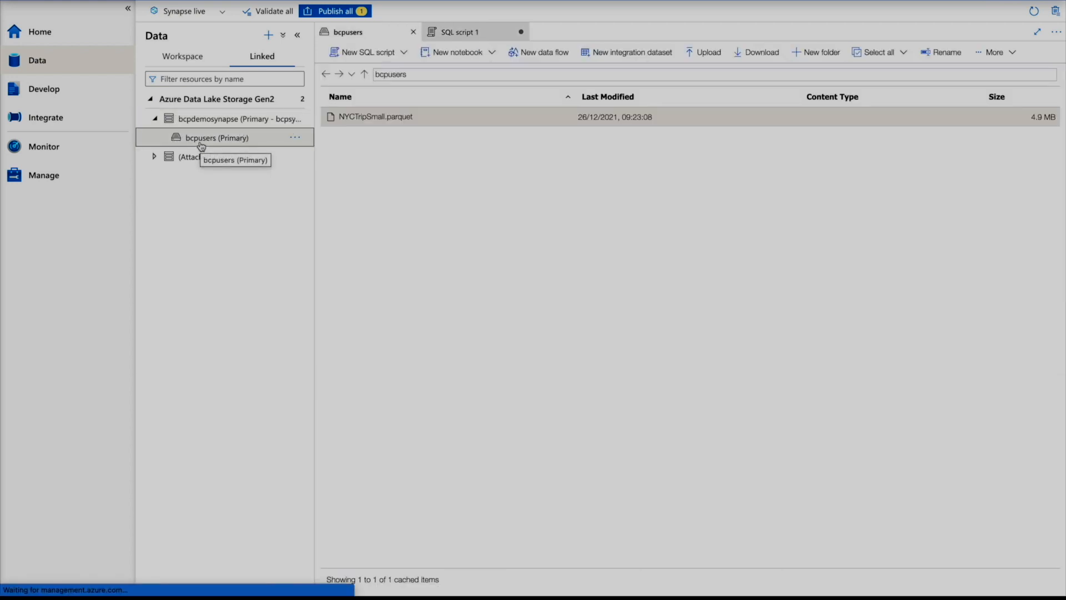
left_click(363, 53)
left_click(417, 215)
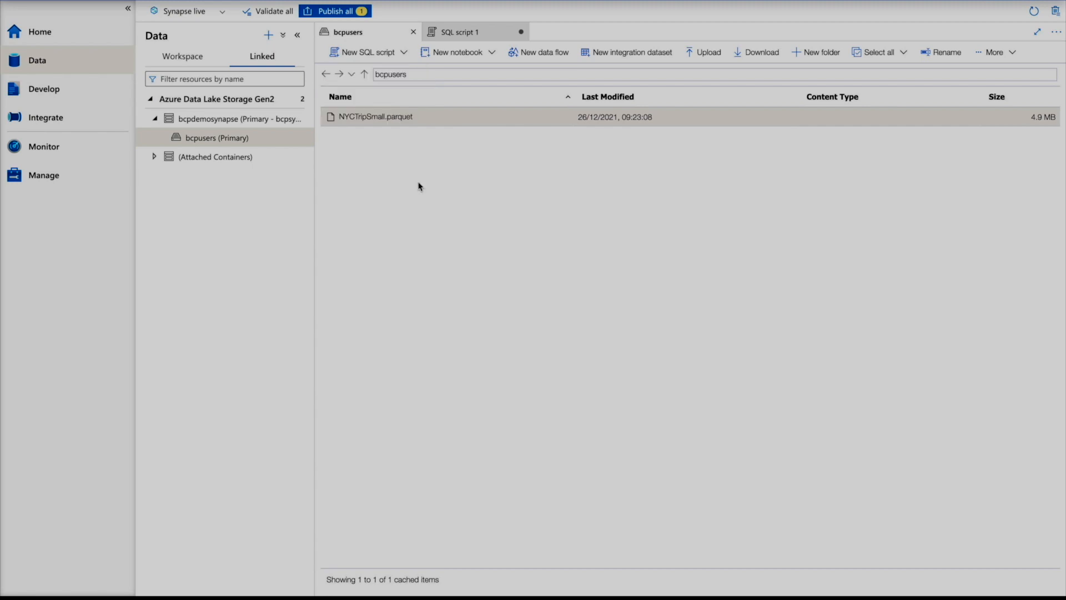
left_click(397, 49)
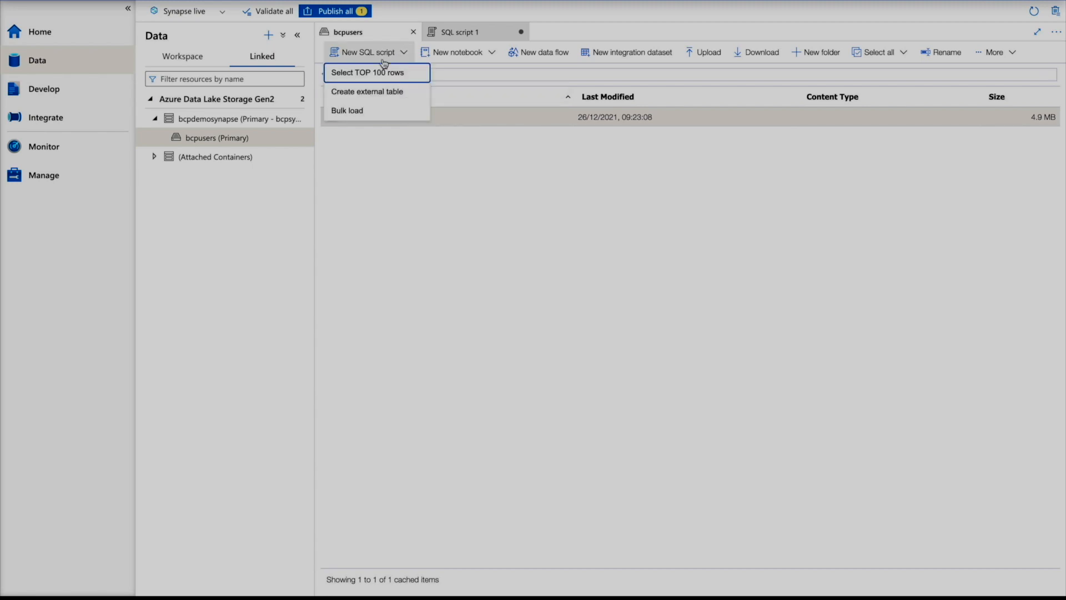
left_click(378, 76)
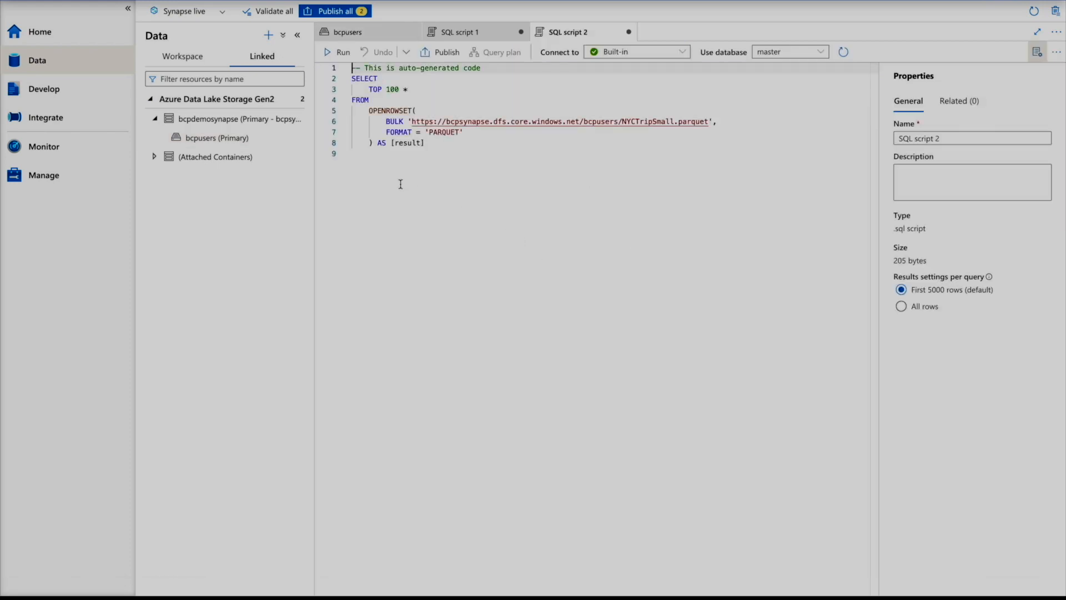
left_click(341, 56)
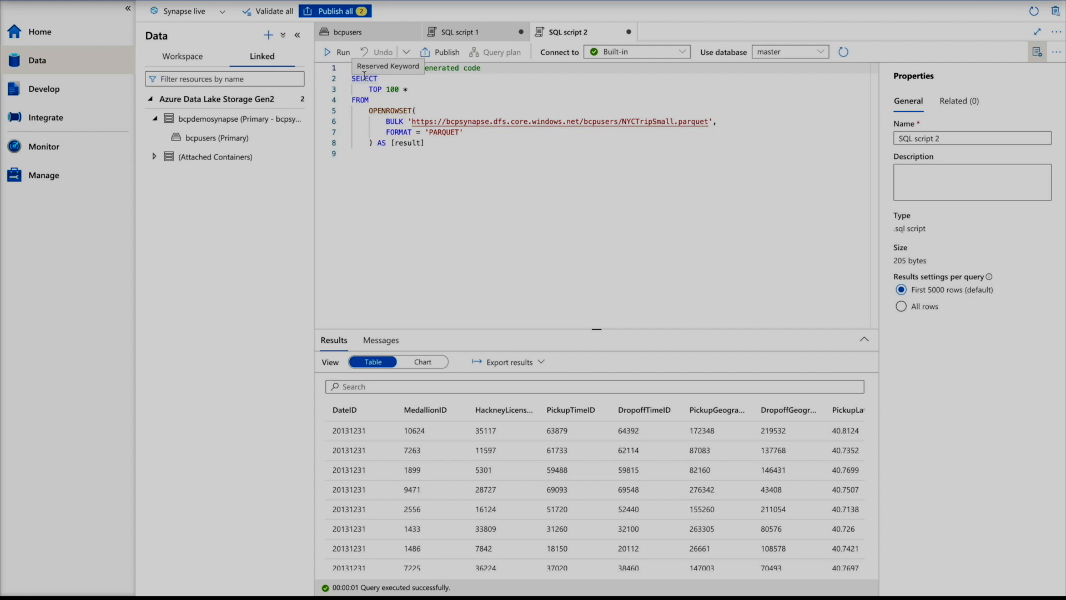
- Review the database, collation, external data source, login, user and grant statements in SQL script 1
left_click(466, 32)
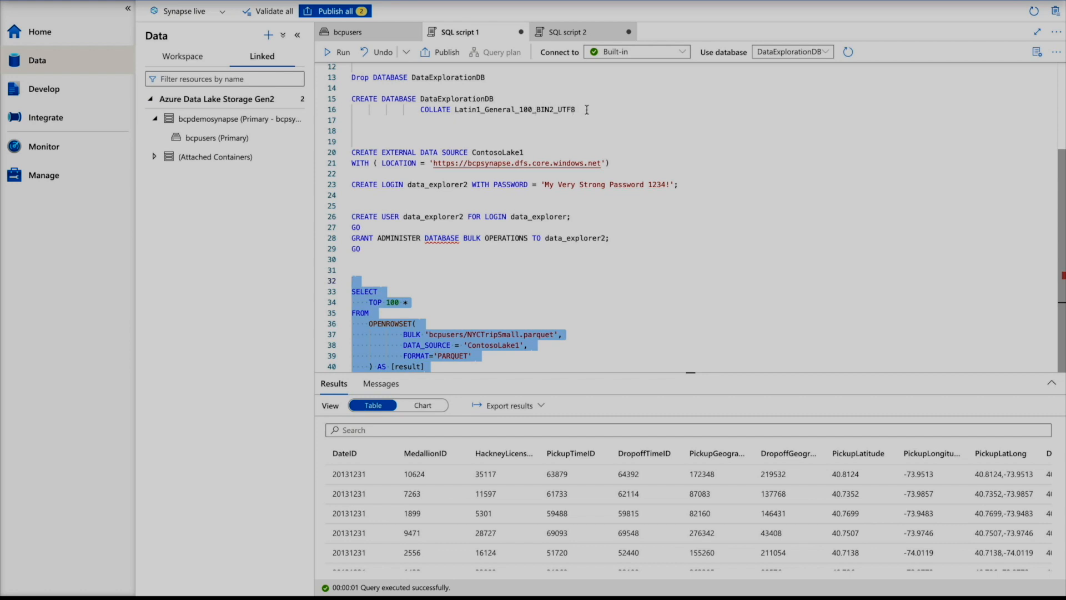
left_click_drag(586, 110, 350, 98)
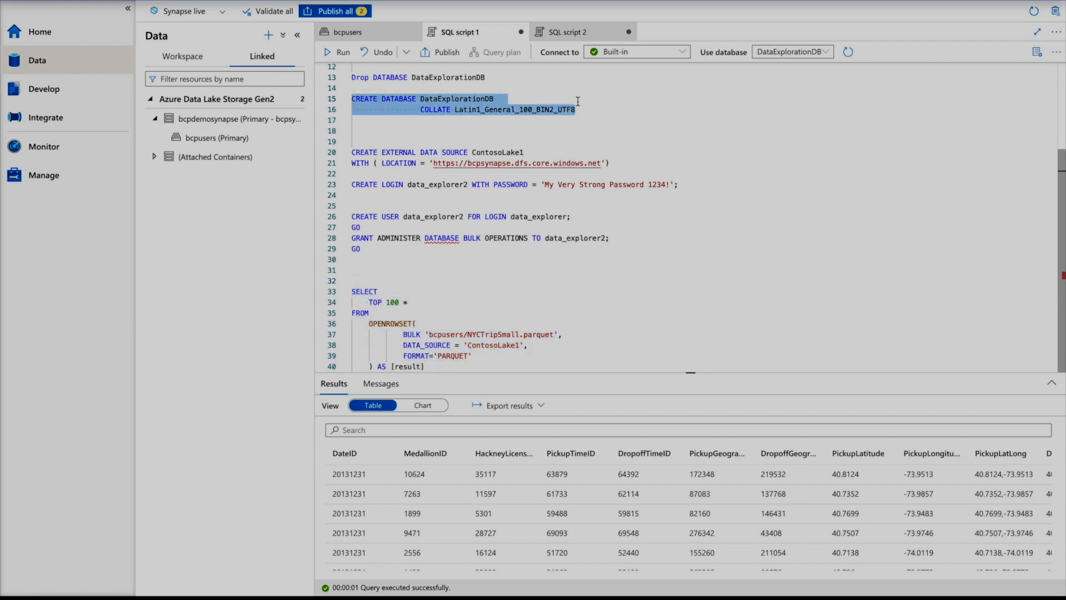
left_click_drag(576, 109, 423, 109)
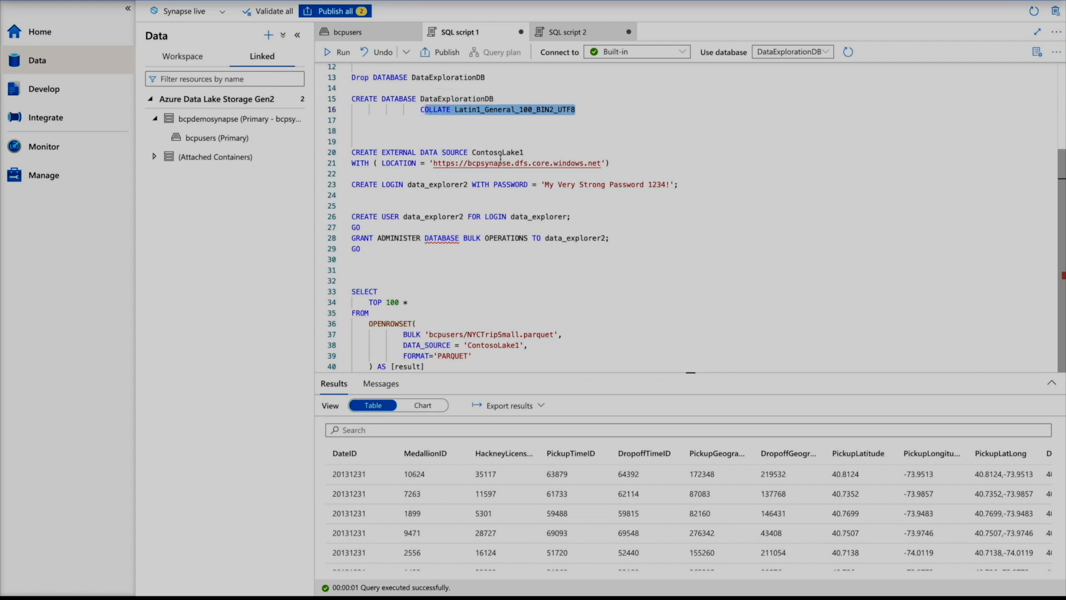
left_click(658, 142)
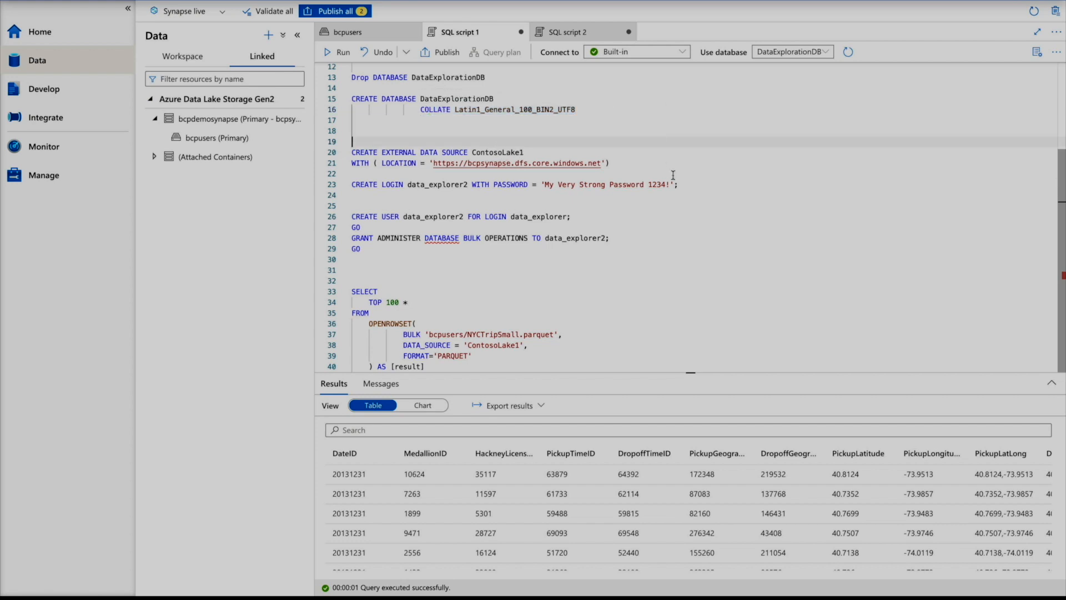
left_click(634, 161)
left_click_drag(634, 160, 349, 148)
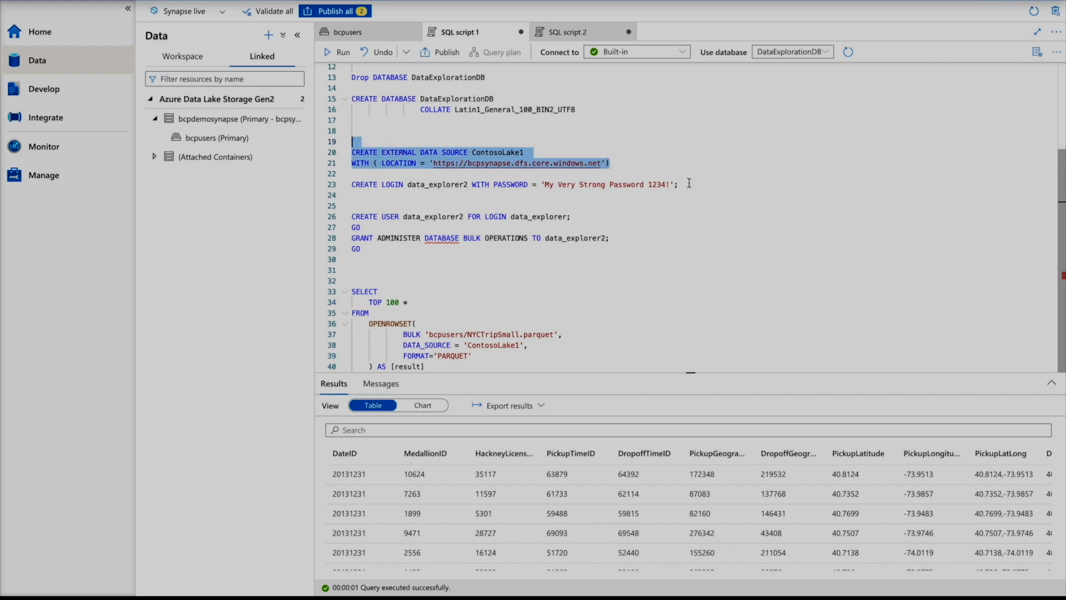
left_click_drag(727, 184, 333, 179)
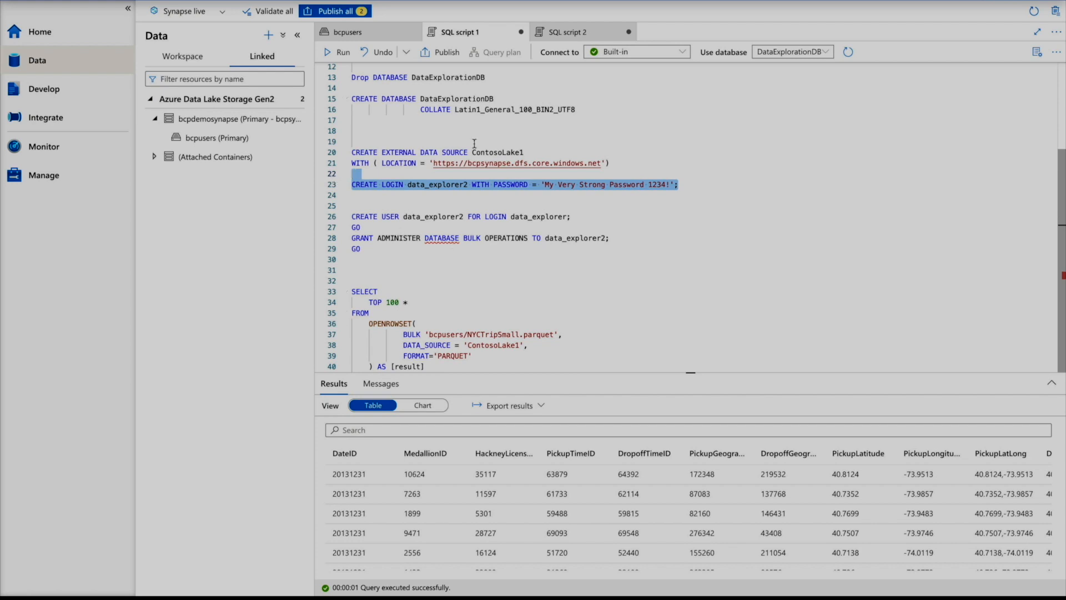
left_click(600, 279)
left_click_drag(395, 253, 351, 207)
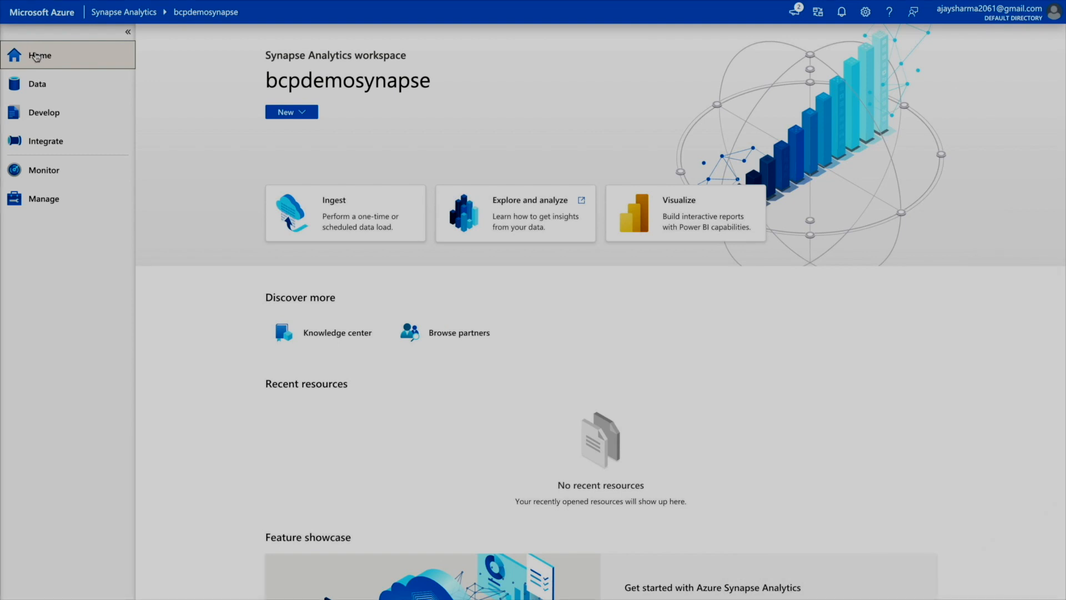
- Open the workspace's management area and show its Data Explorer pools
left_click(44, 196)
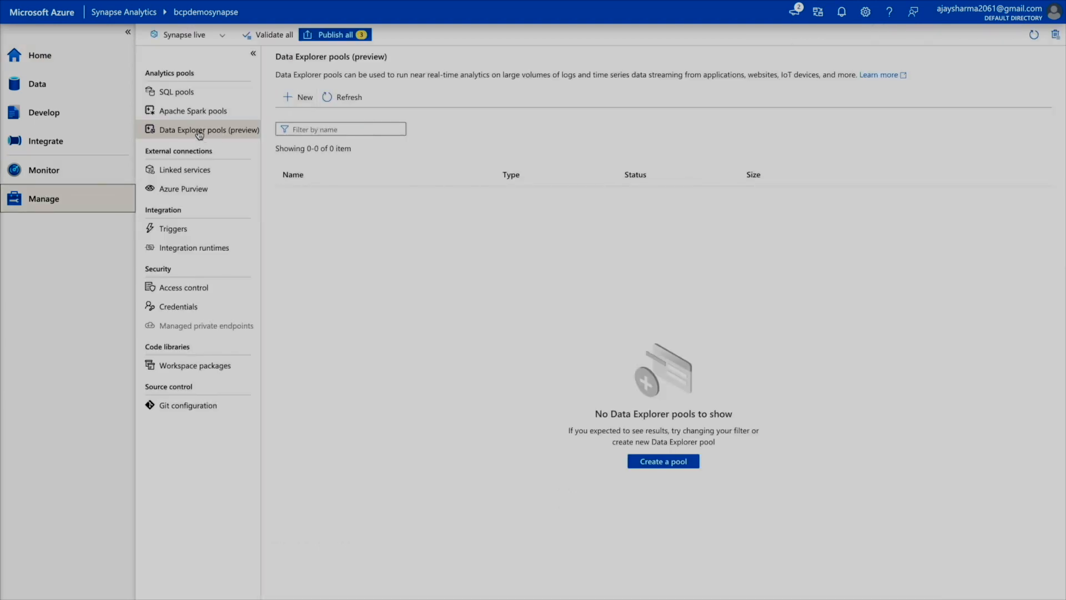
- Start a new Data Explorer pool named contosodataexplorer4 with the Compute optimized workload
left_click(228, 133)
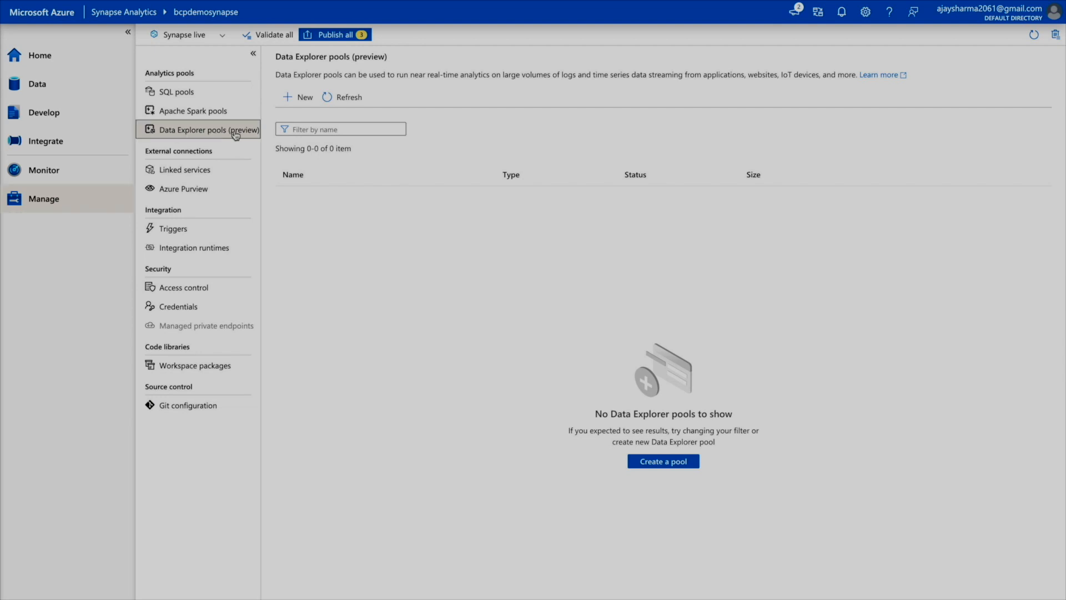
left_click(285, 100)
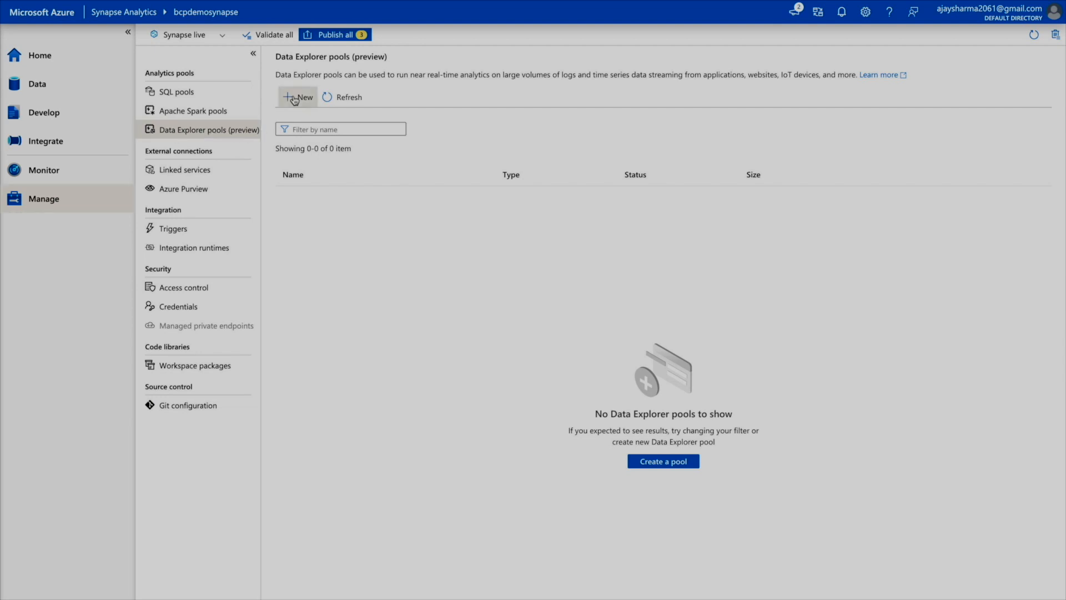
left_click(648, 143)
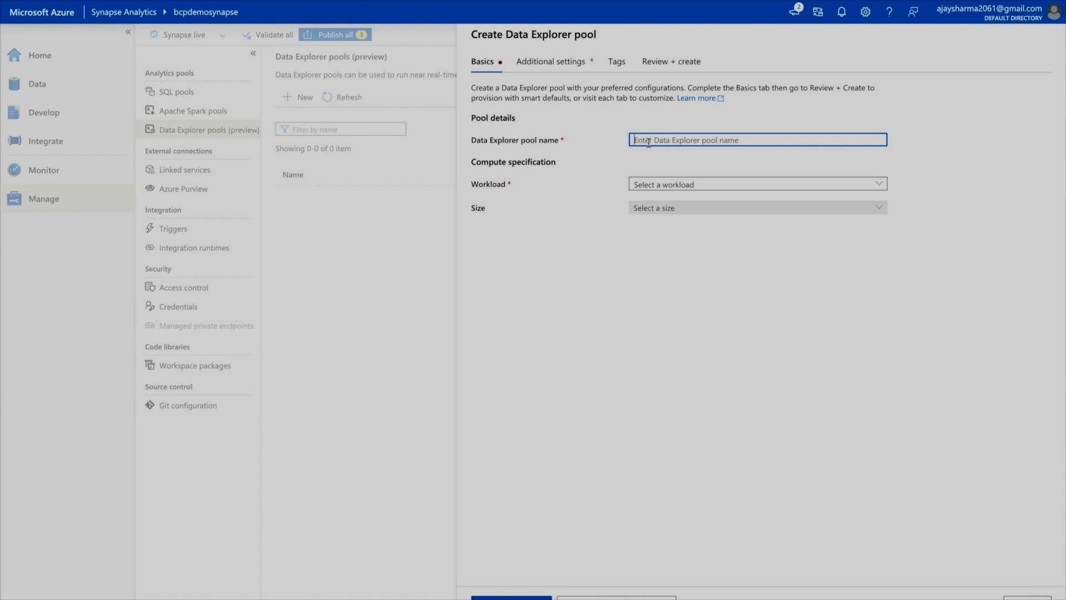
type("contosodataexplorer")
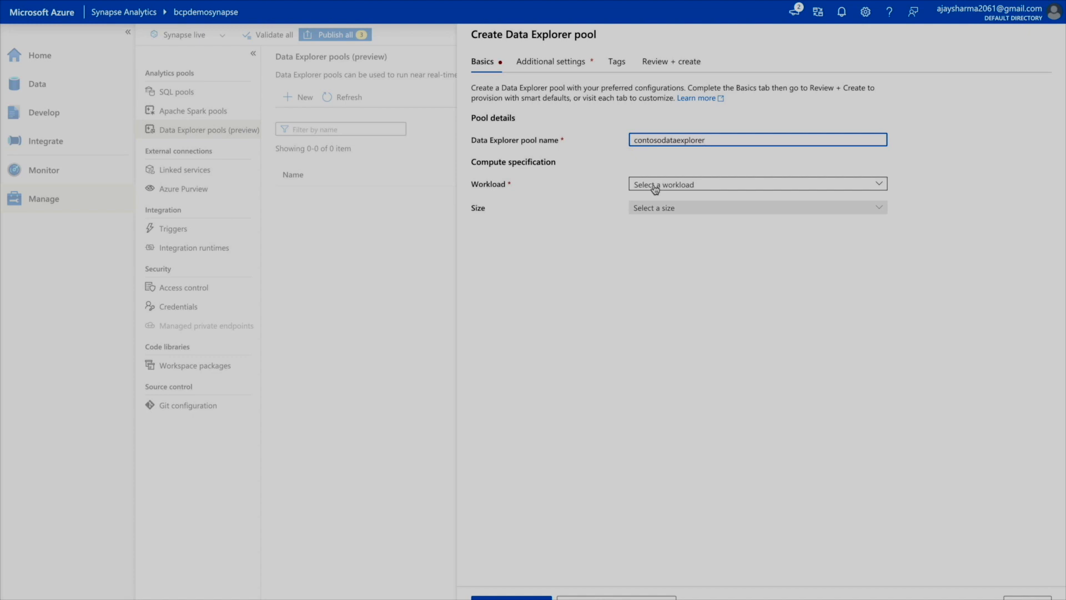
left_click(655, 188)
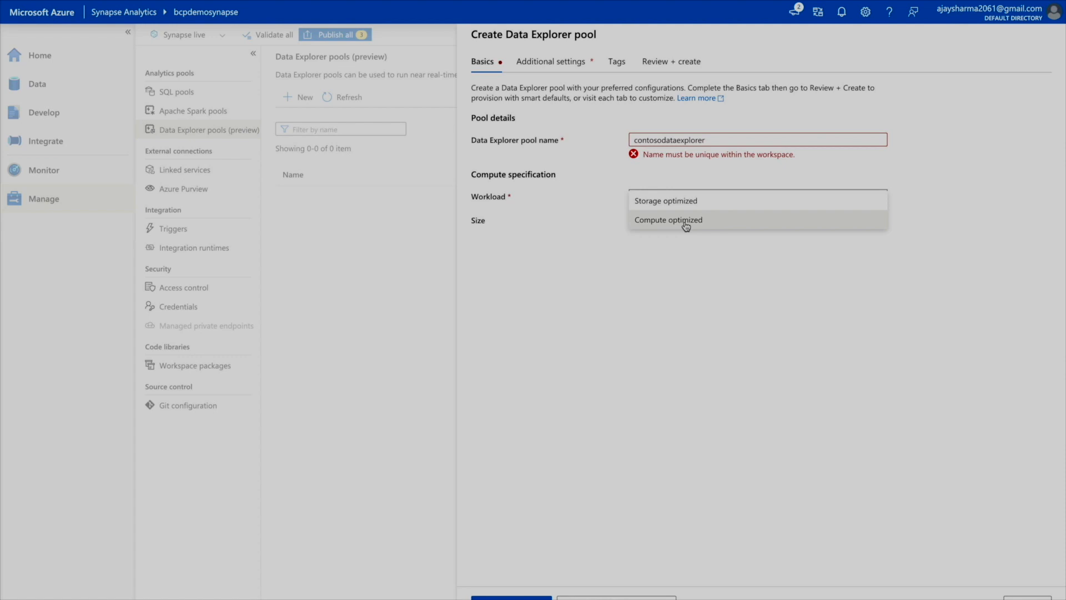
left_click(686, 225)
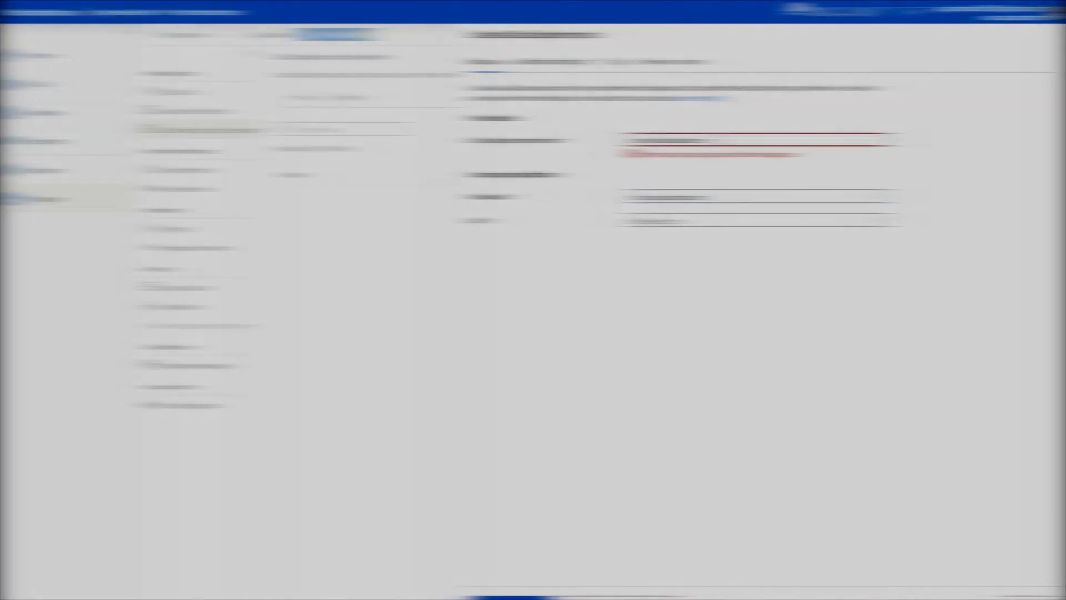
left_click(718, 140)
type("4")
left_click(697, 285)
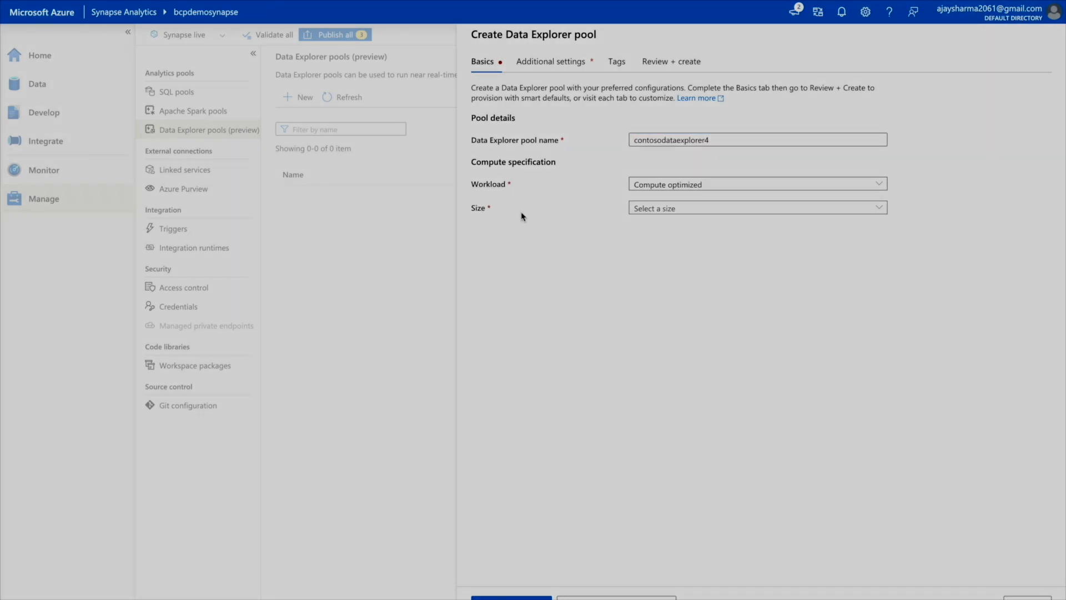
- Create the pool at size Small (4 cores) and refresh the pool list to check its deployment status
left_click(703, 210)
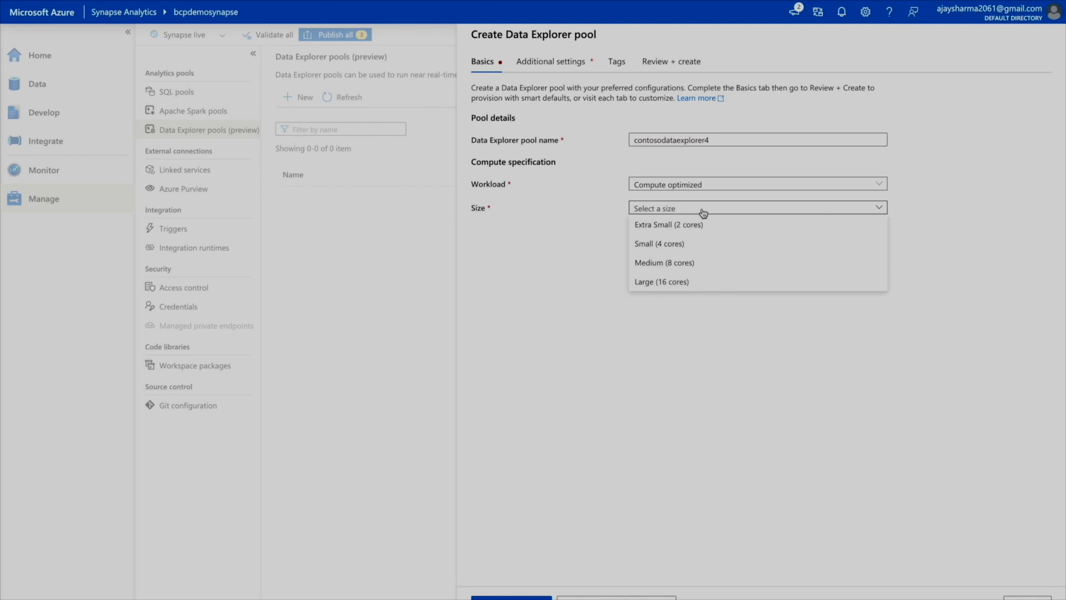
left_click(700, 245)
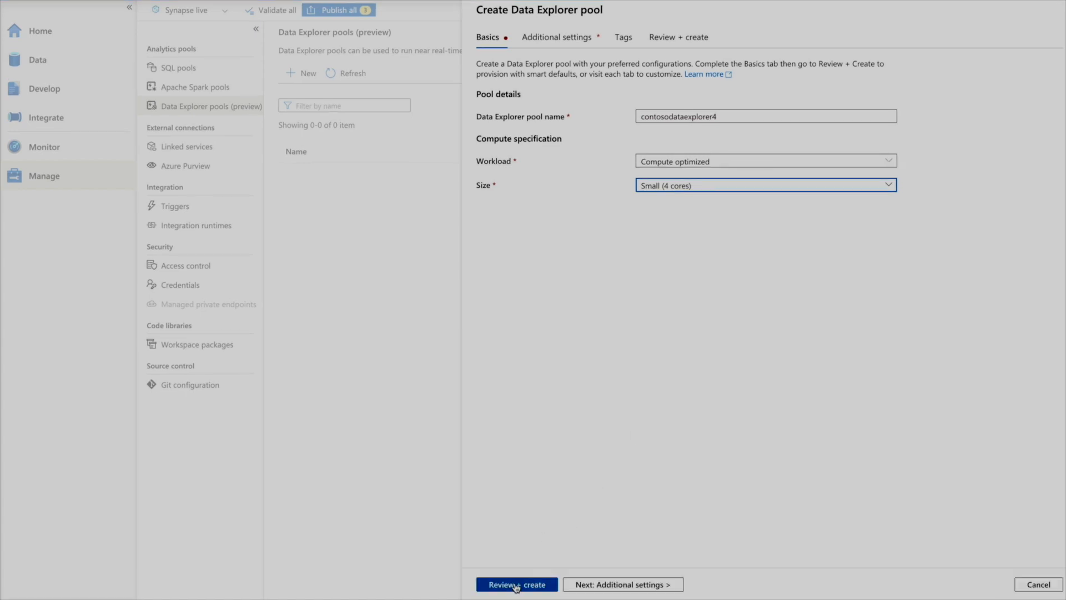
left_click(538, 586)
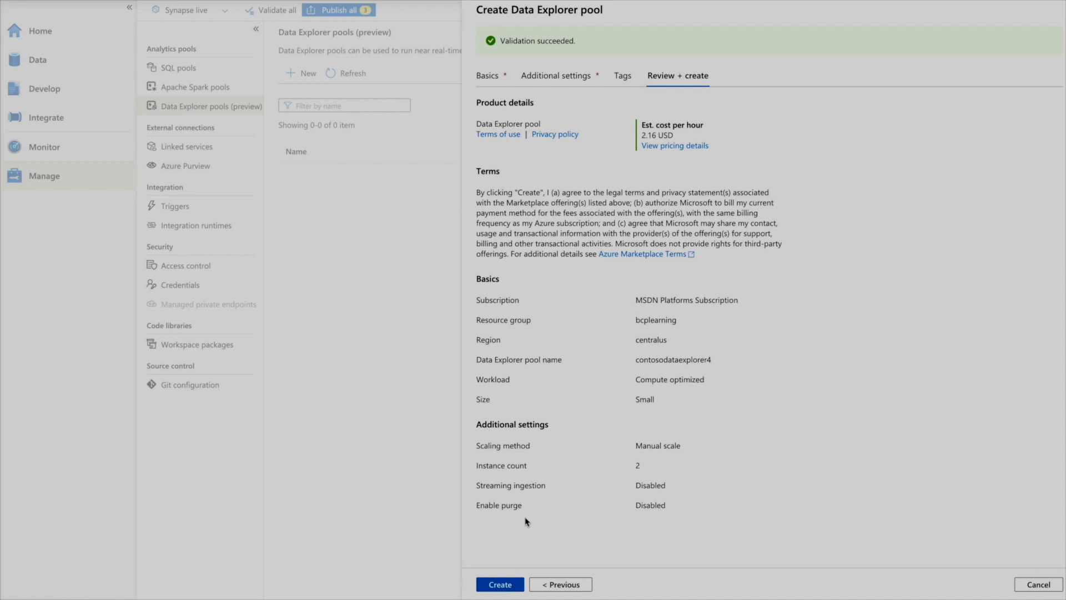
left_click(502, 588)
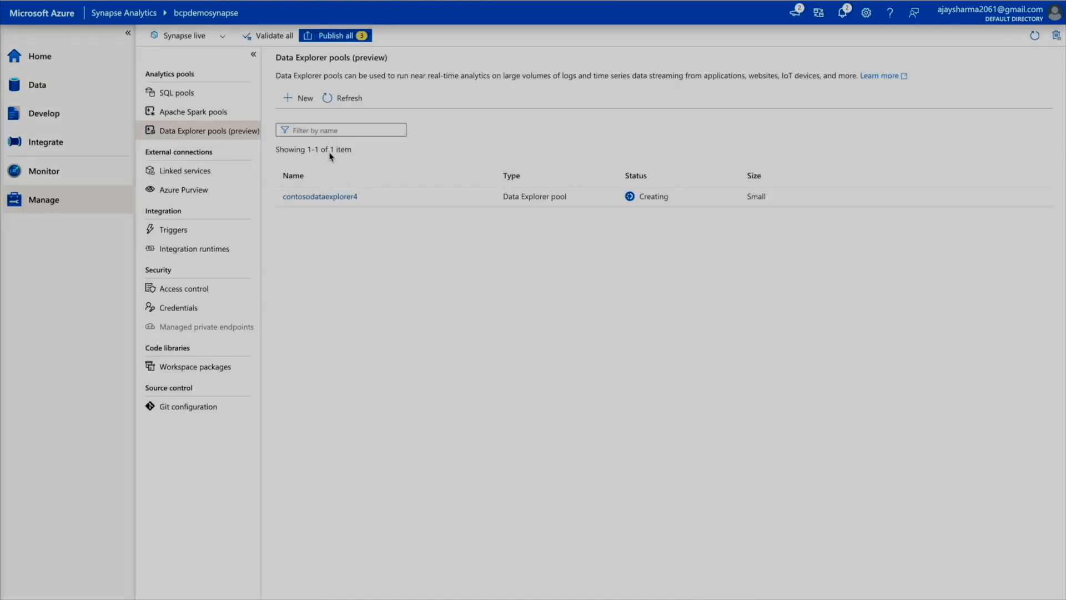
left_click(329, 98)
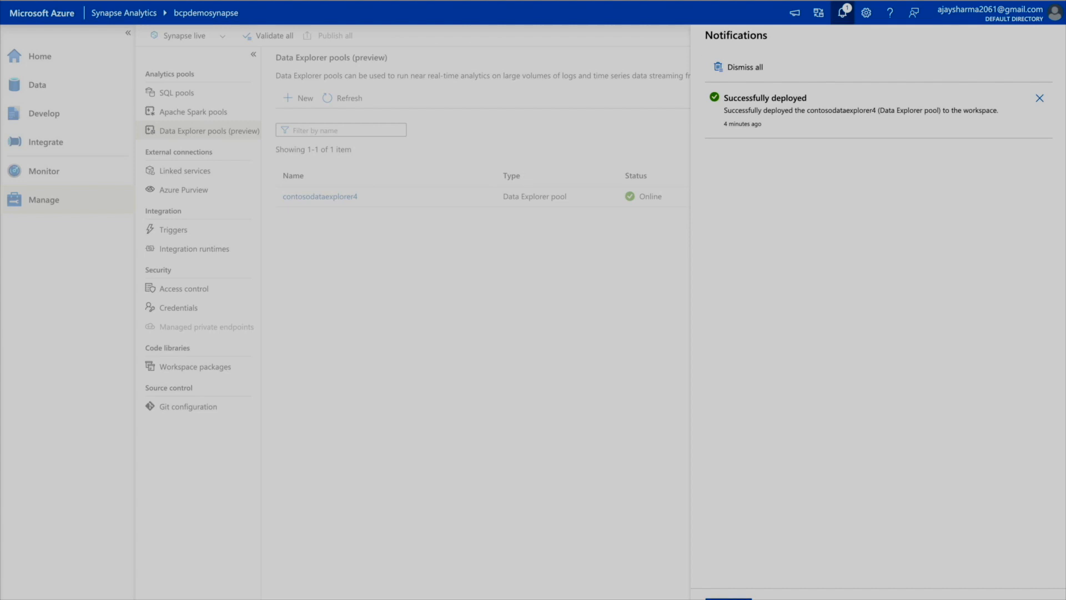
left_click(566, 205)
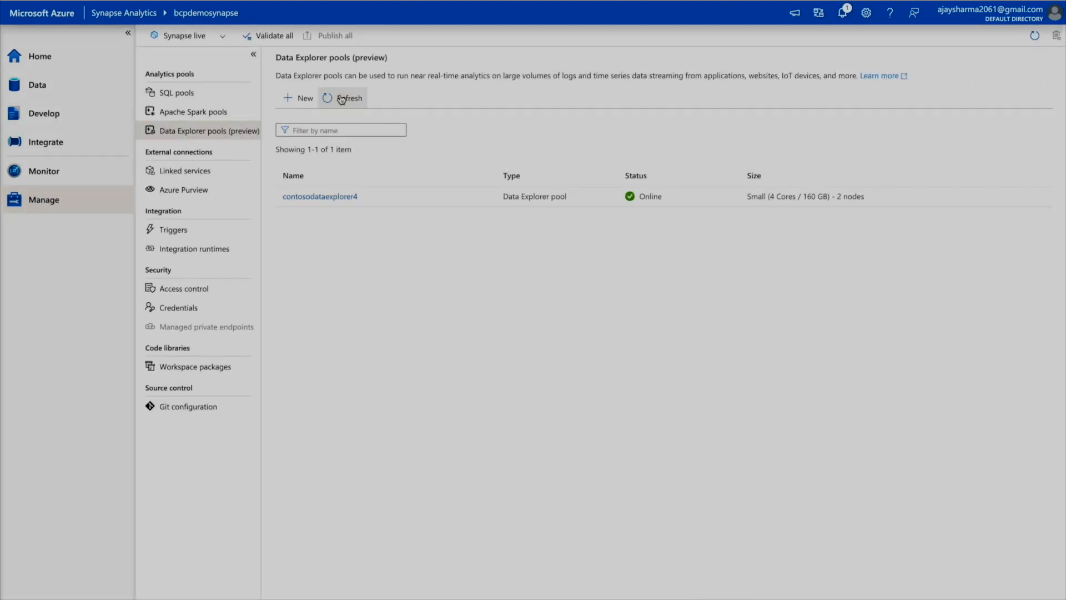
- Create a Data Explorer database named TestDateabase in the contosodataexplorer4 pool, keeping the default retention and cache periods
left_click(61, 87)
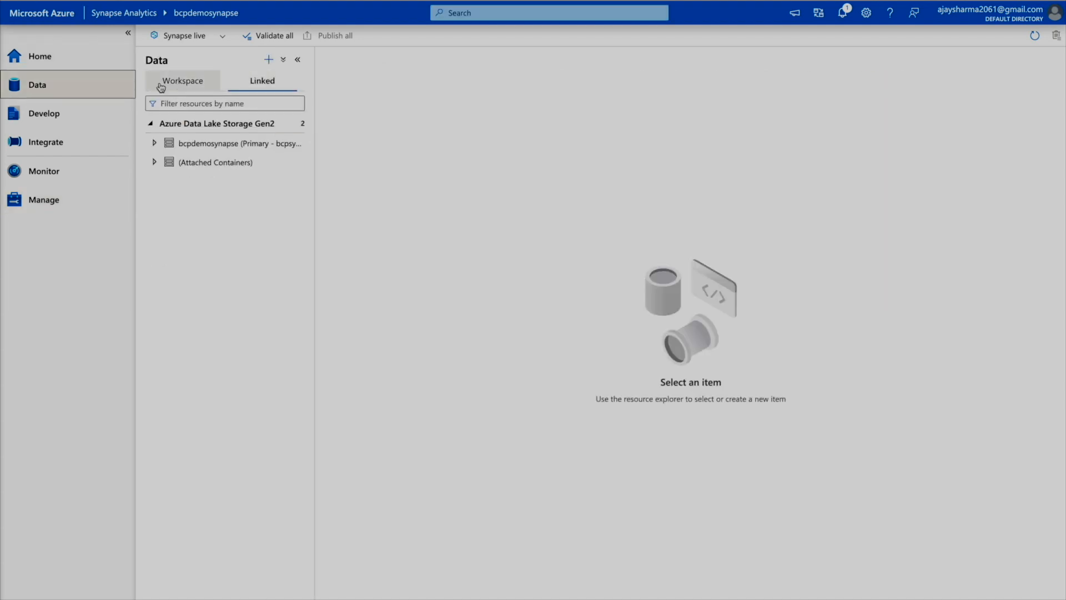
left_click(268, 60)
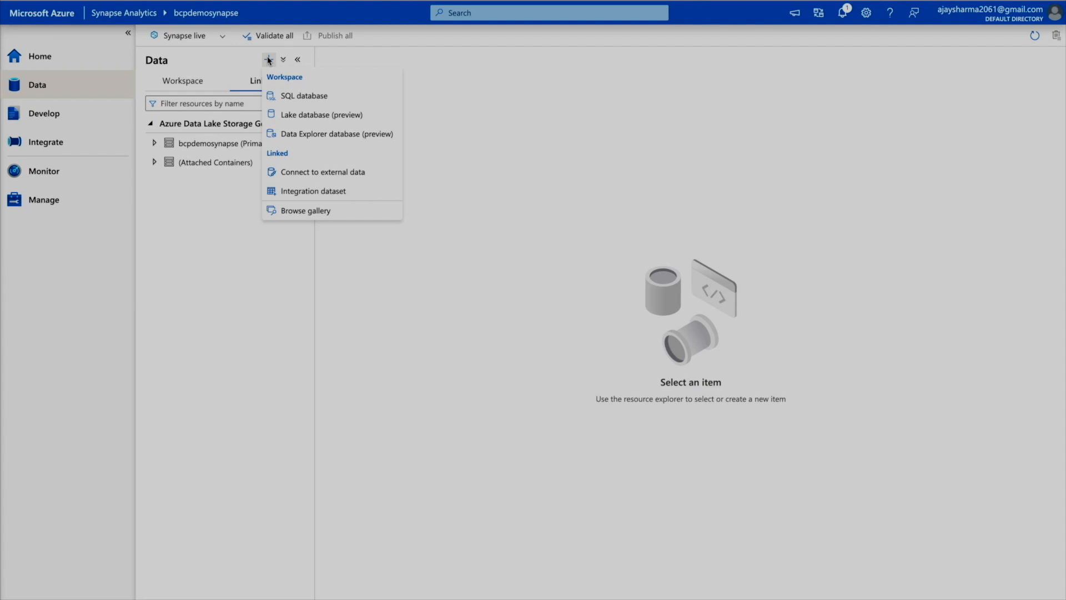
left_click(328, 139)
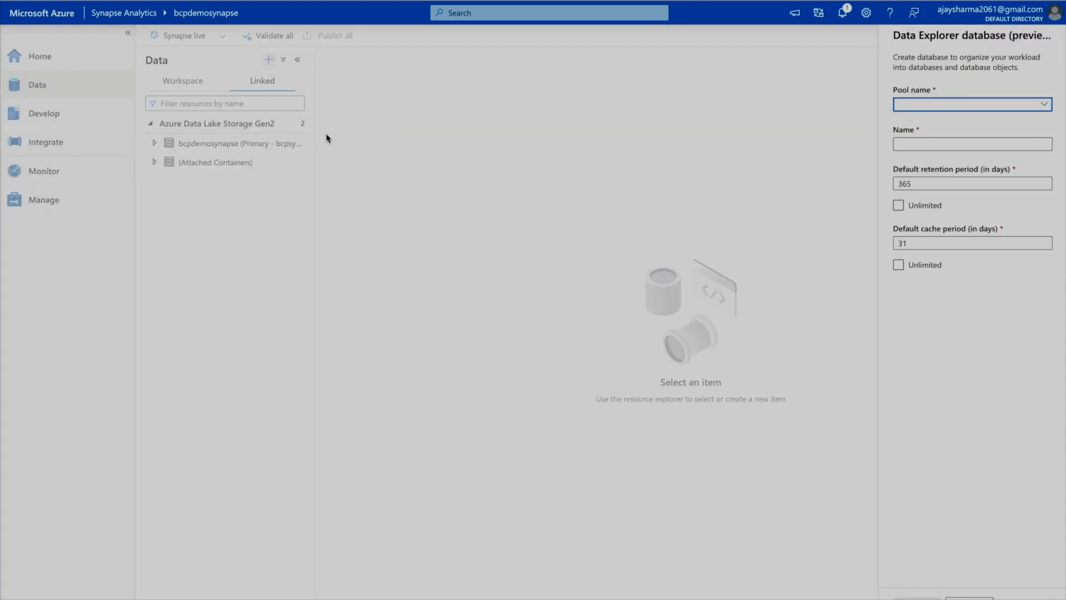
left_click(1023, 105)
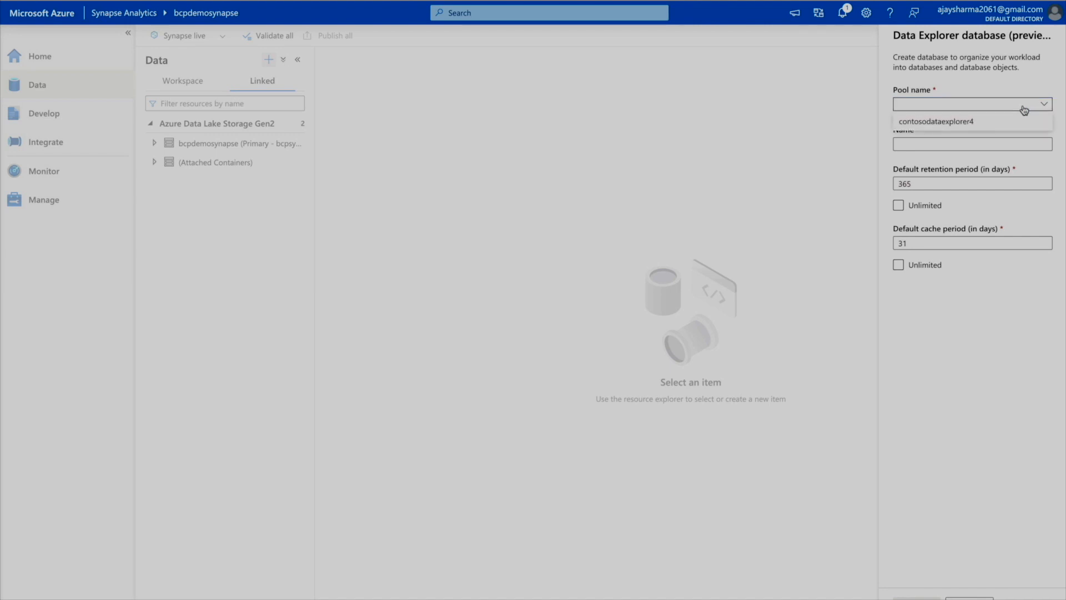
left_click(1006, 121)
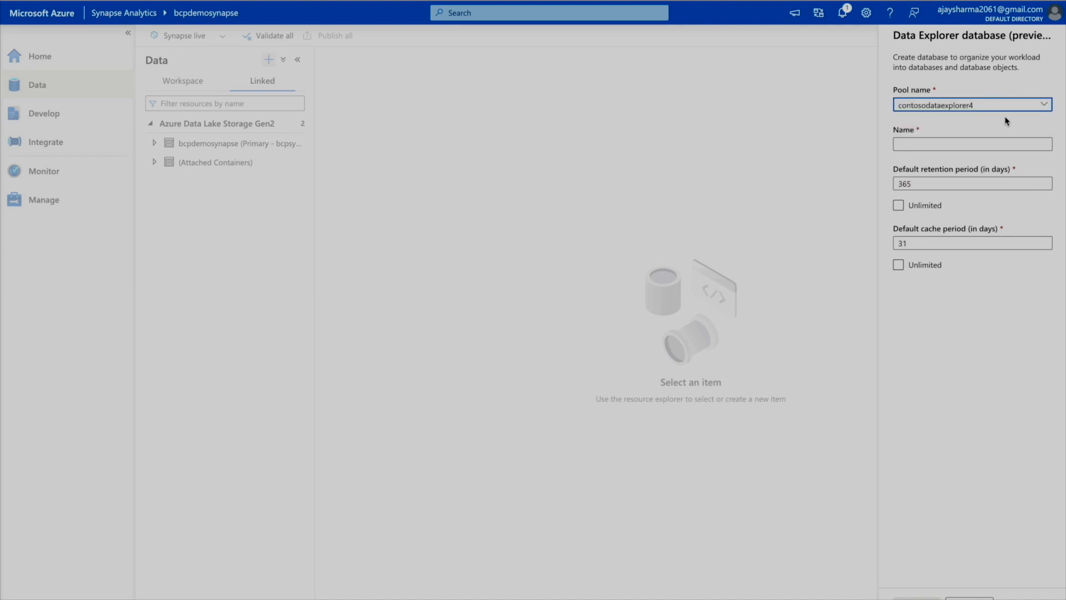
left_click(953, 145)
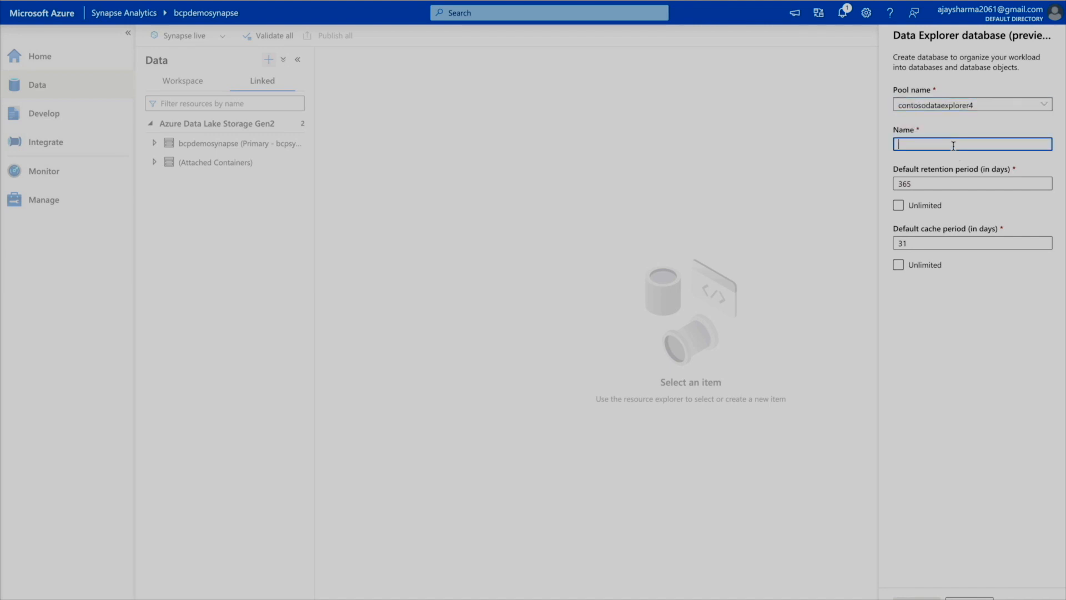
type("TestDateabase")
left_click(916, 598)
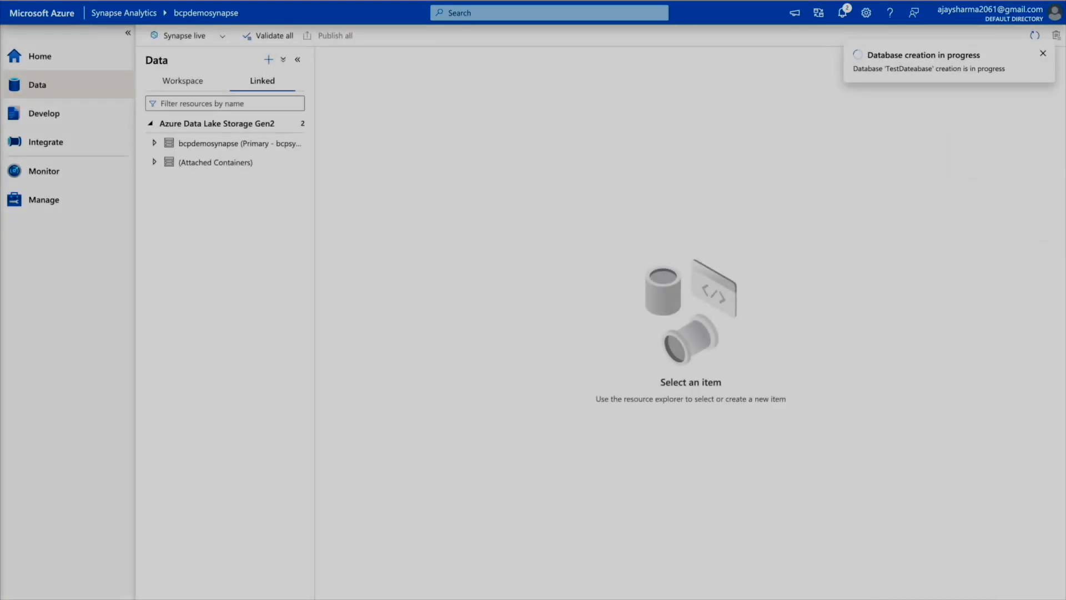
left_click(908, 69)
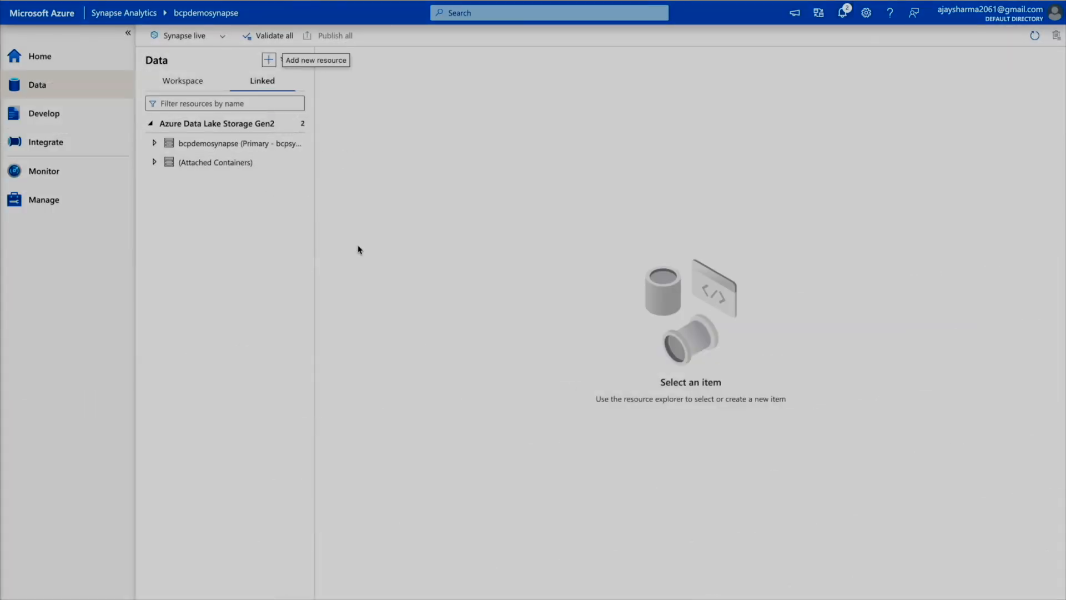
- Create a new KQL script and connect it to the contosodataexplorer4 pool with TestDateabase as its database
left_click(39, 114)
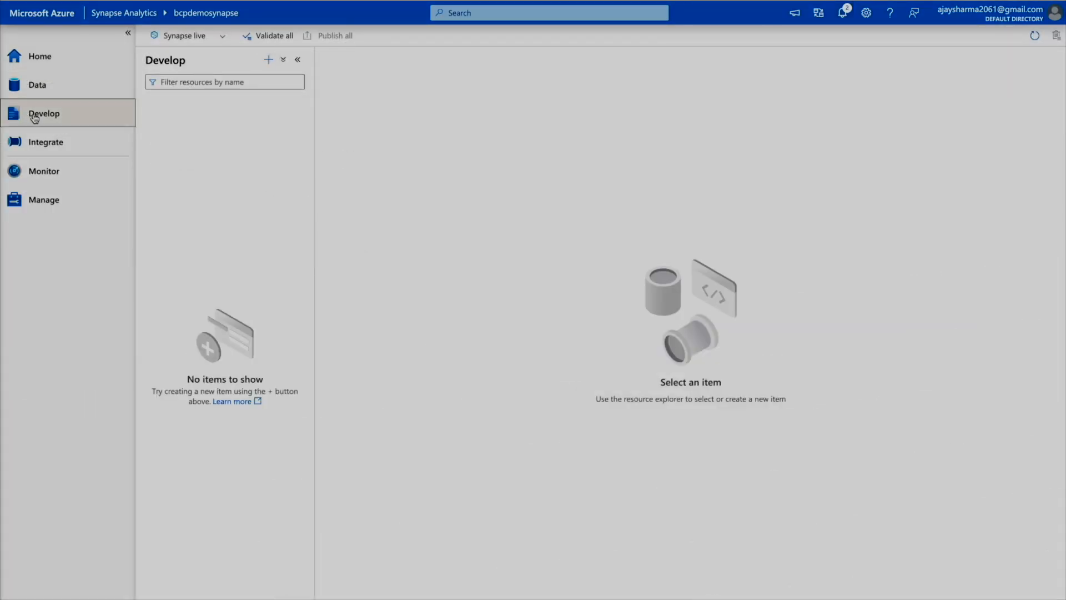
left_click(267, 61)
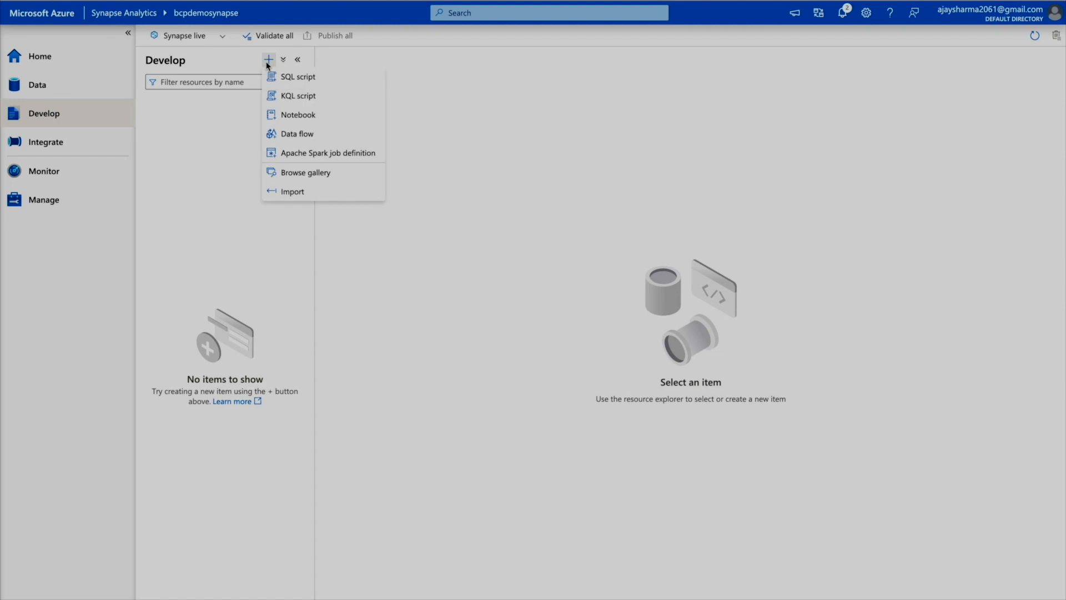
left_click(289, 95)
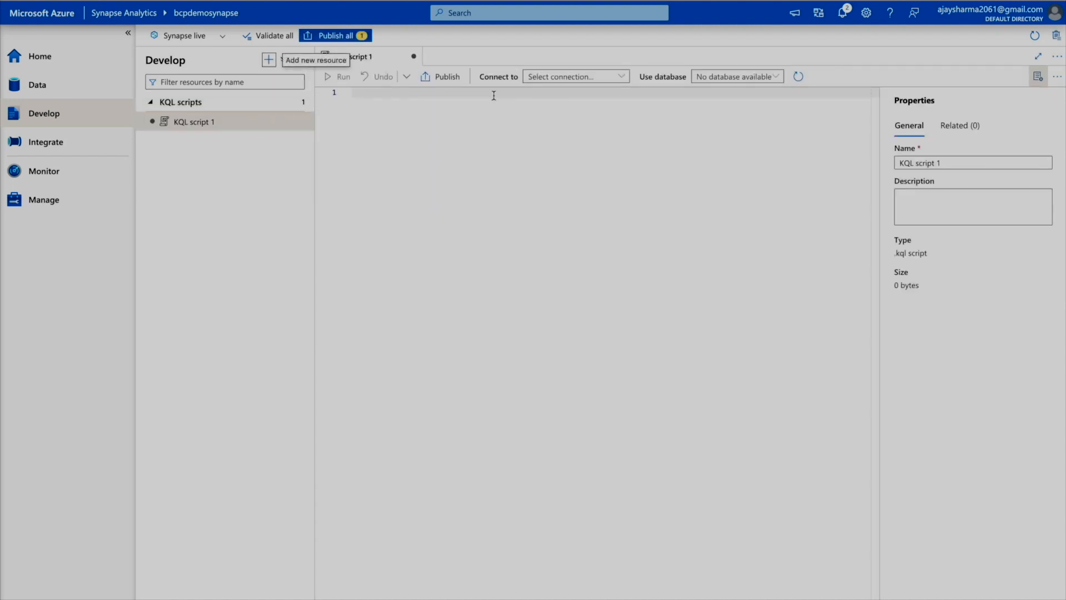
left_click(621, 77)
left_click(576, 99)
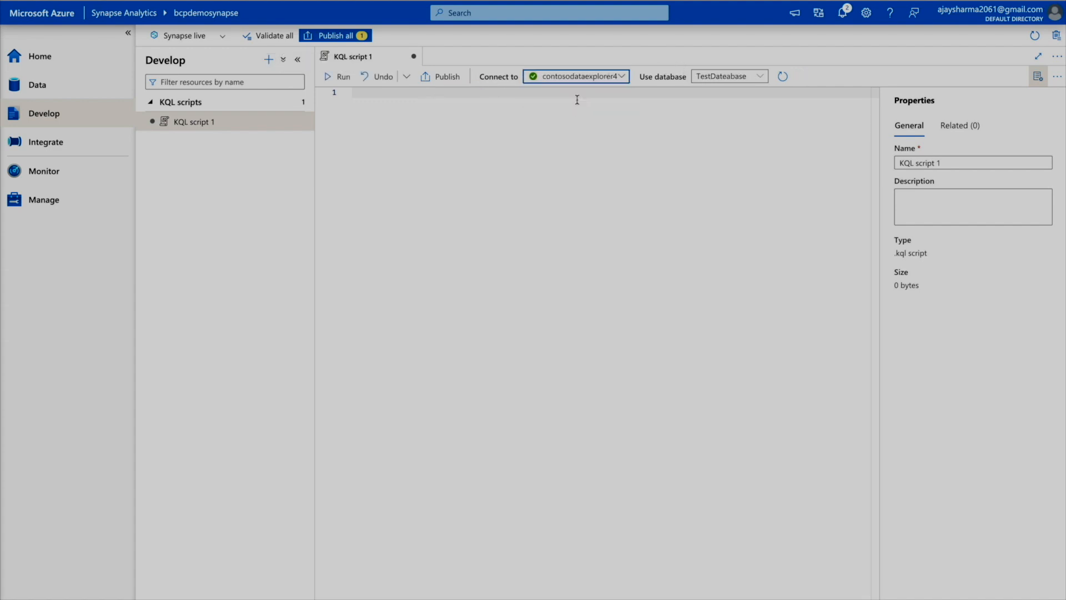
left_click(735, 77)
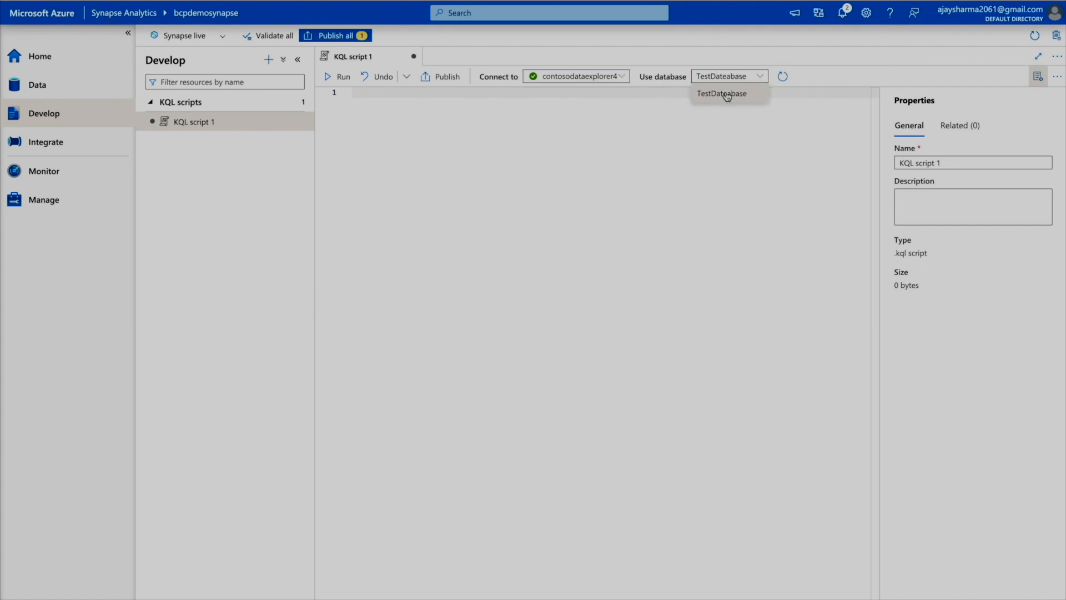
left_click(642, 151)
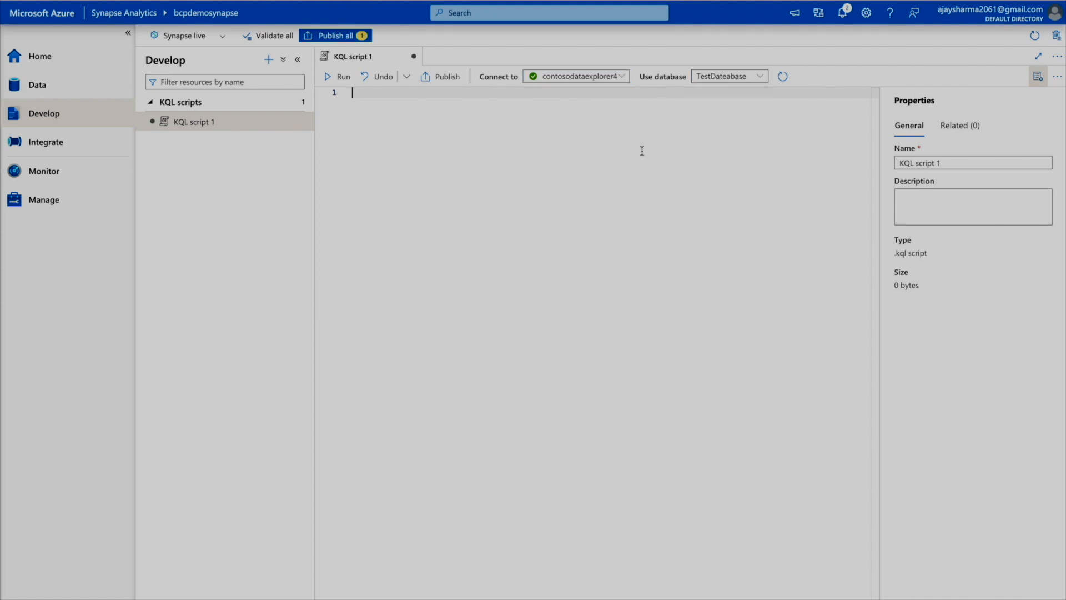
- Rename the KQL script to "KQL script _Demo"
left_click(951, 164)
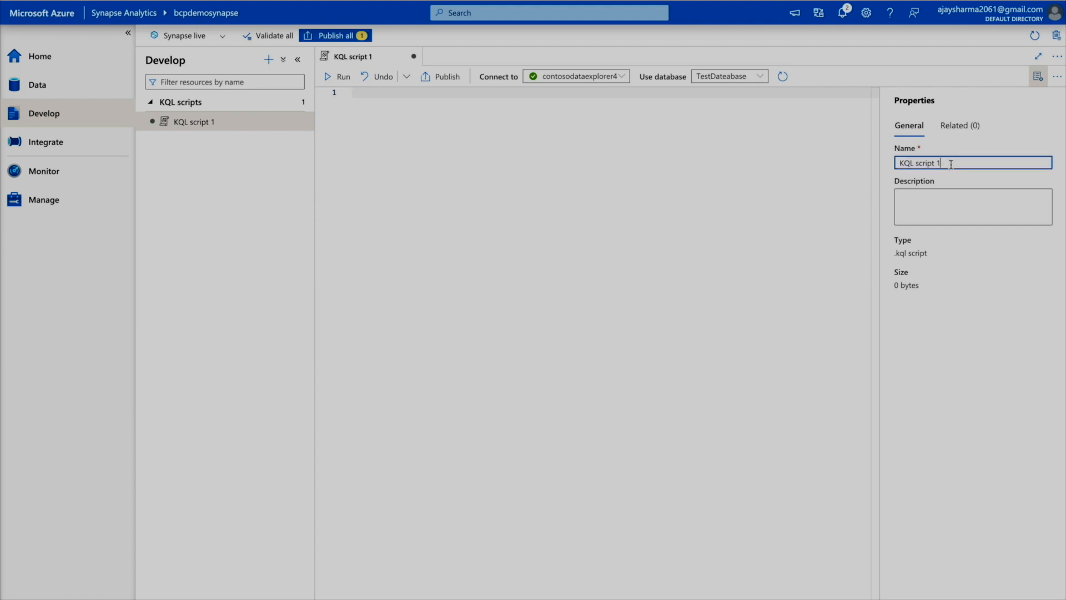
key("BackSpace")
type("_")
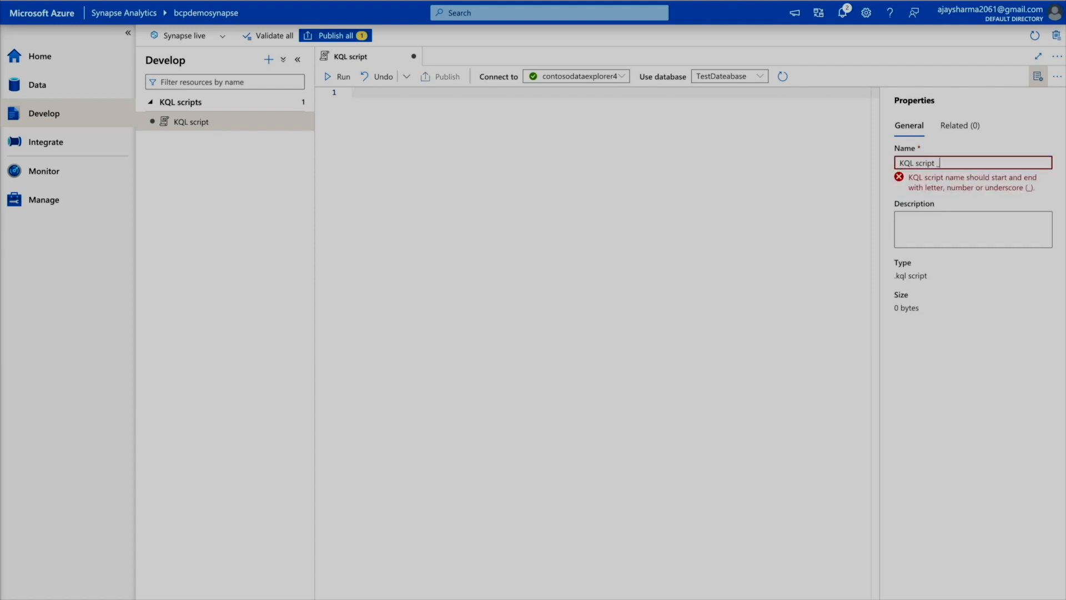
type("Dem o")
key("BackSpace")
key("BackSpace")
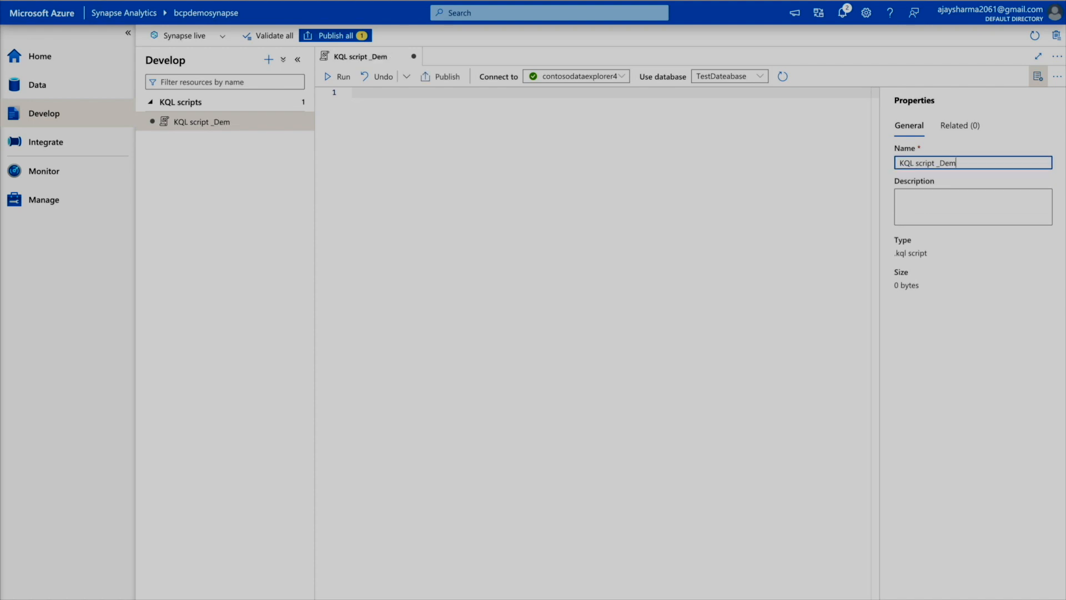
type("o")
- Paste the command that creates the StormEvents table with its column schema into the script and run it
left_click(449, 204)
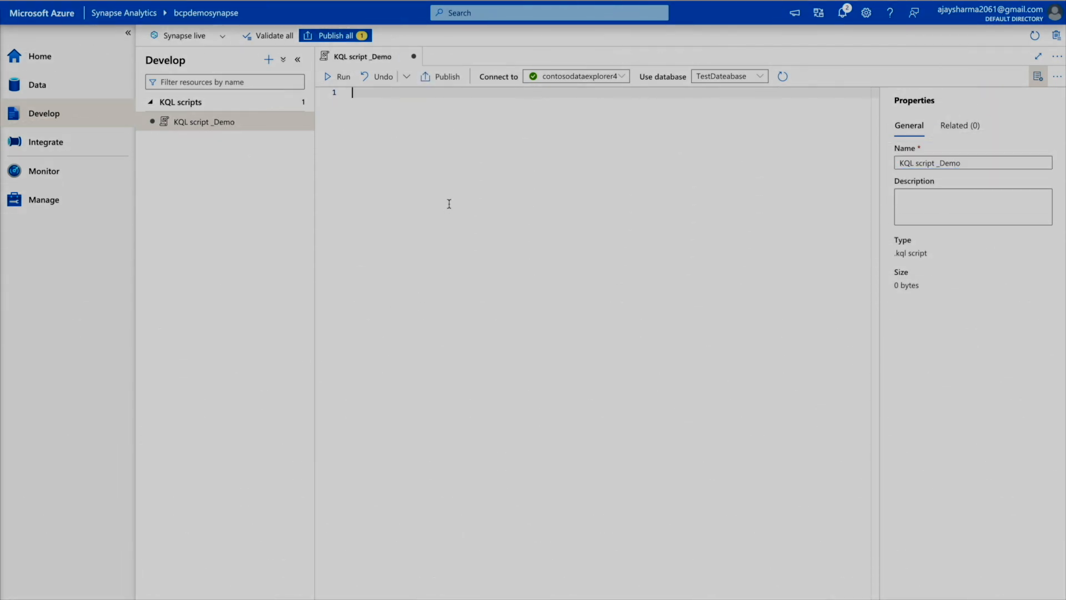
key("ctrl+v")
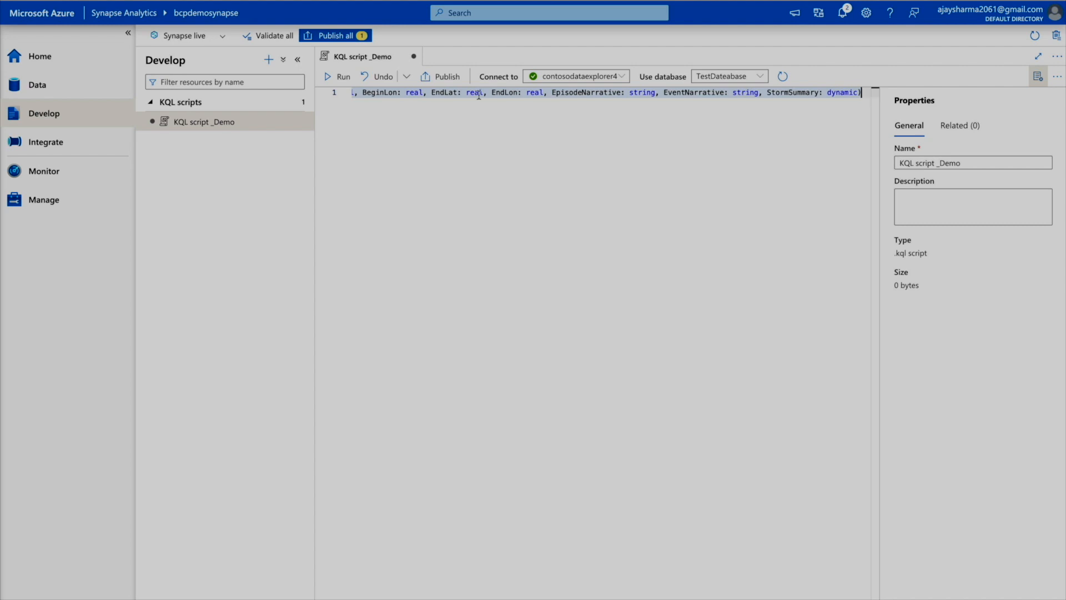
left_click(333, 75)
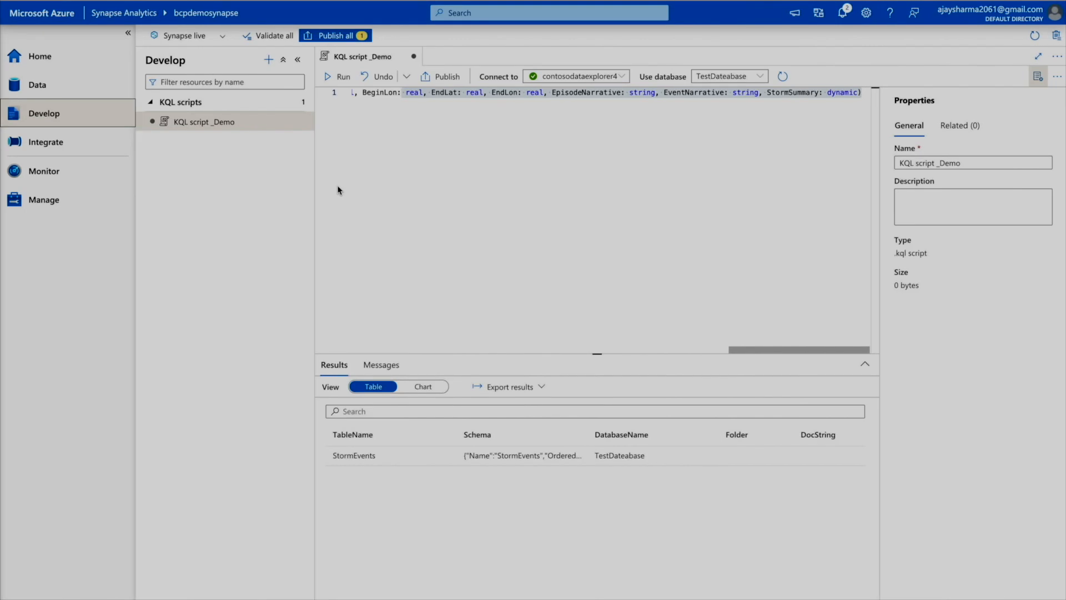
- Examine the column names and data types of the StormEvents table in the workspace's TestDateabase
left_click(58, 94)
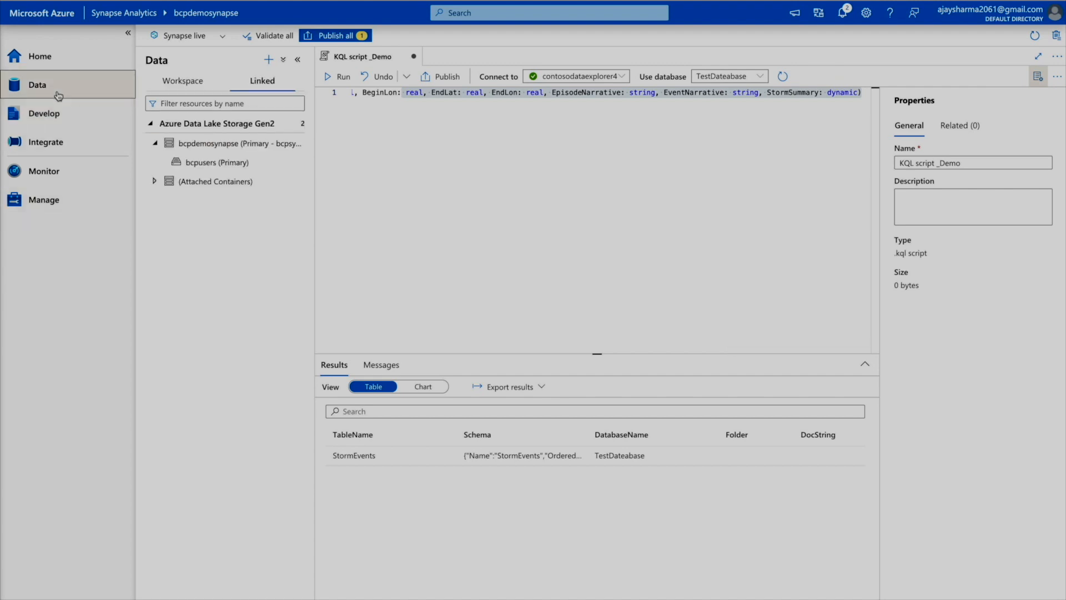
left_click(192, 84)
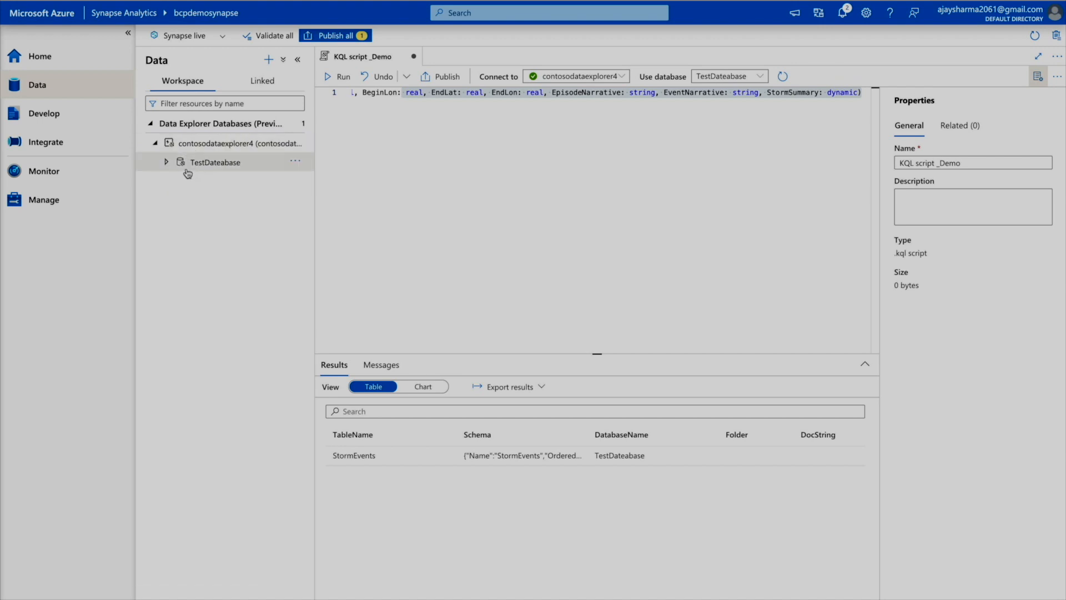
left_click(165, 162)
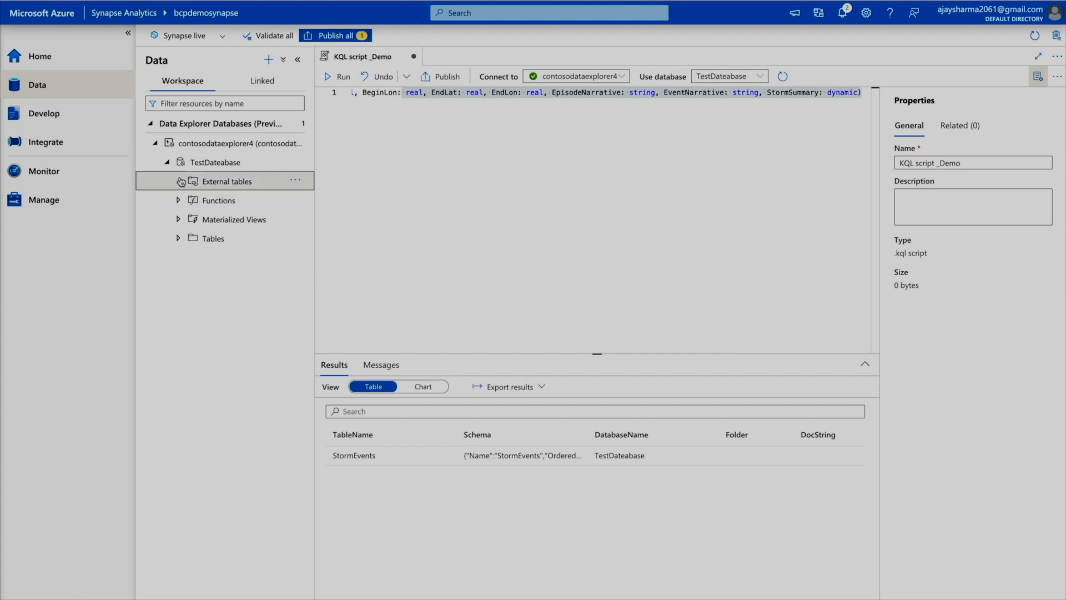
left_click(179, 182)
left_click(180, 238)
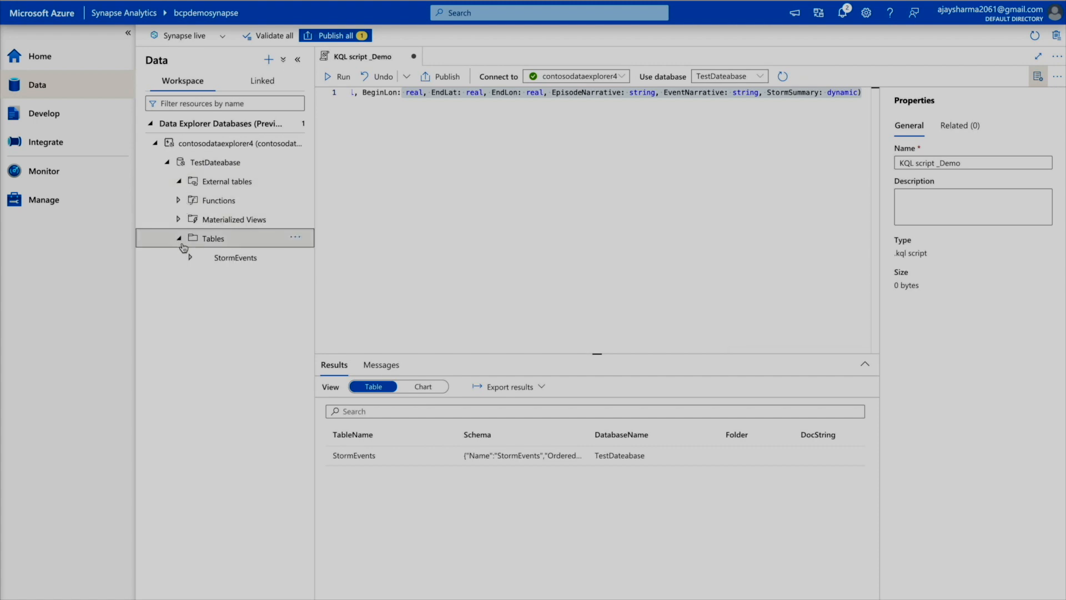
left_click(191, 258)
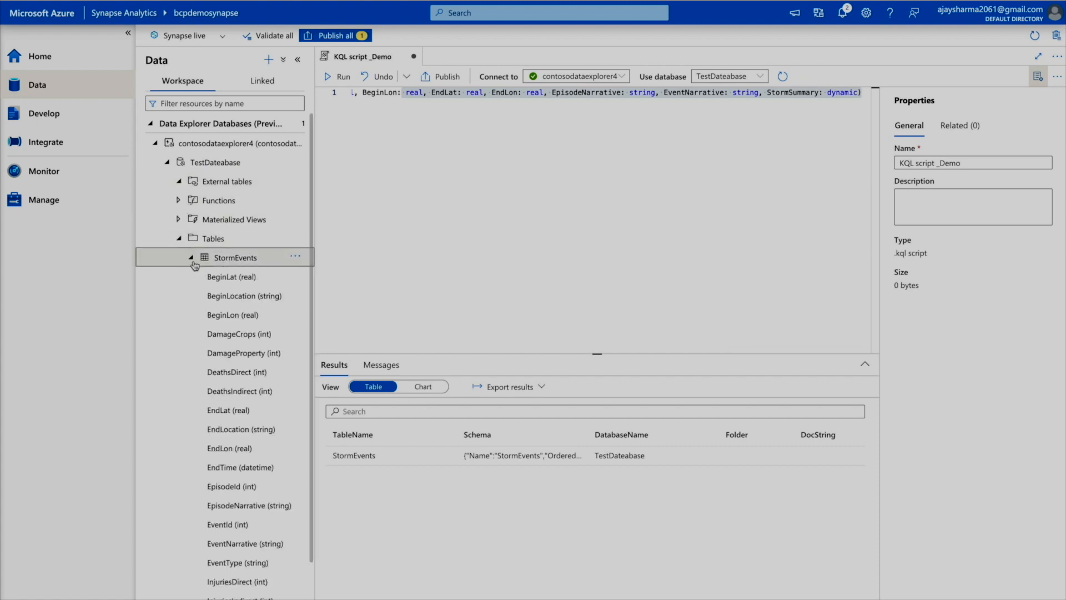
scroll(267, 491, "down", 1)
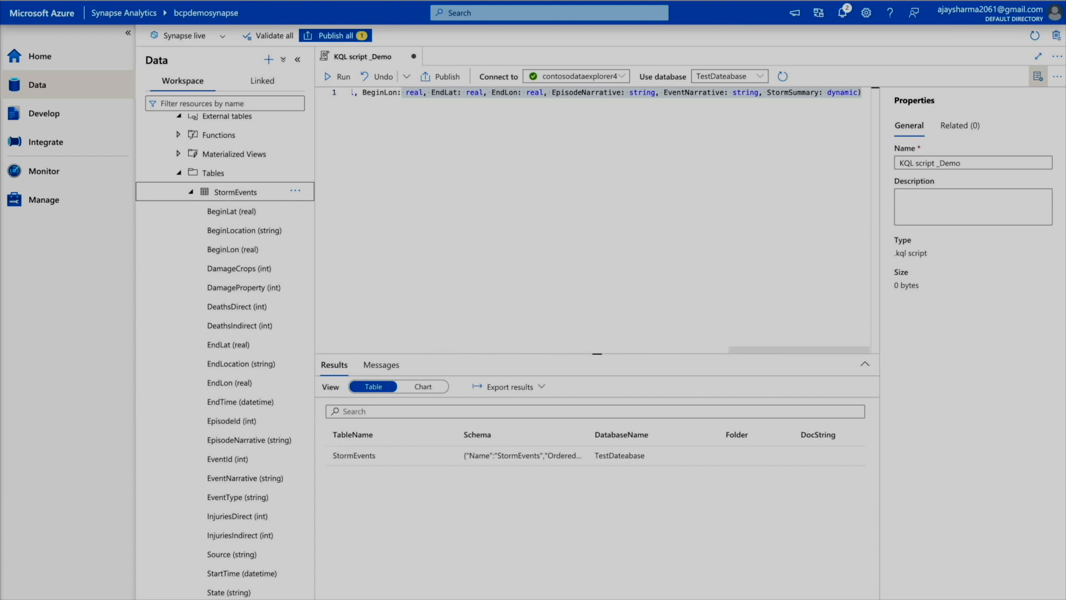
- Replace the script with the command that ingests StormEvents.csv from kustosamplefiles into the StormEvents table, including its SAS token and ignoreFirstRecord=true, and run it
key("ctrl+a")
key("Delete")
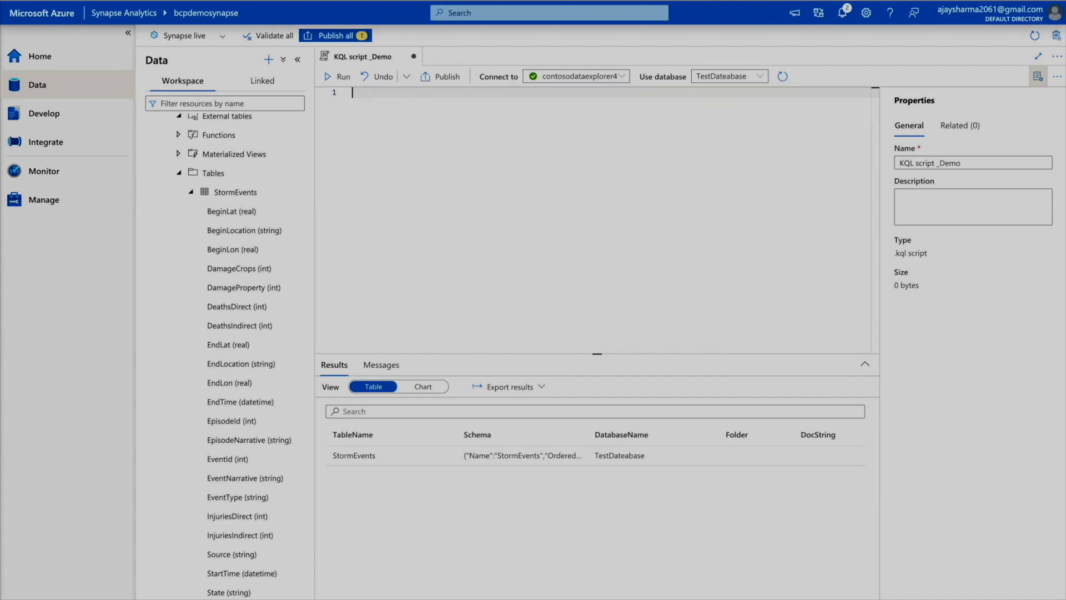
key("ctrl+v")
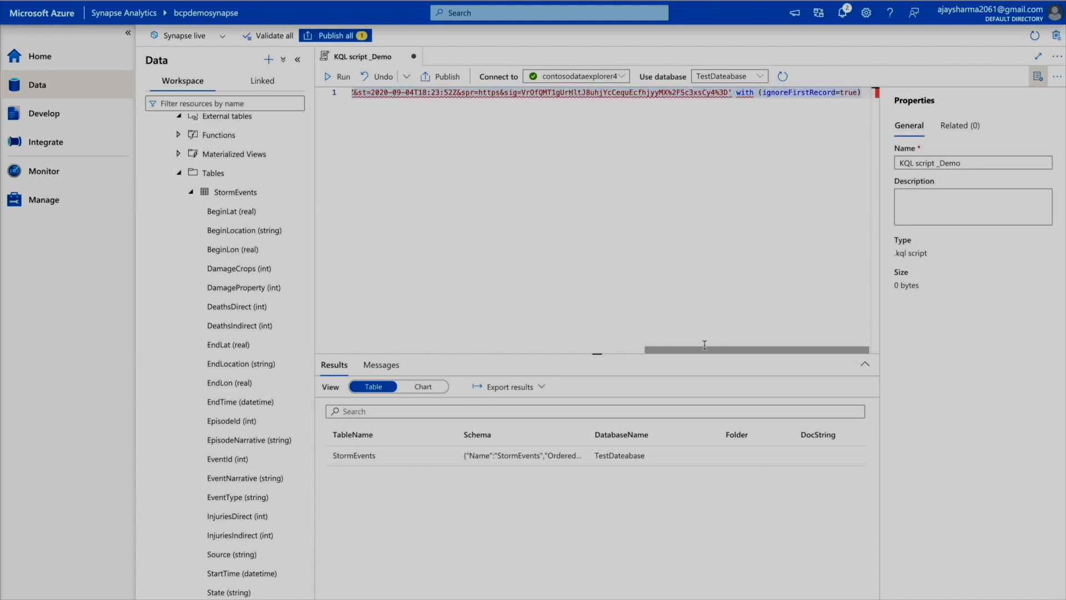
left_click_drag(699, 352, 387, 355)
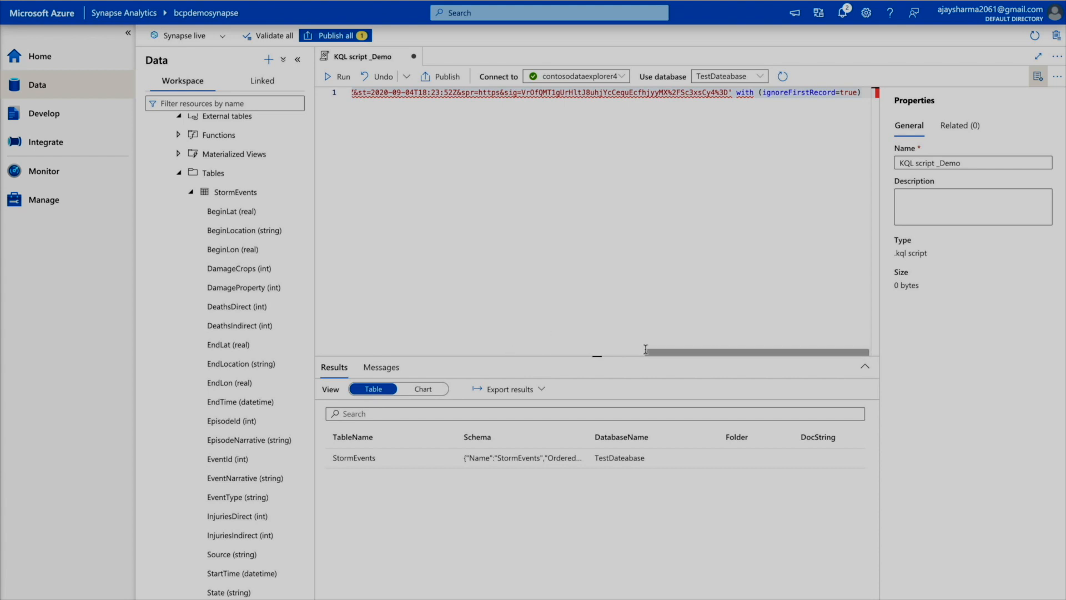
left_click(335, 76)
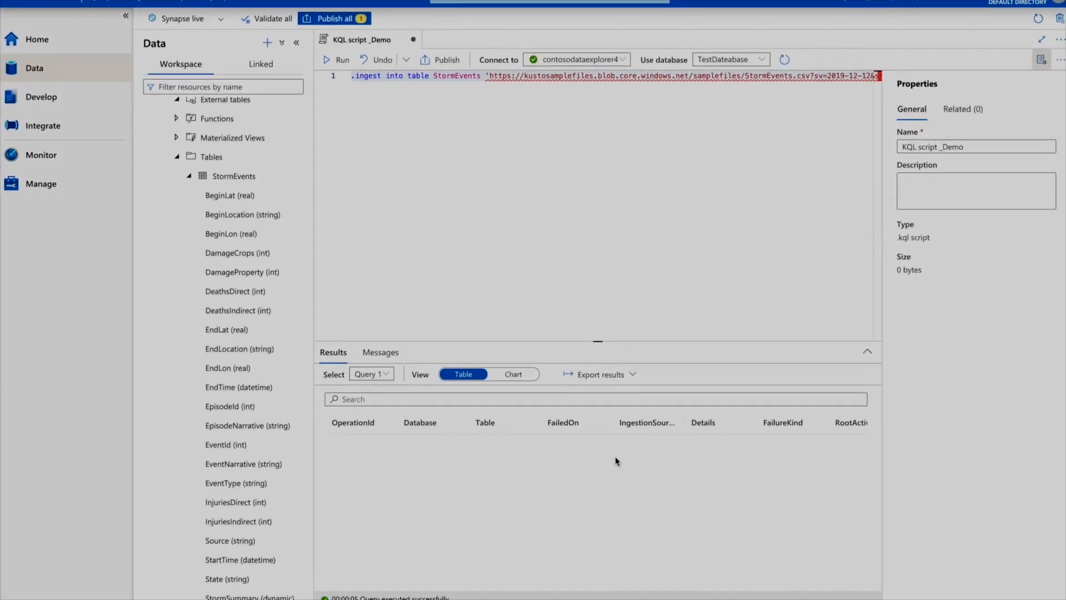
left_click(512, 372)
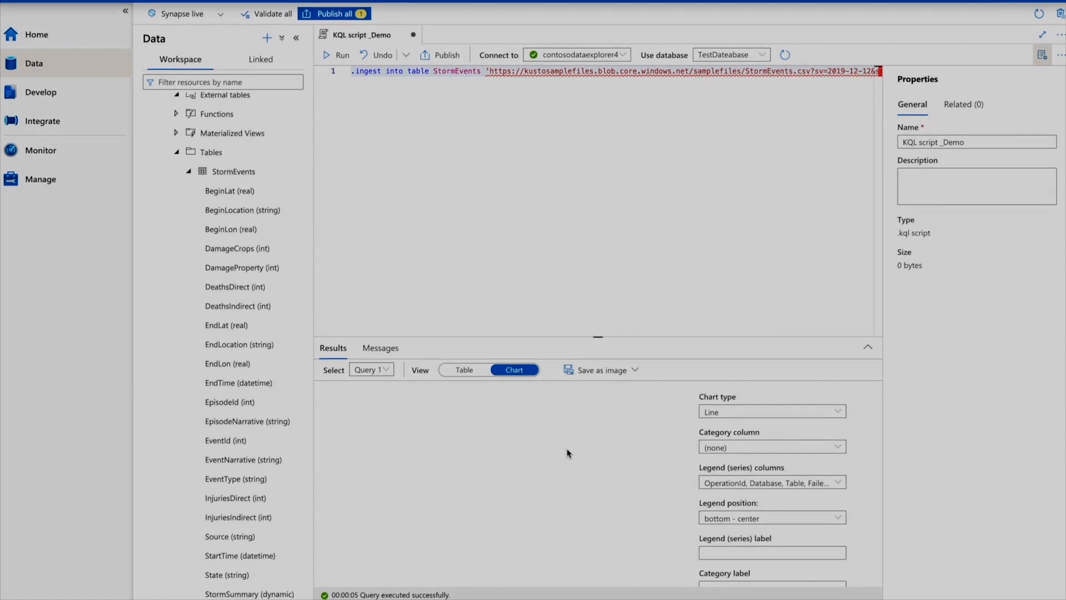
left_click(477, 370)
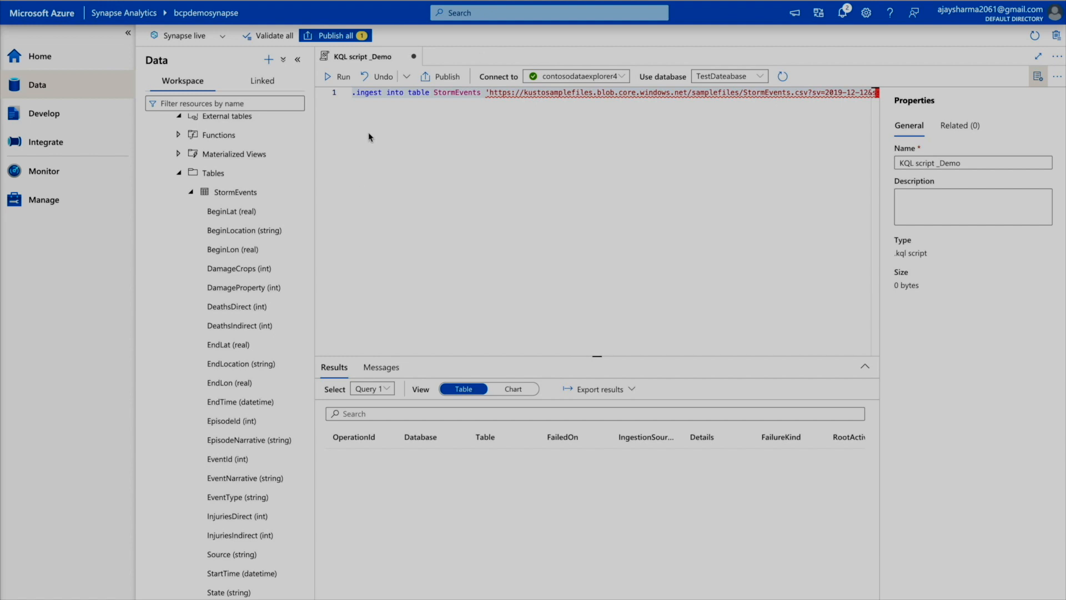
- Replace the script with a StormEvents query that sorts by StartTime descending and takes 10 rows, run it, and review the results
key("ctrl+a")
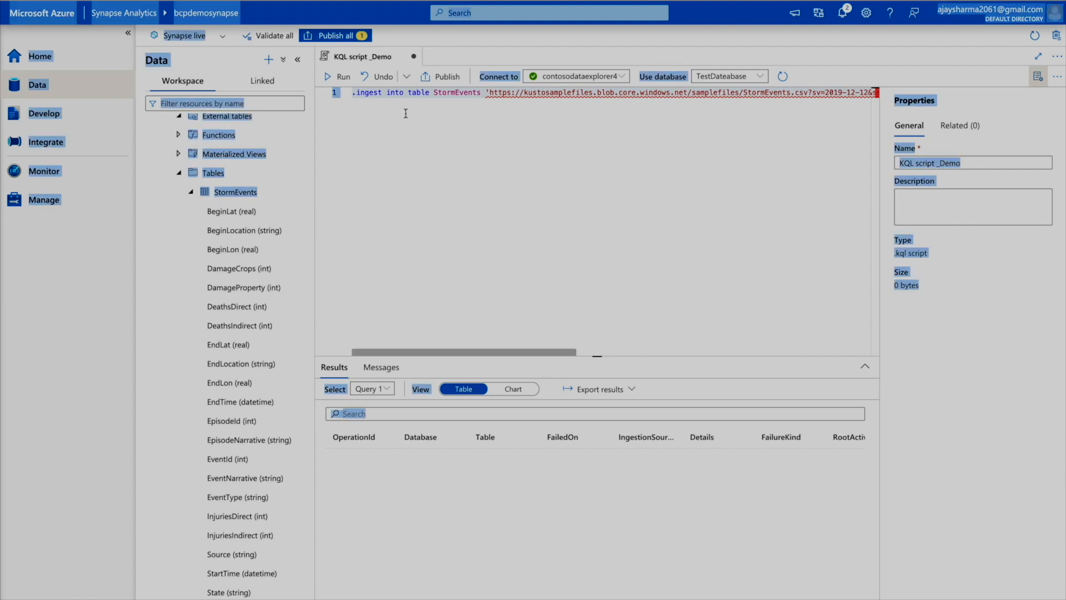
left_click(406, 113)
key("ctrl+a")
key("Delete")
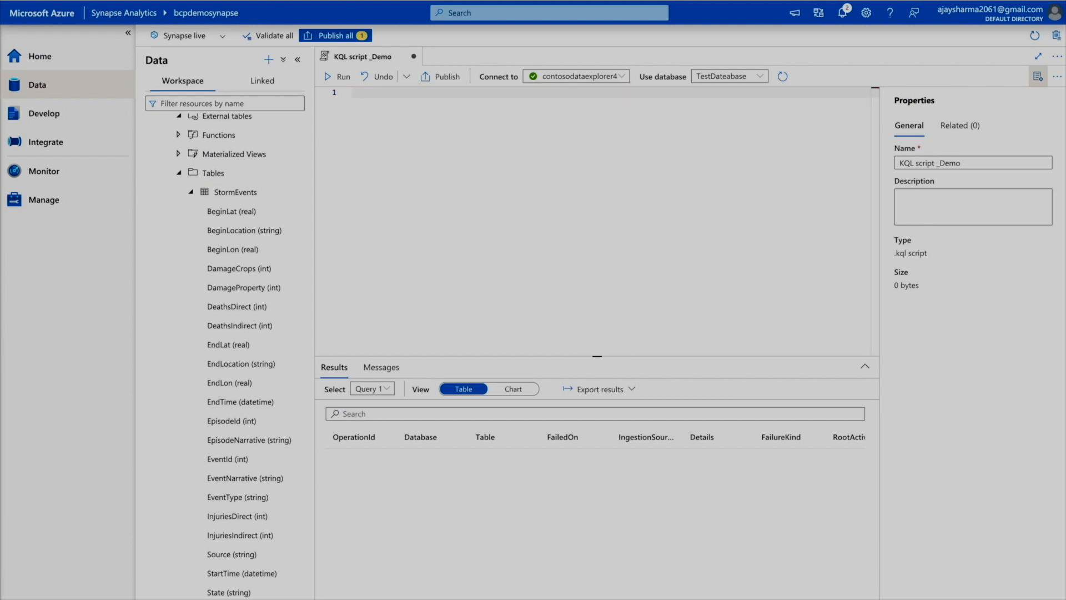
type("StormEvents | sort by StartTime desc | take 10")
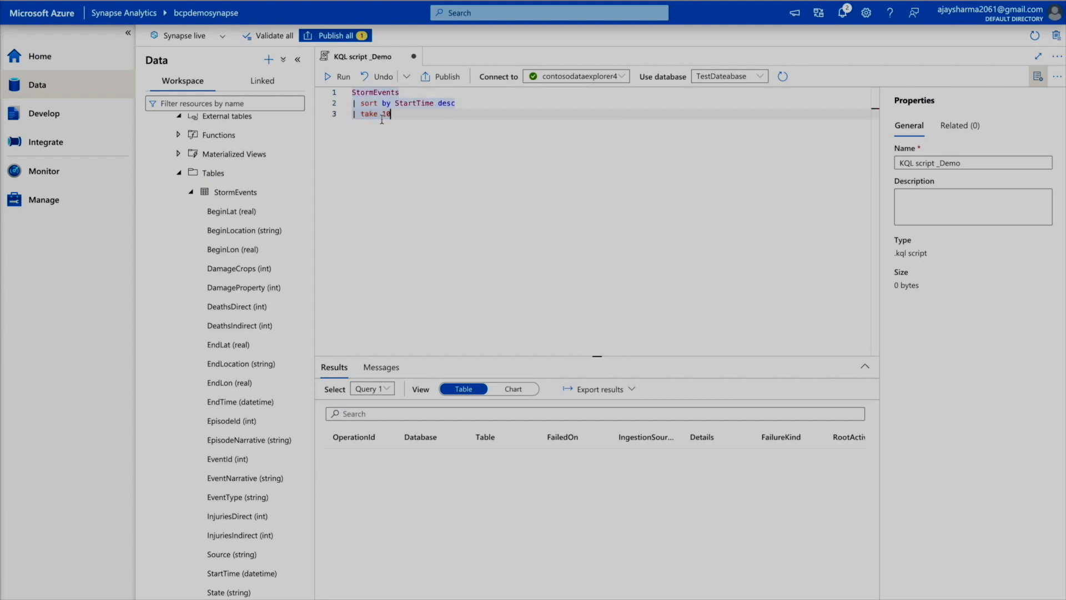
left_click(335, 92)
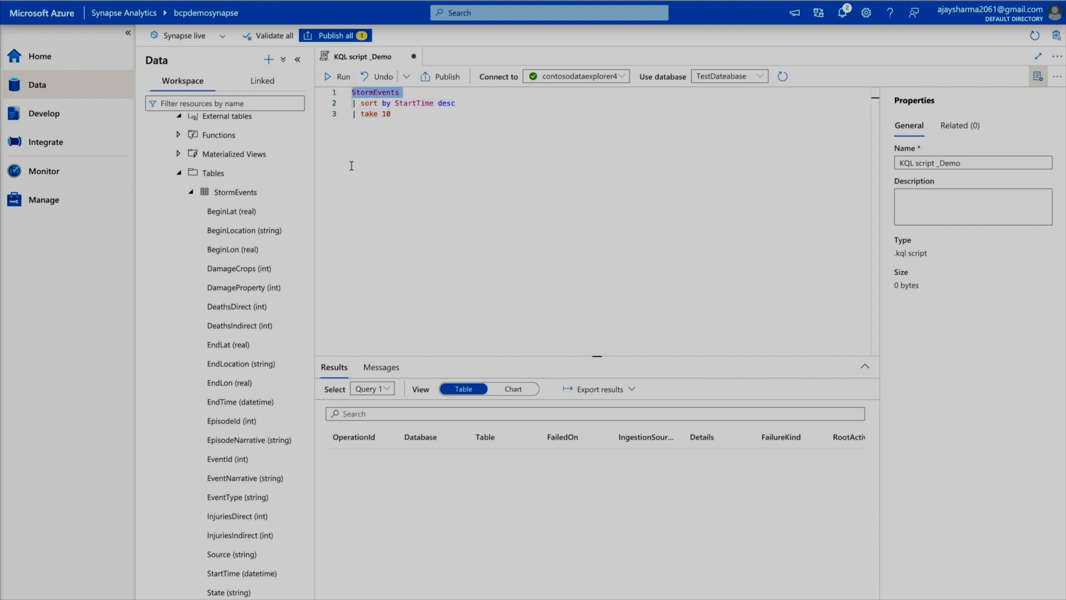
key("ctrl+a")
left_click(338, 77)
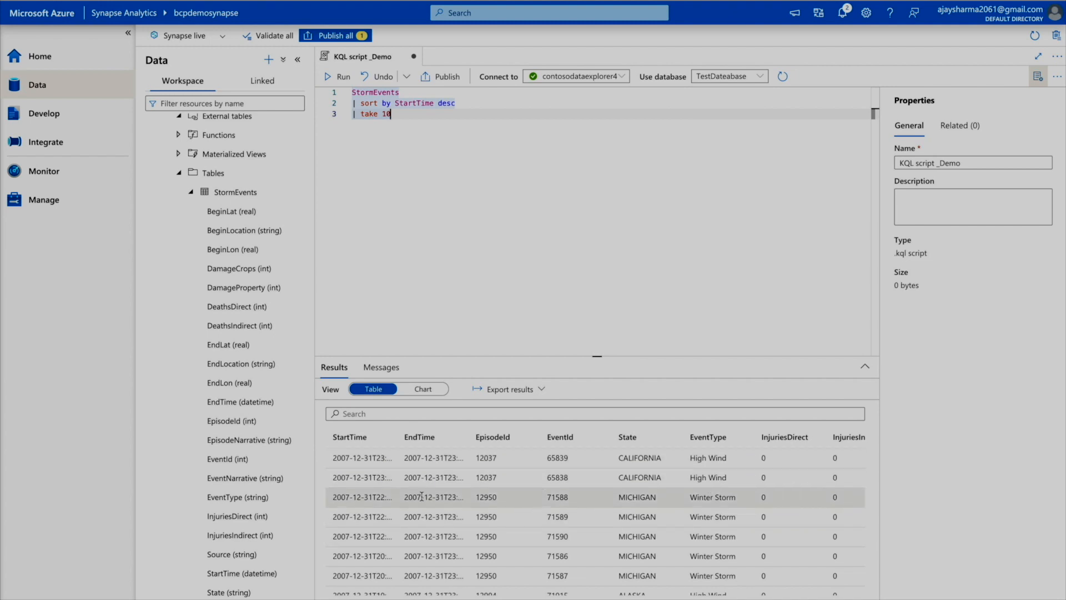
scroll(422, 517, "down", 2)
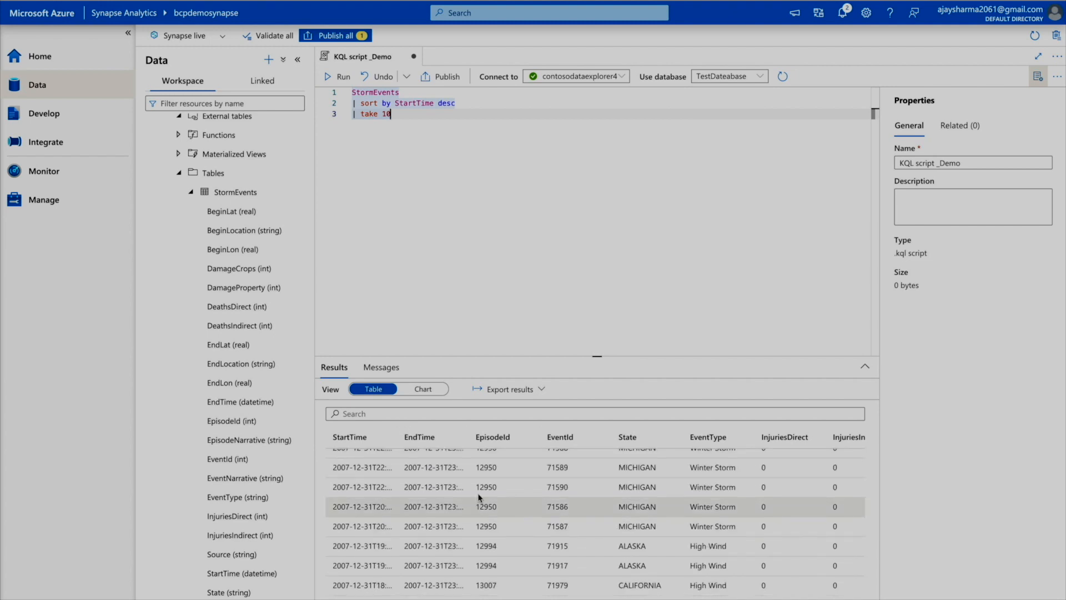
left_click(424, 391)
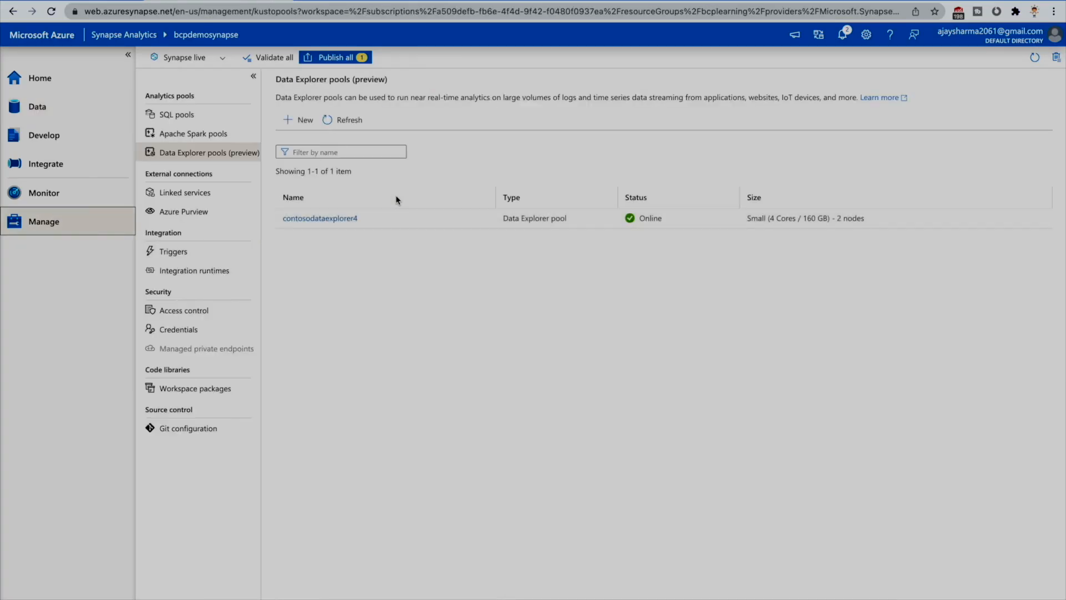
left_click(297, 122)
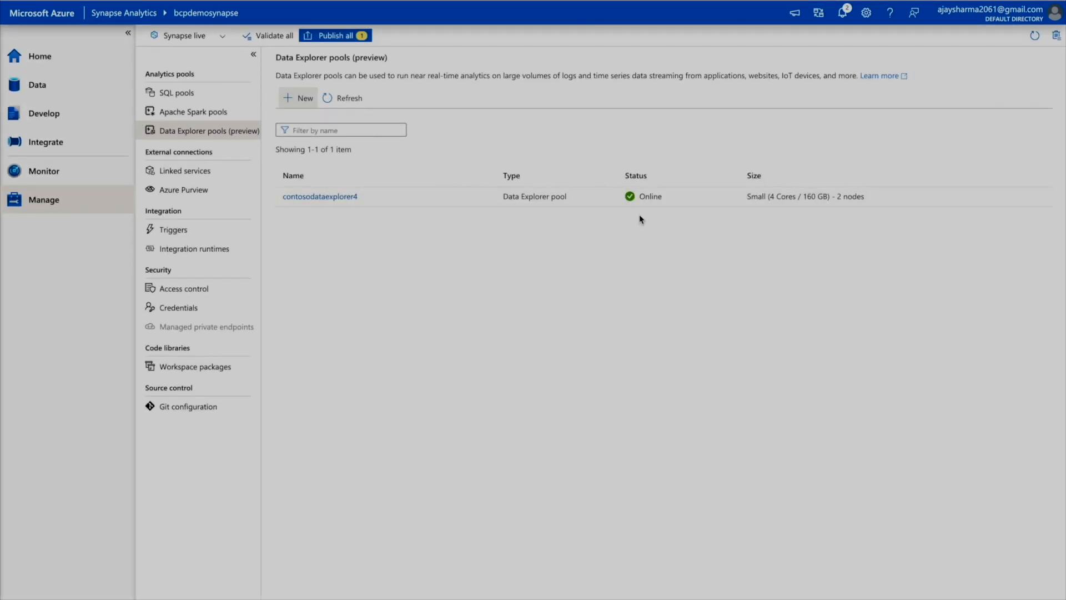
left_click(39, 95)
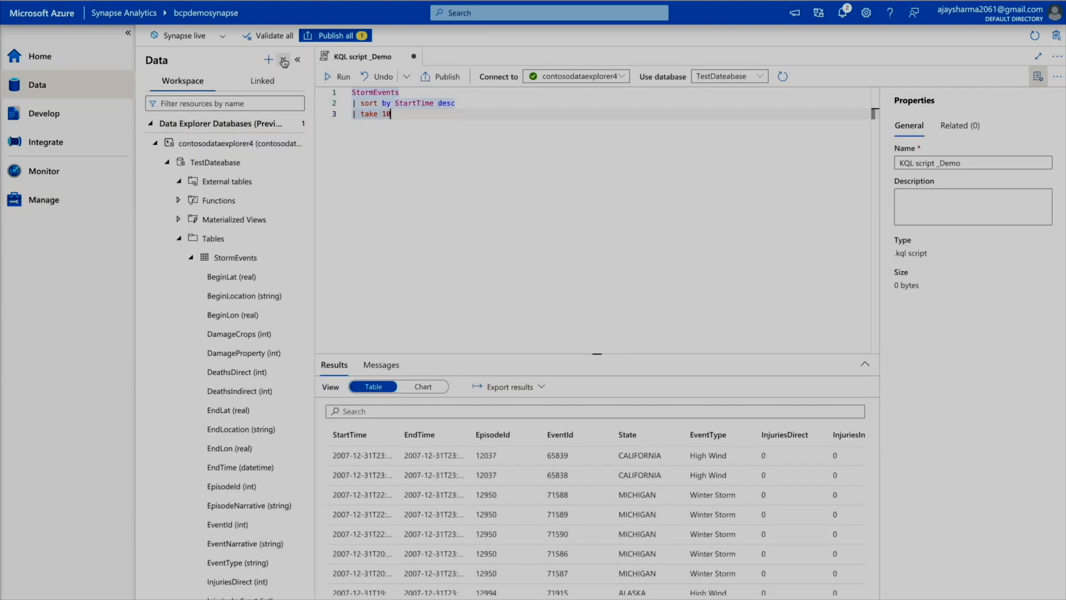
left_click(269, 59)
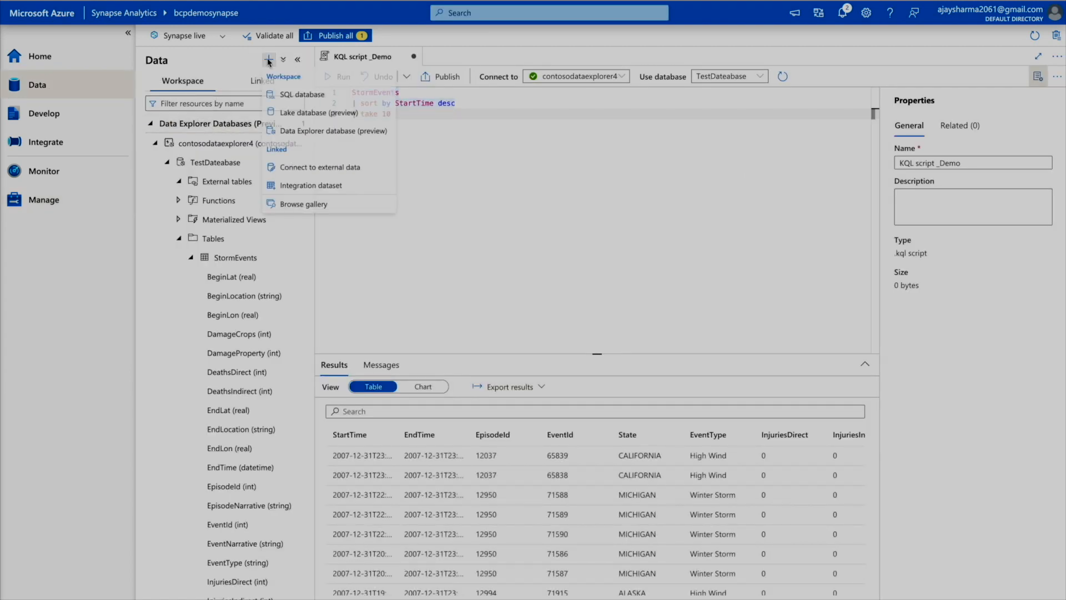
left_click(300, 134)
left_click(933, 105)
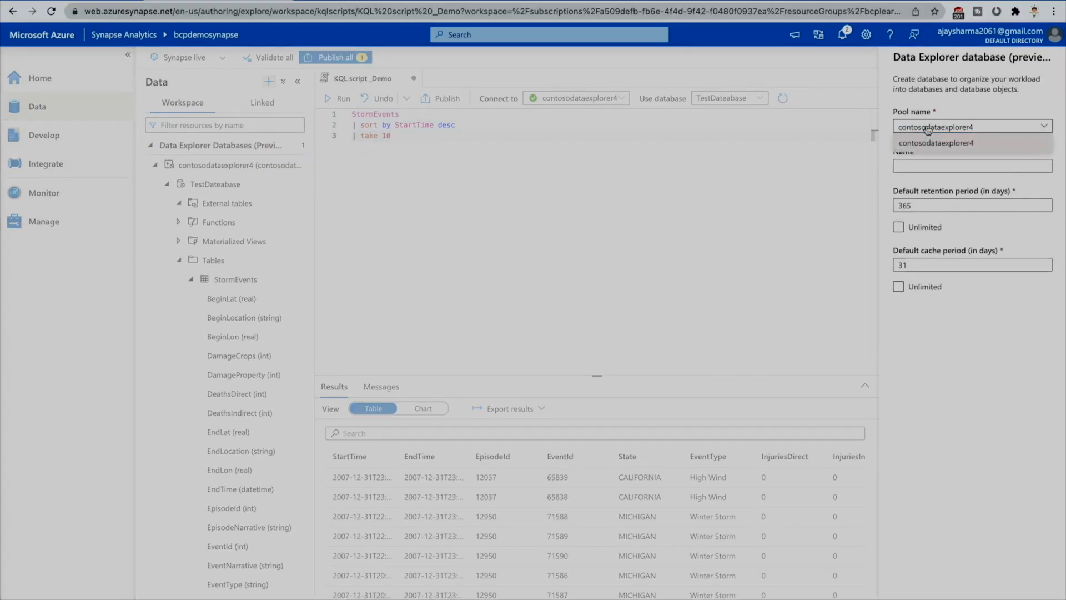
left_click(939, 146)
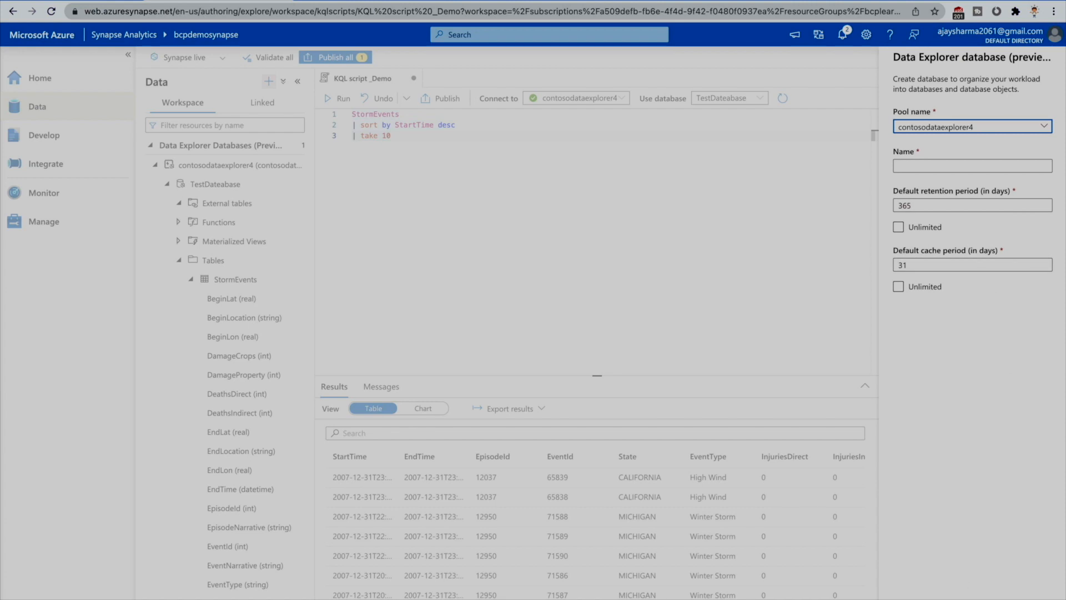
left_click(968, 598)
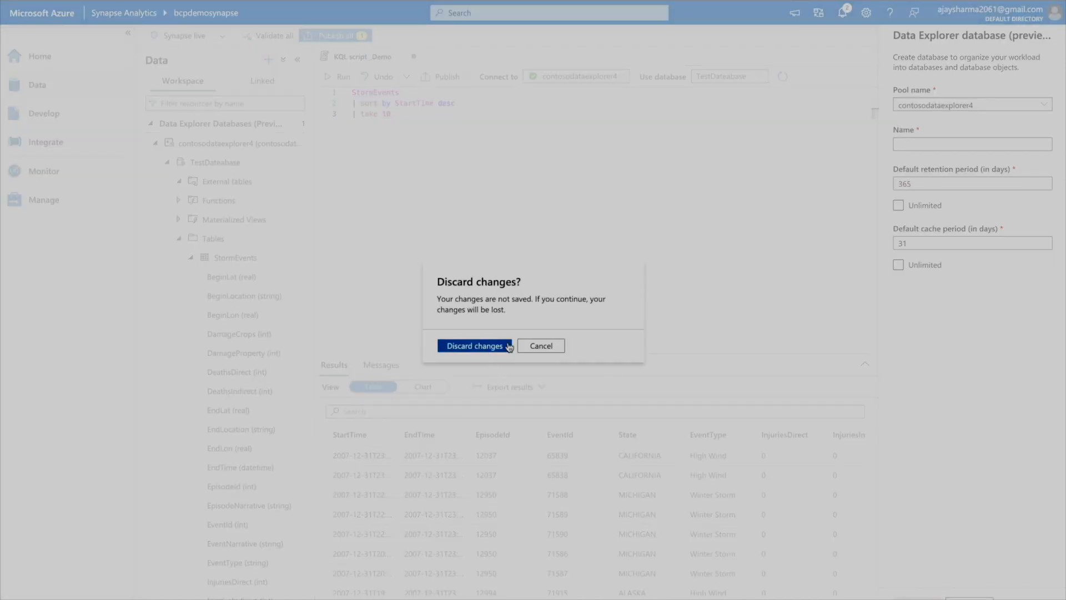
left_click(507, 346)
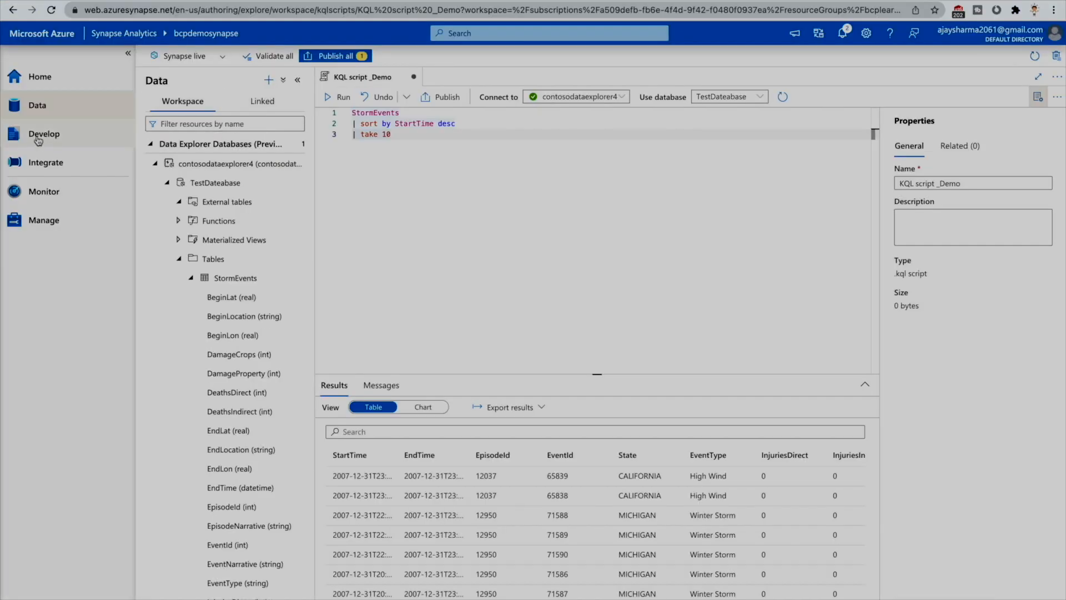
left_click(39, 136)
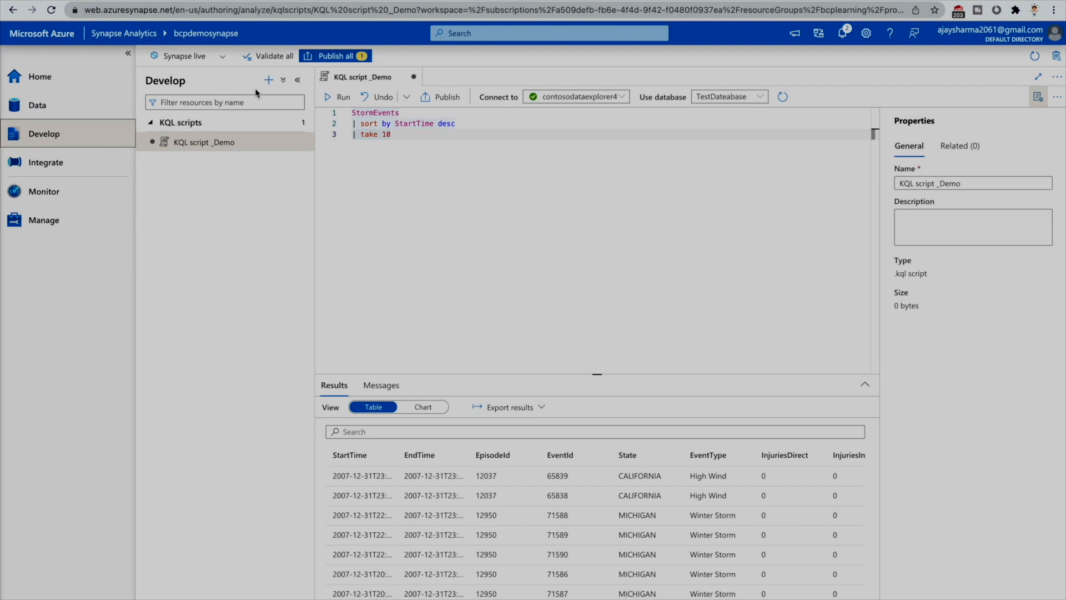
left_click(268, 80)
left_click(317, 123)
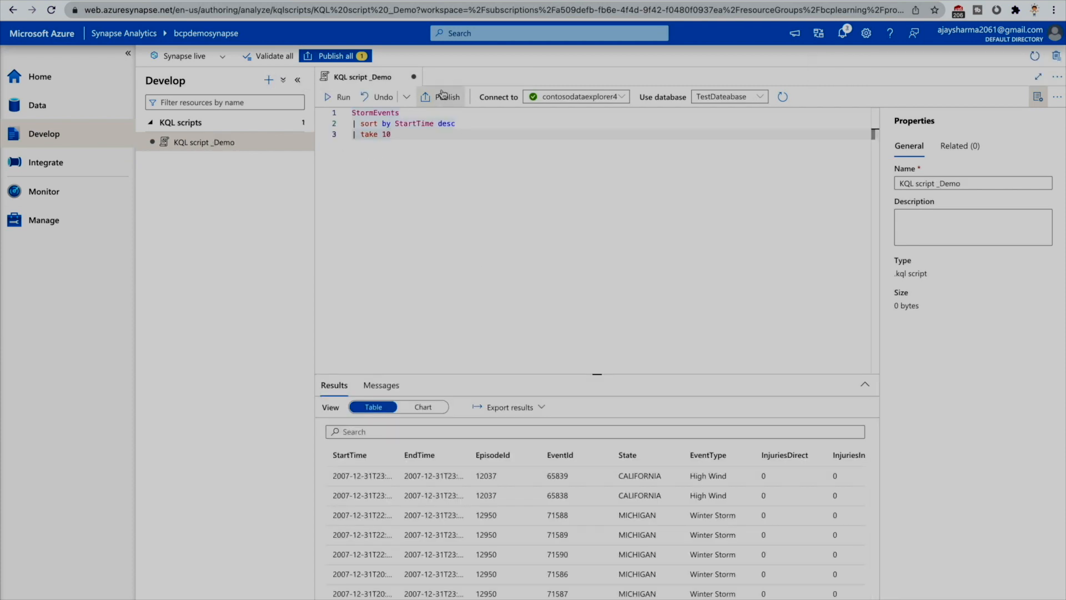
- Publish the pending new script "KQL script _Demo" to the live environment
left_click(367, 57)
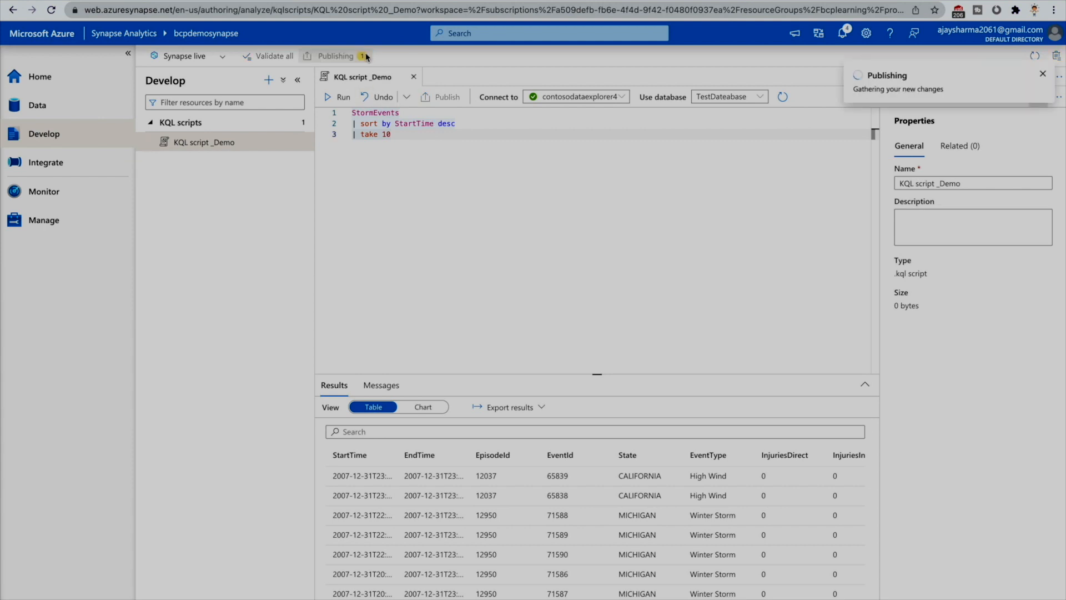
left_click(734, 598)
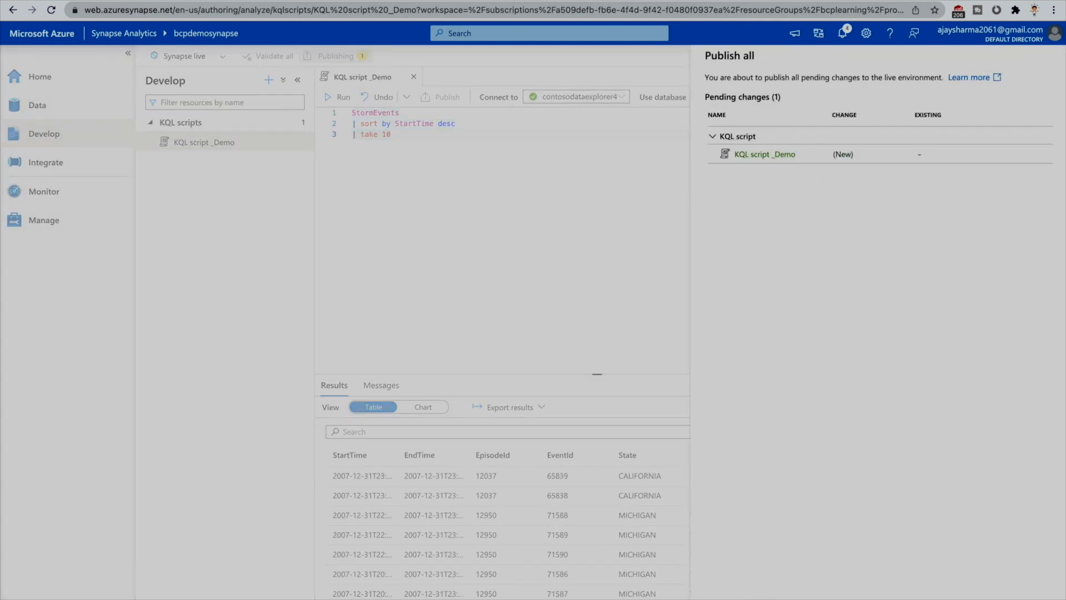
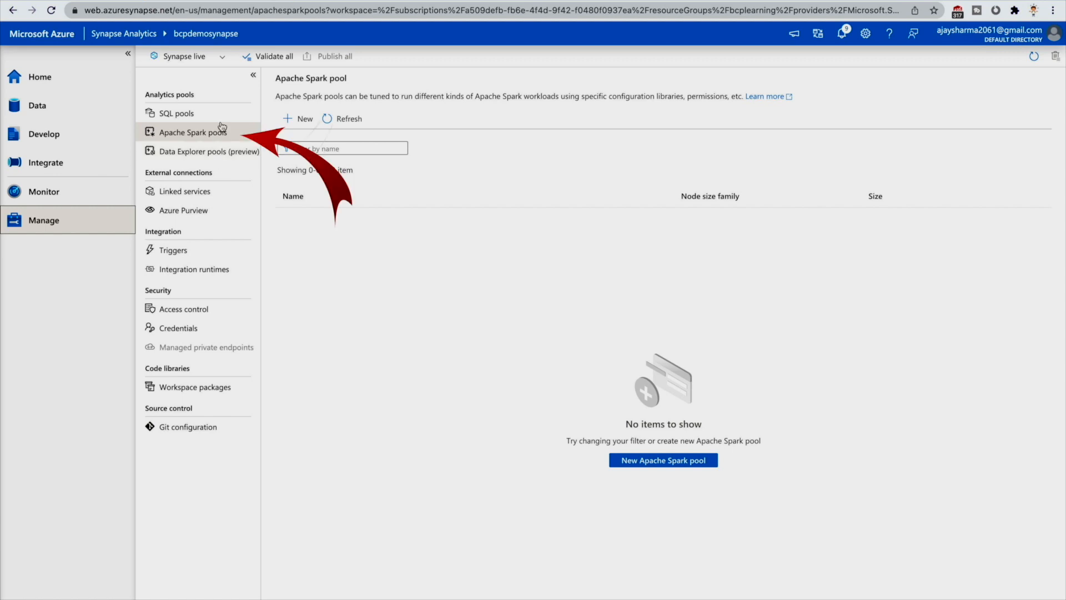
- Set up a new Apache Spark pool named Spark1 with the Memory Optimized node family and Small (4 vCores / 32 GB) node size
left_click(299, 118)
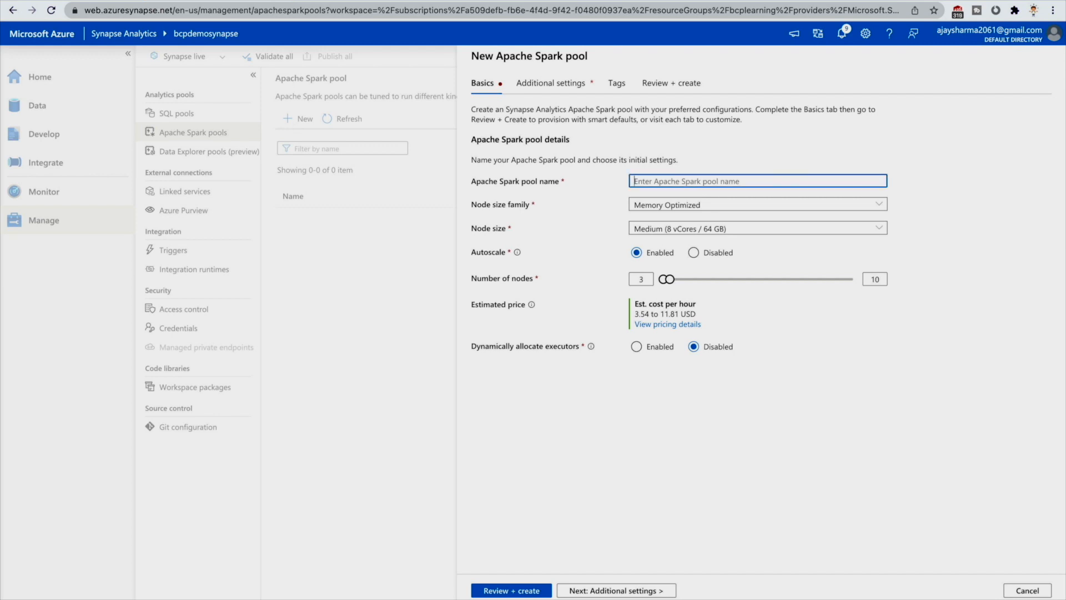
type("Spark1")
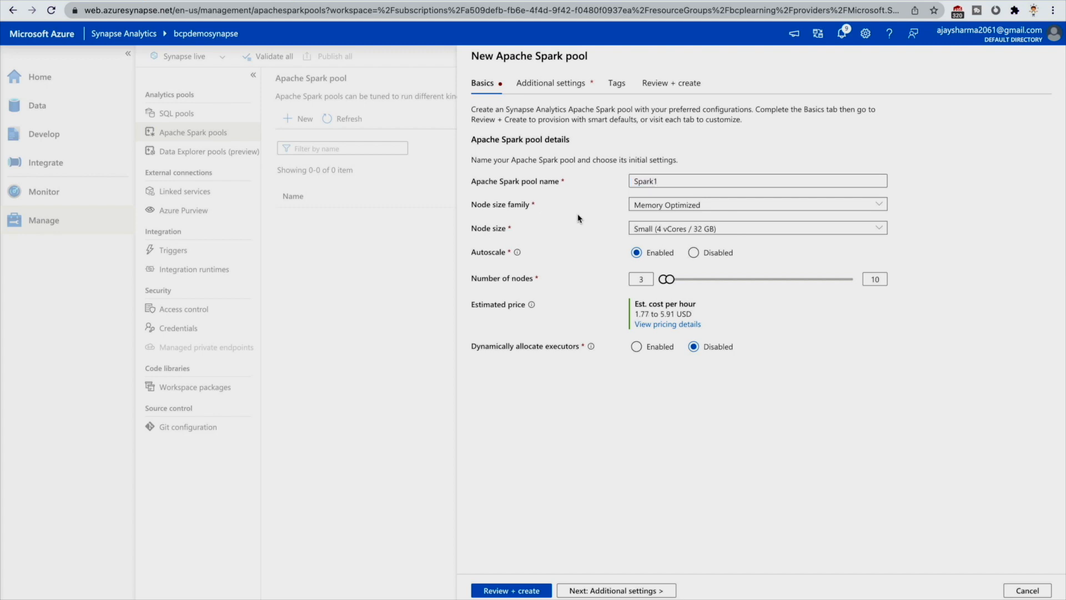
left_click(651, 208)
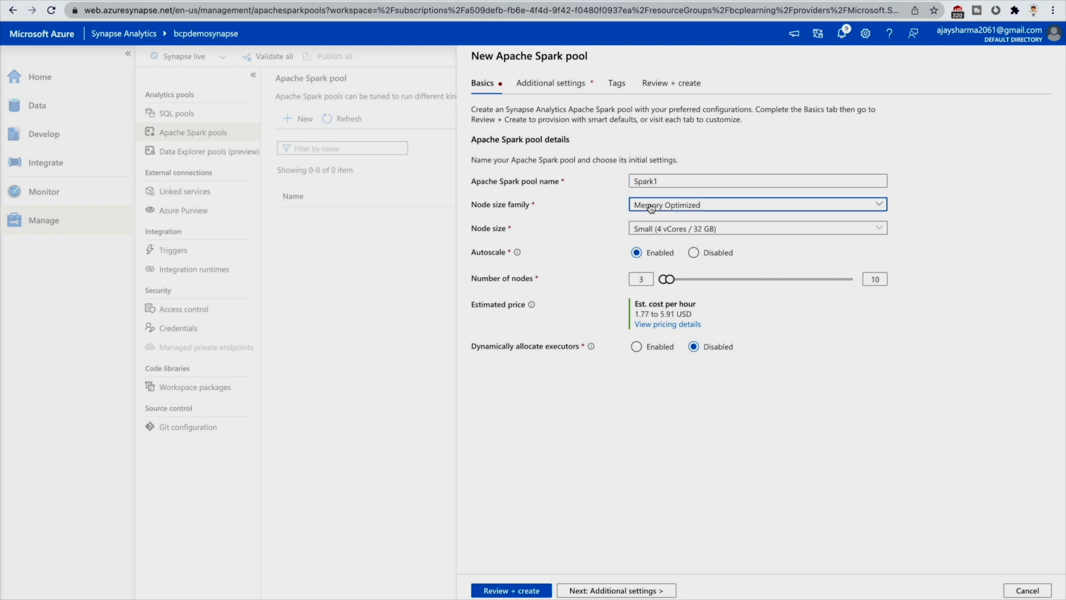
left_click(585, 237)
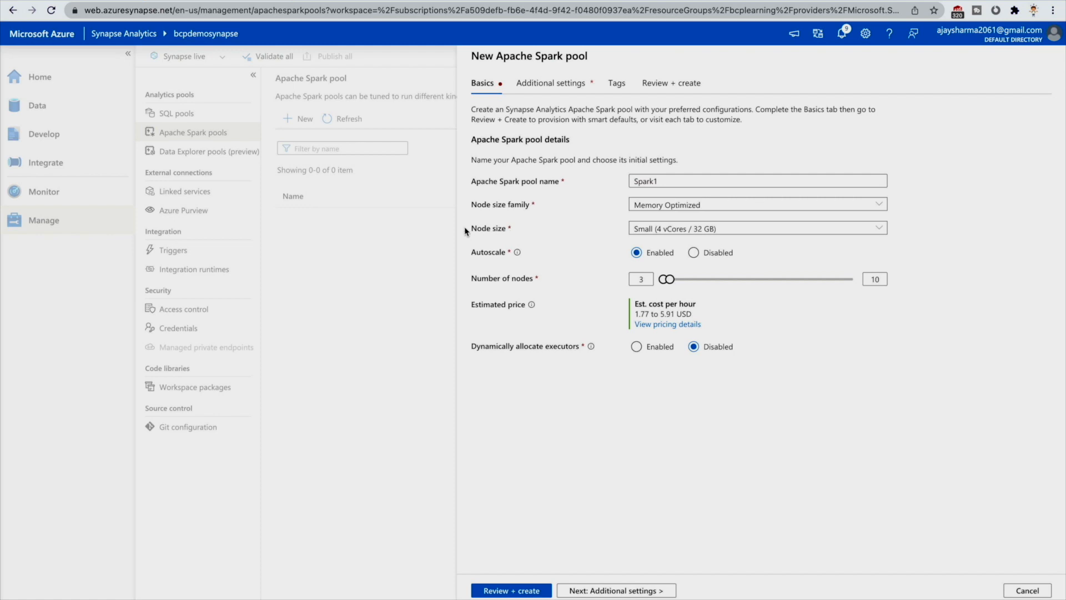
left_click(664, 229)
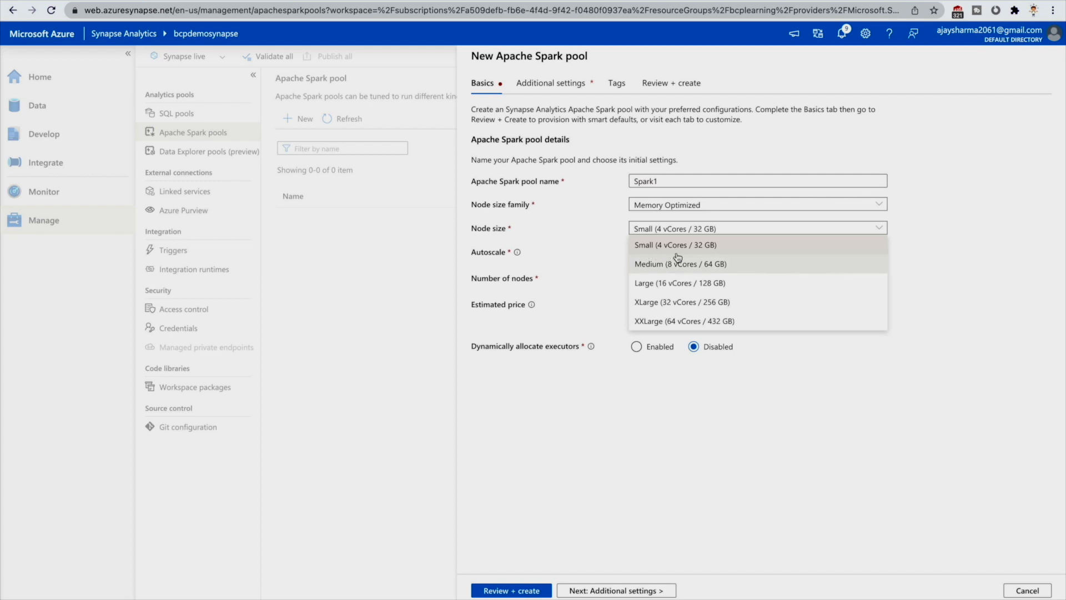
left_click(651, 251)
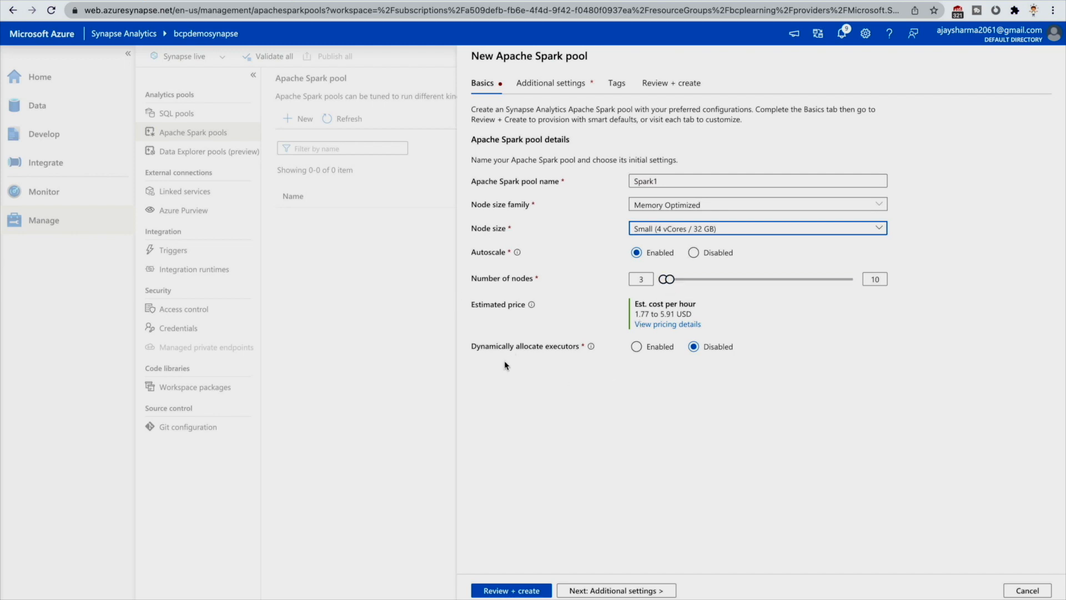
- Review the summary of the Spark1 pool's settings and create the pool
left_click(502, 590)
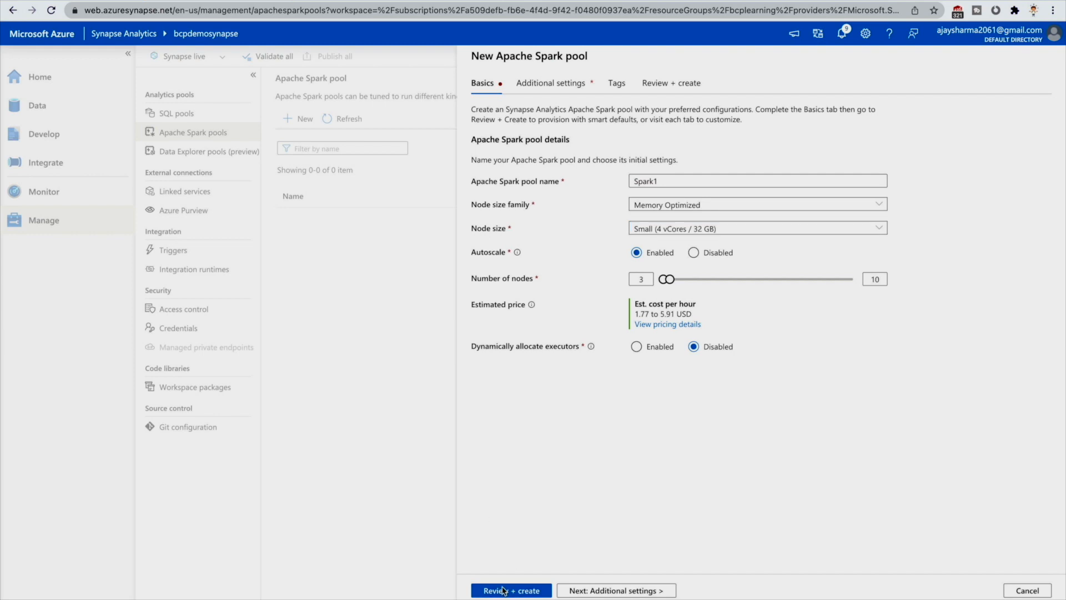
scroll(545, 489, "down", 3)
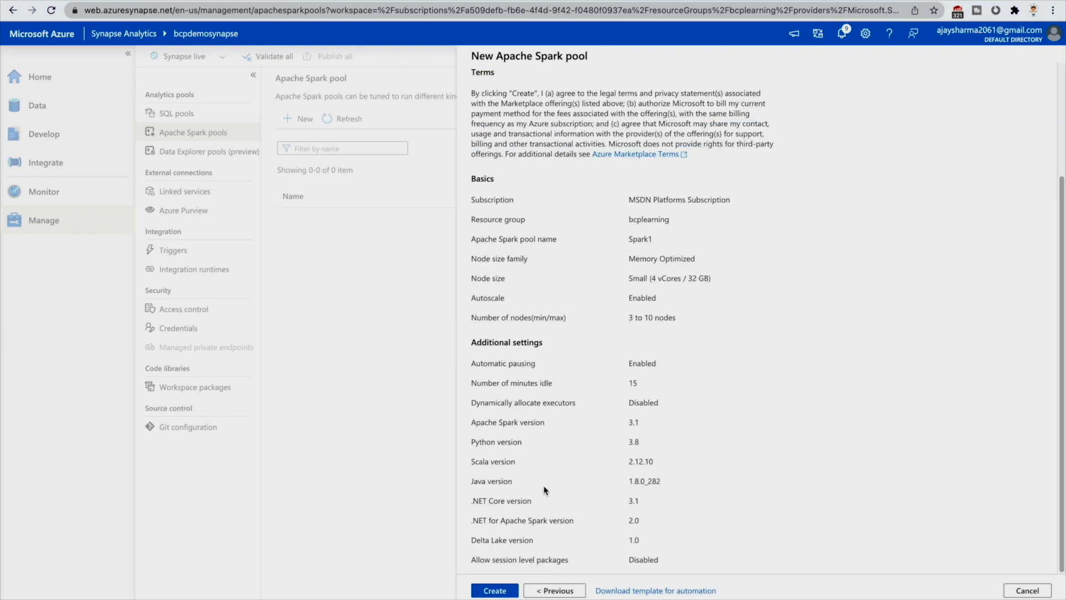
left_click(495, 590)
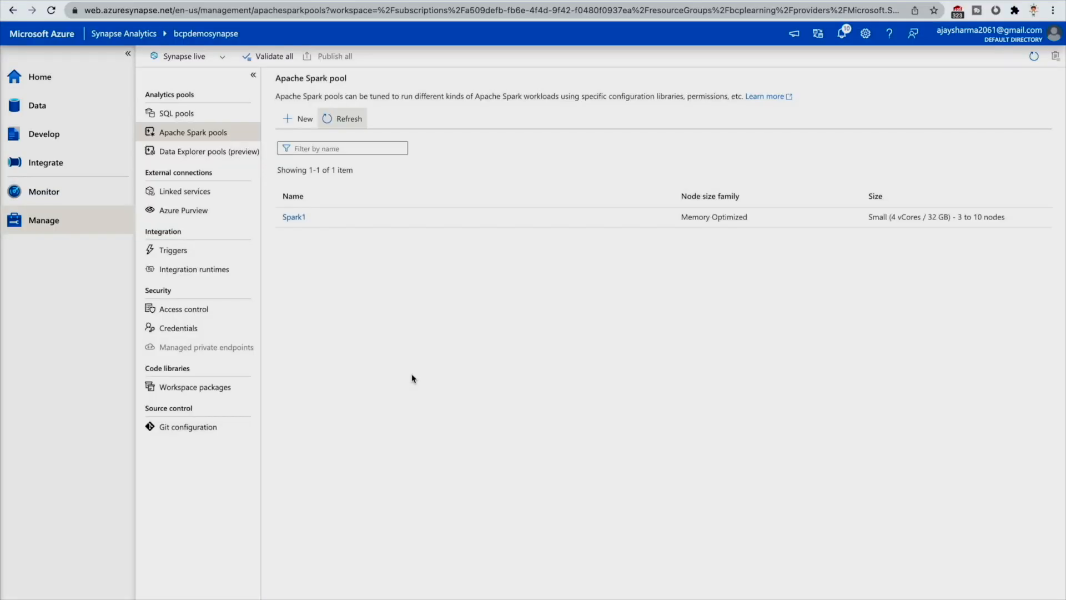
- Create a new notebook named SparkNotebook and attach it to the Spark1 pool
left_click(55, 140)
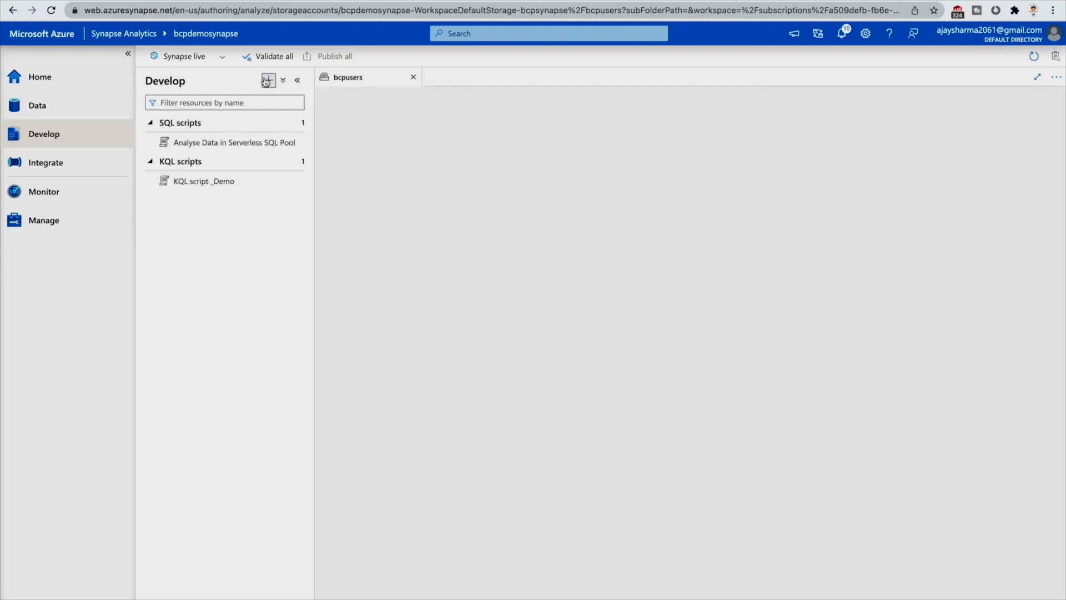
left_click(268, 80)
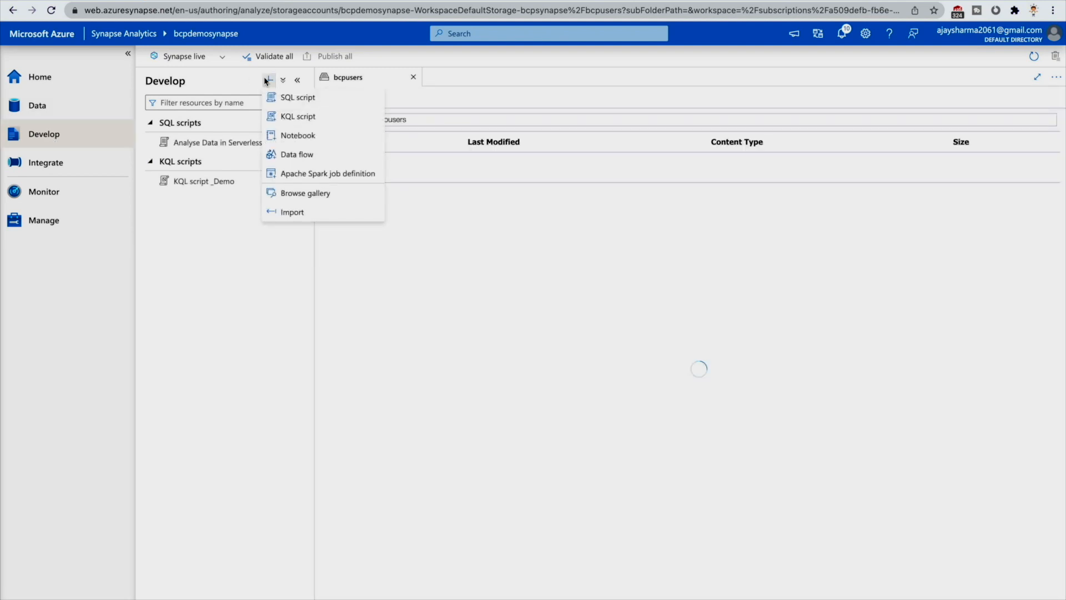
left_click(310, 141)
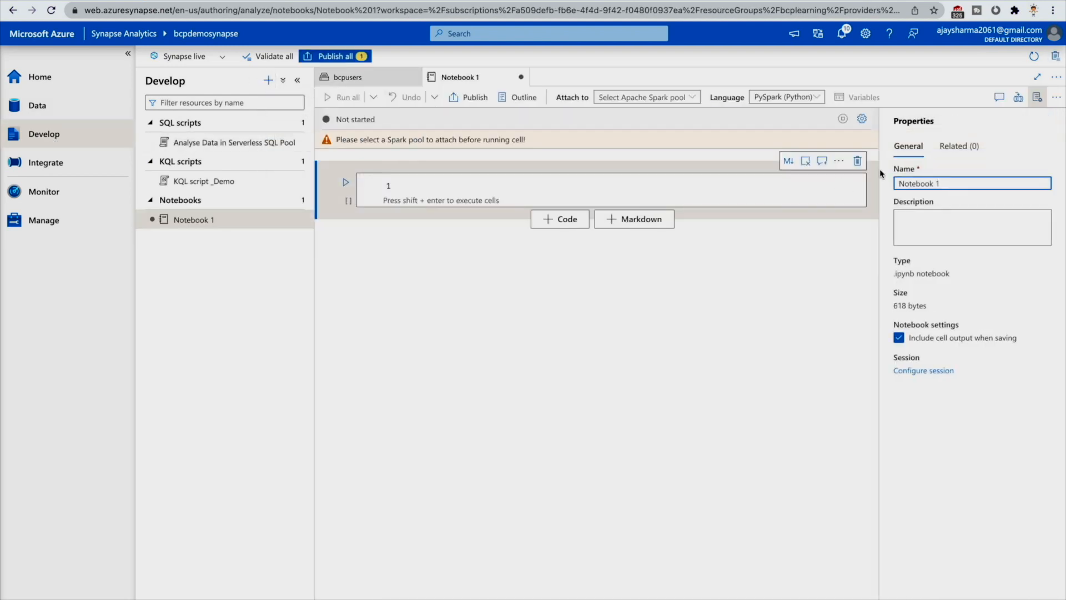
left_click_drag(951, 184, 893, 186)
type("SparkNotebook")
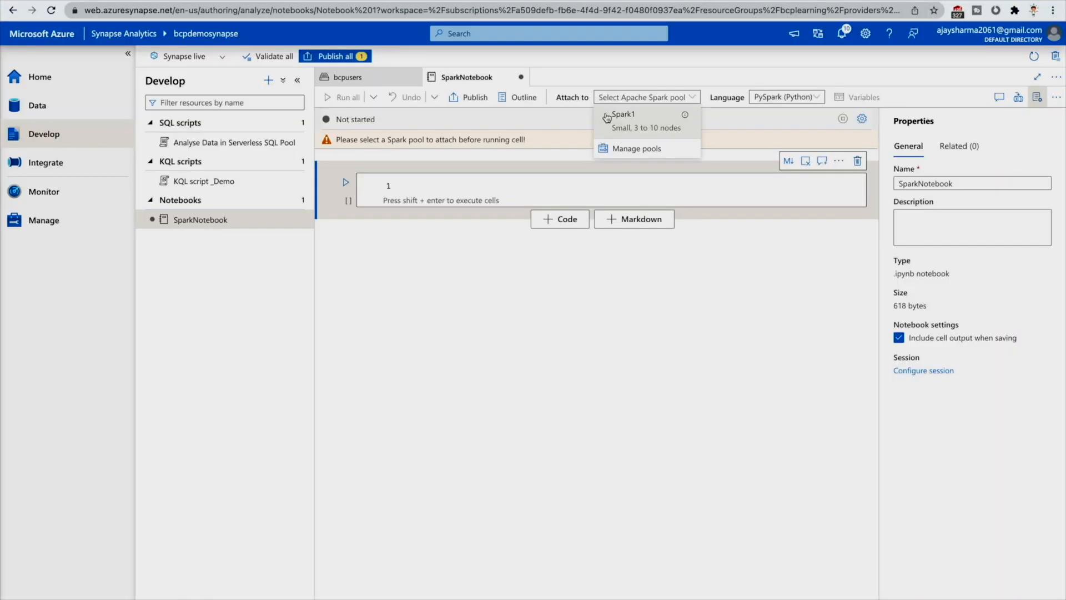
left_click(606, 112)
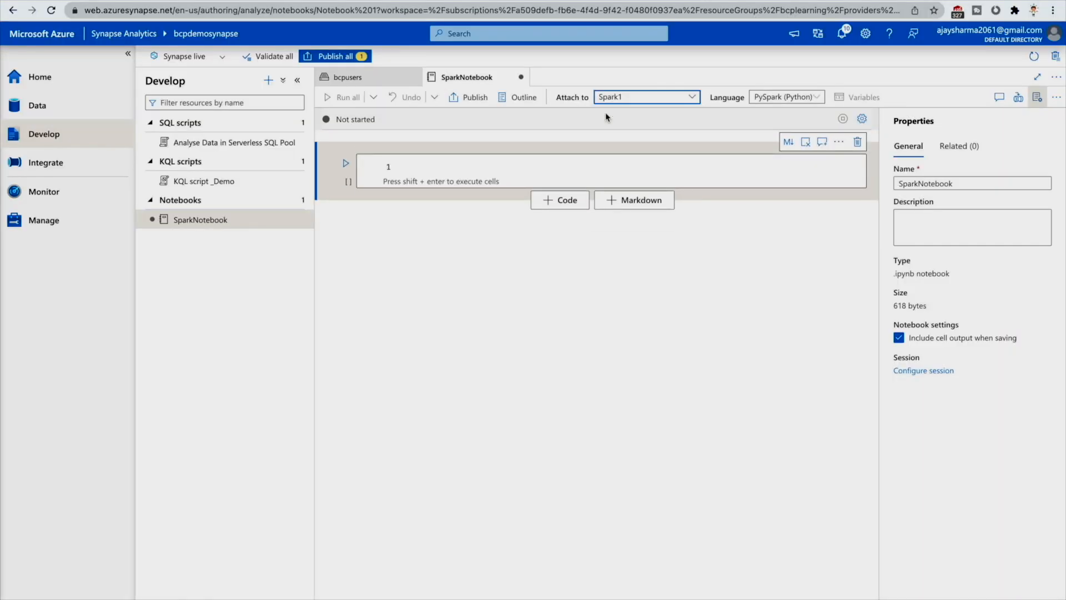
- Fill the first cell with PySpark code that loads NYCTripSmall.parquet from the bcpusers container and displays 10 rows, and run it
left_click(423, 173)
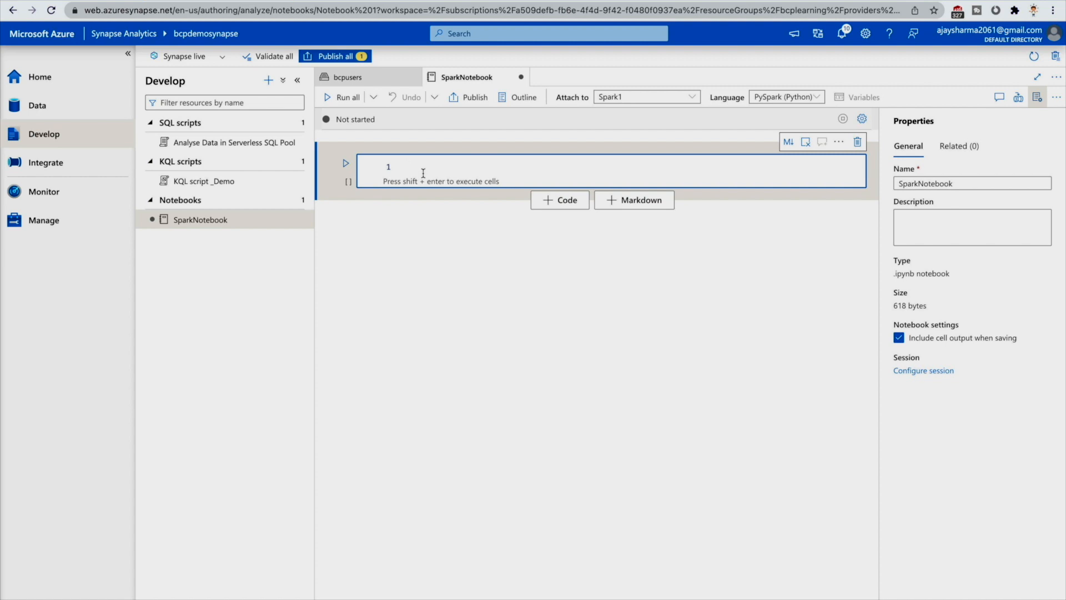
key("ctrl+v")
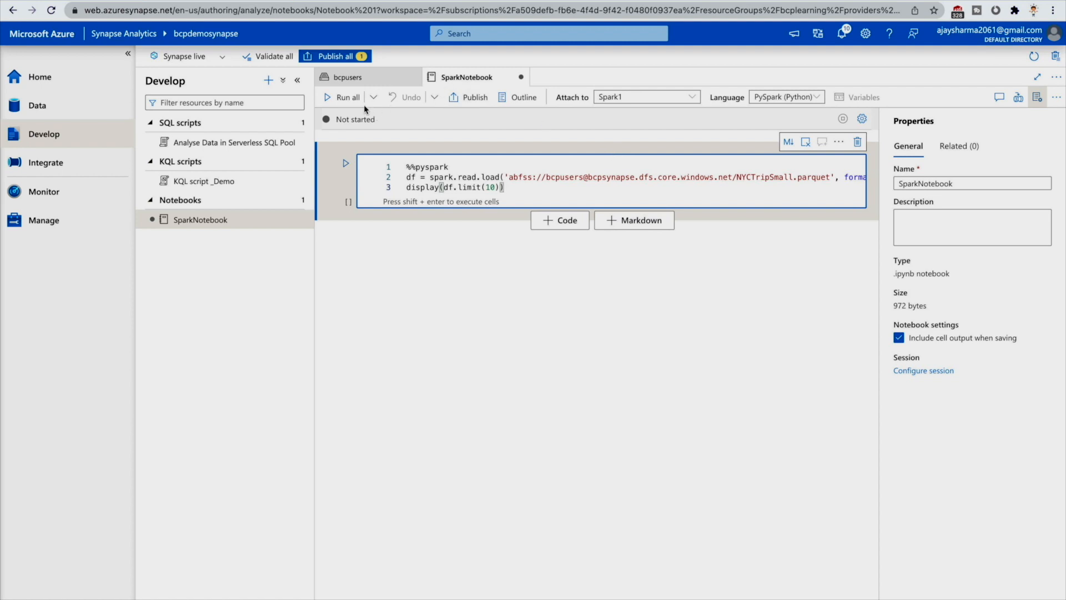
left_click(346, 99)
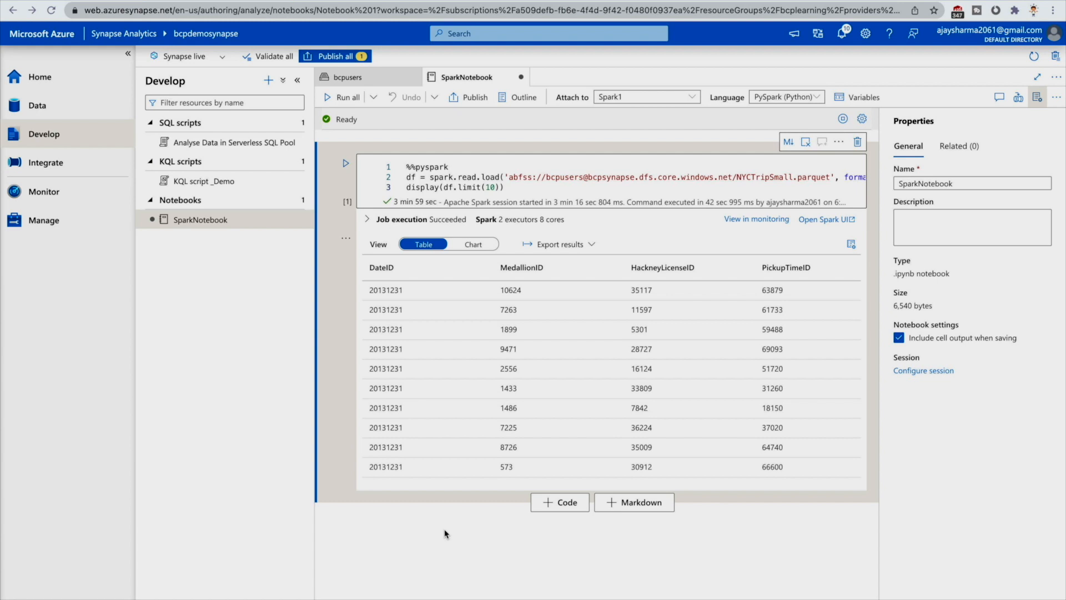
- Add a PySpark cell with df.printSchema(), run all cells, and review the printed schema
left_click(551, 512)
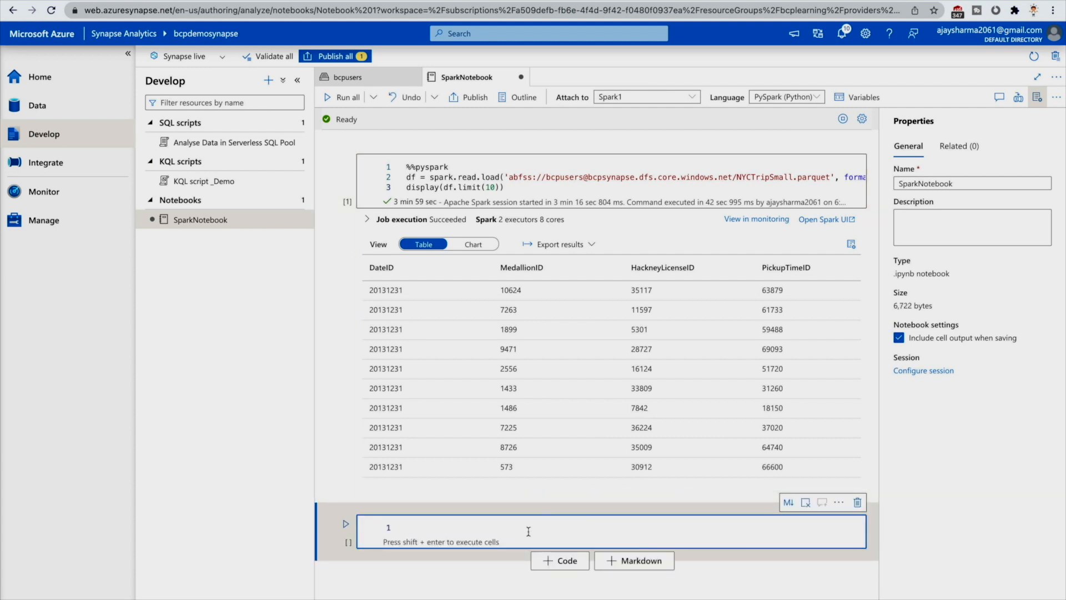
type("%%pyspark df.printSchema()")
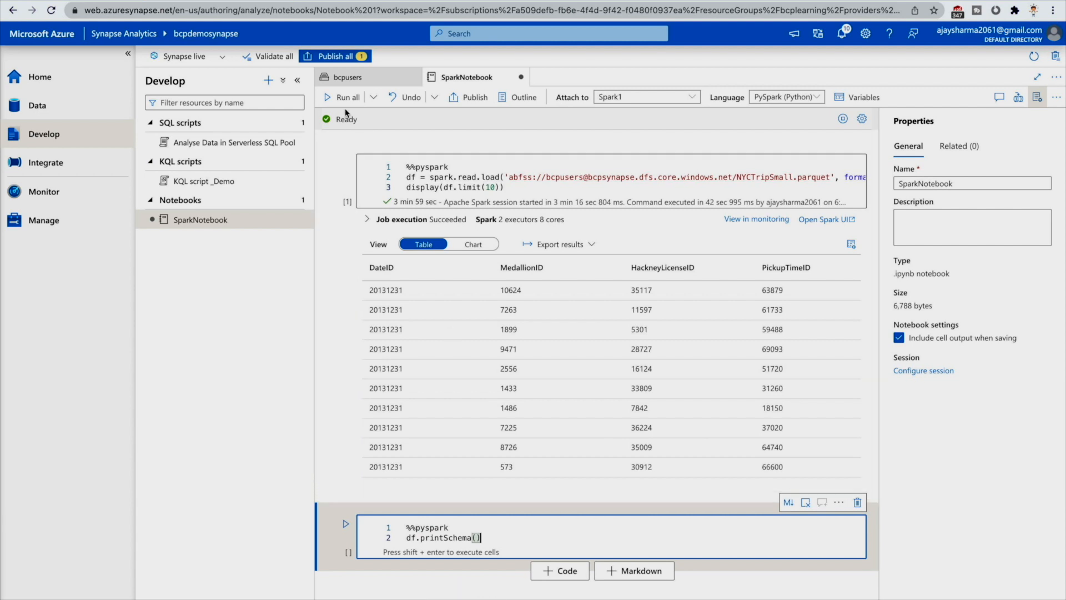
left_click(373, 98)
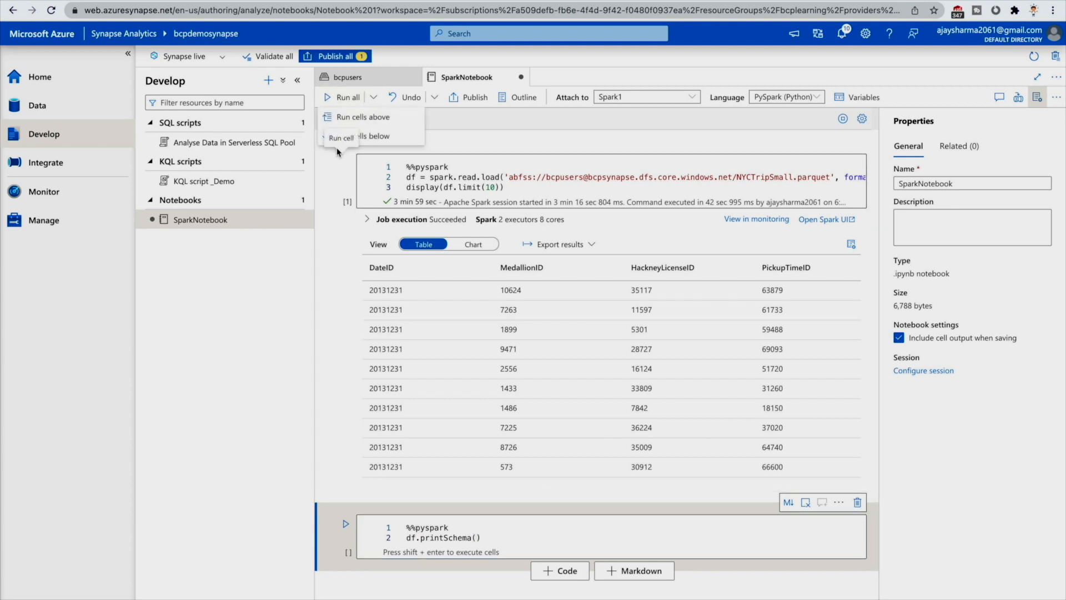
left_click(448, 134)
left_click(348, 97)
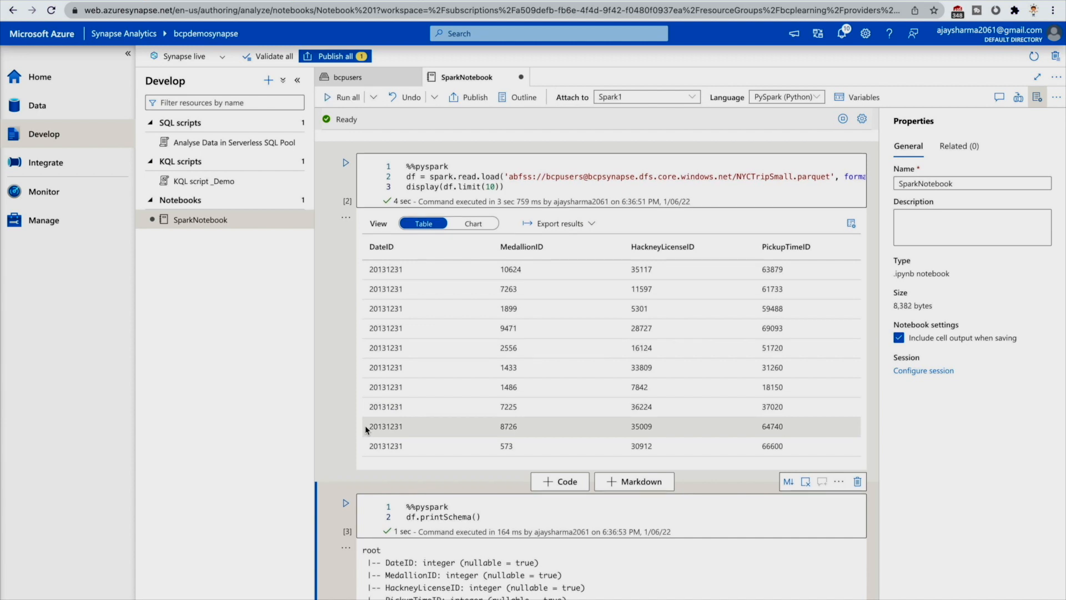
scroll(367, 429, "down", 3)
scroll(366, 425, "down", 4)
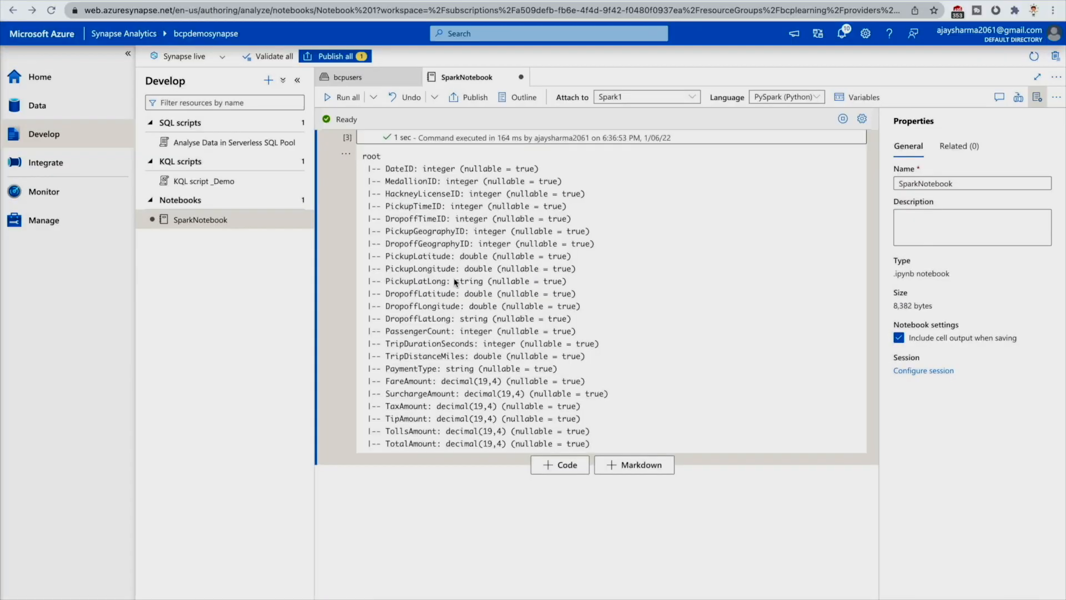
- Add a PySpark cell that creates the nyctaxi database if missing and saves df in overwrite mode as nyctaxi.trip, and run the notebook
left_click(553, 471)
left_click(442, 495)
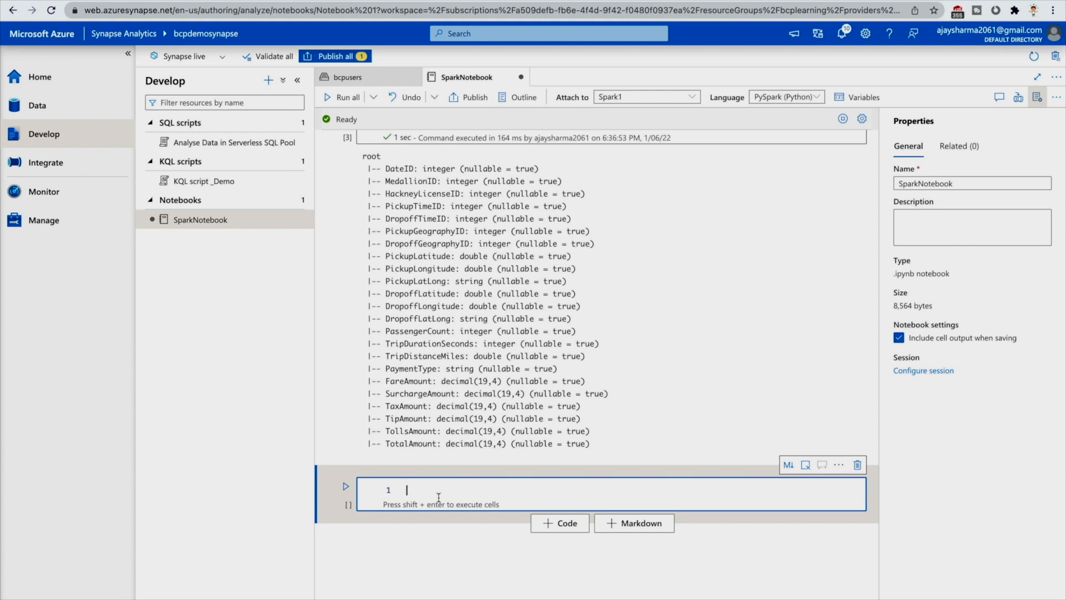
scroll(438, 497, "up", 10)
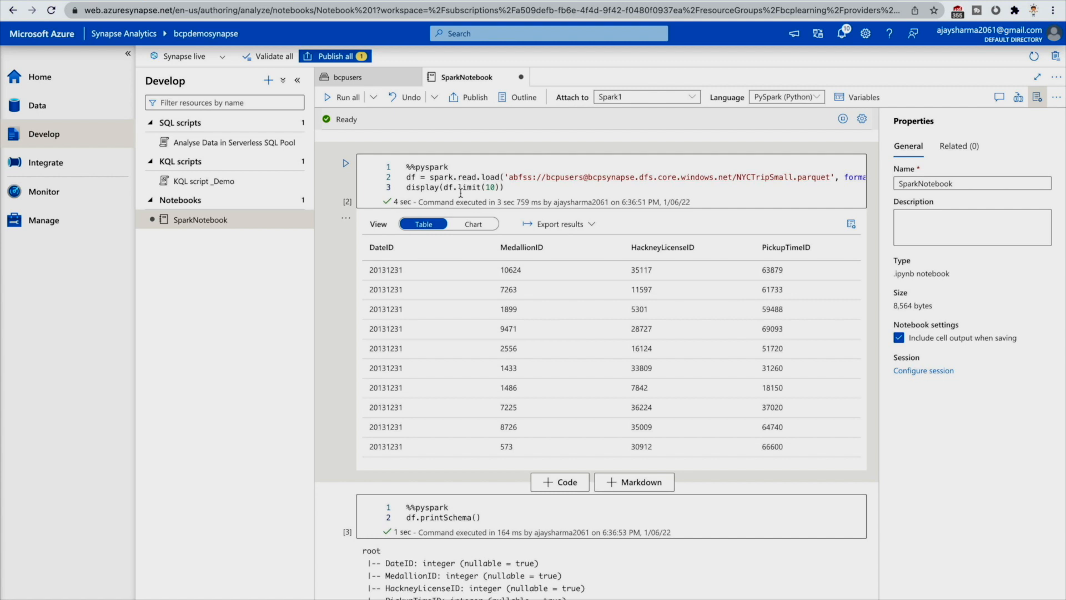
scroll(461, 193, "down", 10)
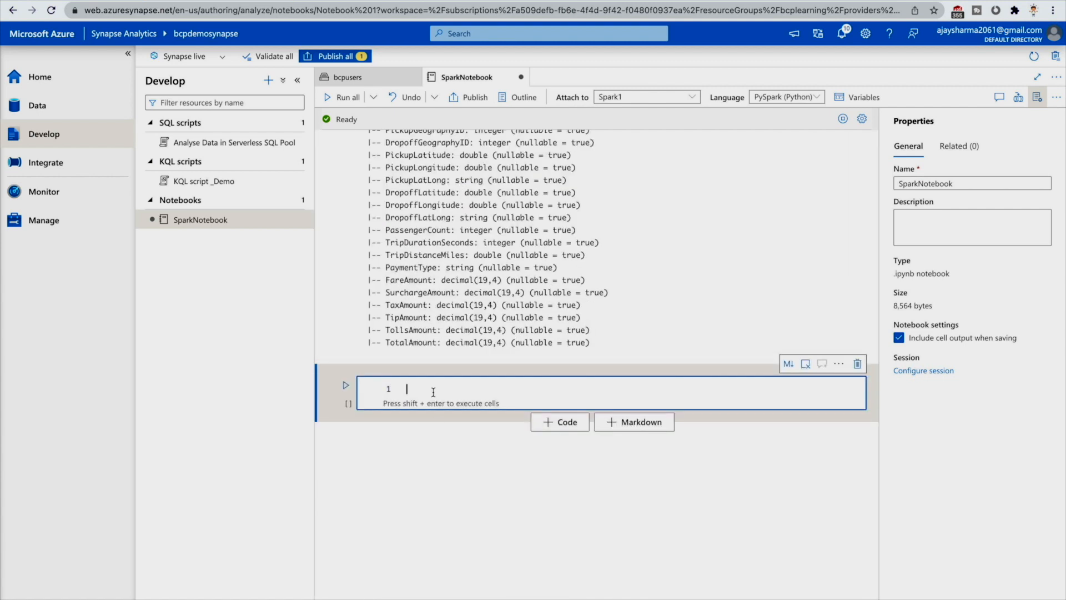
type("%%pyspark spark.sql(\"CREATE DATABASE IF NOT EXISTS nyctaxi\") df.write.mode(\"overwrite\").saveAsTable(\"nyctaxi.trip\")")
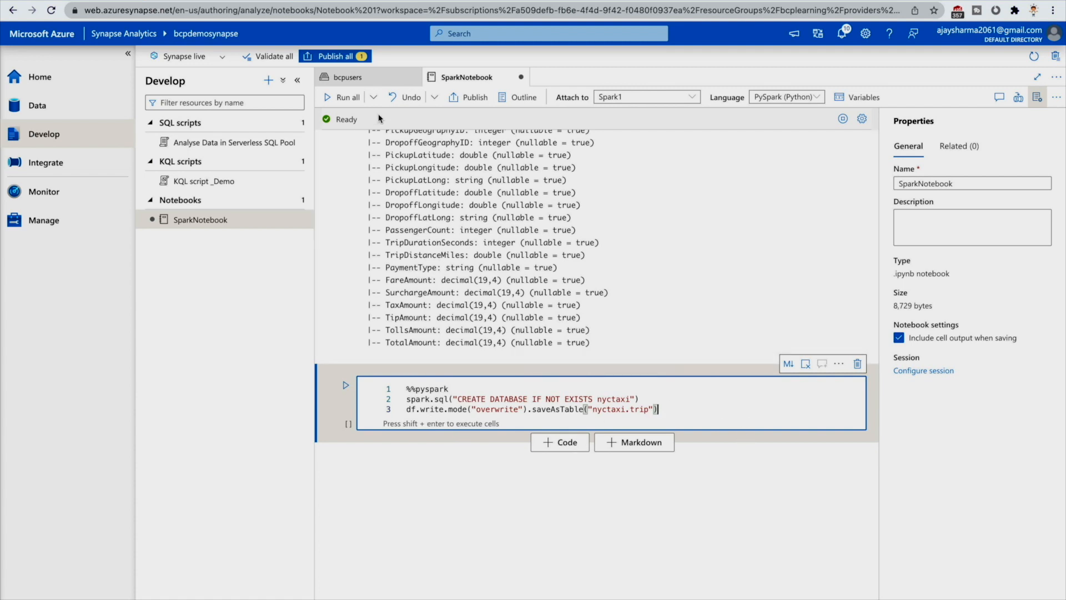
left_click(343, 97)
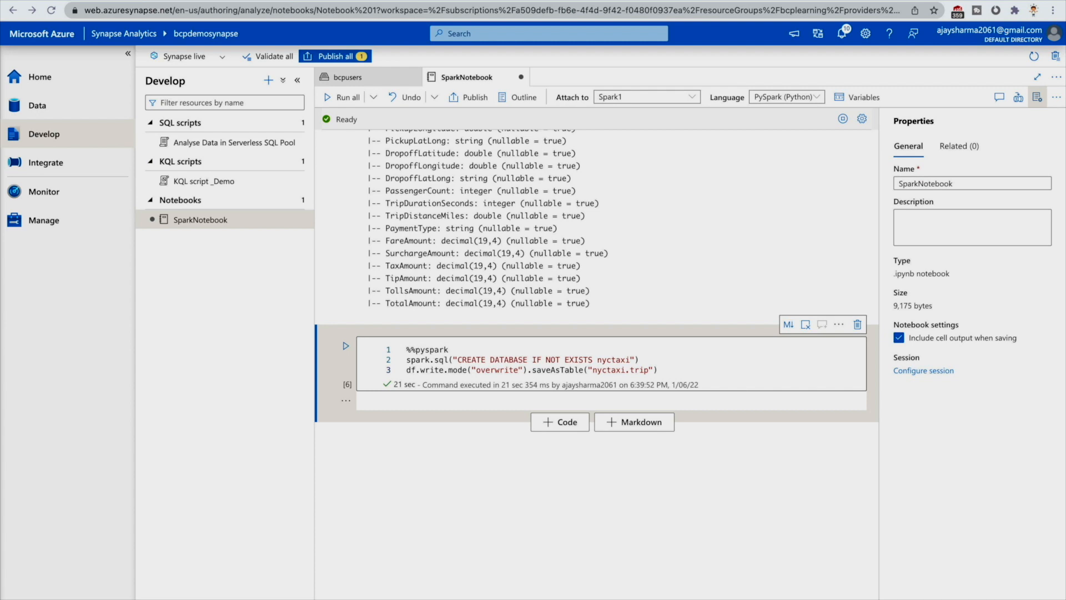
- Add a PySpark cell that displays SELECT * FROM nyctaxi.trip, run the notebook, and review the rows
left_click(543, 428)
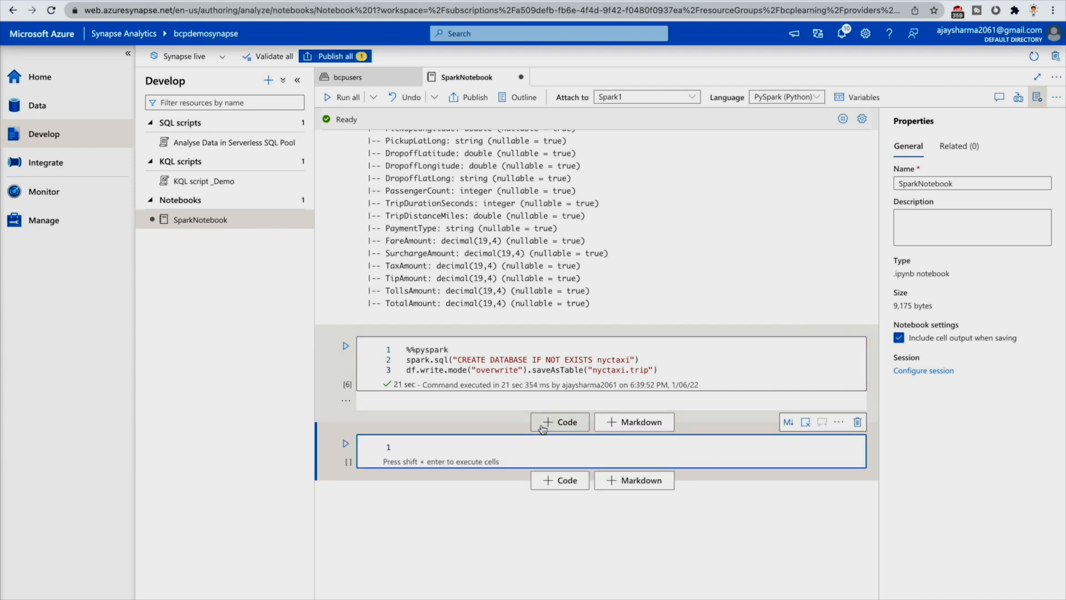
type("%%pyspark df = spark.sql(\"SELECT * FROM nyctaxi.trip\") display(df)")
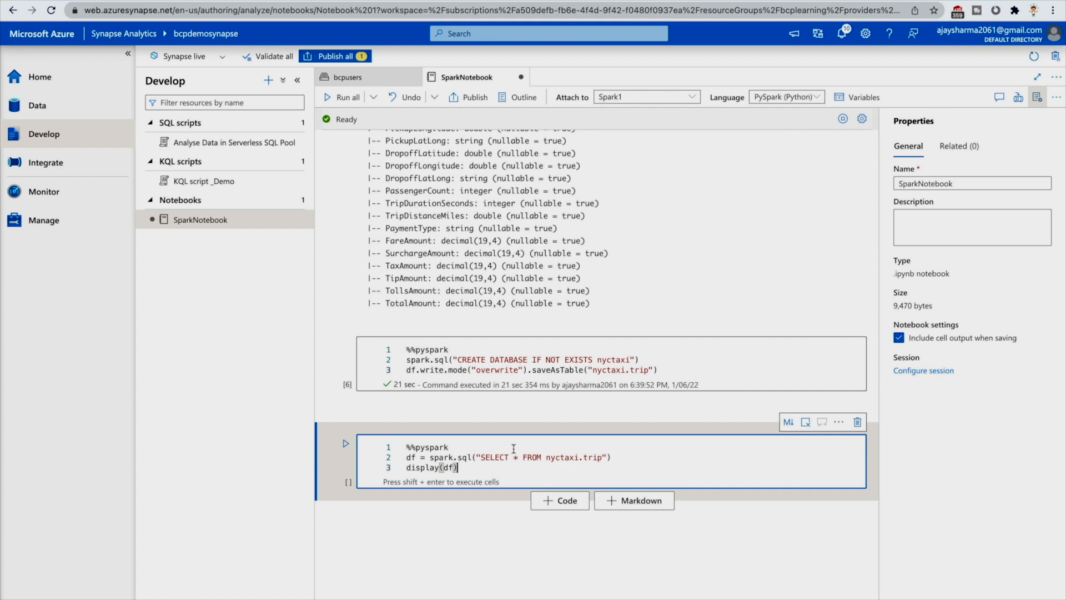
left_click(345, 98)
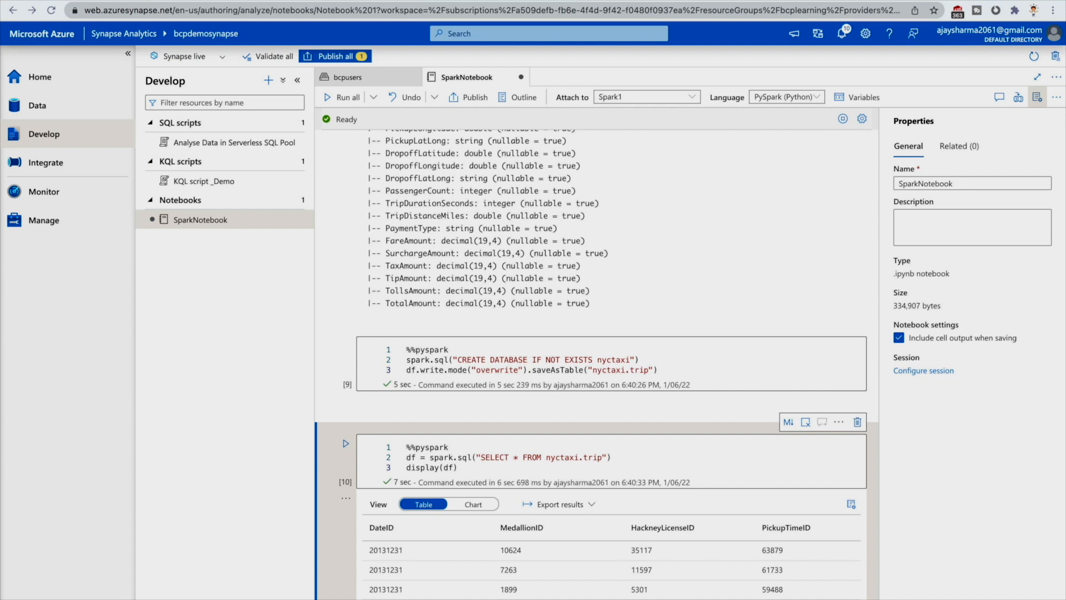
scroll(466, 179, "down", 10)
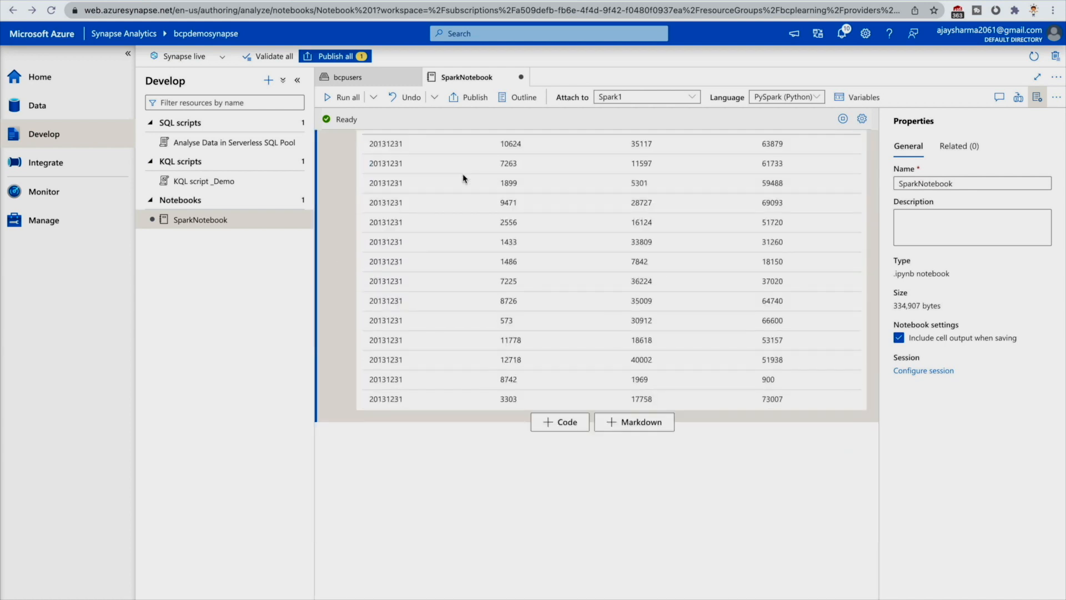
- Add and run a cell saving summed and average TripDistanceMiles per PassengerCount, both above 0, as nyctaxi.passengercountstats, and publish all changes
left_click(556, 423)
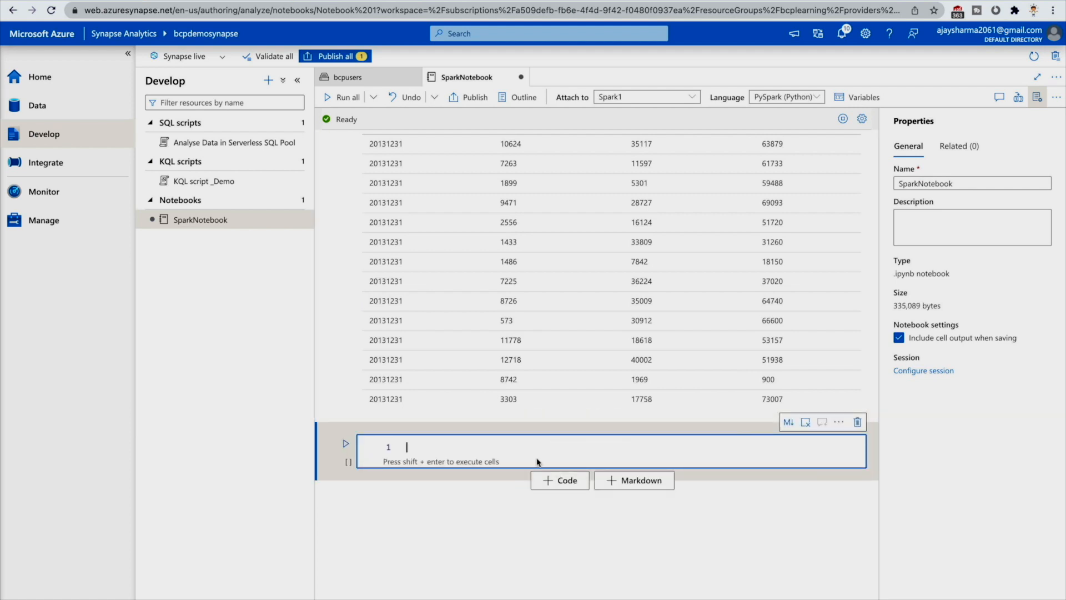
type("%%pyspark df = spark.sql(\"\"\"    SELECT PassengerCount,        SUM(TripDistanceMiles) as SumTripDistance,        AVG(TripDistanceMiles) as AvgTripDistance    FROM nyctaxi.trip    WHERE TripDistanceMiles > 0 AND PassengerCount > 0    GROUP BY PassengerCount    ORDER BY PassengerCount \"\"\") display(df) df.write.saveAsTable(\"nyctaxi.passengercountstats\")")
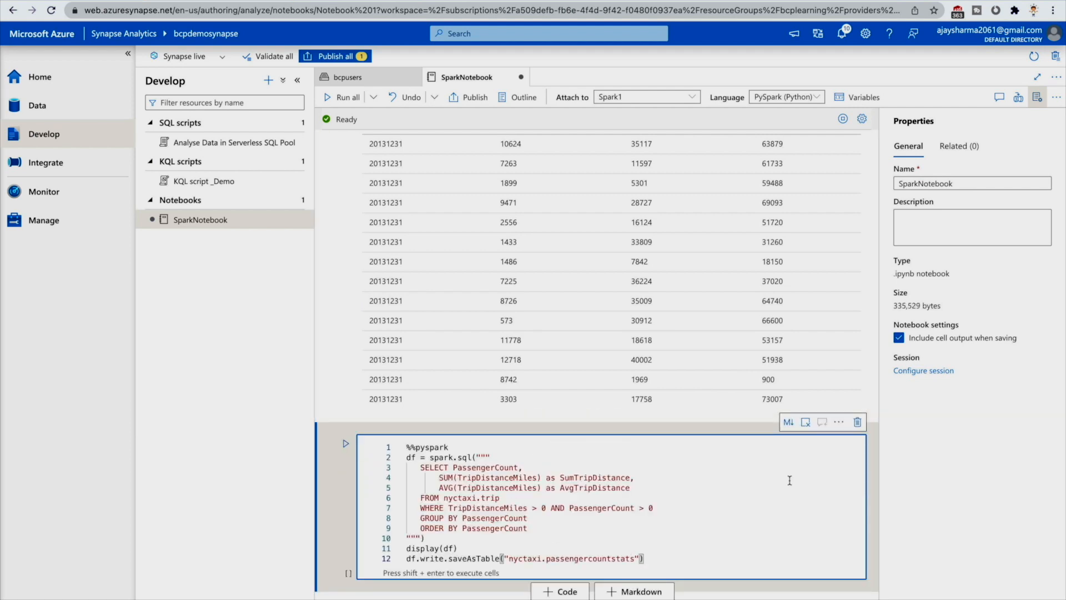
left_click(339, 98)
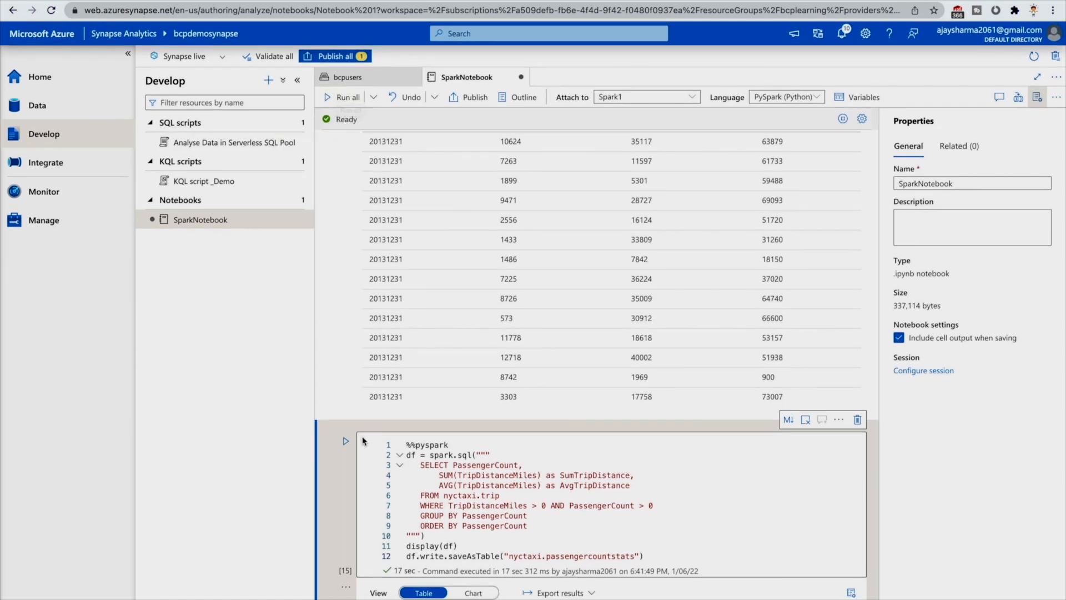
scroll(362, 440, "down", 6)
scroll(362, 439, "up", 1)
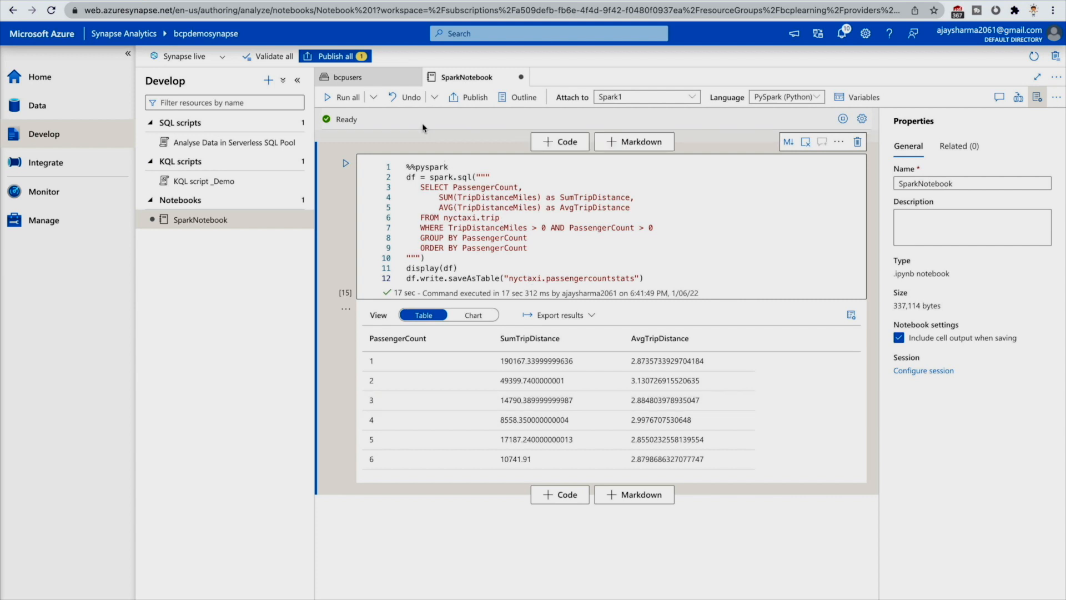
left_click(355, 56)
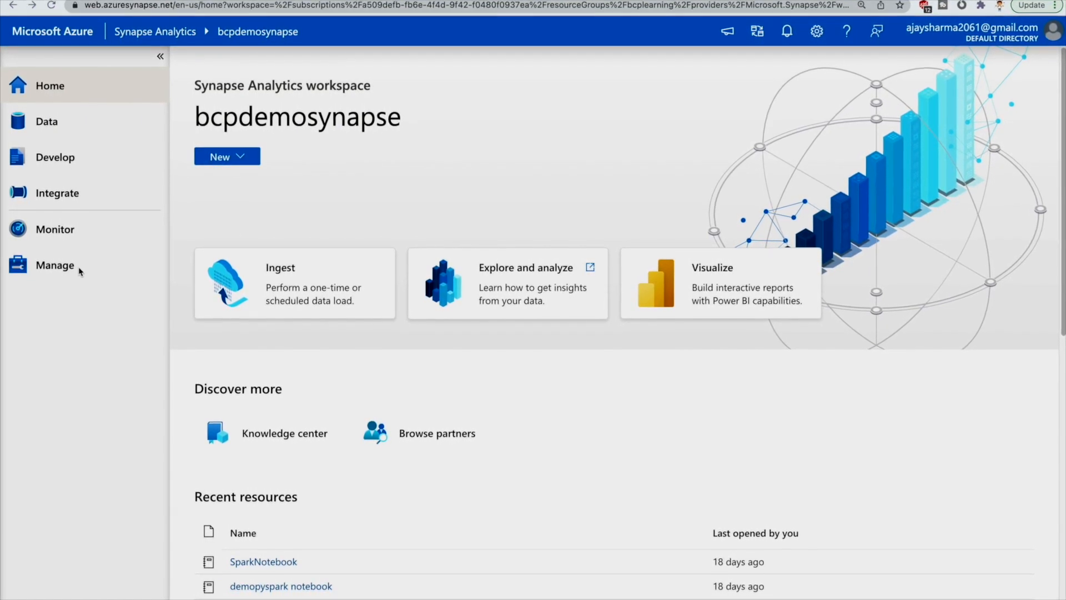
- Start a new dedicated SQL pool in the workspace and name it SQLPOOL1
left_click(56, 263)
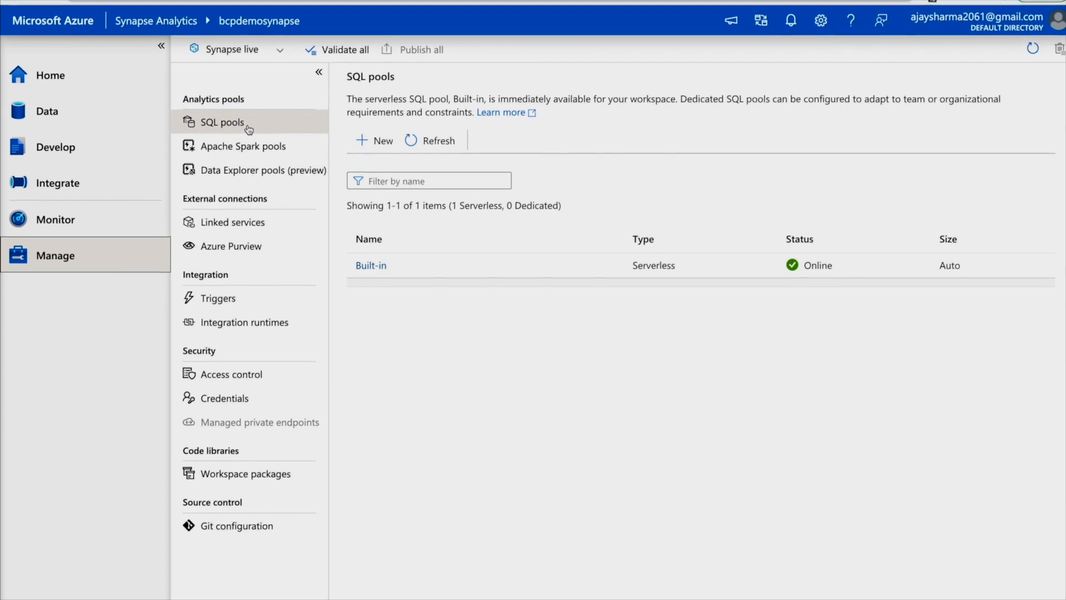
left_click(379, 144)
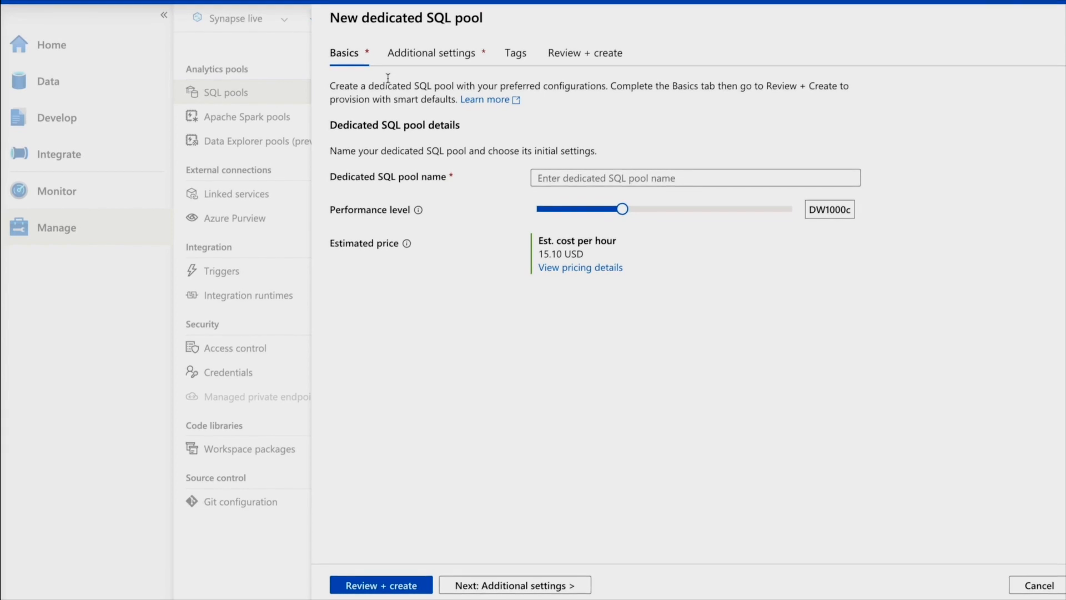
left_click(602, 176)
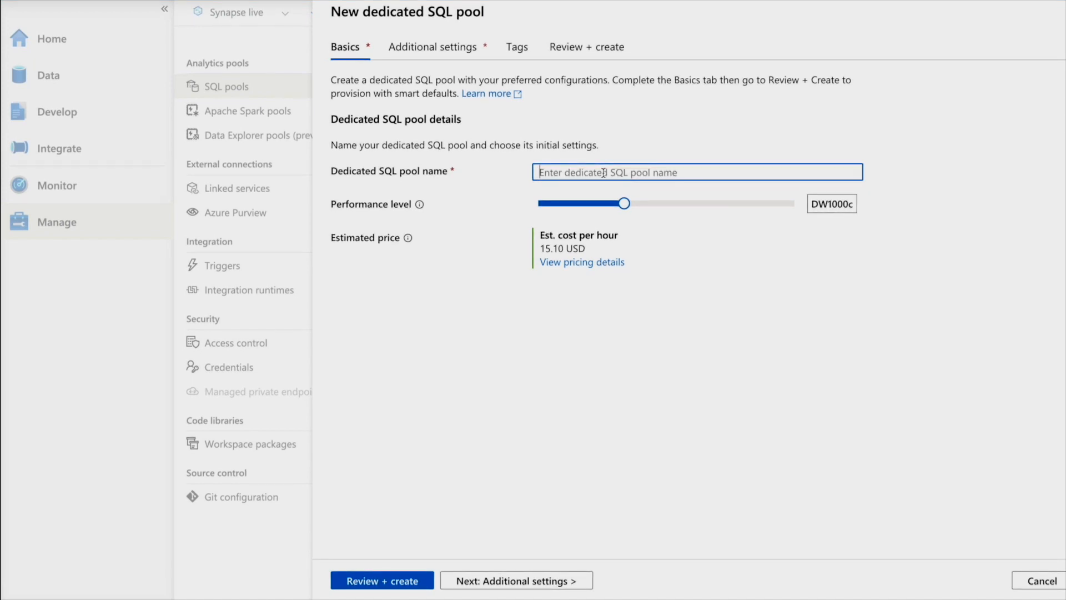
type("SQLPOOL1")
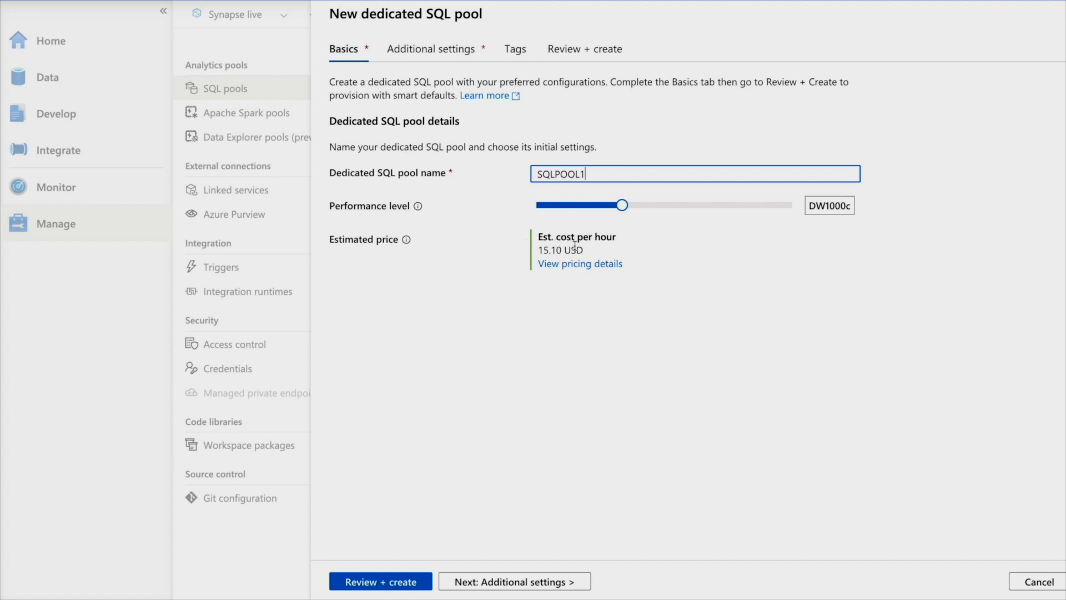
- Check the new dedicated SQL pool's pricing, additional settings and tags, and create SQLPOOL1 at performance level DW1000c
left_click(608, 264)
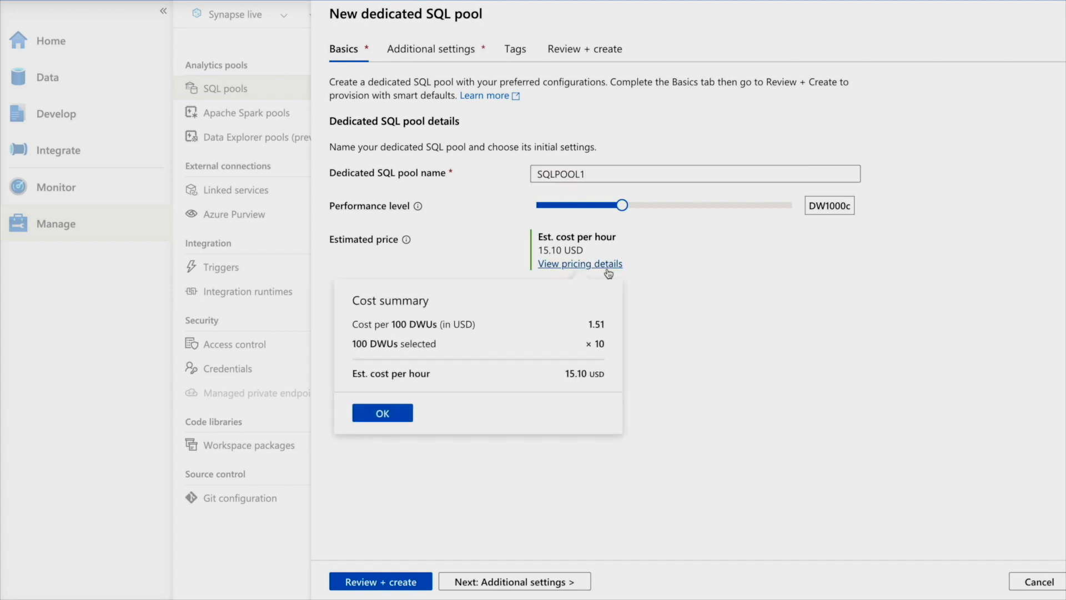
left_click(404, 418)
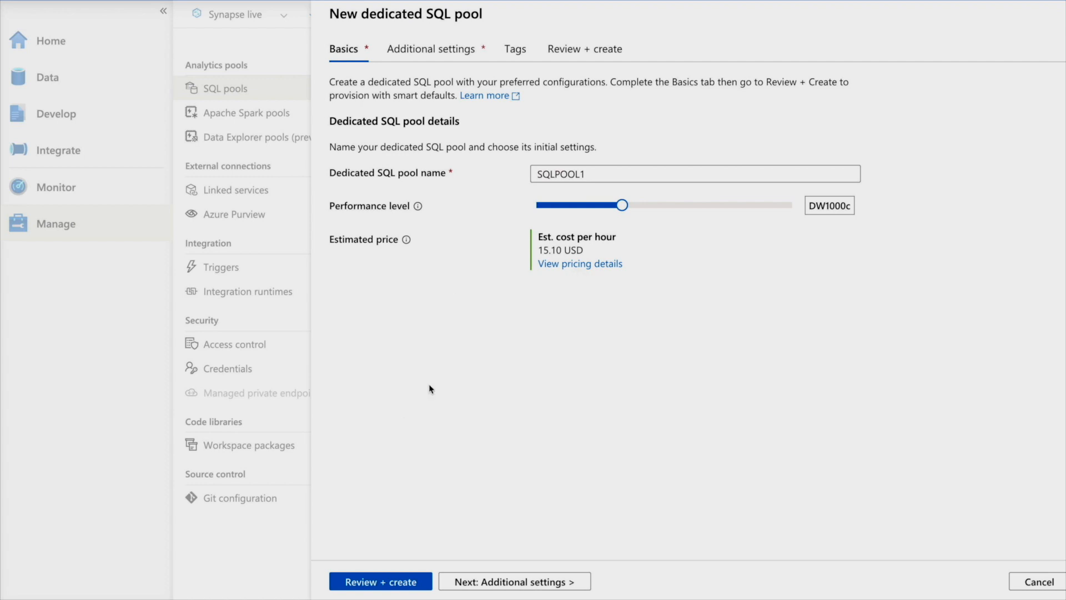
left_click(432, 53)
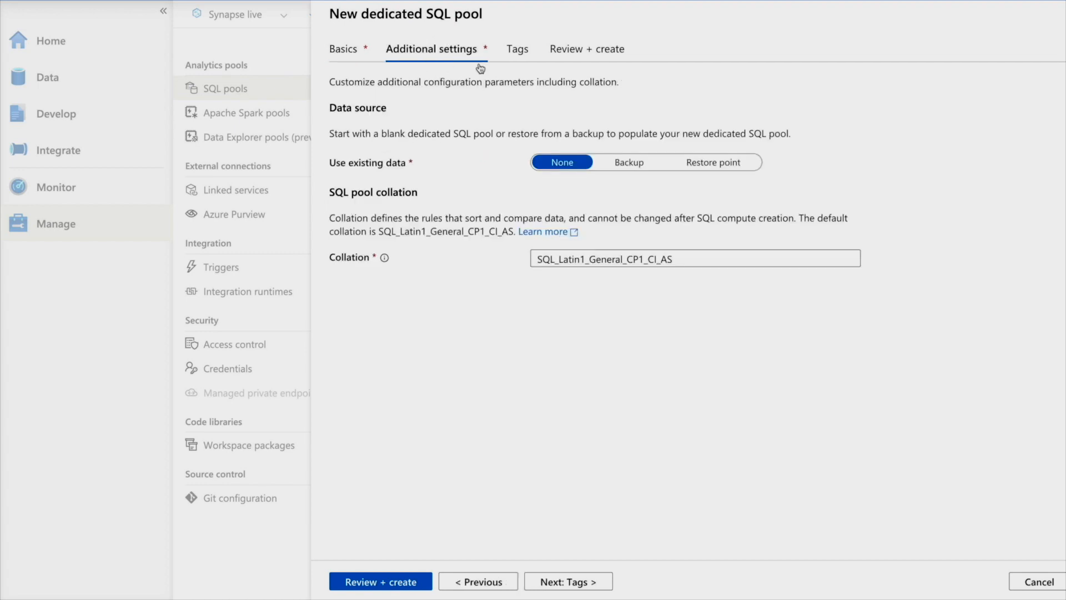
left_click(513, 53)
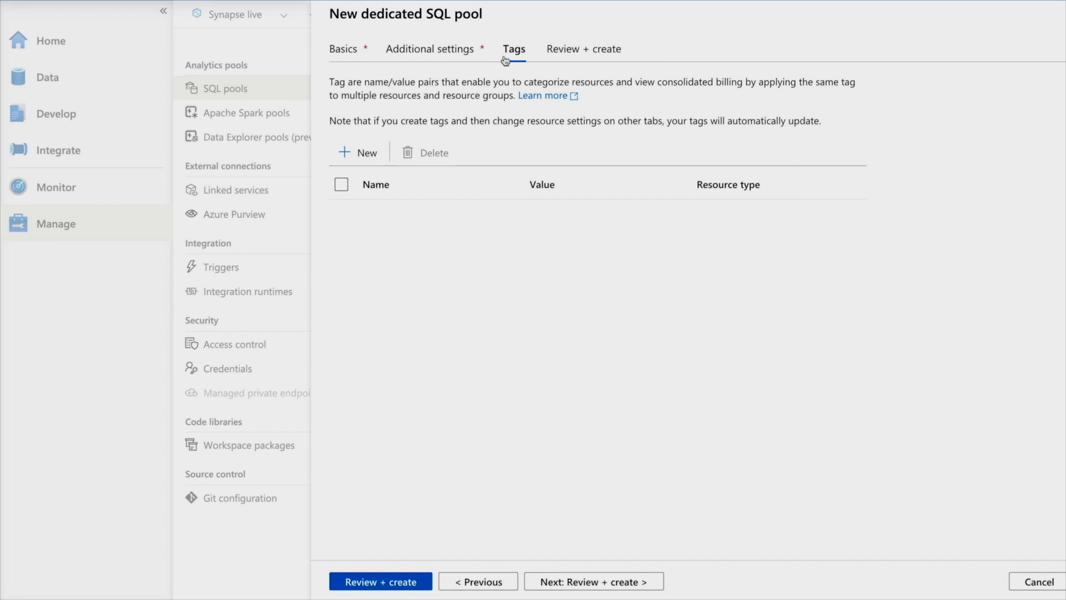
left_click(339, 51)
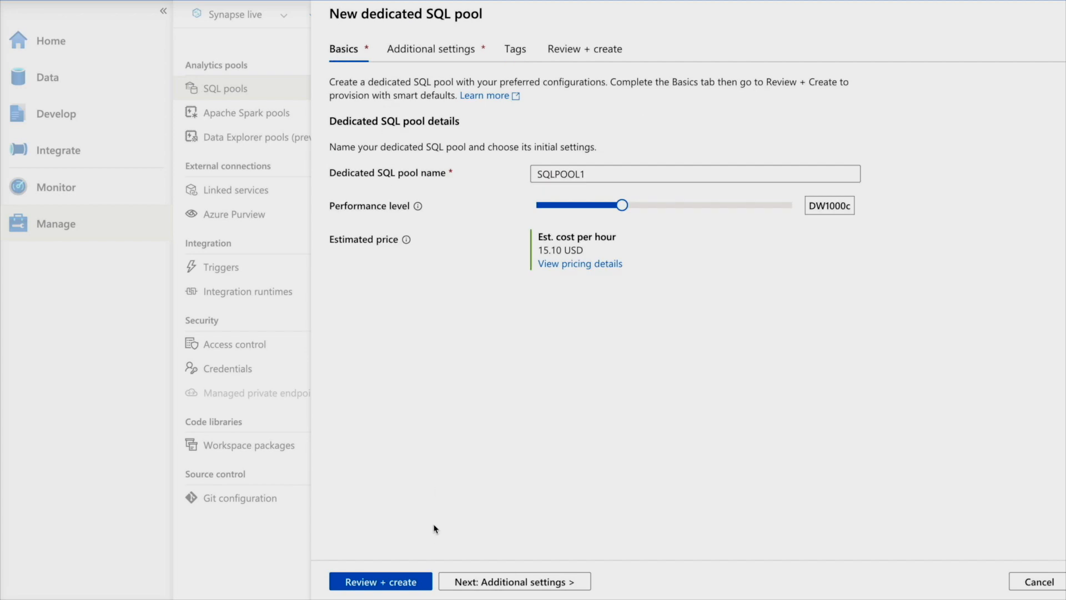
left_click(407, 588)
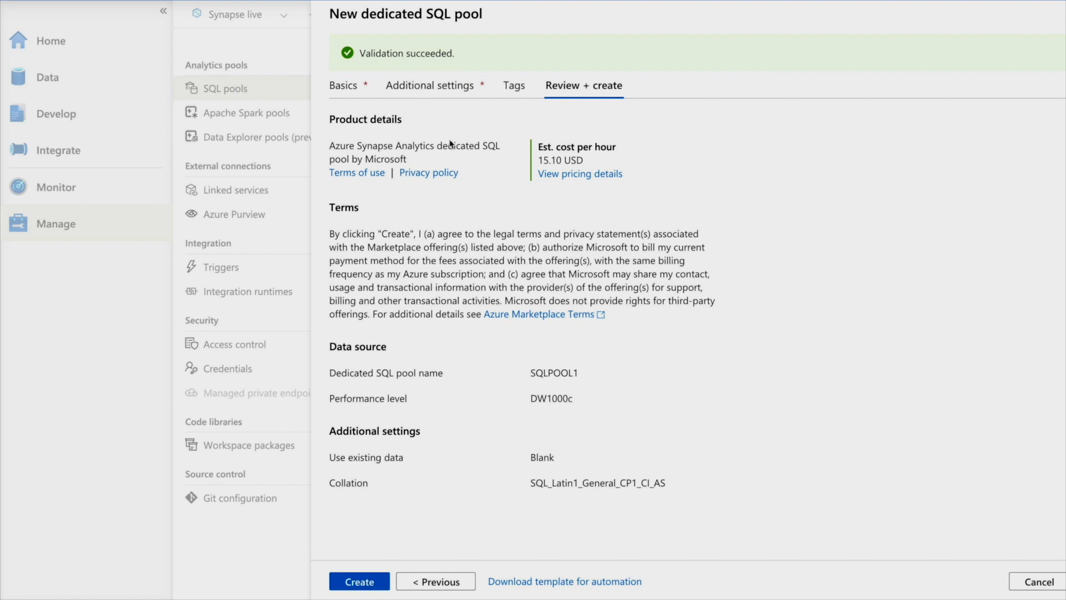
left_click(366, 587)
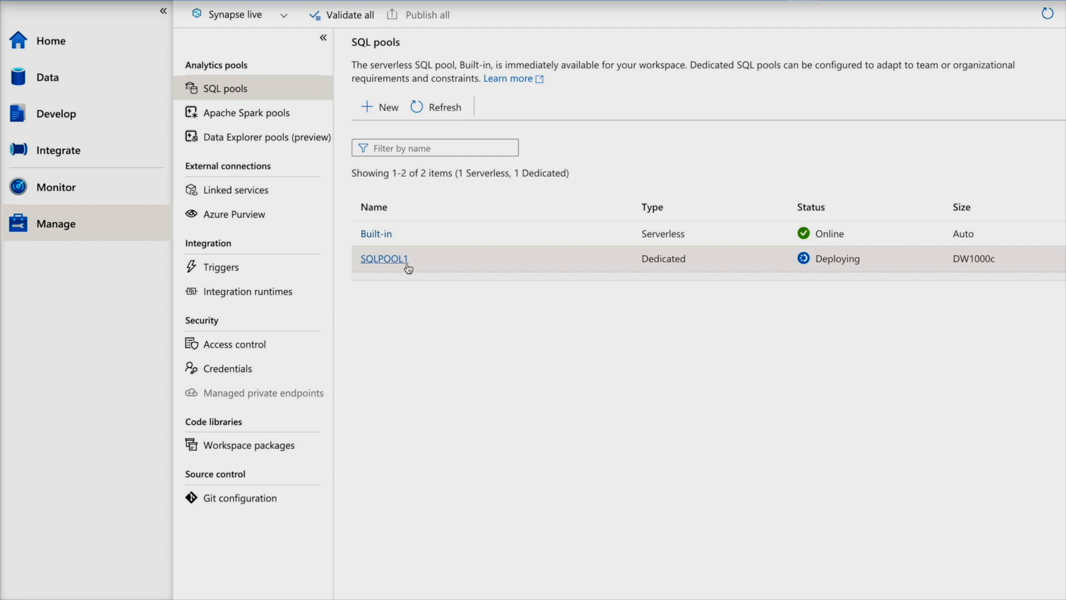
- Refresh the workspace data resources and examine the object folders of the SQLPOOL1 database
left_click(48, 77)
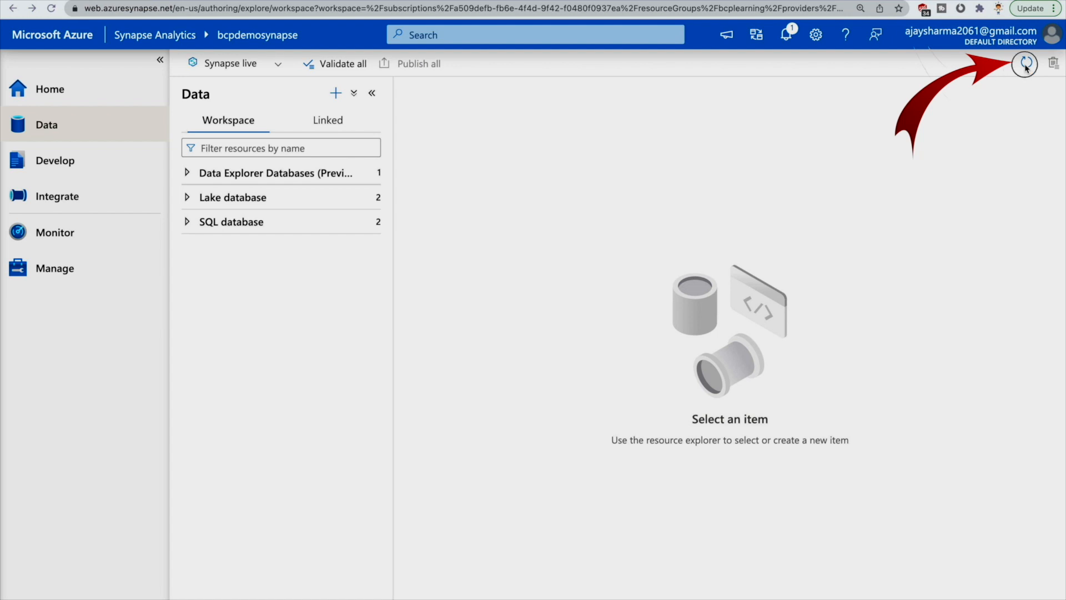
left_click(1026, 64)
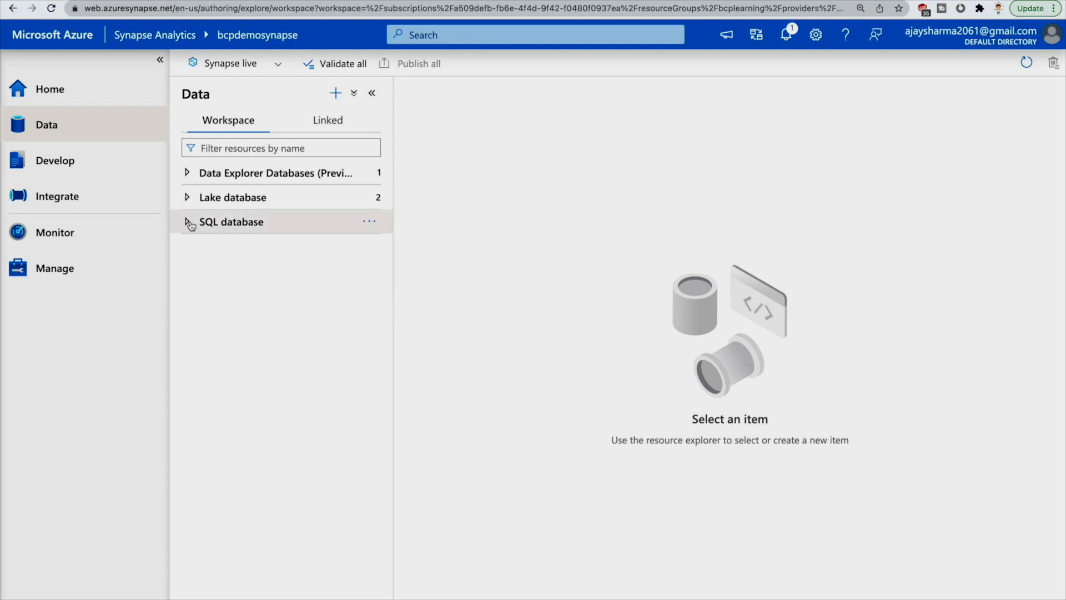
left_click(189, 222)
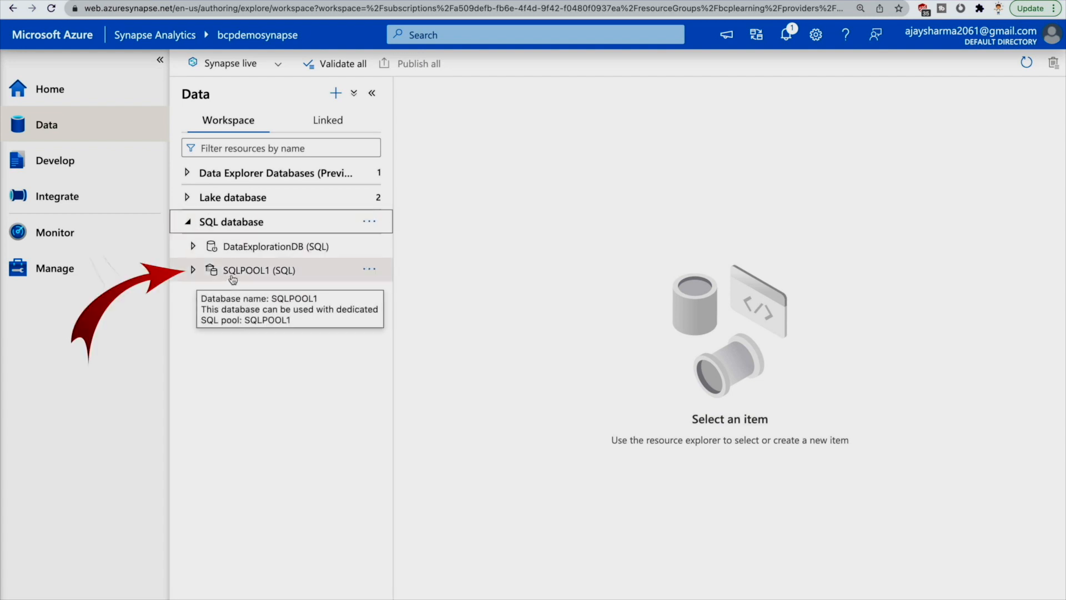
left_click(193, 270)
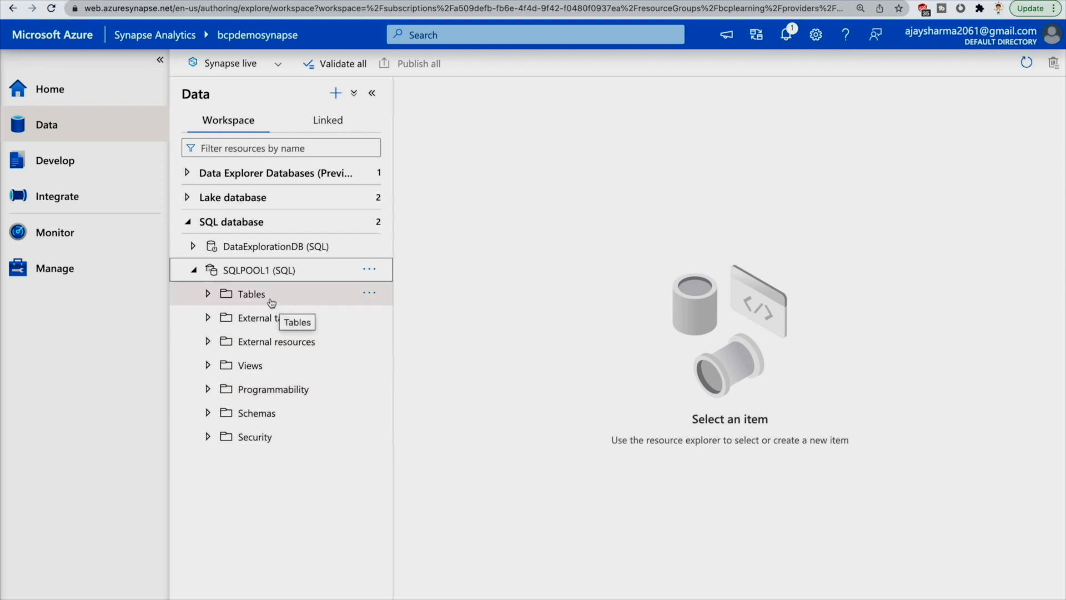
left_click(192, 271)
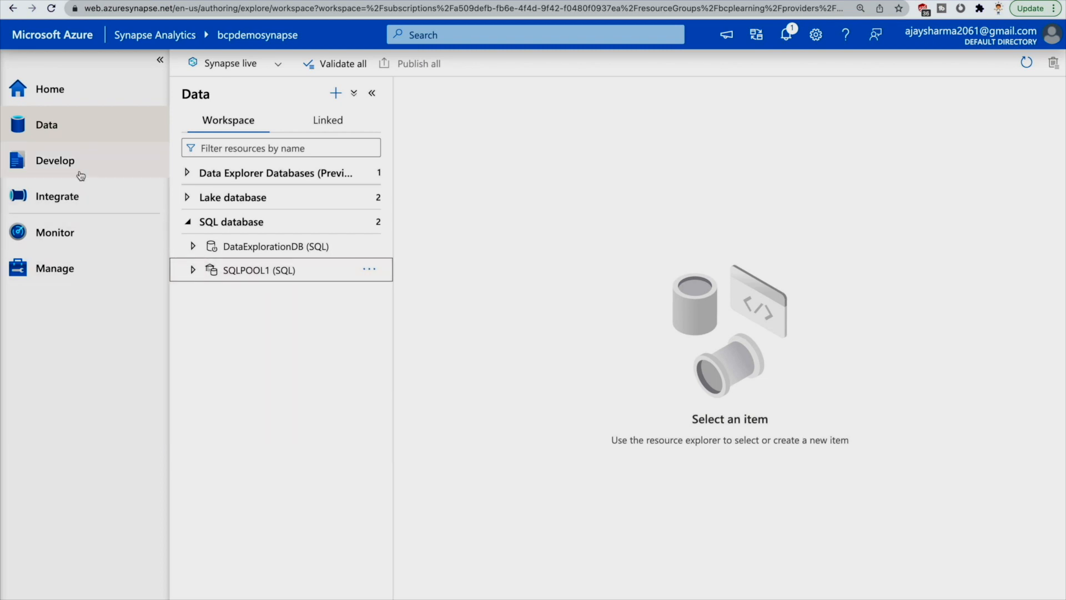
- Create a new SQL script and connect it to the dedicated pool SQLPOOL1
left_click(39, 167)
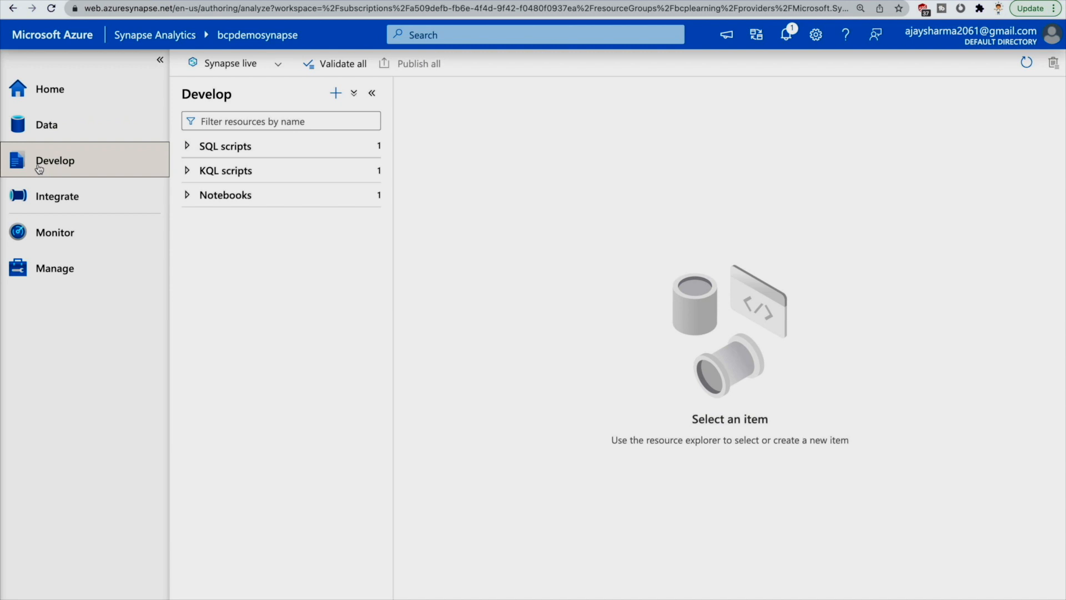
left_click(335, 94)
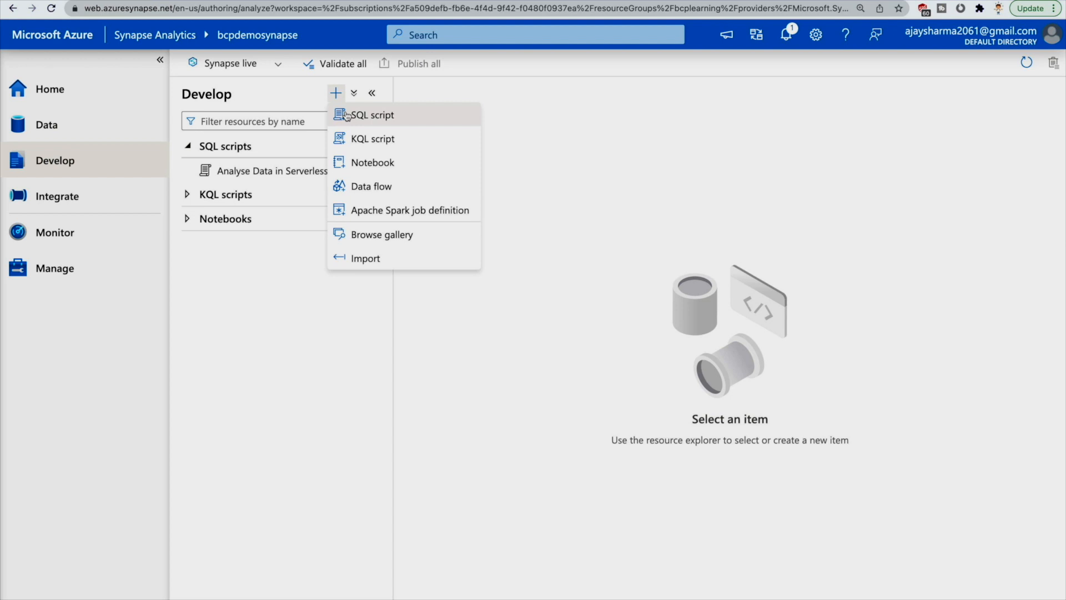
left_click(347, 116)
left_click(778, 114)
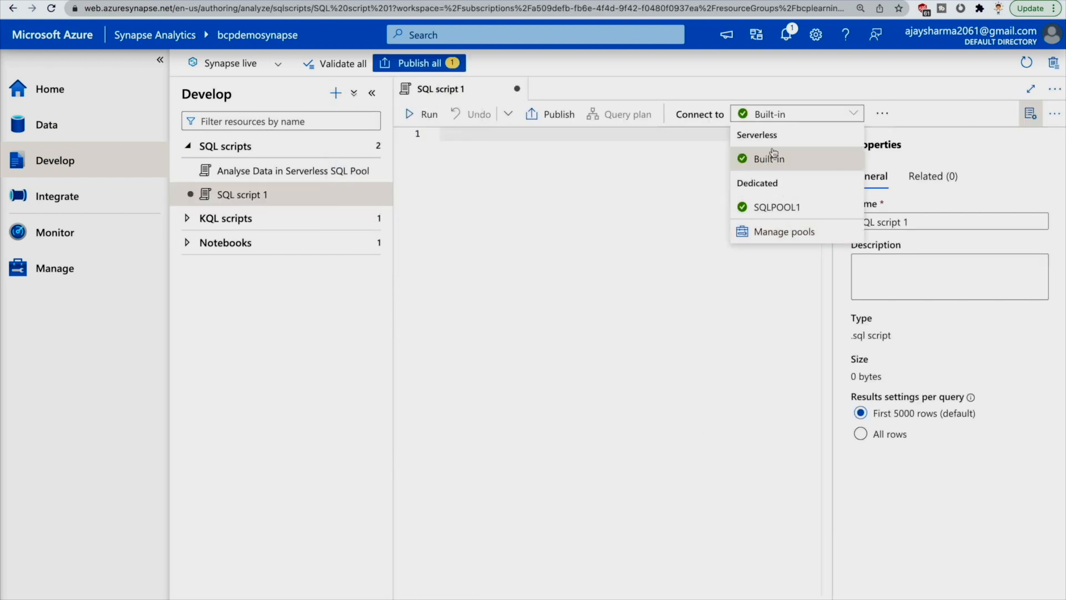
left_click(776, 210)
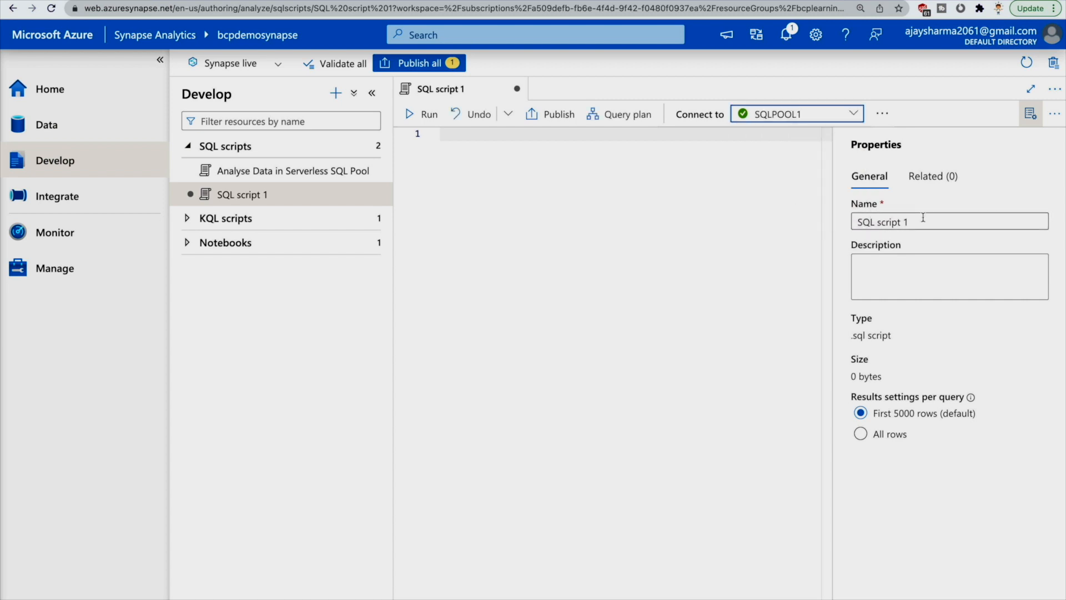
- Name the script "Load the NYC Taxi Data into SQLPOOL1" and set its query results to all rows
left_click_drag(915, 221, 856, 221)
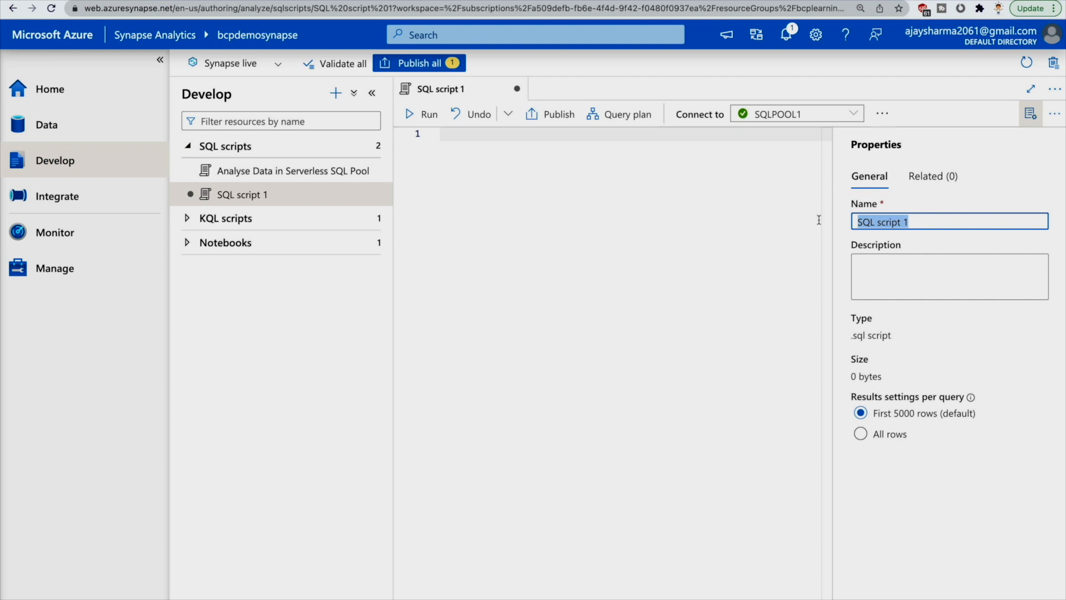
type("Load the NYC Taxi Data into SQLPOOL1")
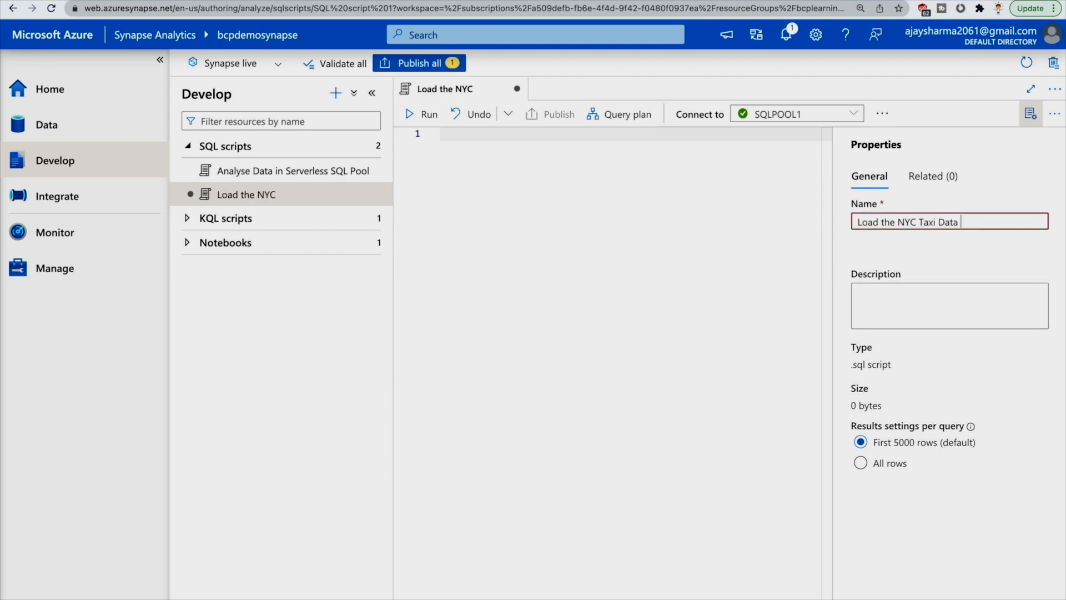
left_click(909, 271)
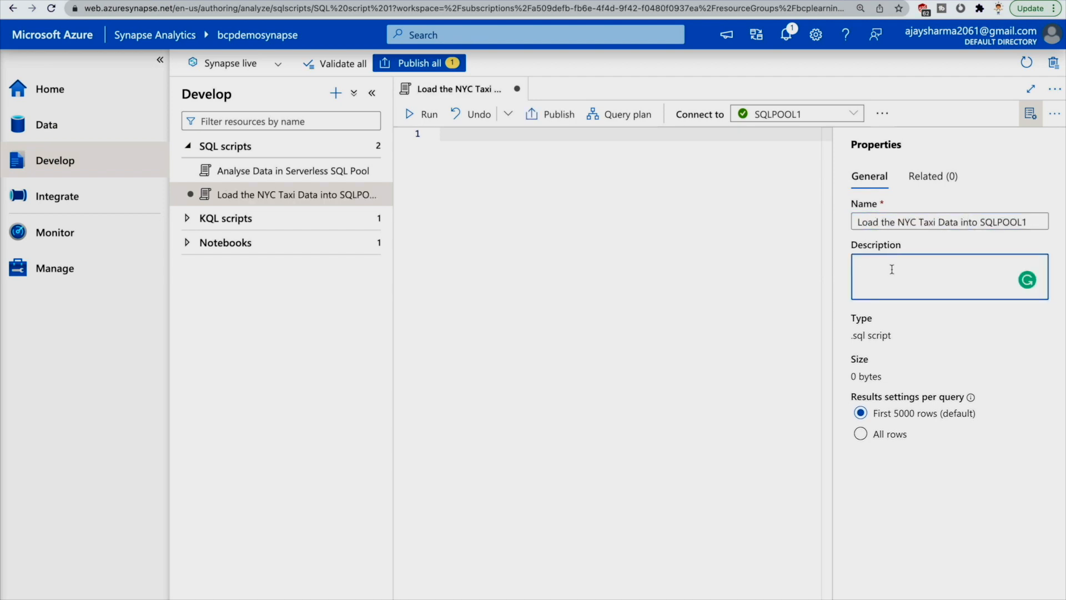
left_click(891, 439)
- Paste the code that creates dbo.NYCTaxiTripSmall and copies NYCTripSmall.parquet into it, hide the script properties, and review the source path
left_click(552, 224)
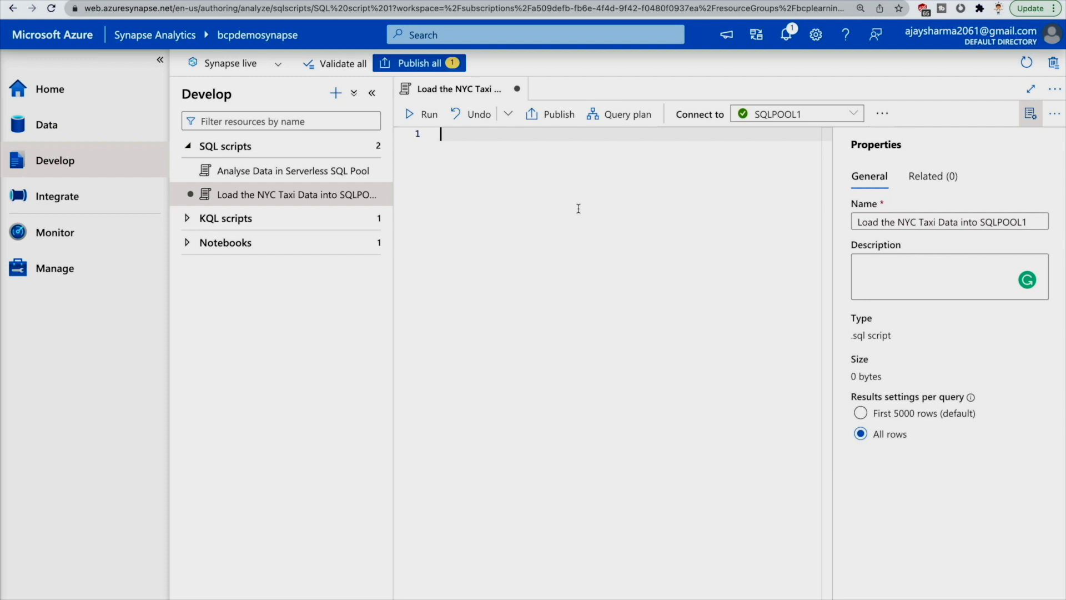
key("ctrl+v")
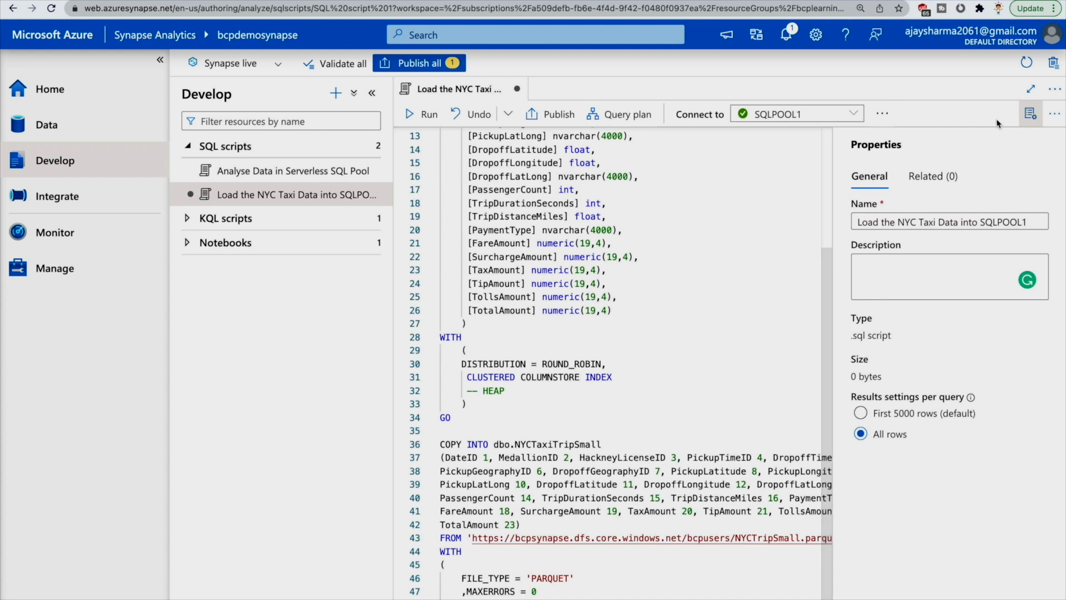
left_click(1028, 115)
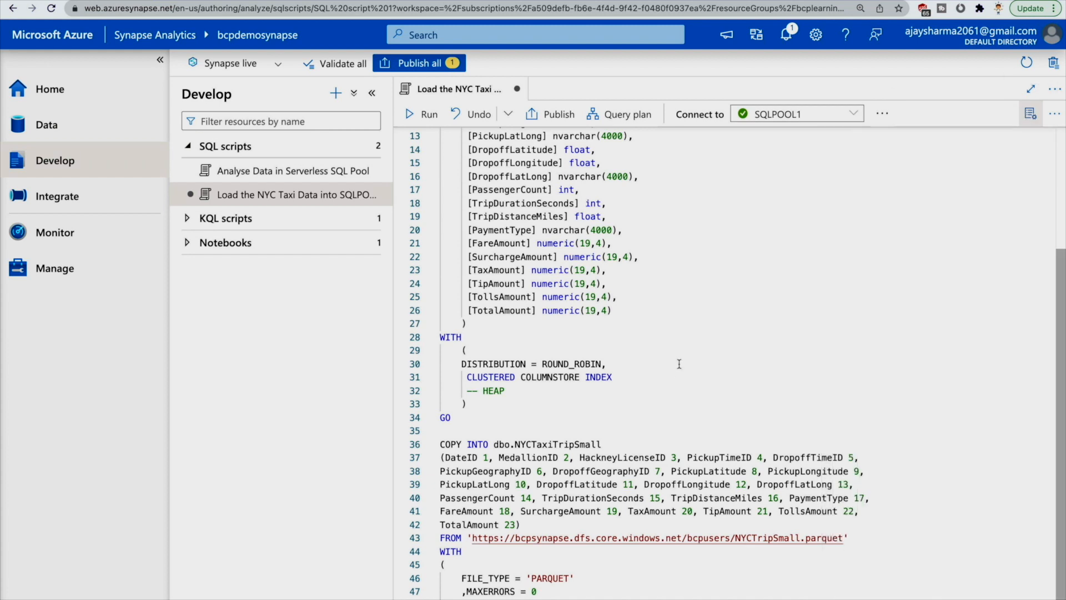
left_click_drag(870, 541, 467, 538)
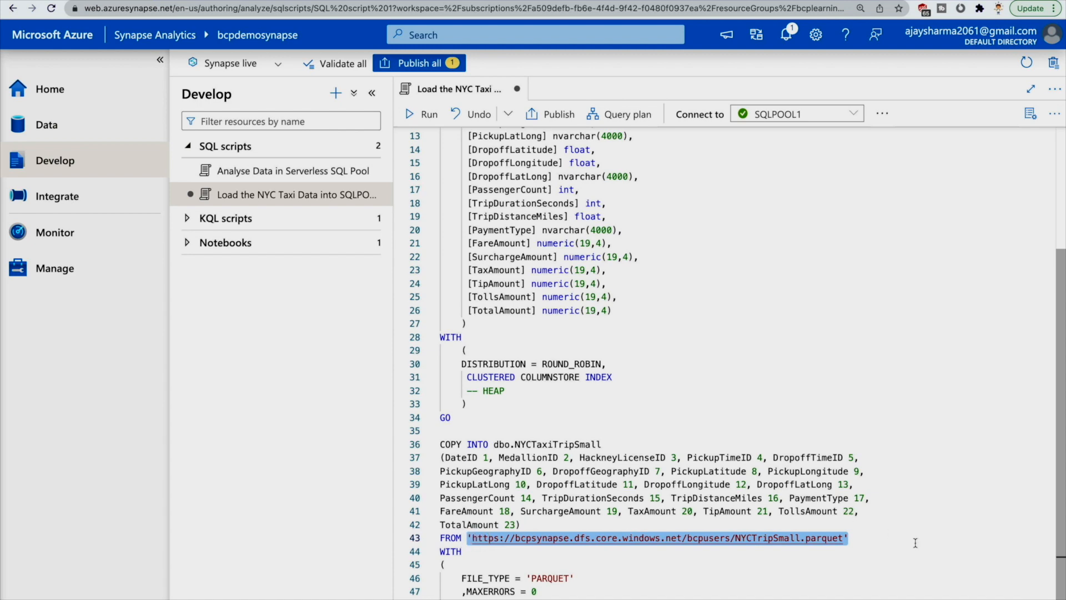
scroll(915, 542, "up", 3)
scroll(916, 543, "down", 3)
scroll(916, 542, "up", 3)
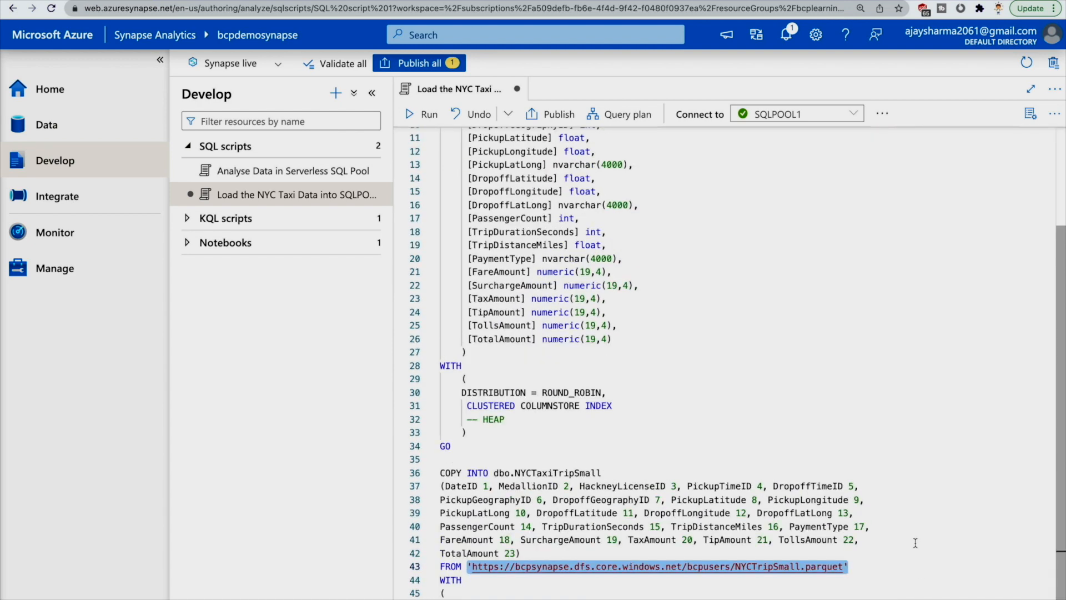
left_click(820, 373)
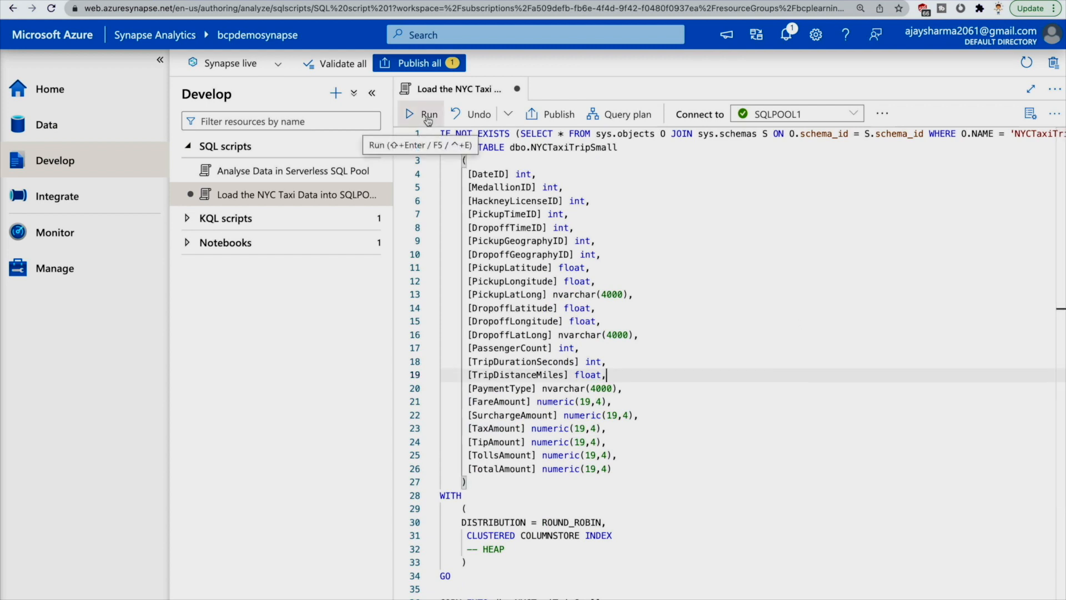
- Check that the script is connected to SQLPOOL1 and run it to load the taxi data
left_click(754, 118)
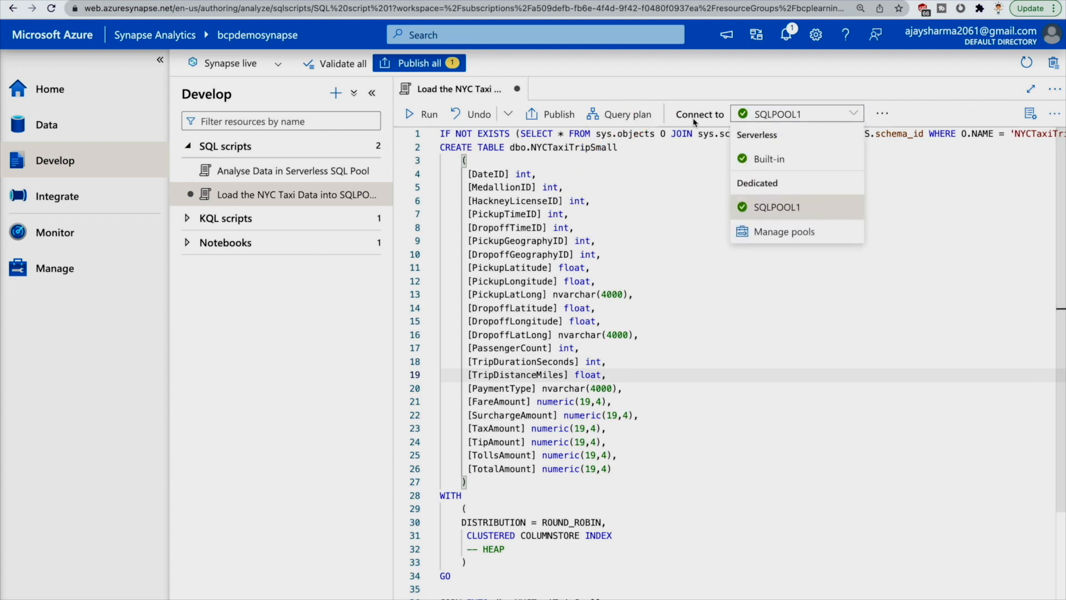
left_click(640, 183)
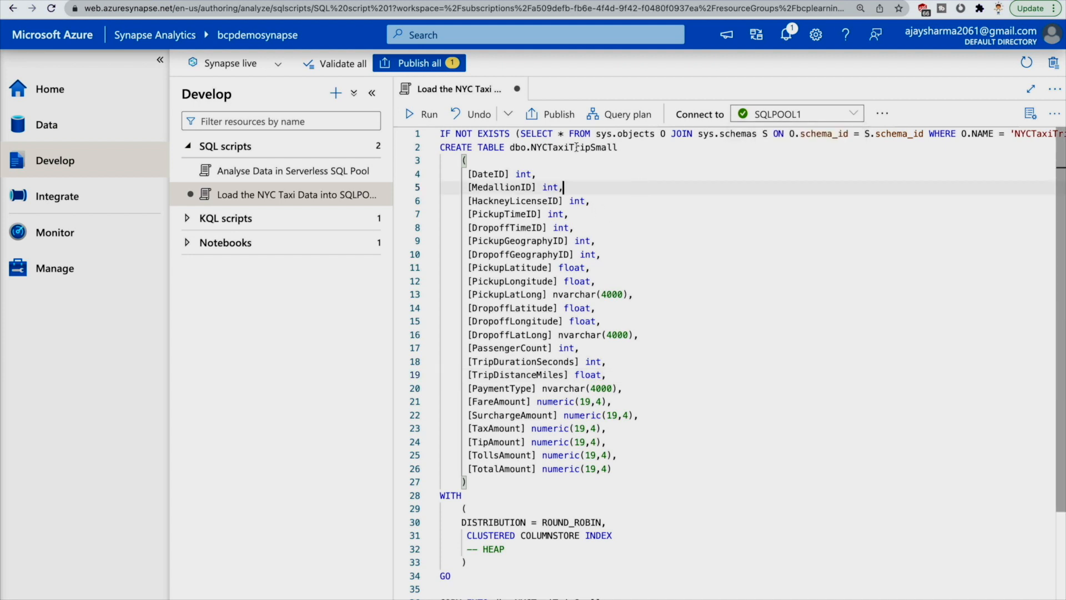
left_click(417, 116)
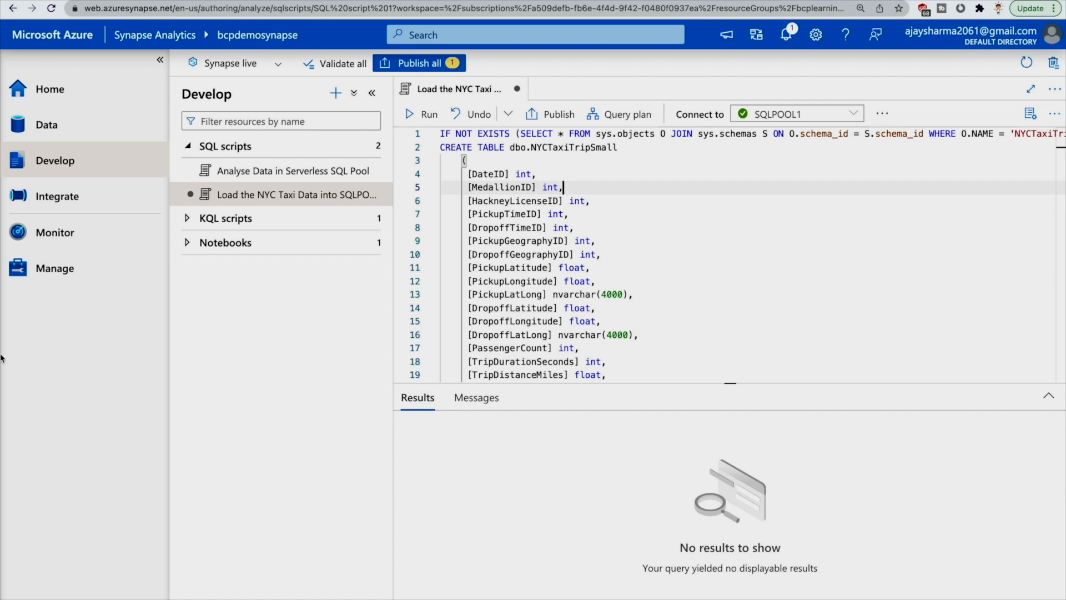
- Locate the dbo.NYCTaxiTripSmall table in the SQLPOOL1 database, compare its name with the script, and examine its columns
left_click(37, 130)
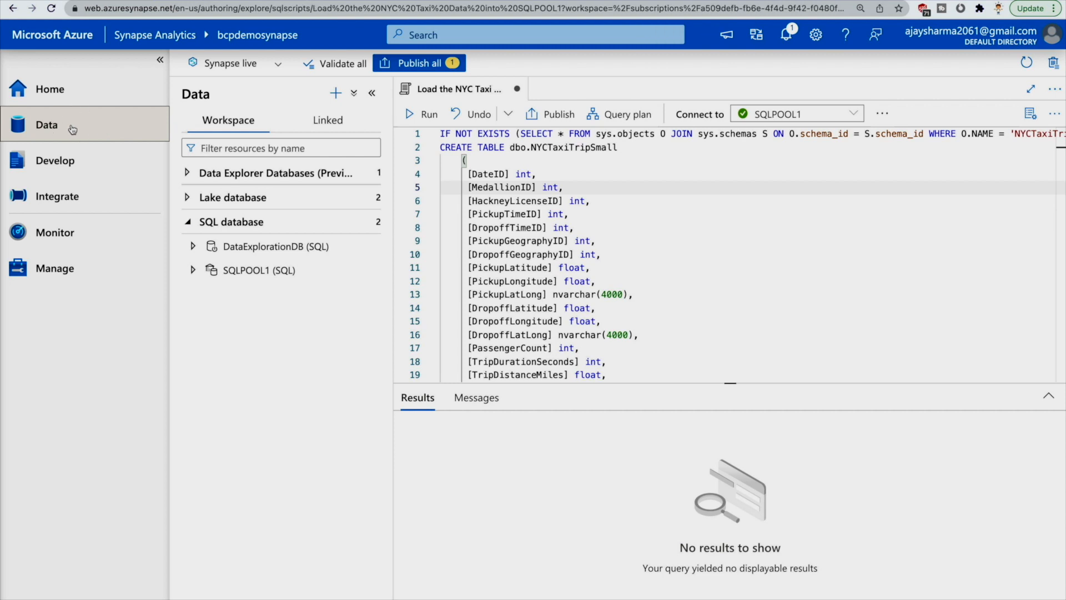
left_click(194, 270)
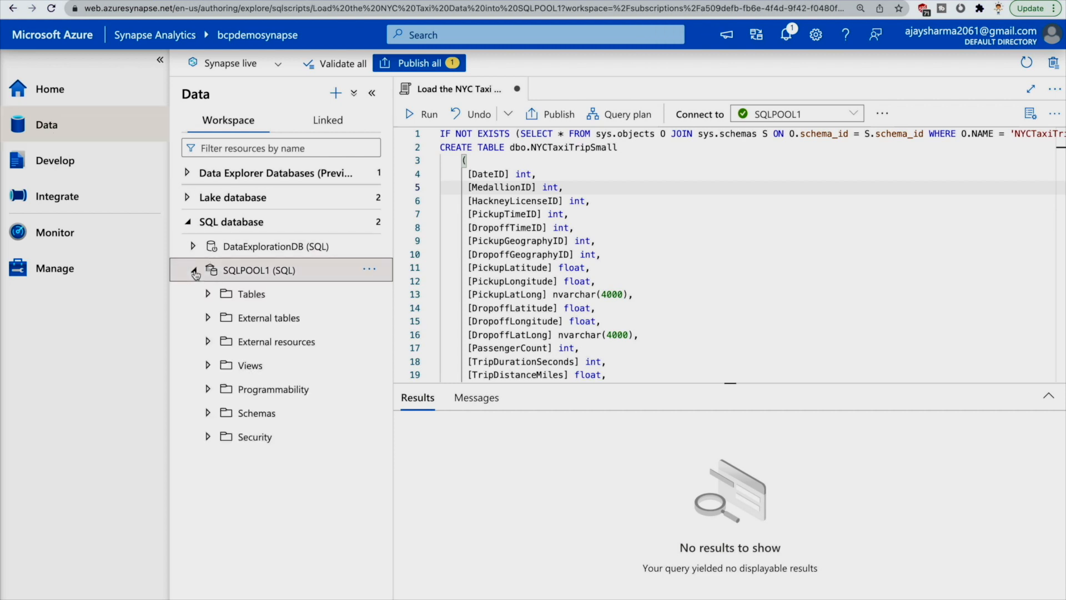
left_click(208, 294)
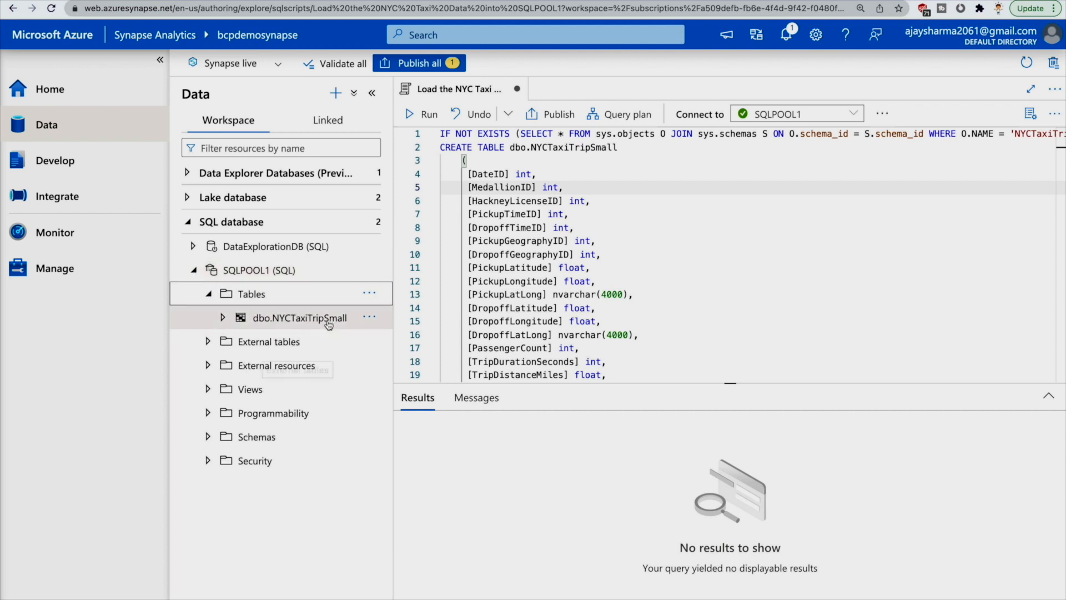
left_click(293, 322)
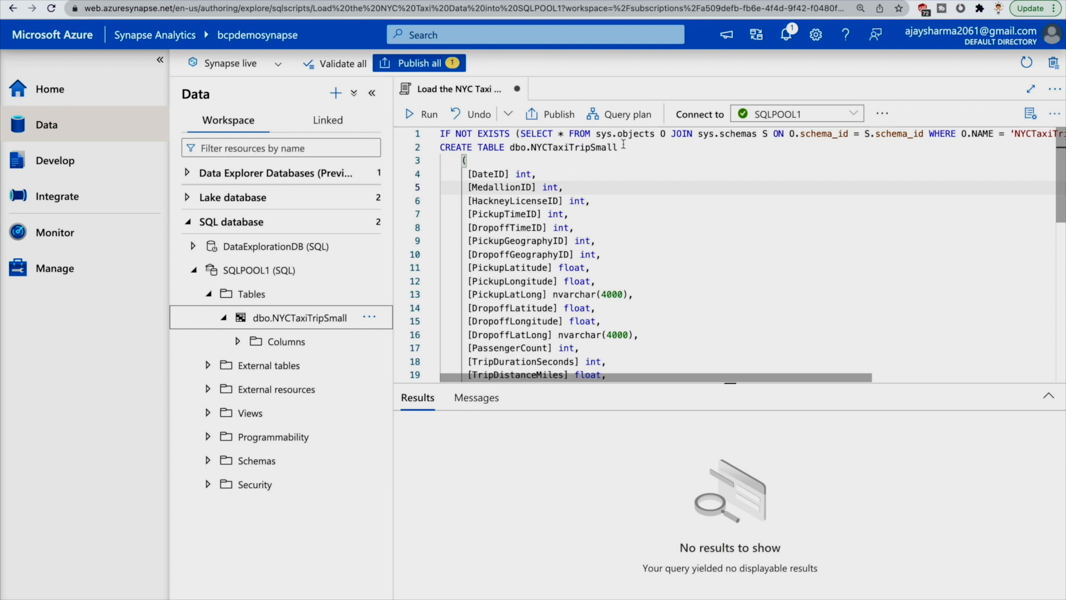
left_click(580, 146)
left_click_drag(580, 146, 510, 146)
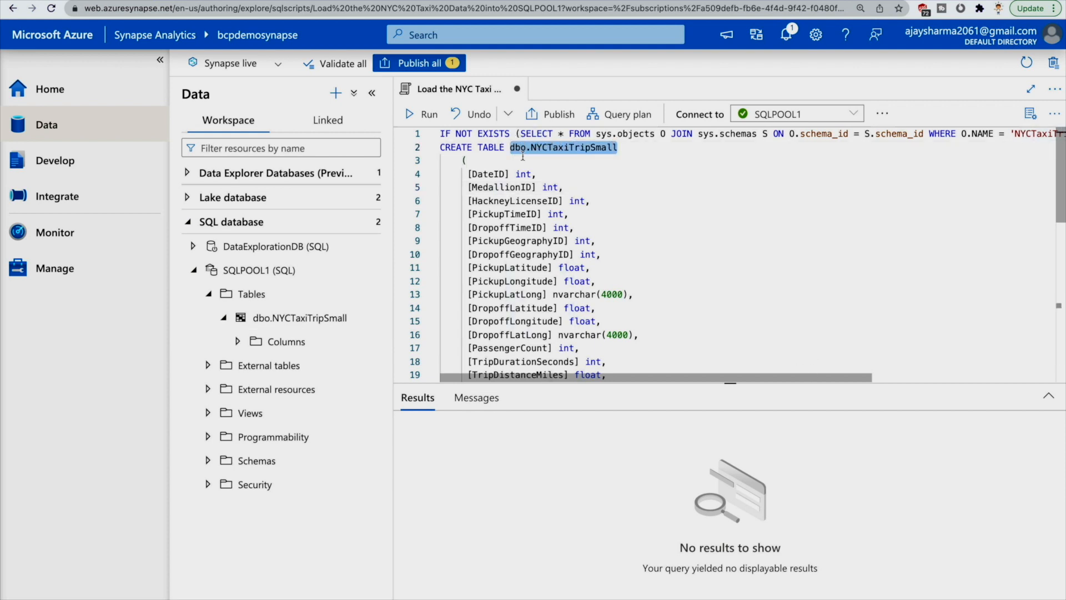
left_click(283, 342)
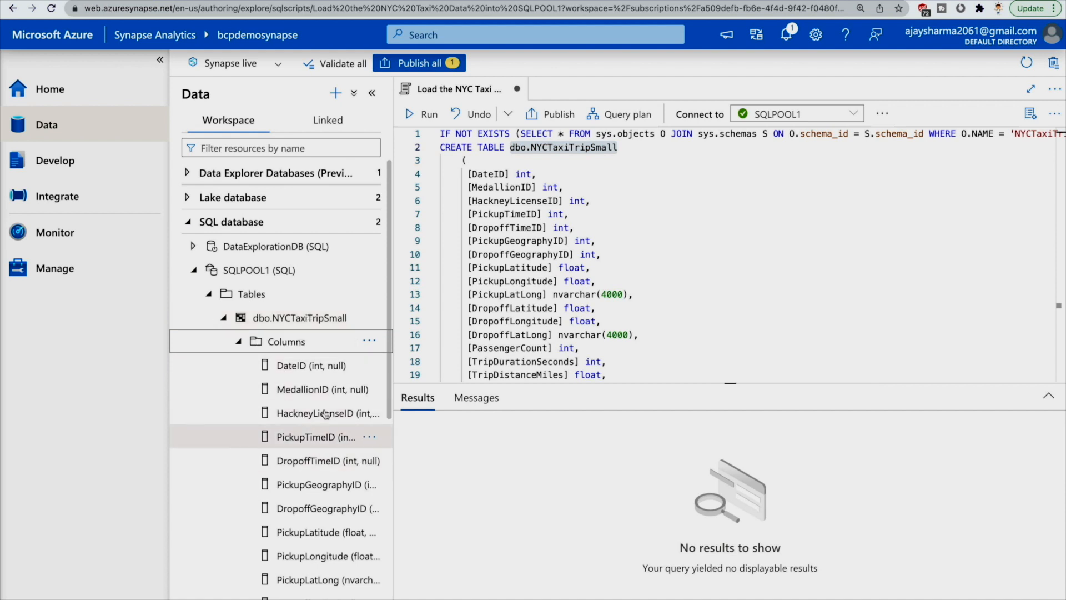
- Query the top 100 rows of dbo.NYCTaxiTripSmall in a new SQL script and look through the result columns
left_click(366, 319)
mouse_move(427, 341)
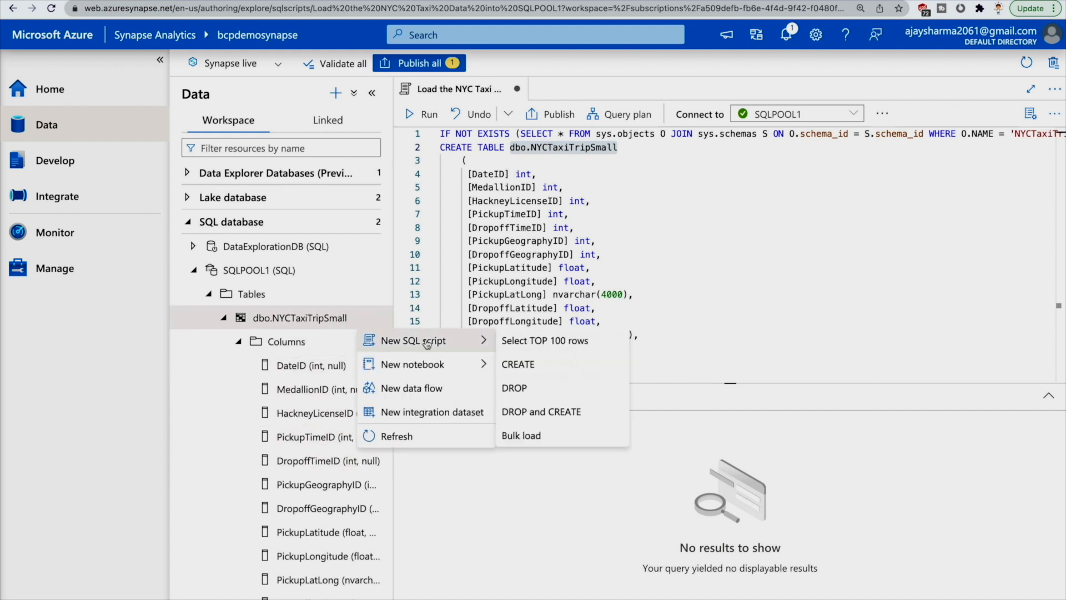
left_click(543, 347)
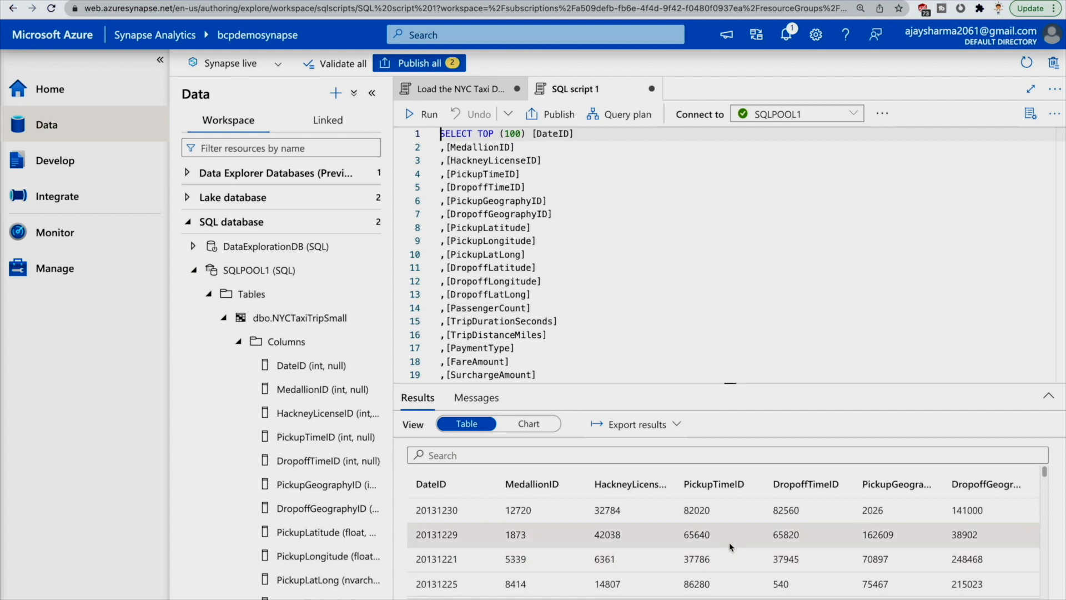
scroll(722, 533, "right", 10)
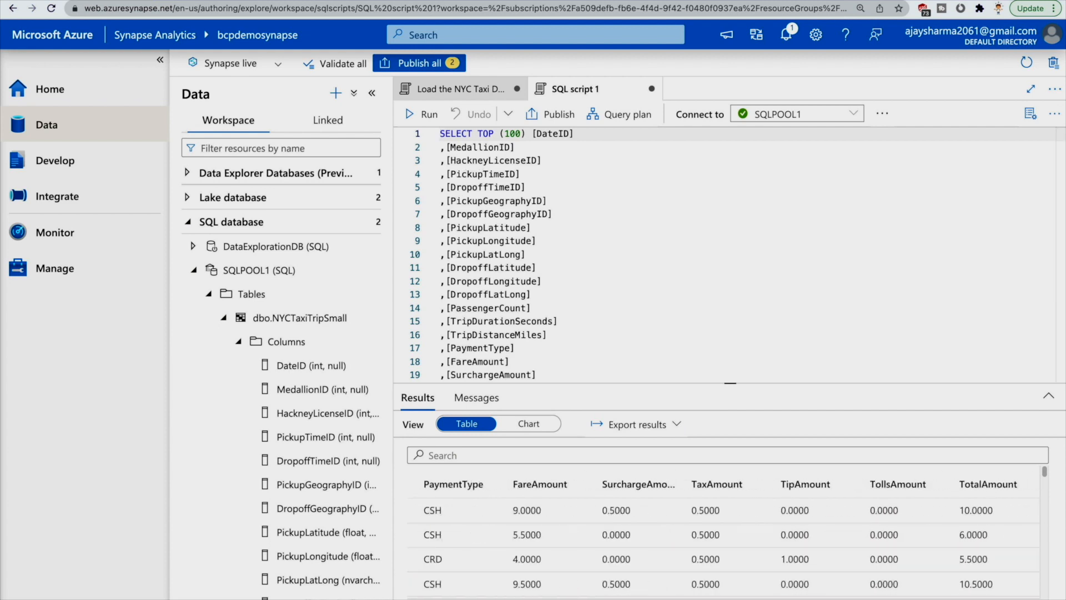
scroll(678, 577, "left", 8)
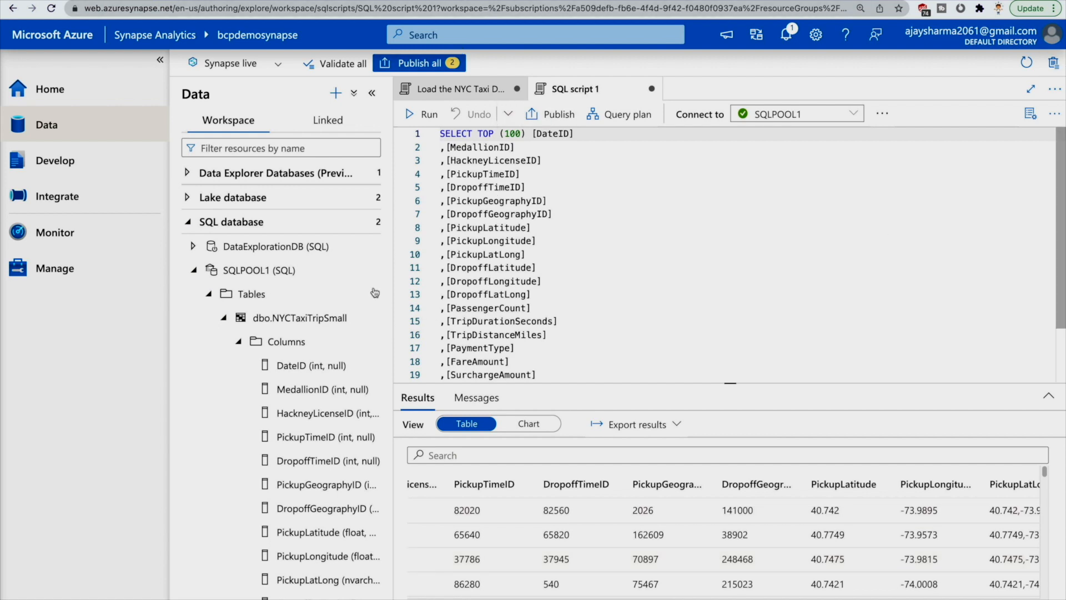
- Generate a CREATE script for dbo.NYCTaxiTripSmall and replace its code with a query for sum and average TripDistanceMiles per PassengerCount, filtering both above 0
mouse_move(371, 321)
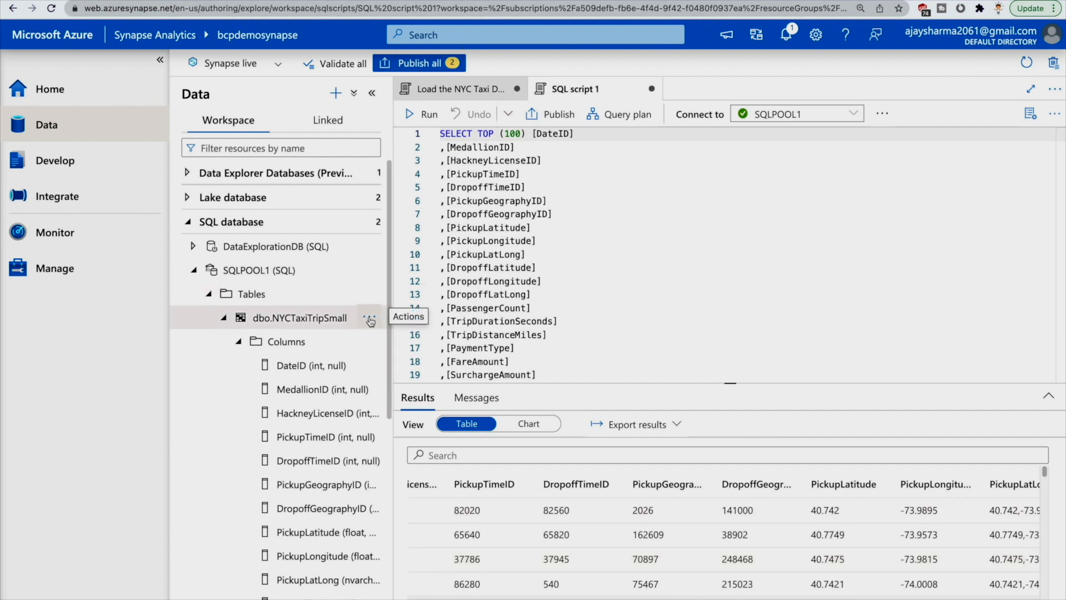
left_click(370, 320)
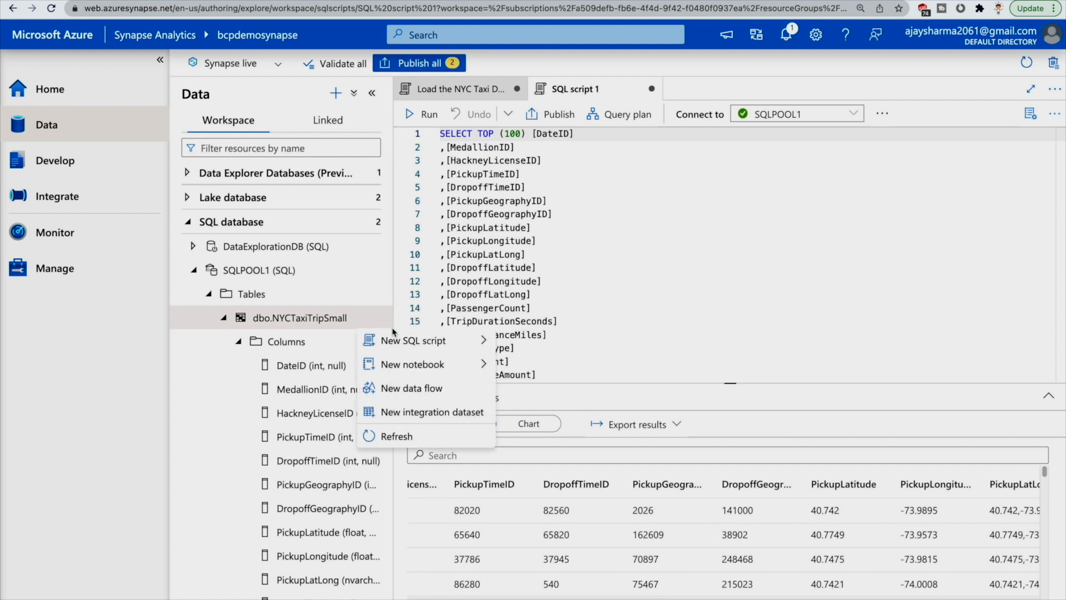
mouse_move(464, 354)
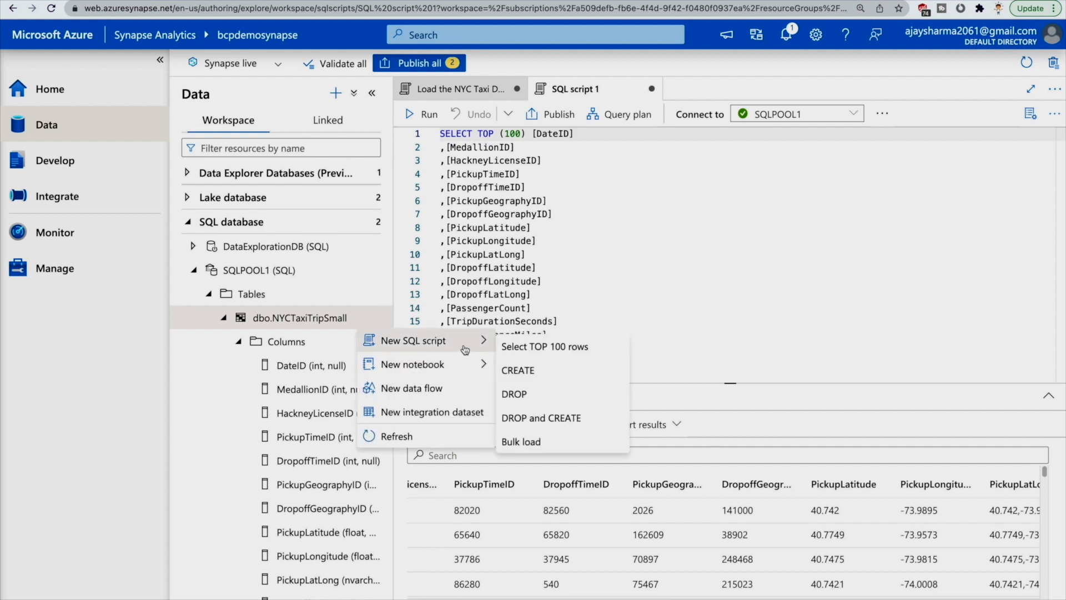
left_click(532, 372)
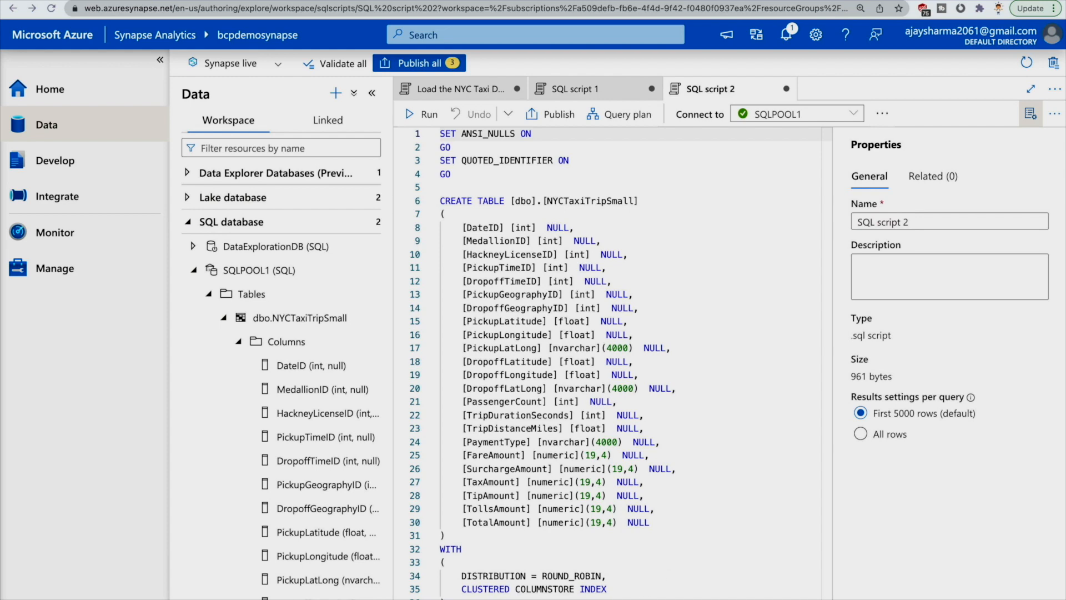
key("ctrl+a")
key("Delete")
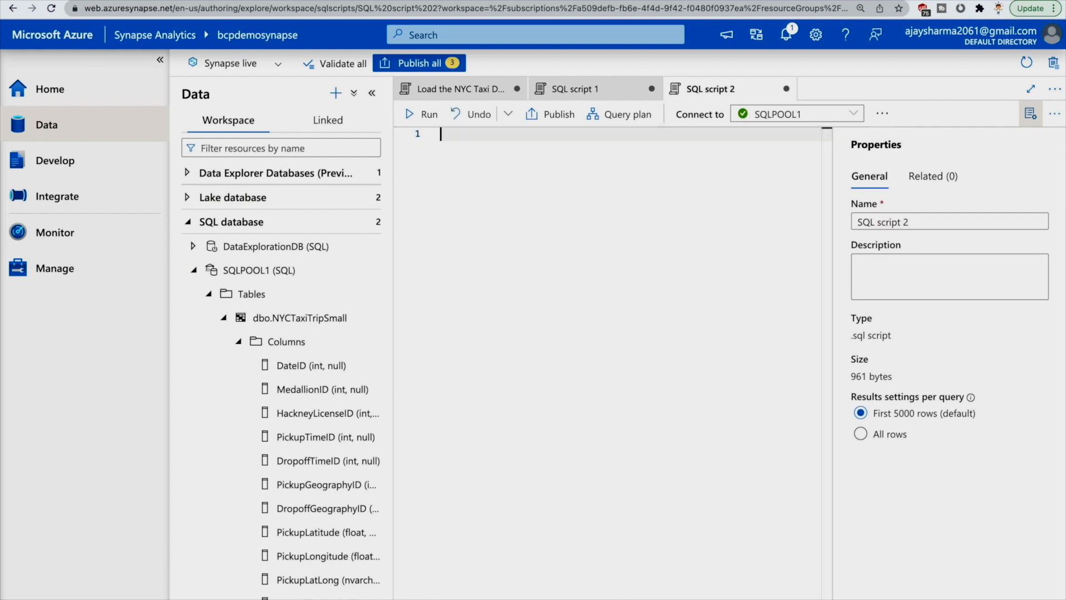
type("SELECT PassengerCount,       SUM(TripDistanceMiles) as SumTripDistance,       AVG(TripDistanceMiles) as AvgTripDistance FROM  dbo.NYCTaxiTripSmall WHERE TripDistanceMiles > 0 AND PassengerCount > 0 GROUP BY PassengerCount ORDER BY PassengerCount;")
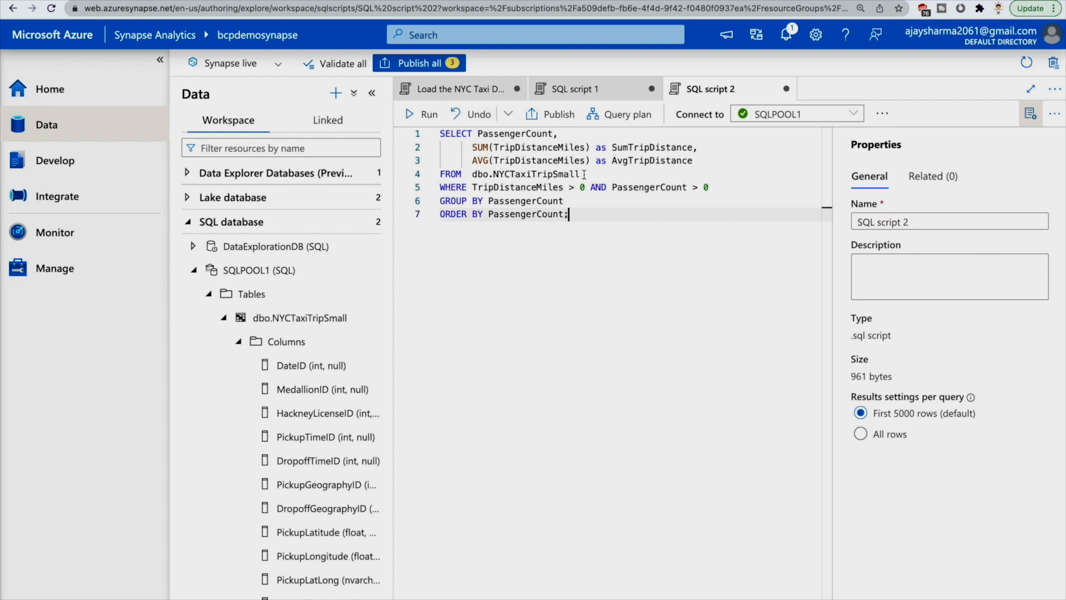
- Run the trip distance query against SQLPOOL1 and hide the script properties
left_click_drag(584, 175, 471, 174)
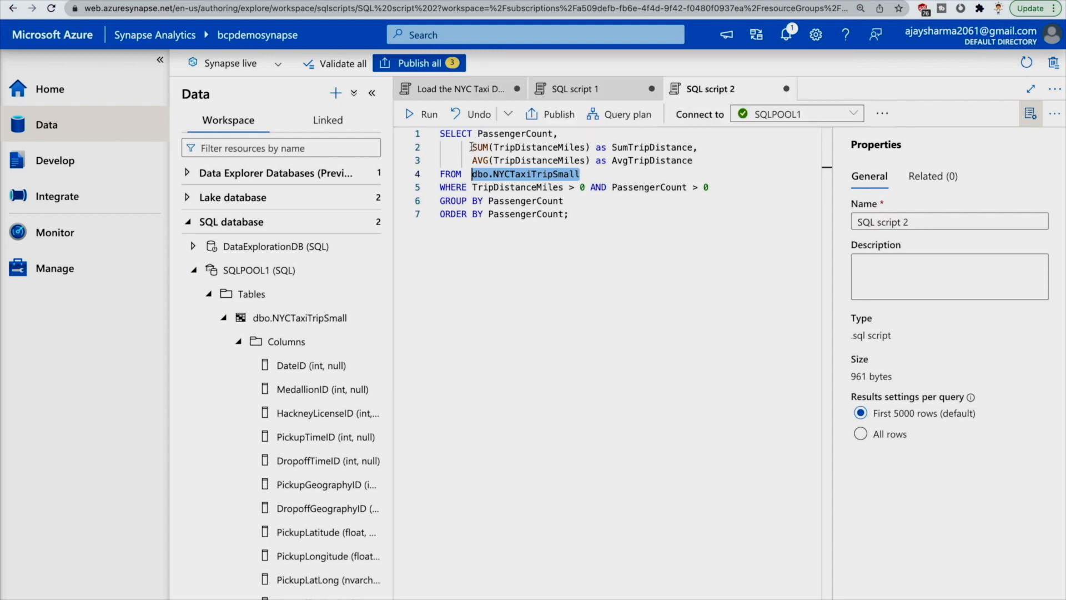
left_click(518, 265)
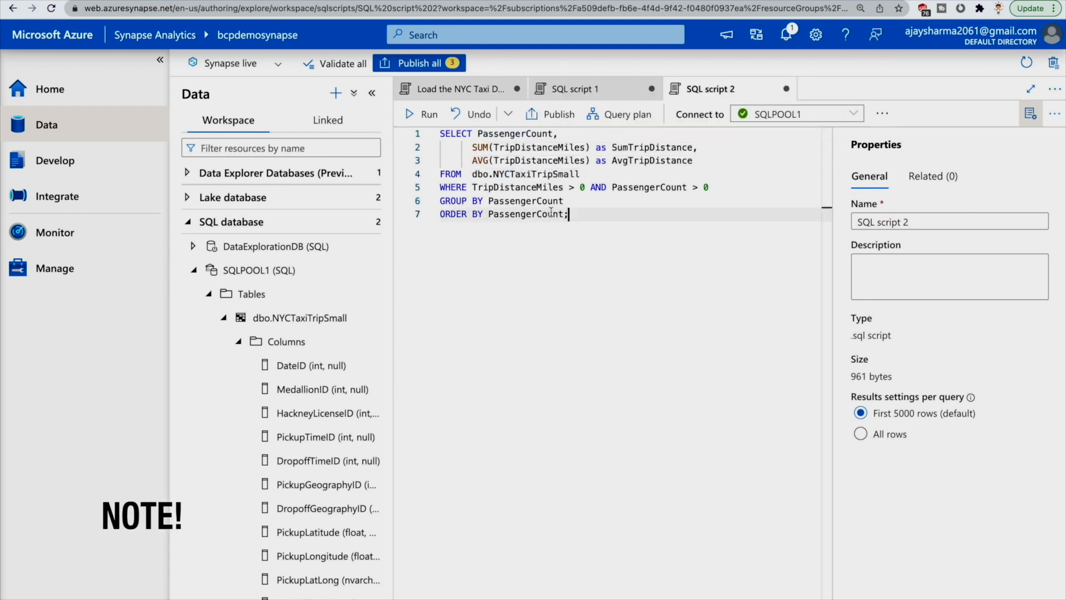
left_click(426, 119)
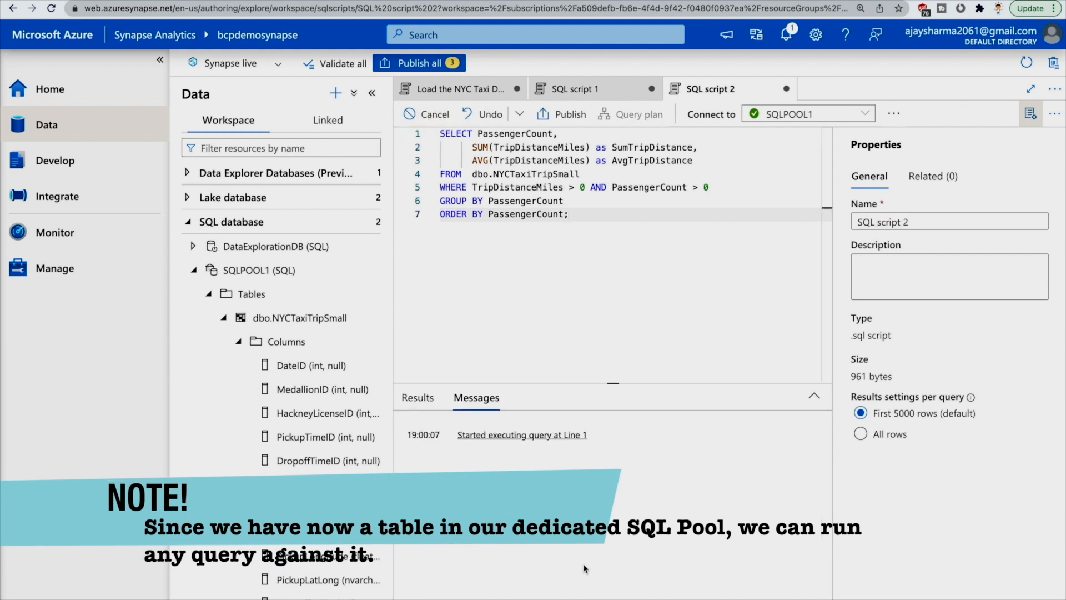
left_click(1031, 114)
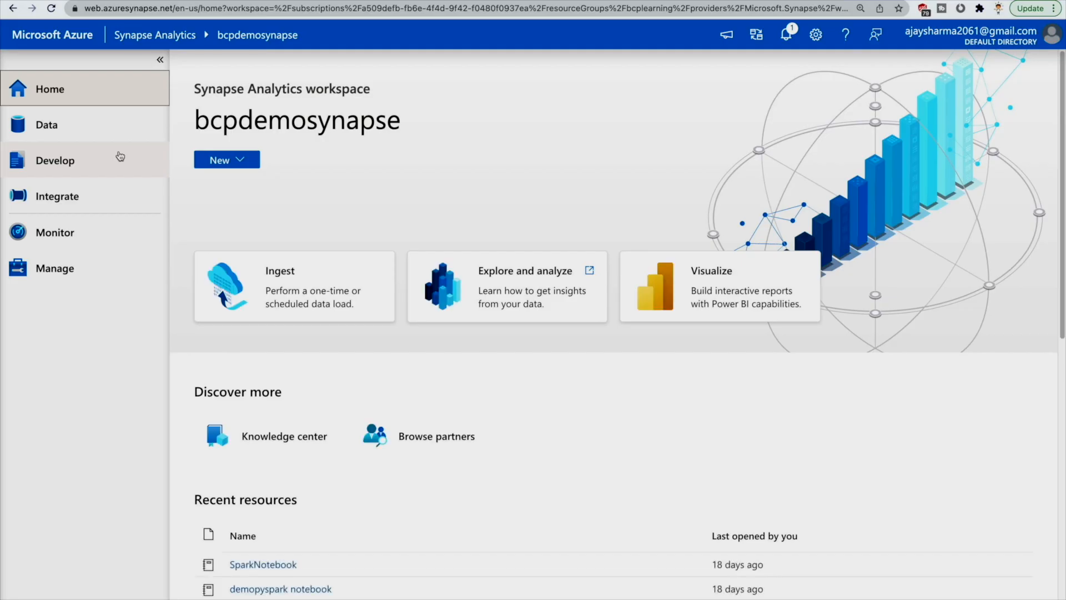
- Review the workspace's SQL pools, the SQLPOOL1 database tree, and the results of SQL script 1 and SQL script 2
left_click(77, 281)
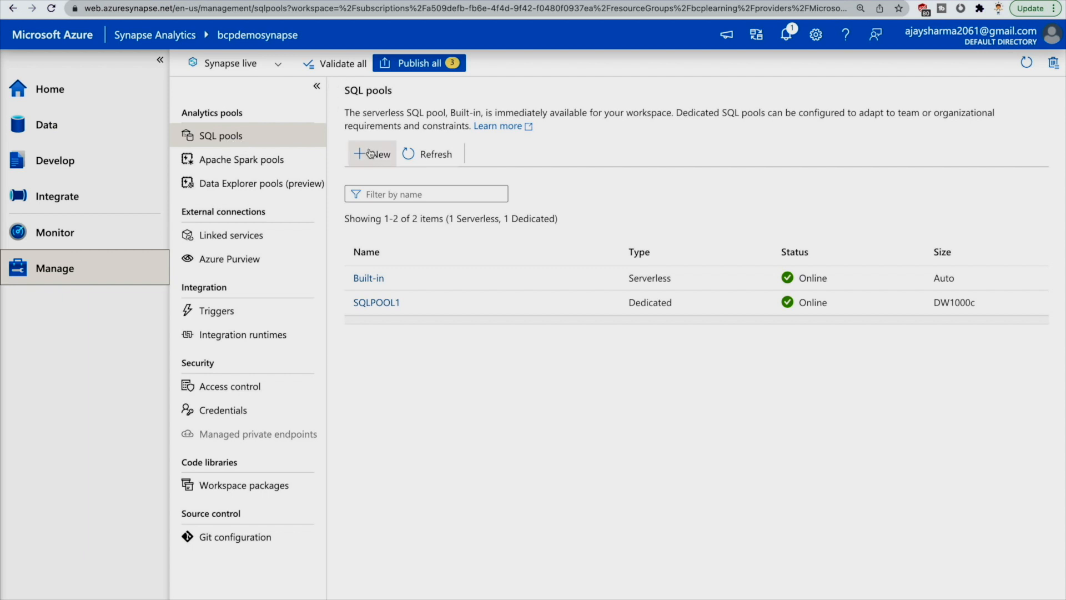
left_click(81, 133)
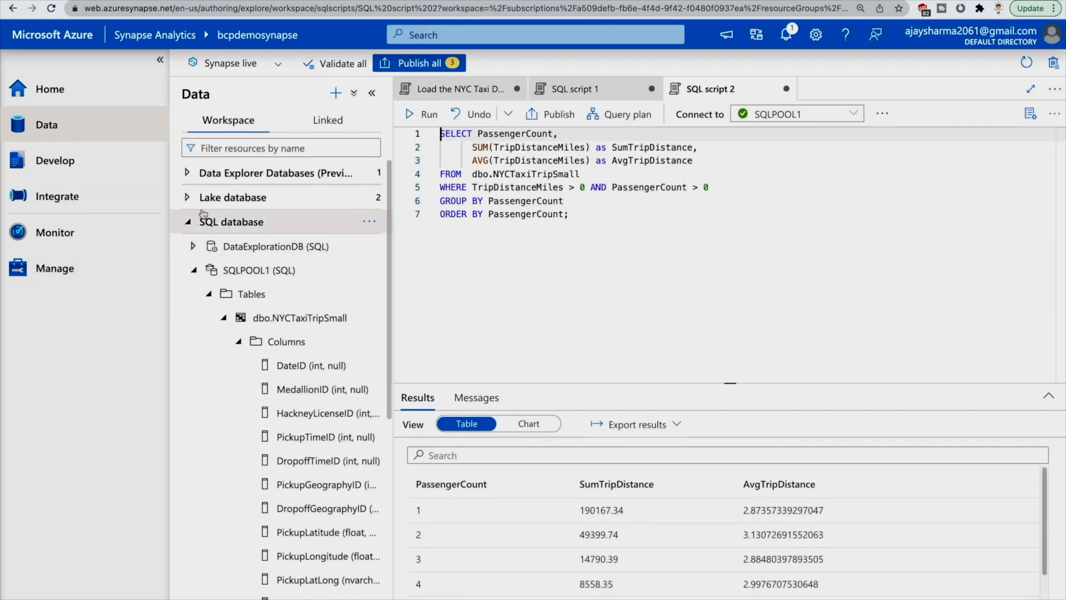
left_click(203, 277)
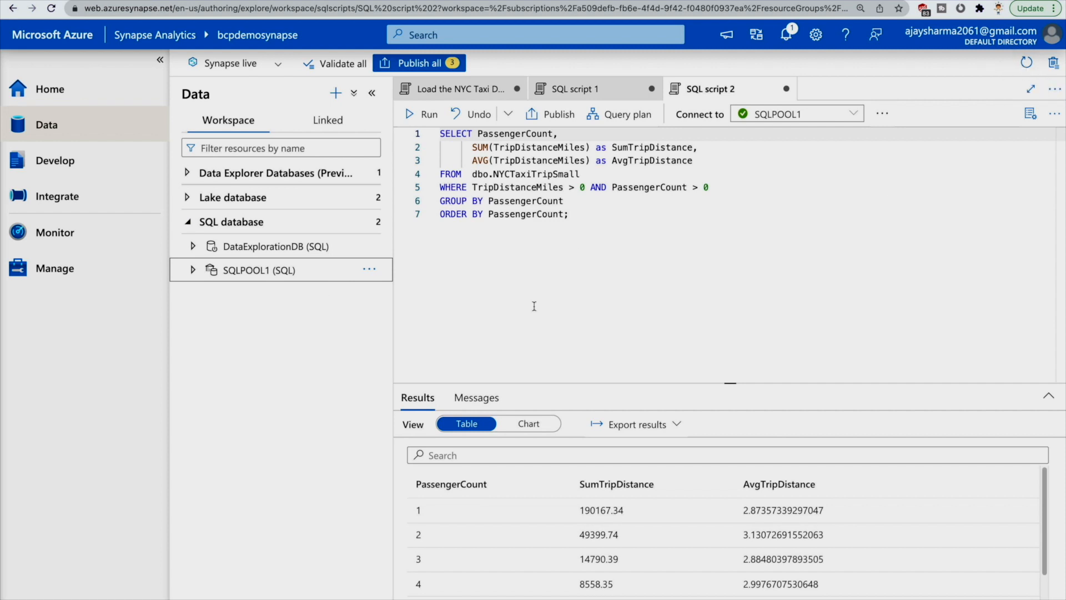
left_click(194, 271)
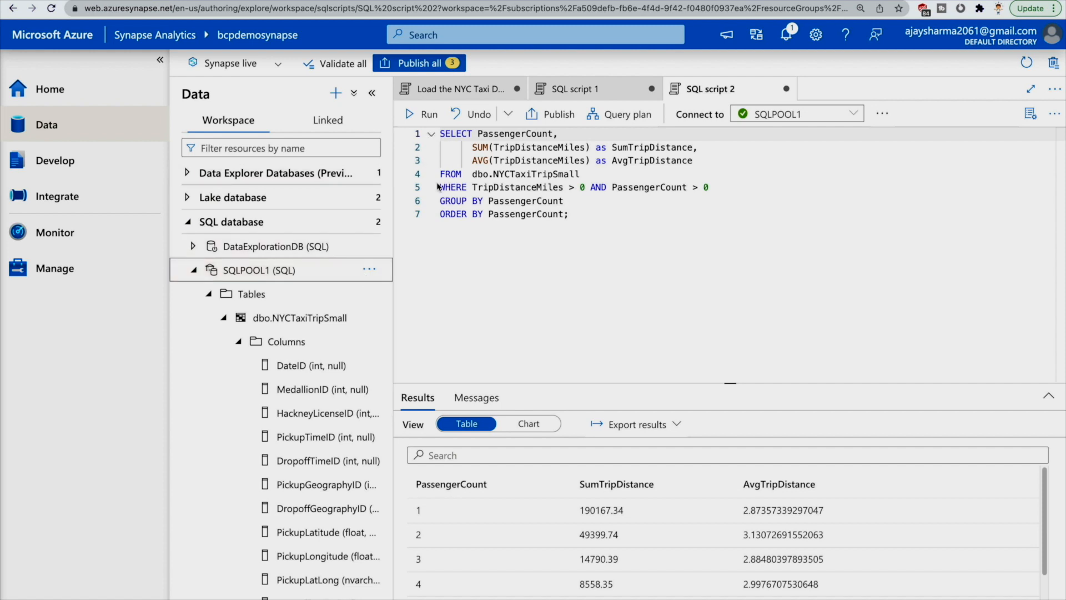
left_click(593, 99)
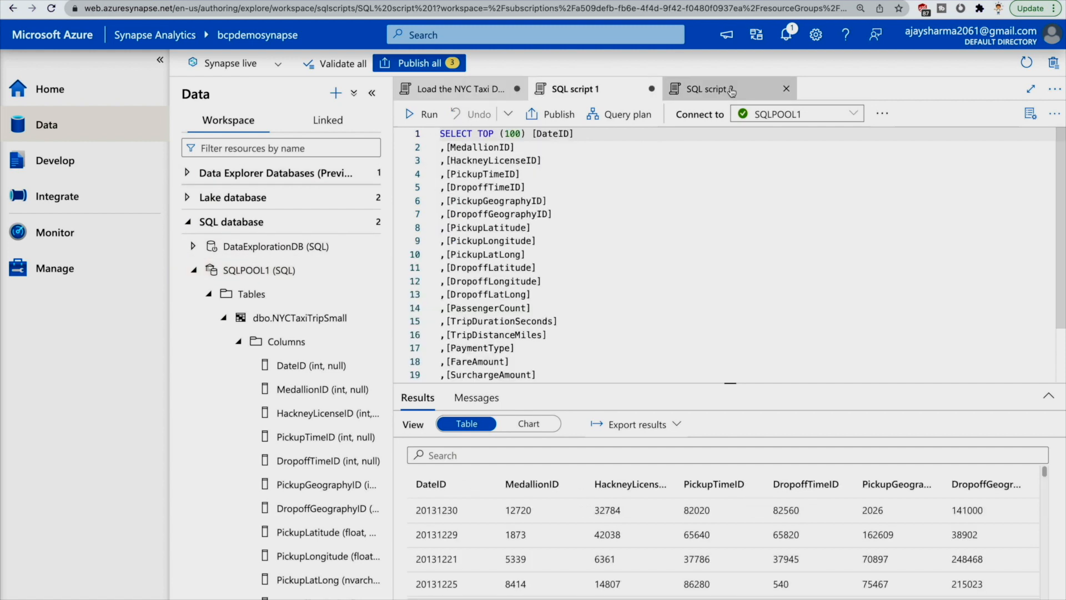
left_click(731, 92)
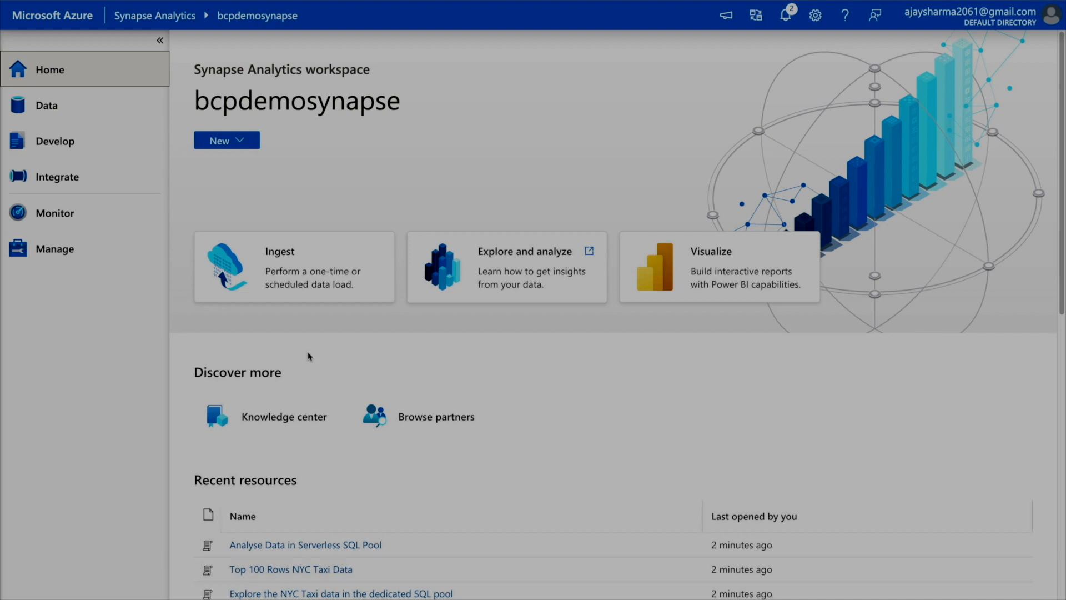
- Create a new notebook in the Develop hub and attach it to the Spark1 pool
left_click(58, 143)
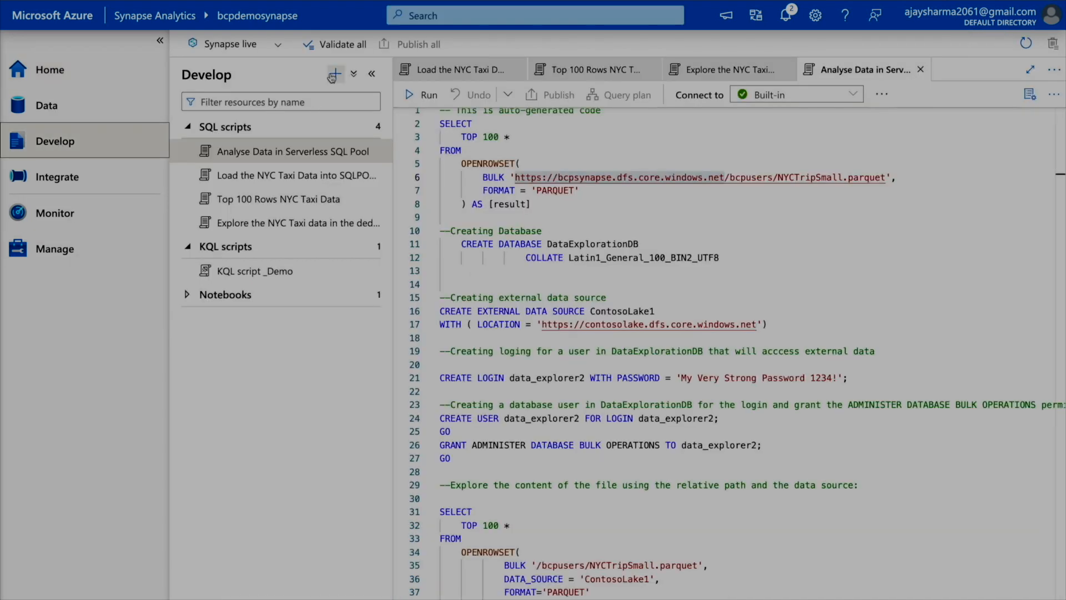
left_click(335, 73)
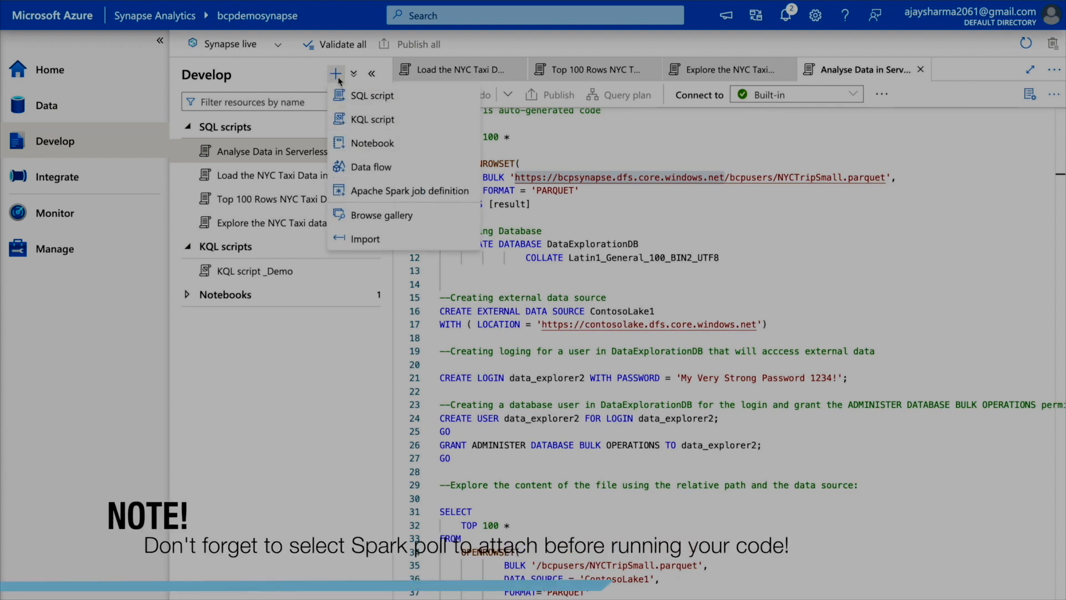
left_click(355, 145)
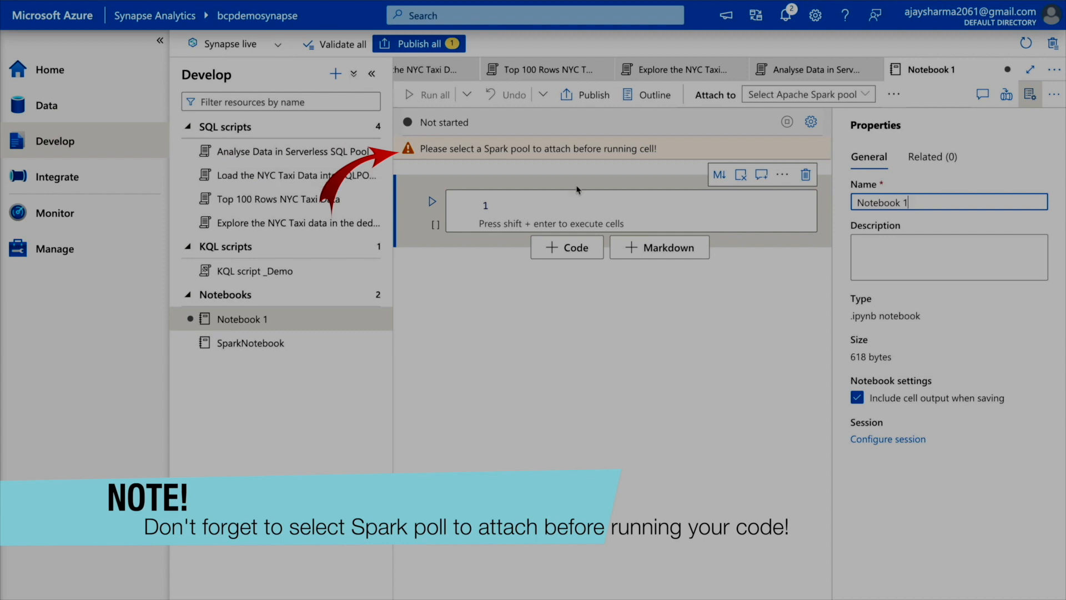
left_click(829, 90)
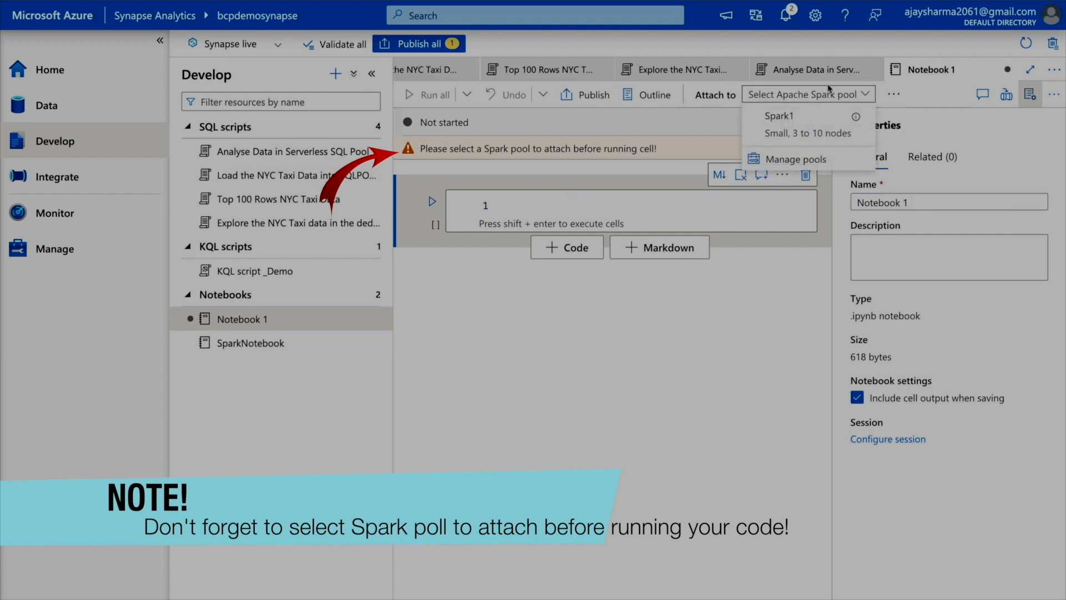
left_click(799, 115)
left_click(605, 188)
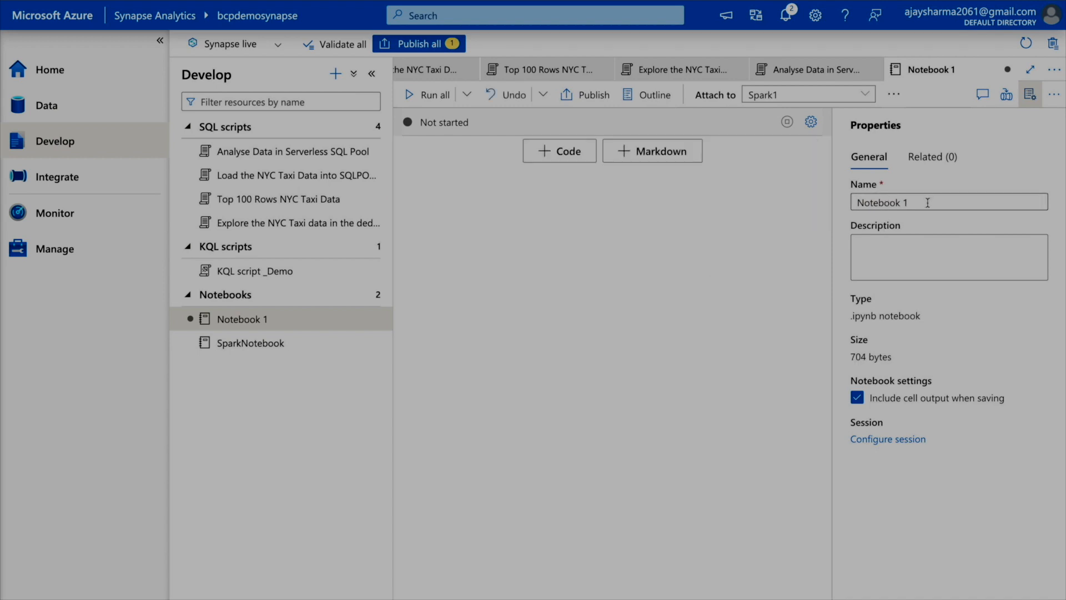
- Rename the notebook "Create CSV and Parquet files" and hide its properties
triple_click(927, 202)
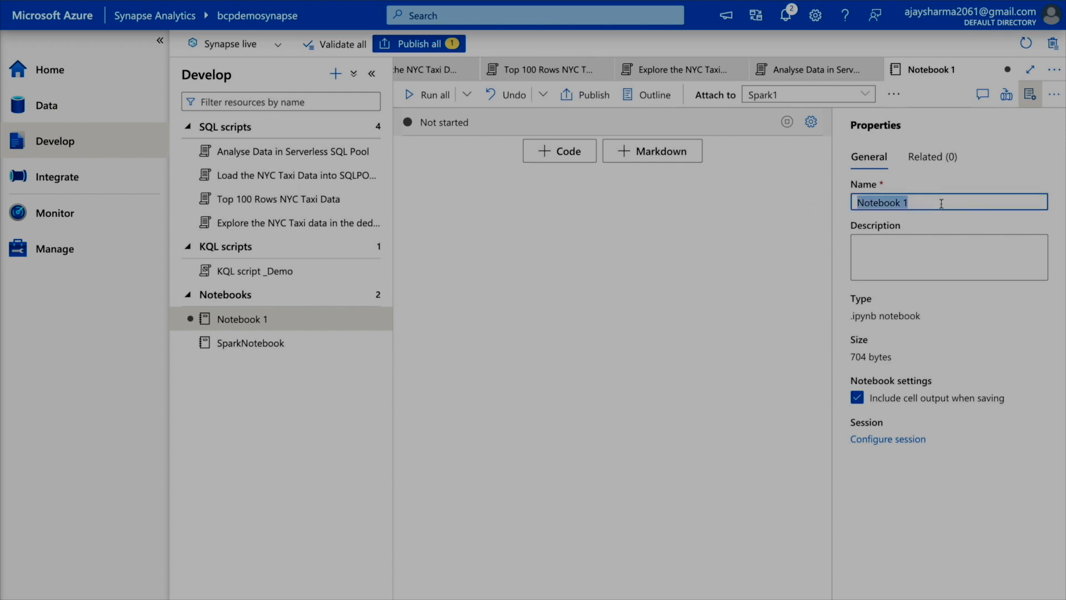
type("Create CSV and Parquet files")
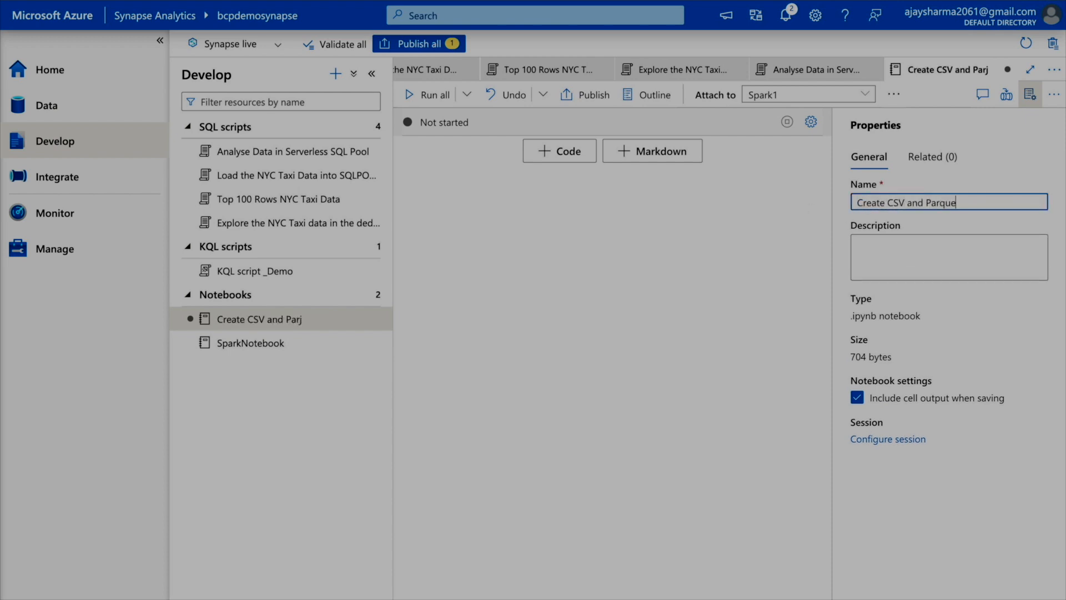
left_click(761, 250)
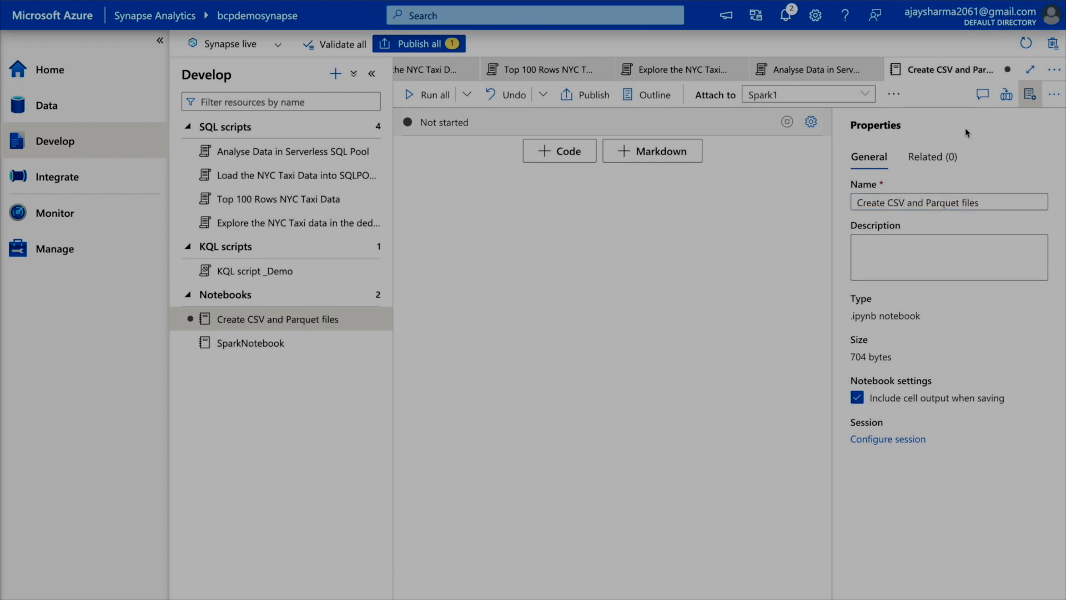
left_click(1029, 94)
- Add a PySpark cell writing nyctaxi.passengercountstats as single CSV and Parquet files to the PassengerCountStats folders under /NYCTaxi, and run the notebook on Spark1
left_click(659, 149)
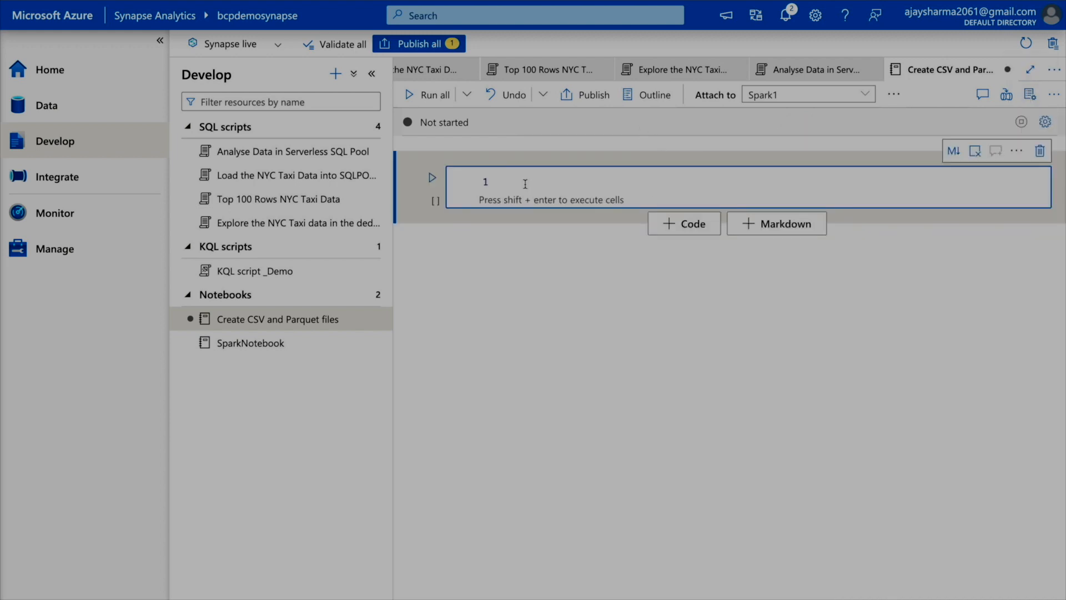
type("%%pyspark df = spark.sql(\"SELECT * FROM nyctaxi.passengercountstats\") df = df.repartition(1) # This ensures we'll get a single file during write() df.write.mode(\"overwrite\").csv(\"/NYCTaxi/PassengerCountStats_csvformat\") df.write.mode(\"overwrite\").parquet(\"/NYCTaxi/PassengerCountStats_parquetformat\")")
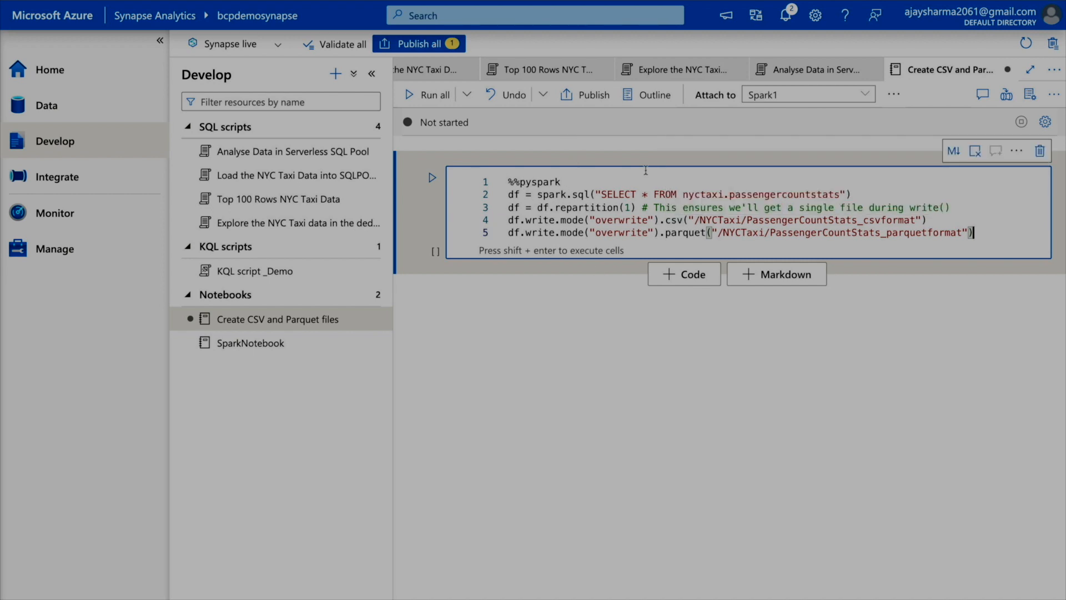
left_click(805, 98)
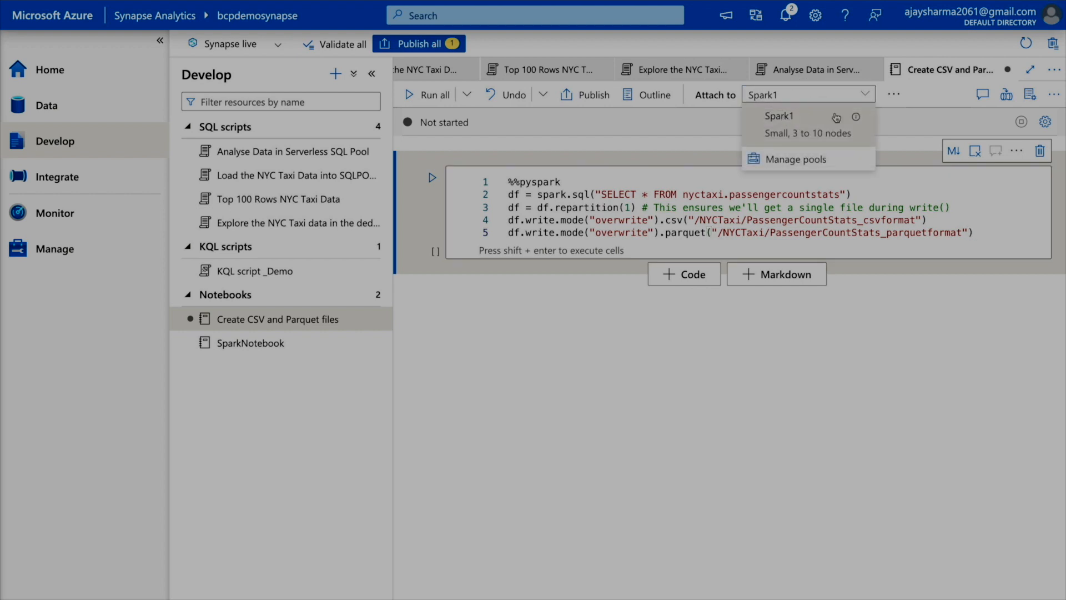
left_click(836, 117)
left_click(432, 99)
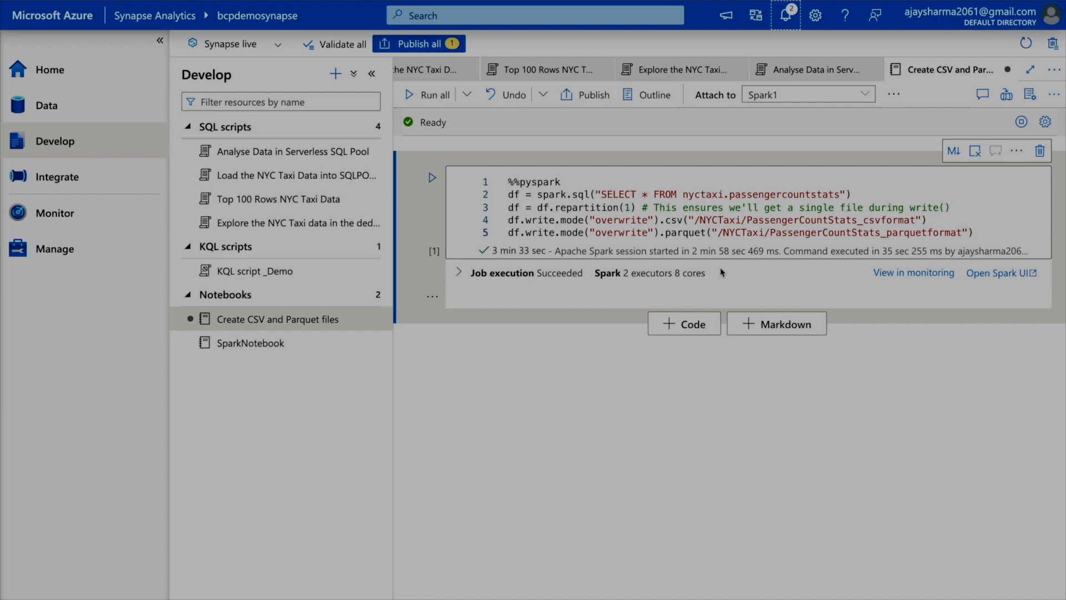
- Review the workspace's linked services and the connector types offered for a new linked service, and cancel without creating one
left_click(47, 105)
left_click(31, 247)
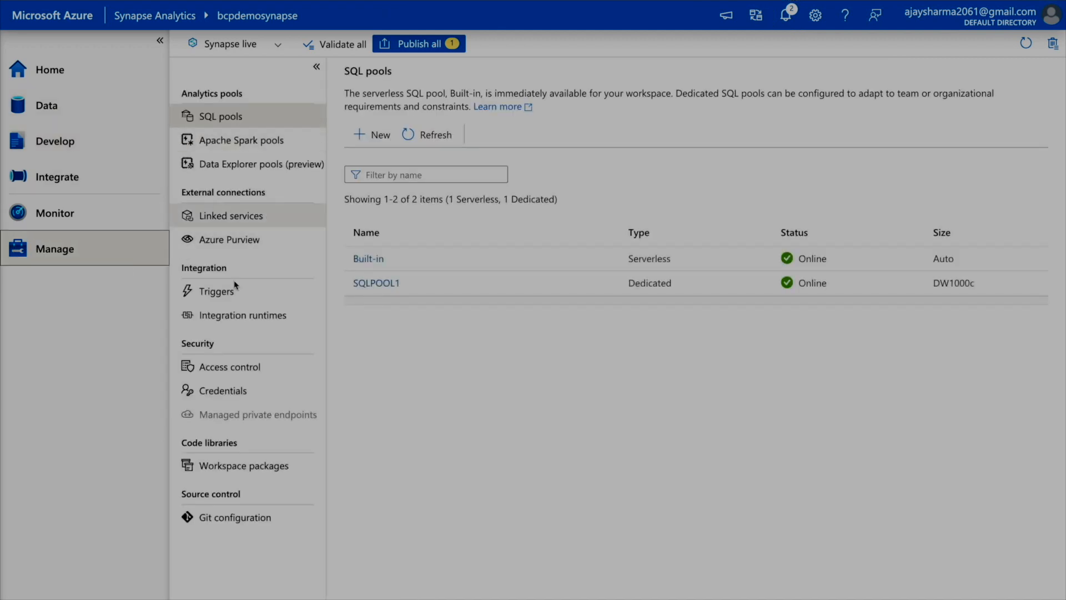
left_click(261, 220)
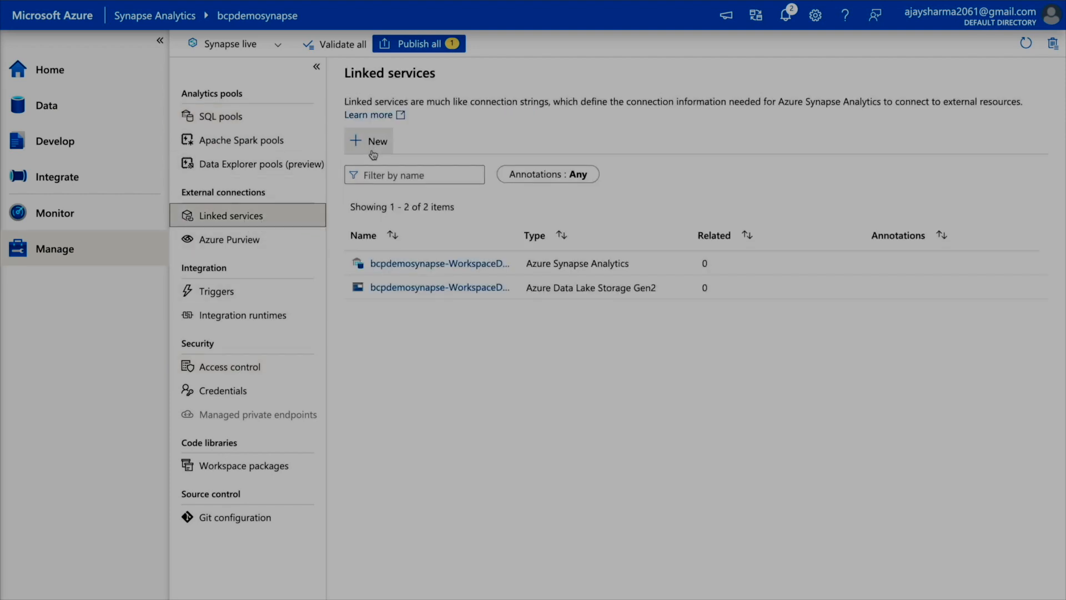
left_click(373, 145)
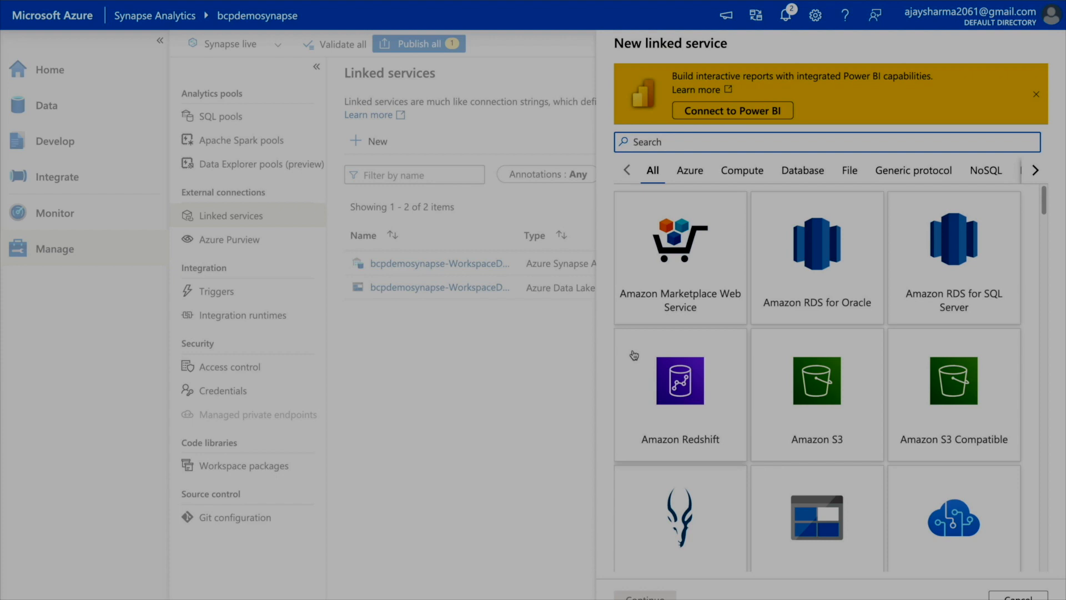
left_click(538, 351)
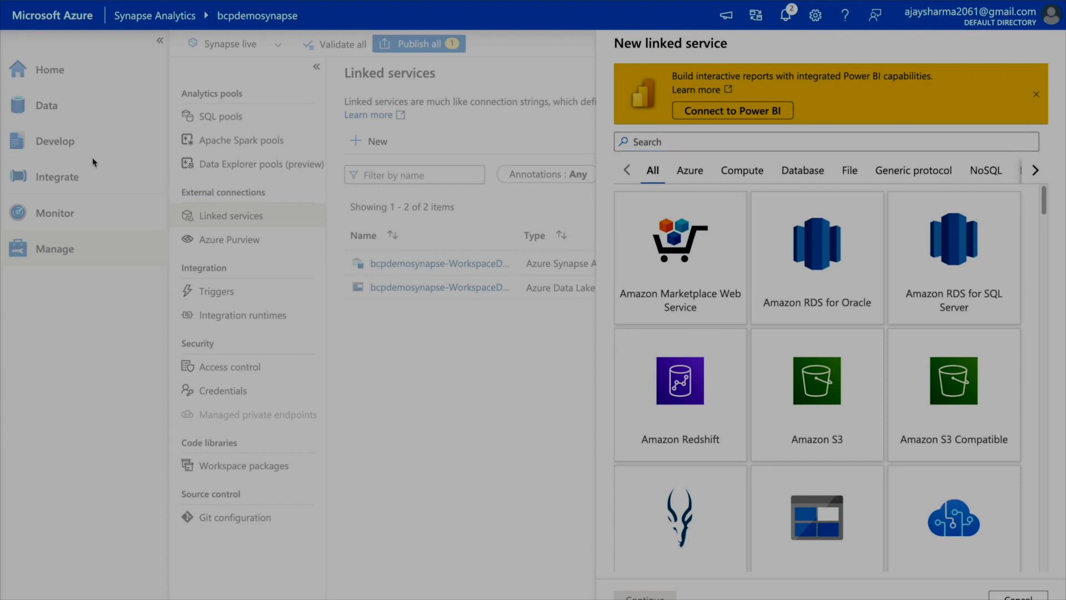
left_click(61, 108)
left_click(1031, 596)
- Browse the bcpusers container in the linked Data Lake storage to the NYCTaxi/PassengerCountStats_parquetformat folder
left_click(58, 107)
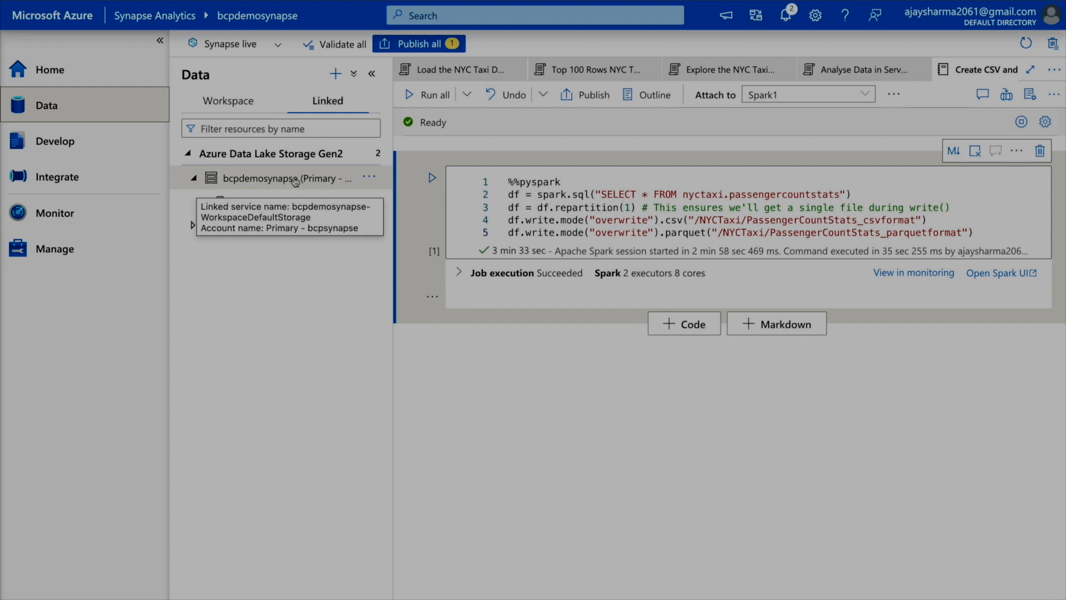
double_click(247, 207)
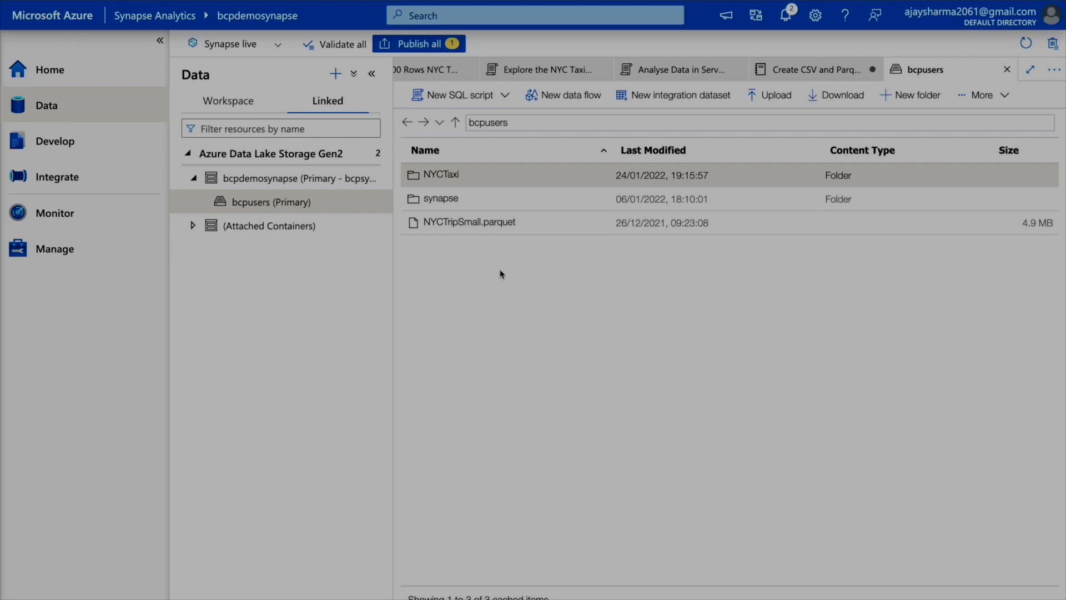
double_click(443, 174)
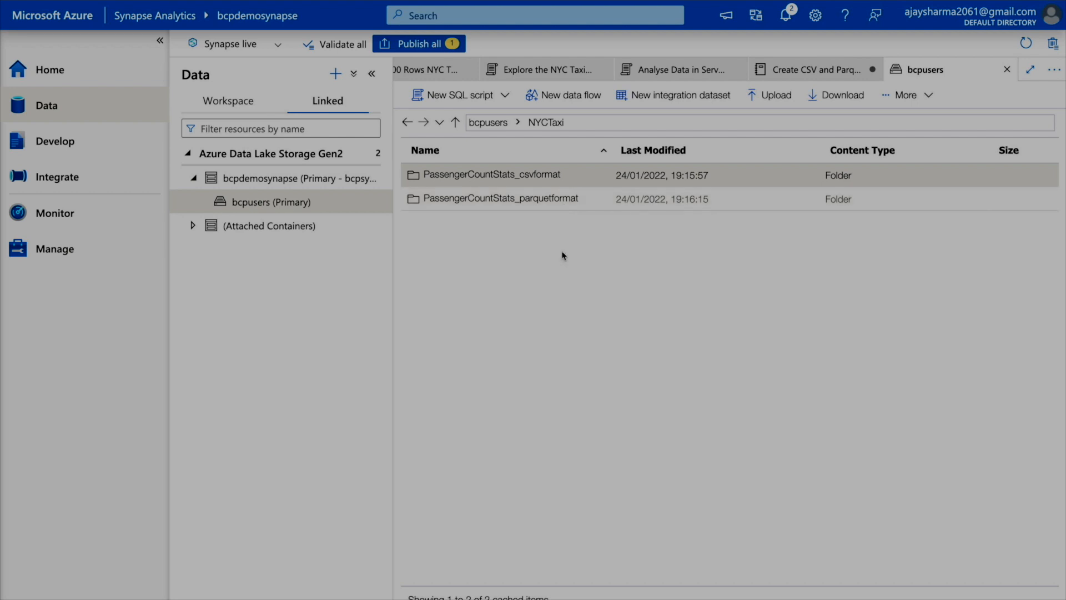
double_click(513, 206)
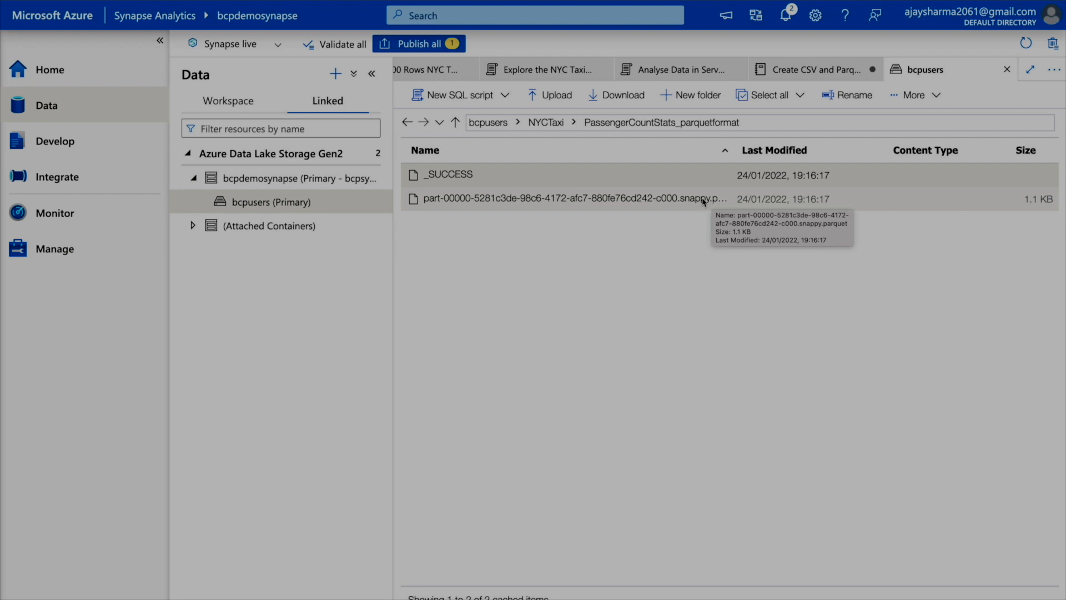
- Create a new notebook that loads the part-00000 snappy Parquet file into a DataFrame
right_click(663, 201)
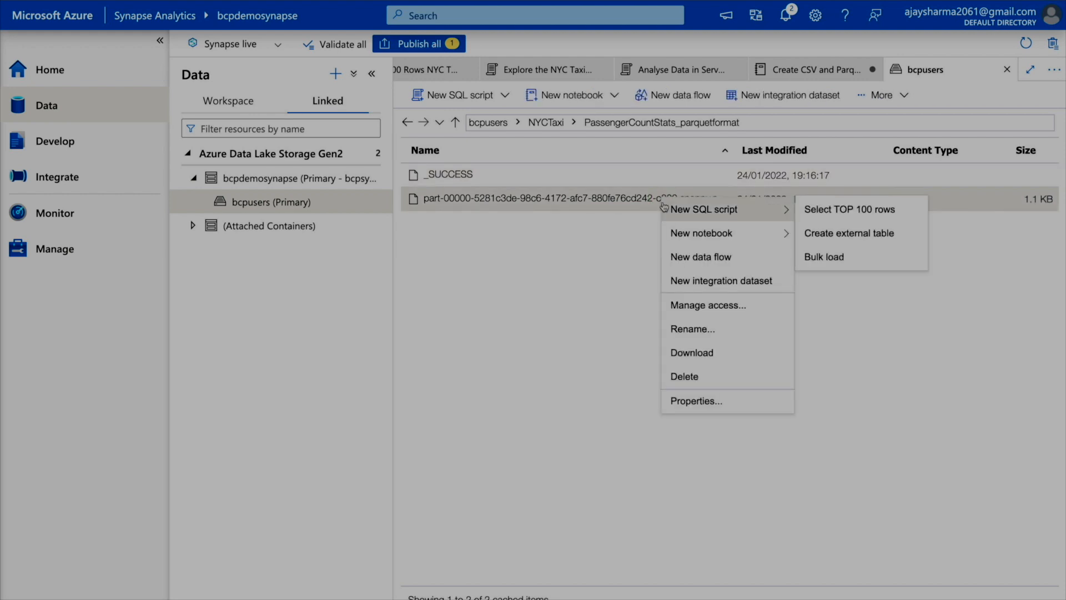
mouse_move(722, 233)
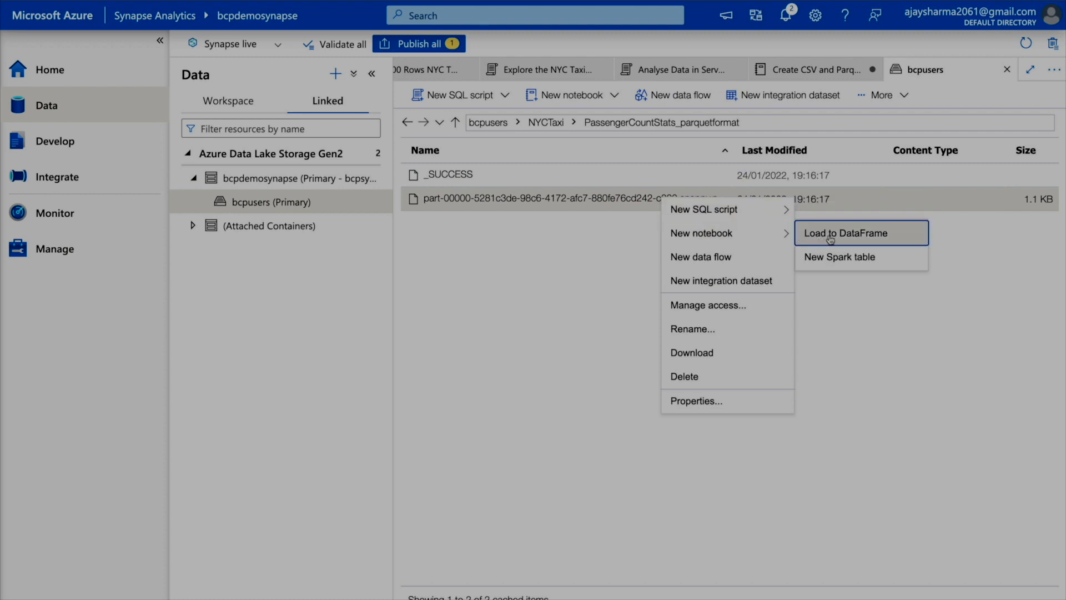
left_click(890, 234)
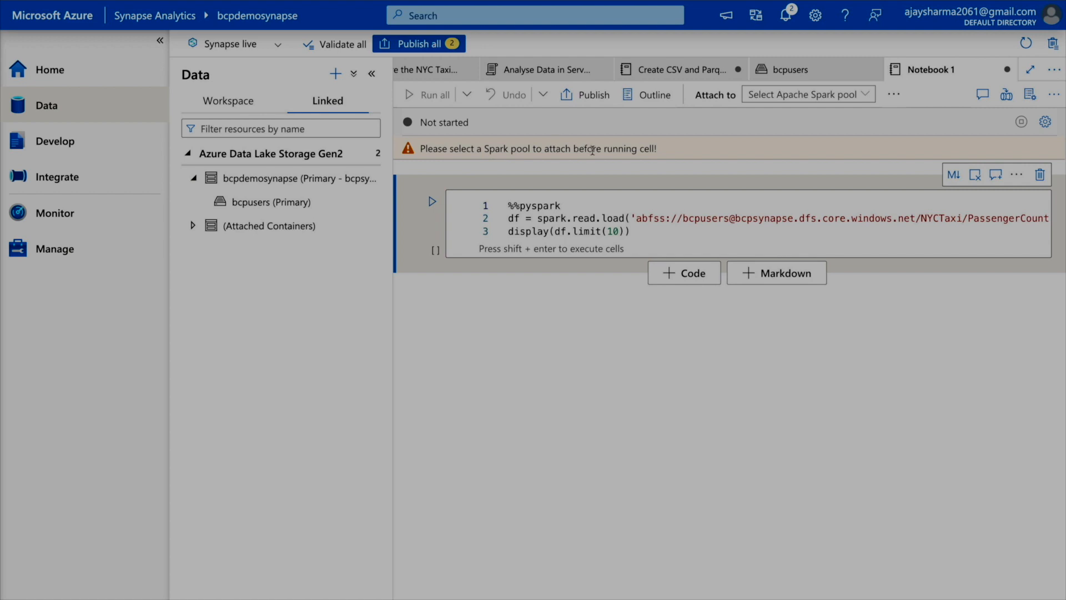
- Run the DataFrame notebook on the Spark1 pool and view its results as a chart and as a table
left_click(798, 95)
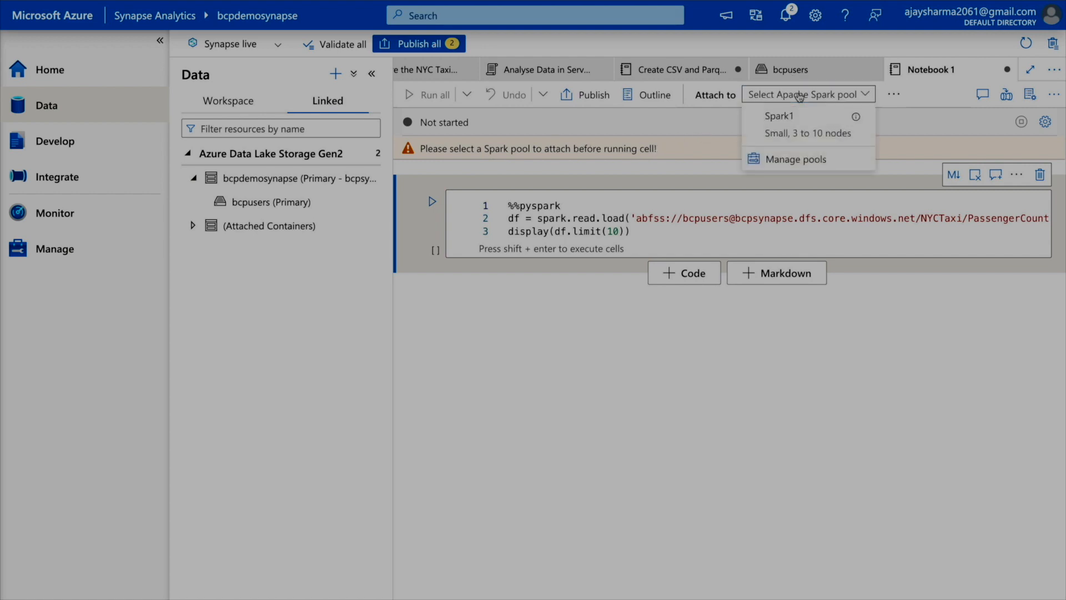
left_click(787, 115)
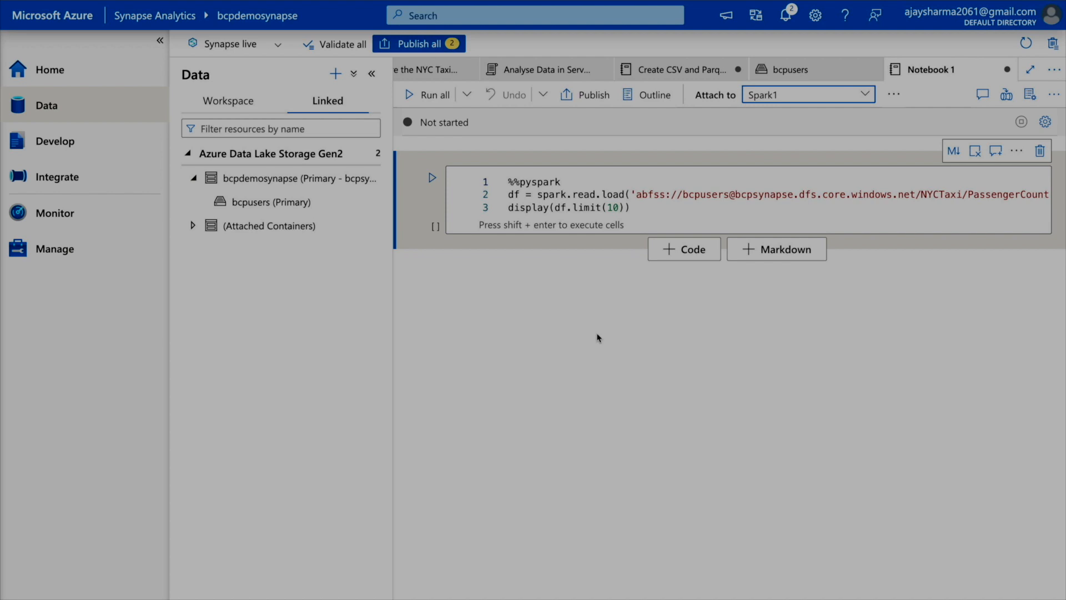
left_click(433, 104)
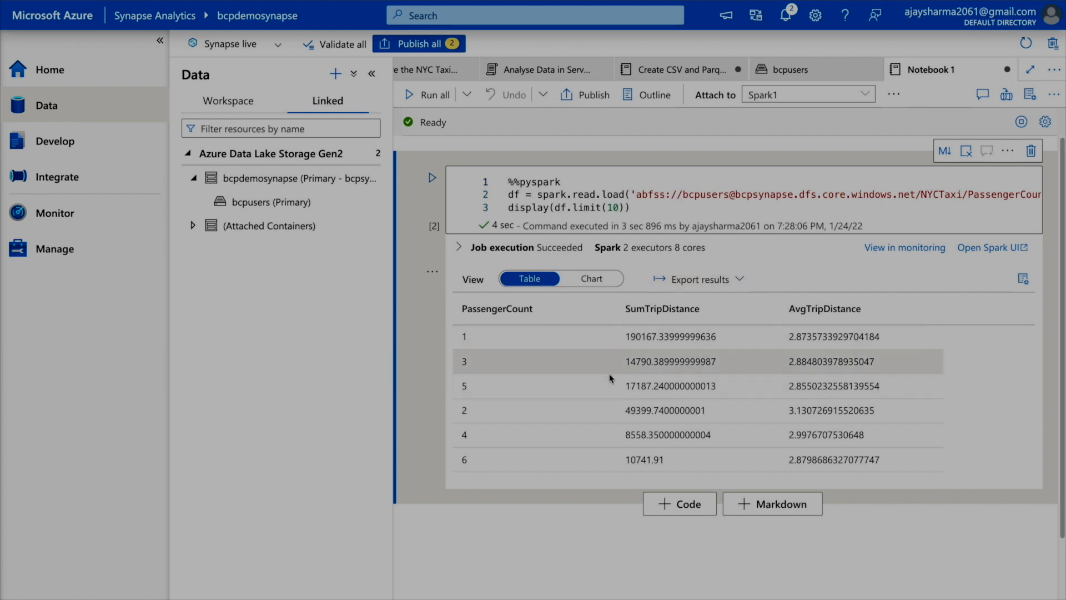
left_click(590, 278)
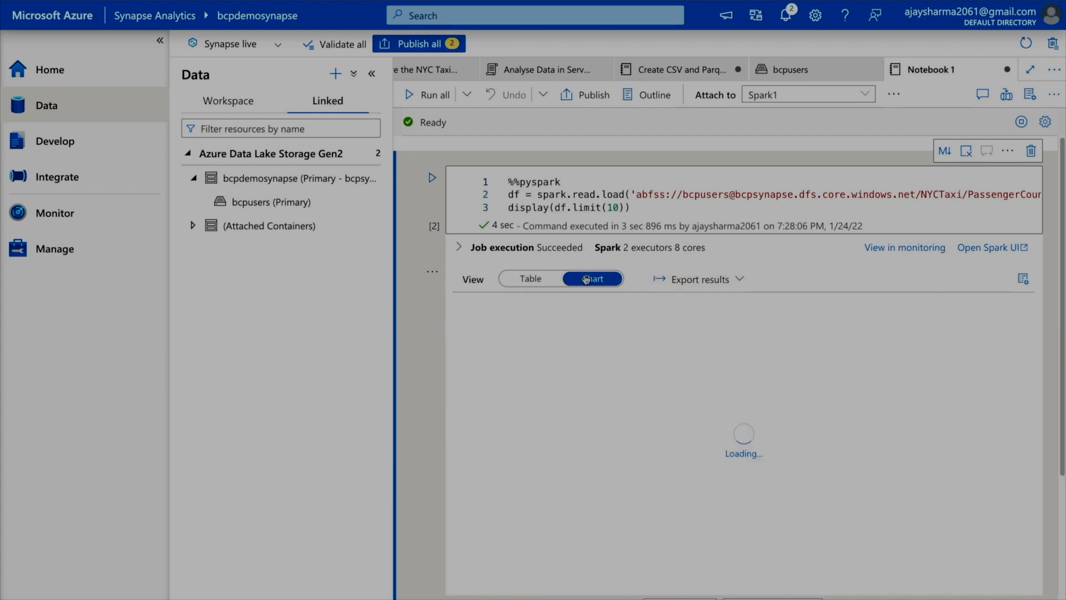
left_click(529, 281)
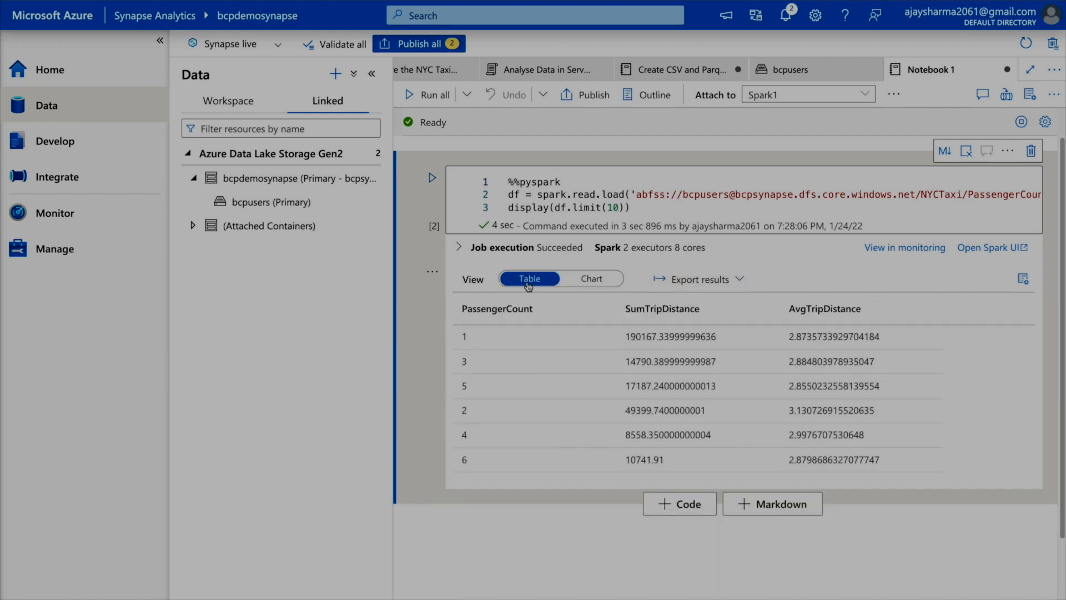
- Create a SQL script selecting the top 100 rows of the part-00000 Parquet file, hide its properties, and run it on the Built-in pool
left_click(238, 203)
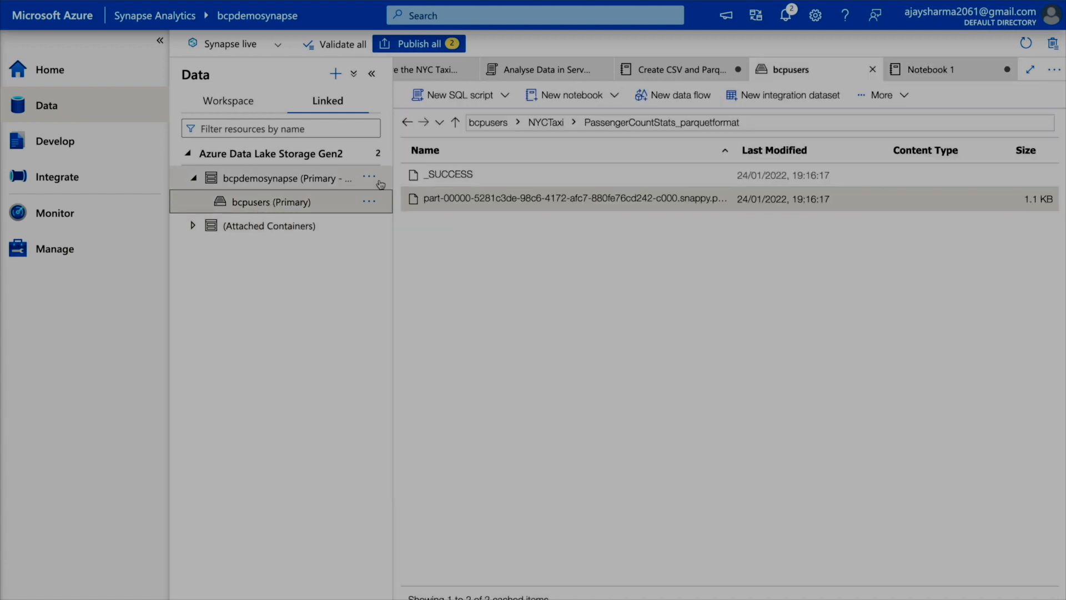
right_click(519, 205)
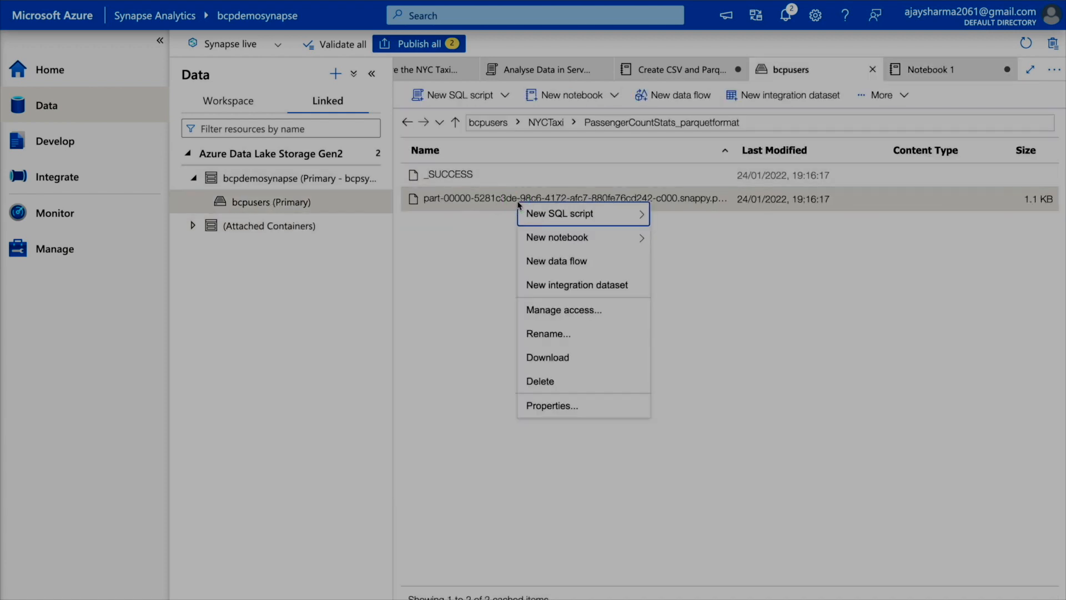
mouse_move(604, 221)
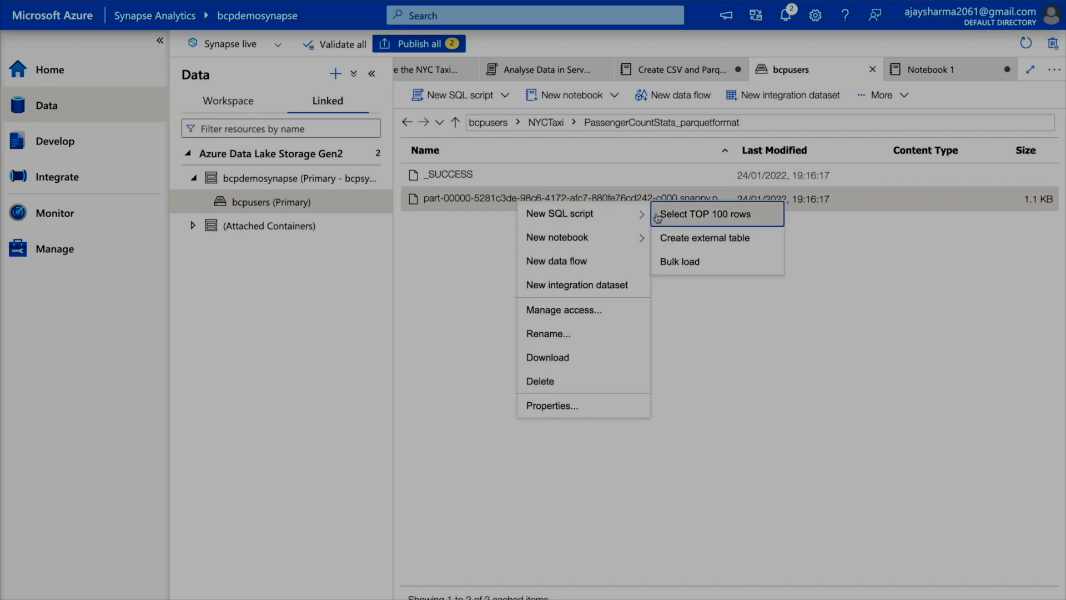
left_click(715, 224)
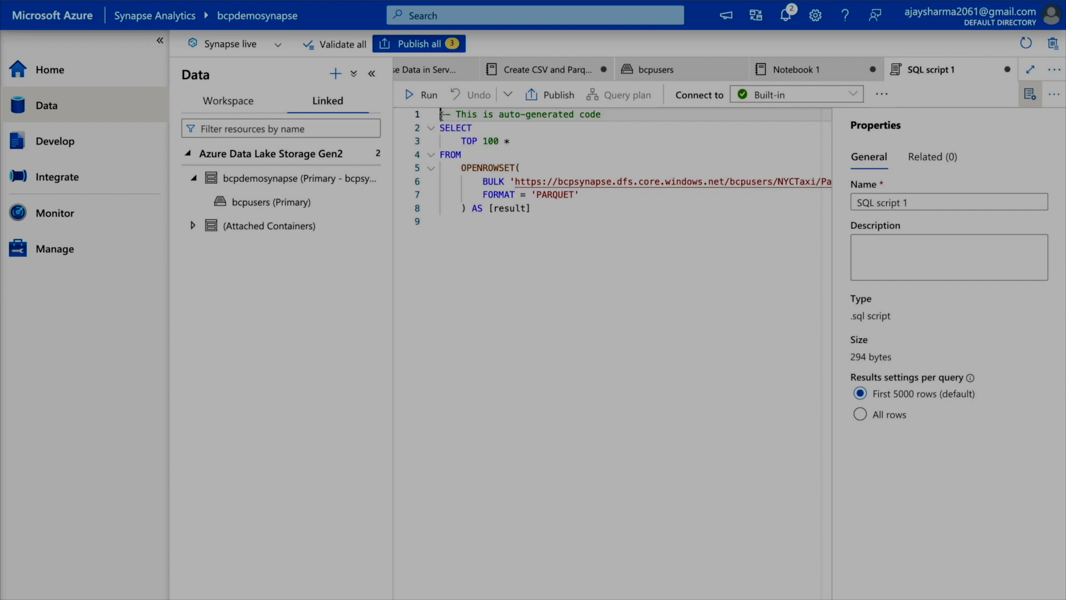
left_click(1029, 96)
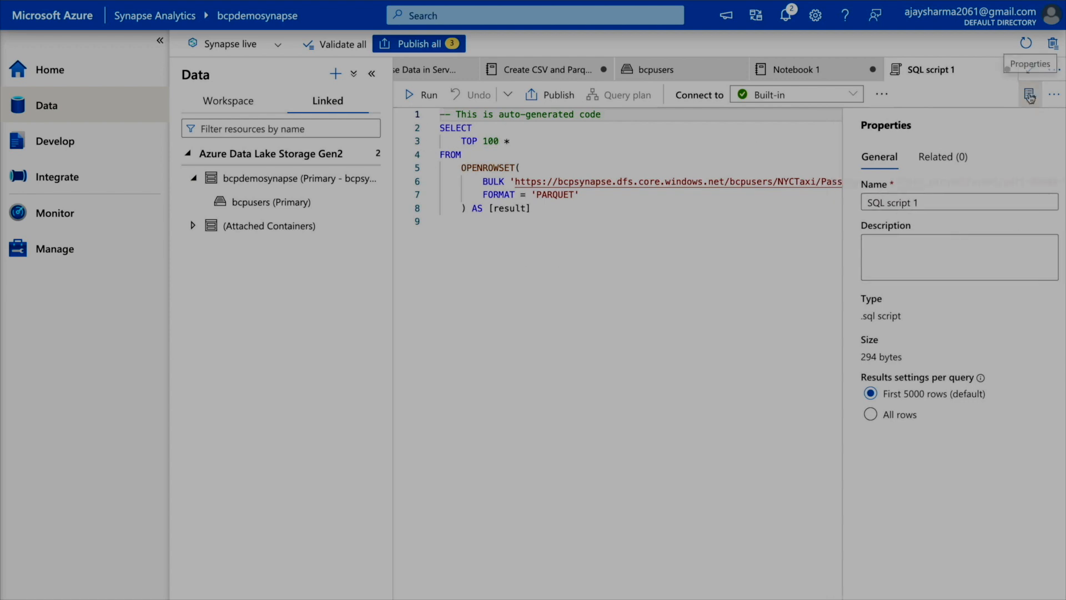
left_click(424, 95)
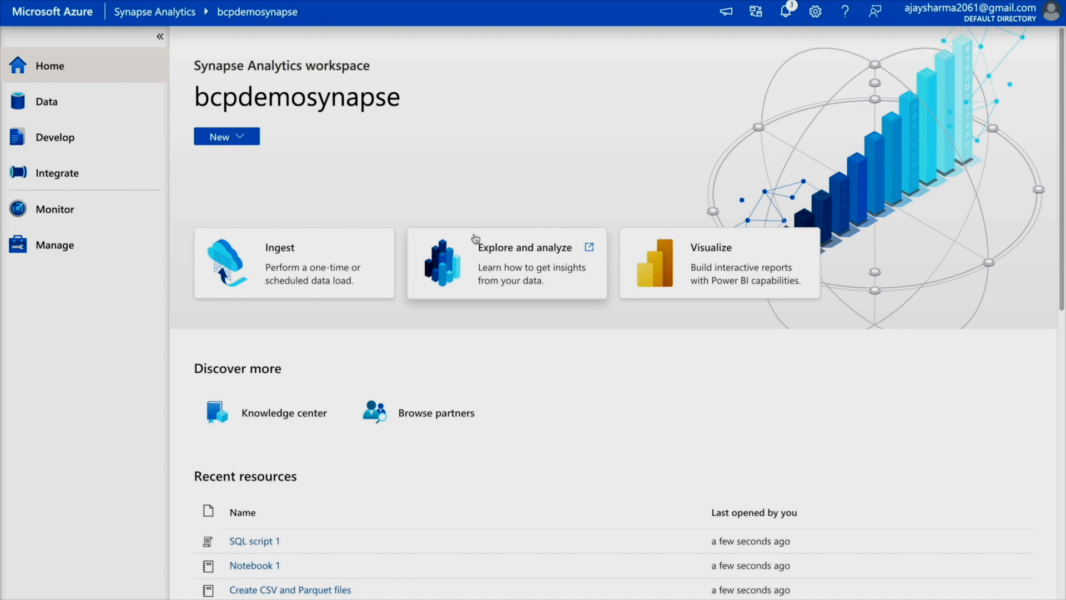
- Create a new pipeline in the Integrate hub
left_click(83, 181)
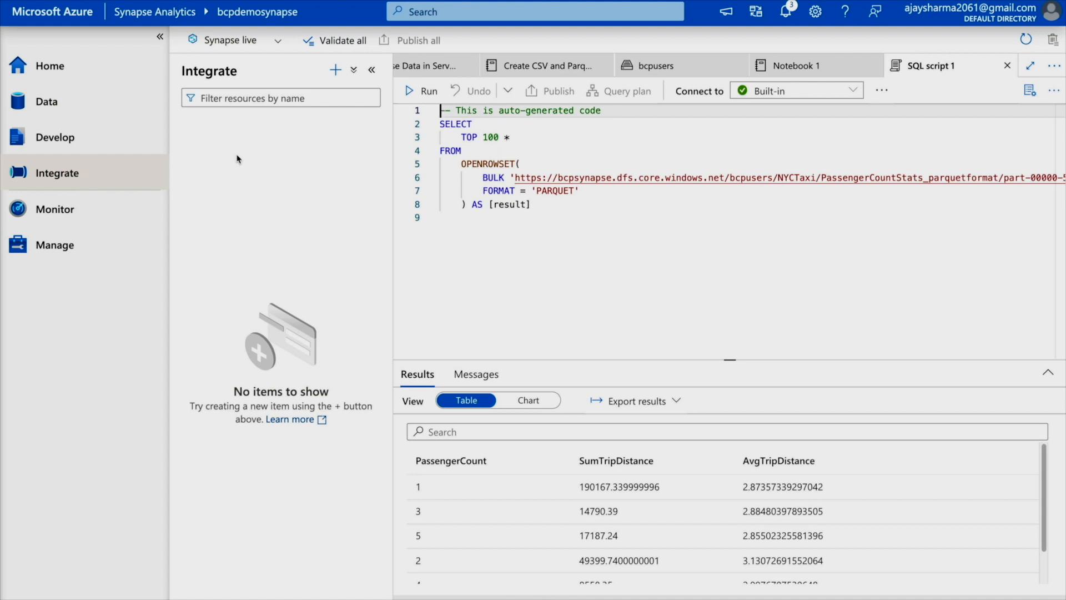
left_click(336, 70)
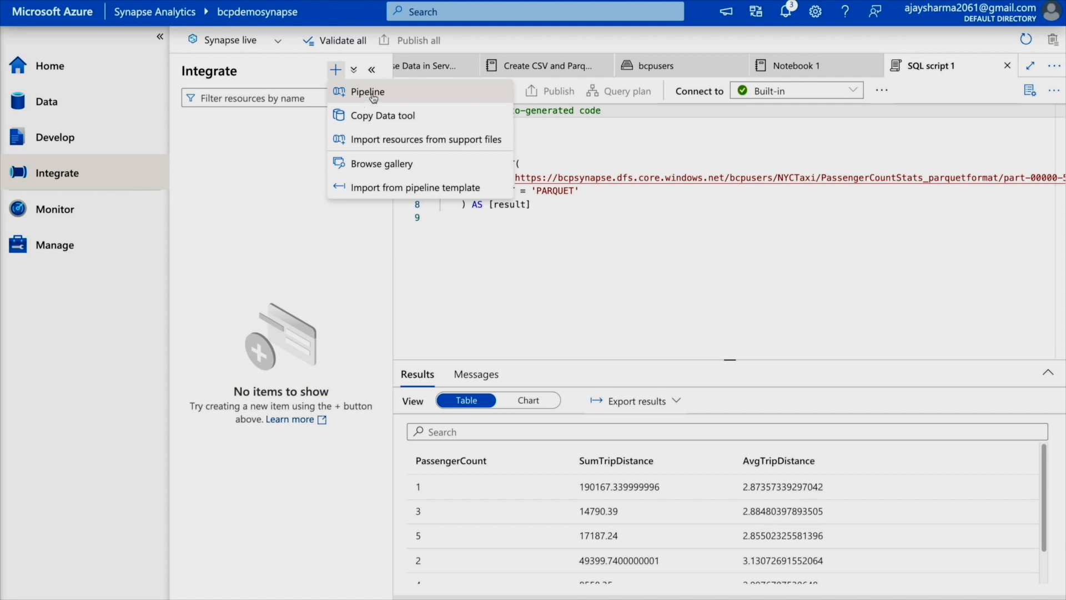
left_click(401, 98)
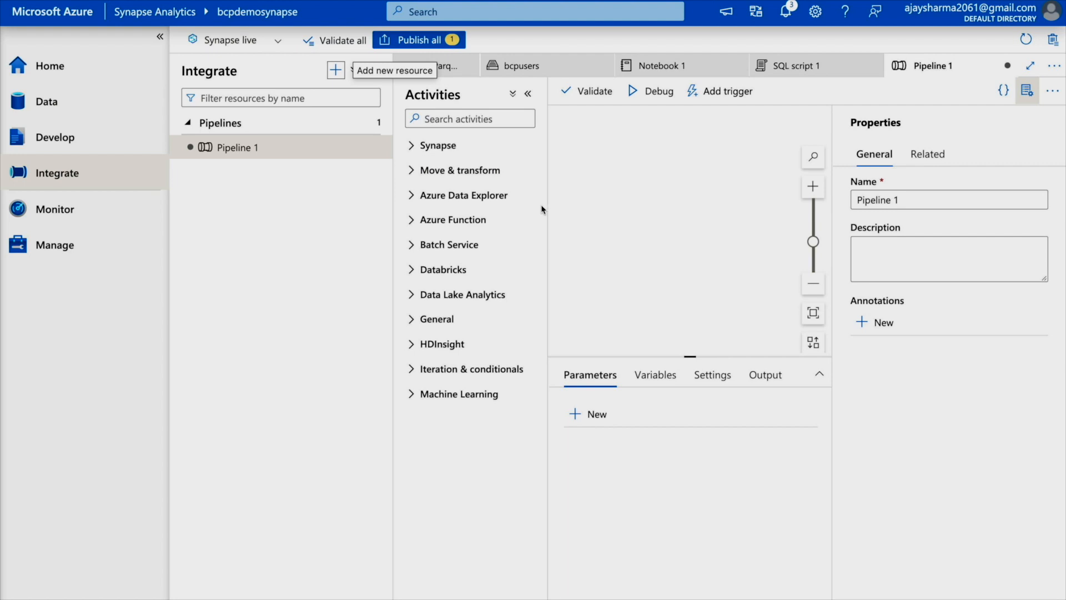
- Add a Synapse Notebook activity to the middle of the Pipeline 1 canvas and hide the pipeline's properties
left_click(417, 148)
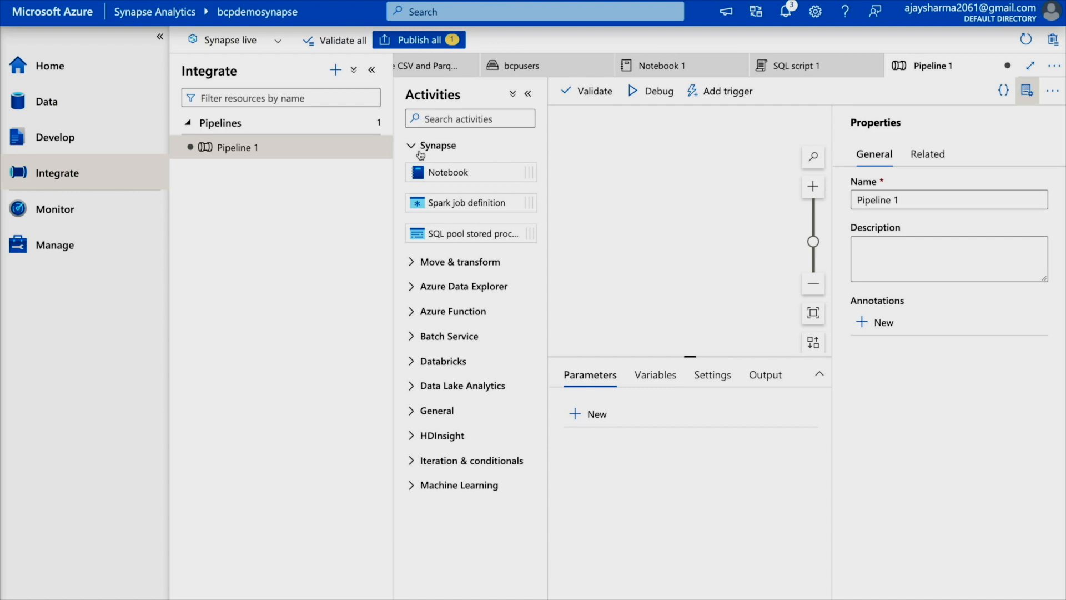
left_click_drag(437, 172, 620, 182)
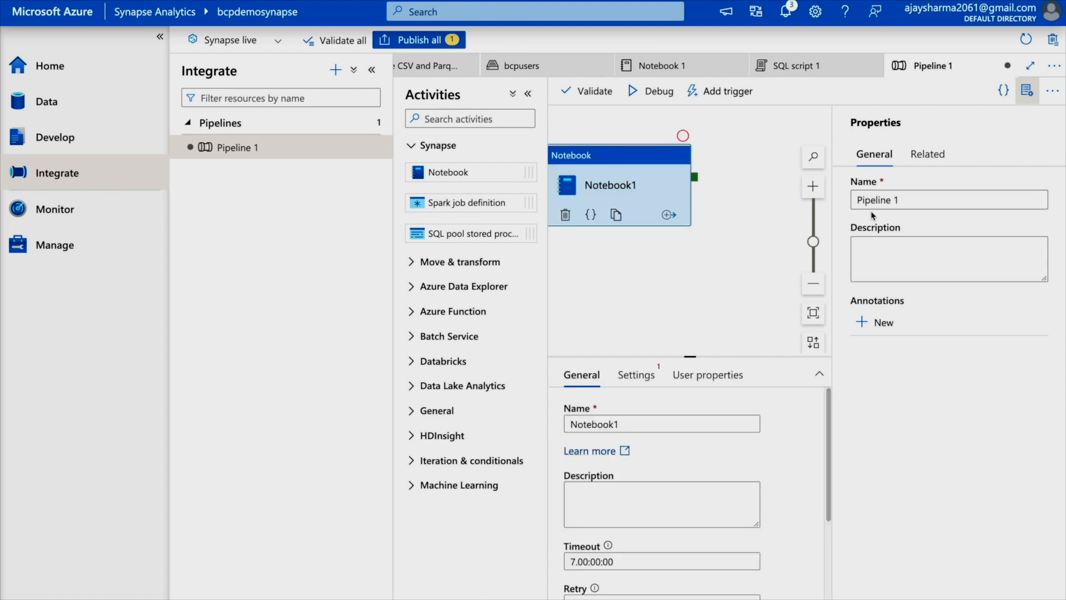
left_click(1027, 90)
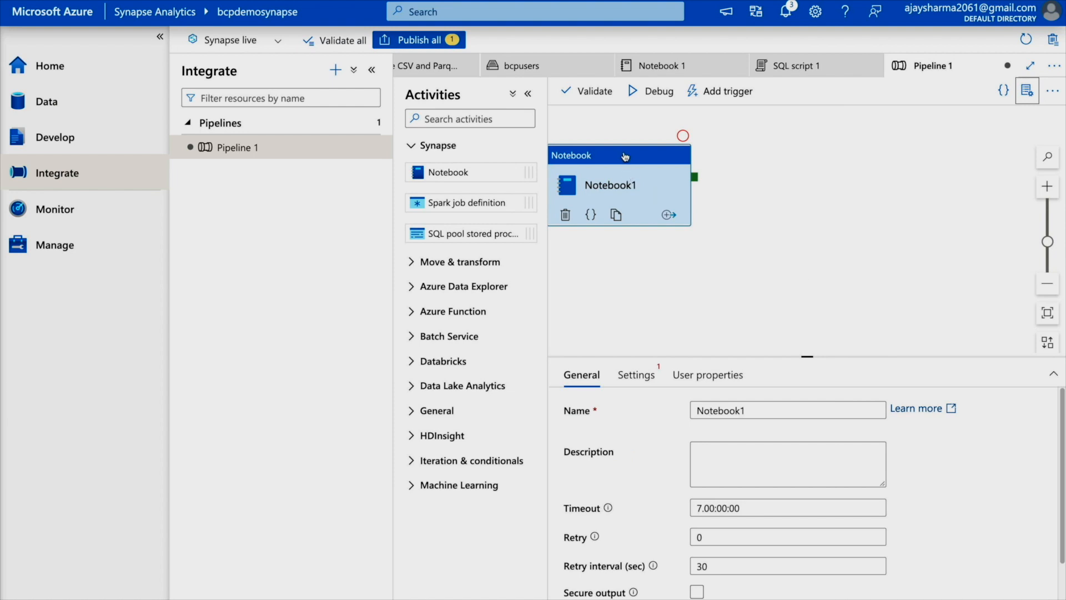
left_click_drag(626, 156, 761, 161)
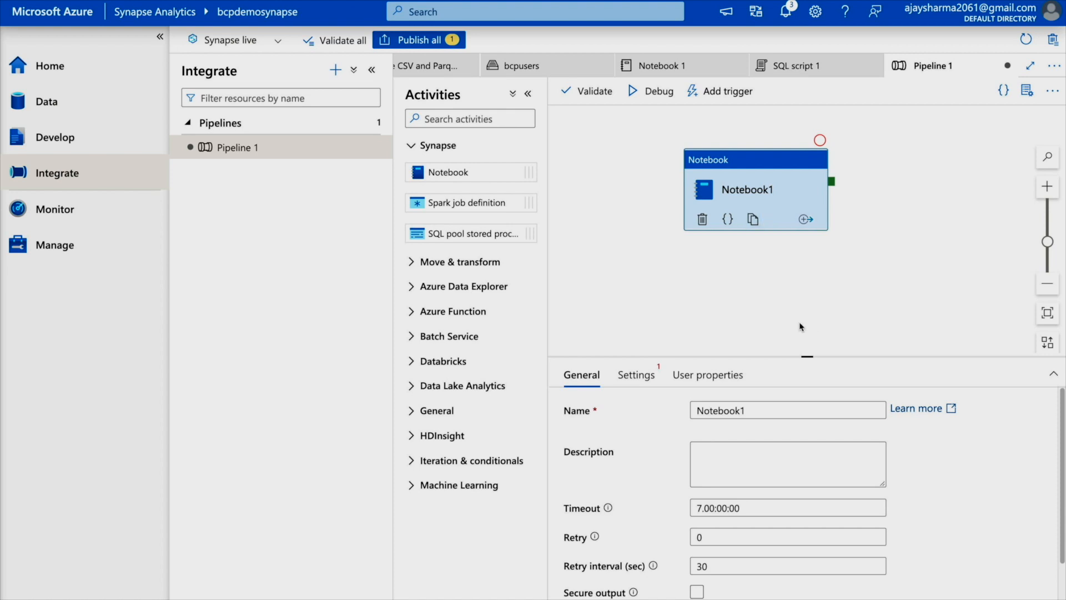
- Set the Notebook1 activity in Pipeline 1 to run SparkNotebook
left_click(633, 376)
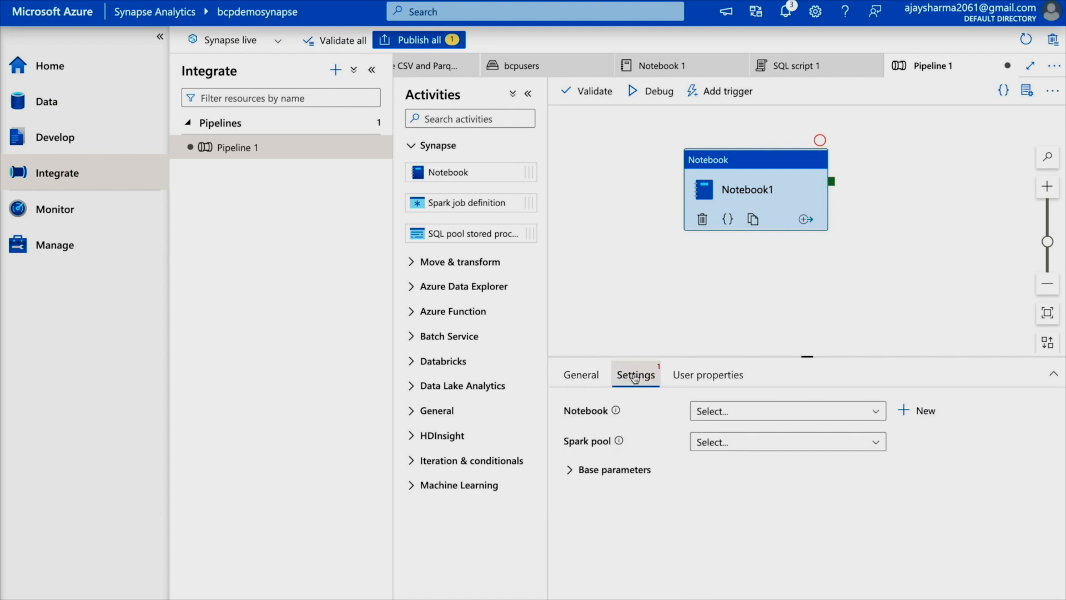
left_click(785, 409)
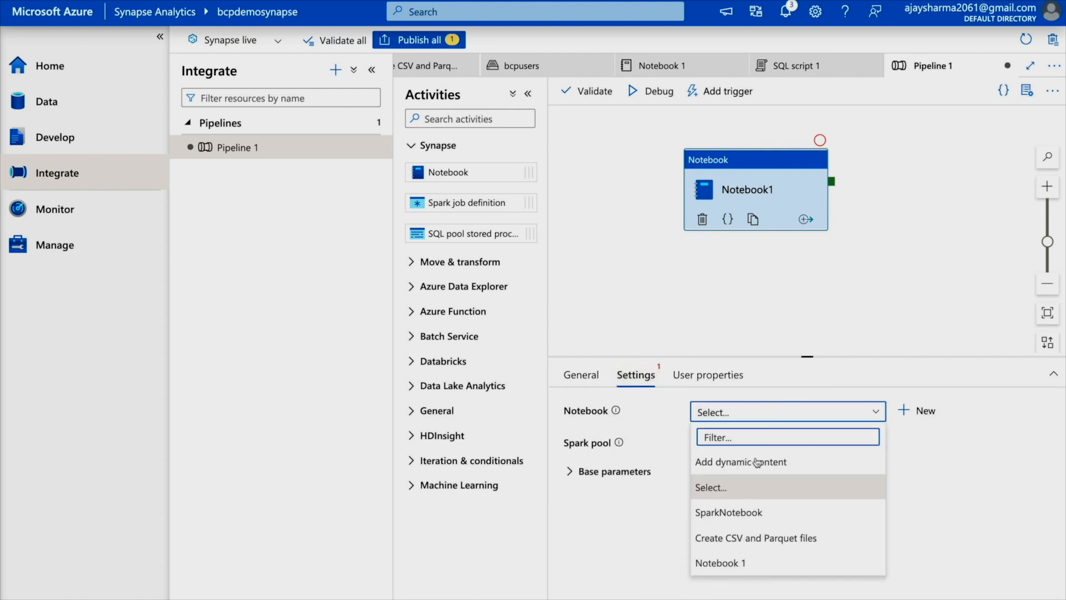
left_click(695, 429)
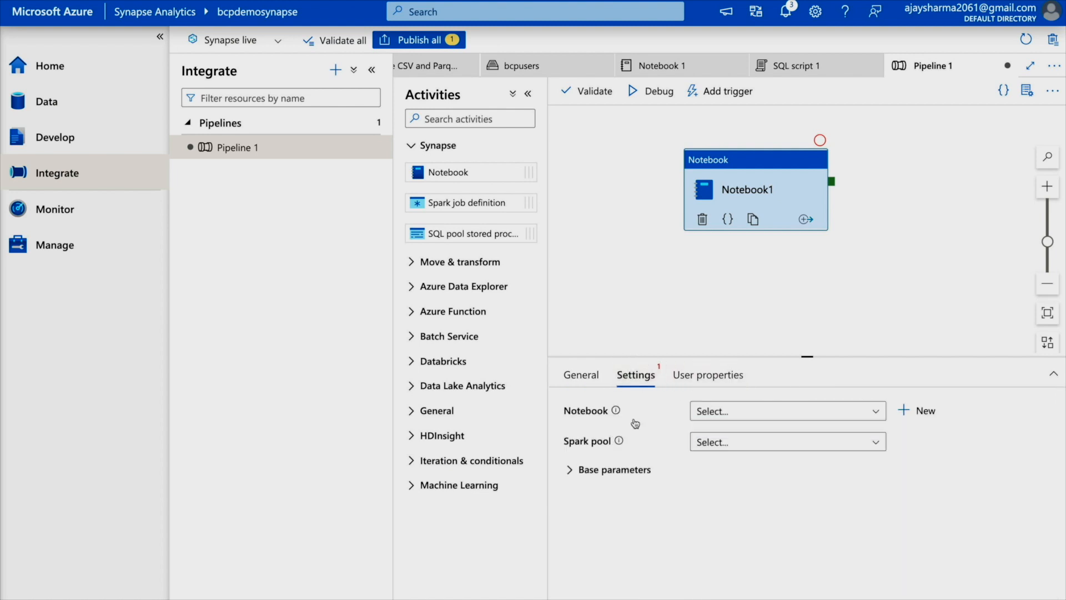
left_click(793, 409)
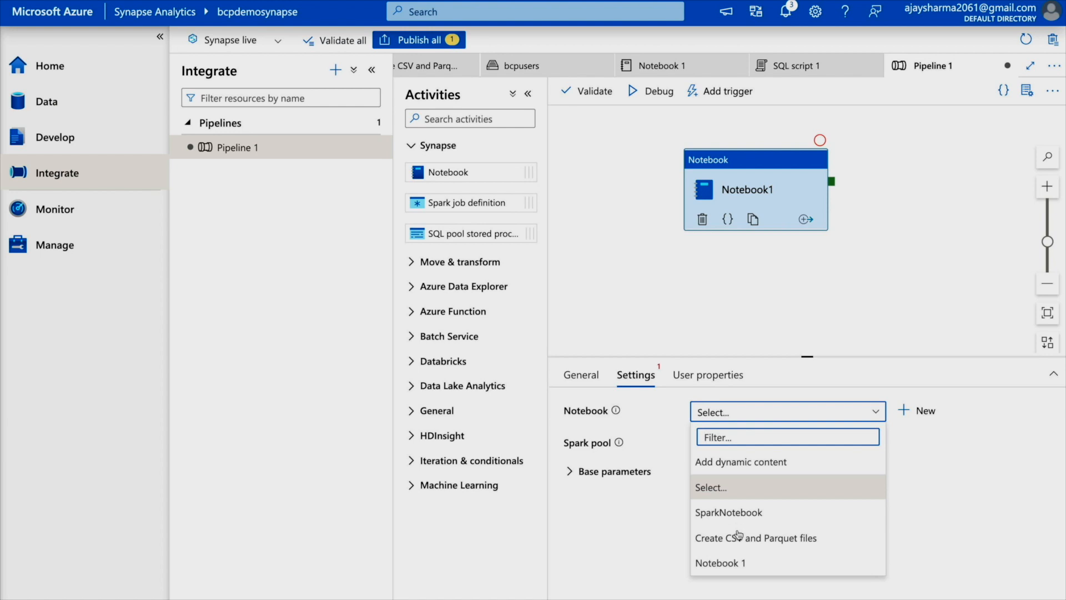
left_click(739, 563)
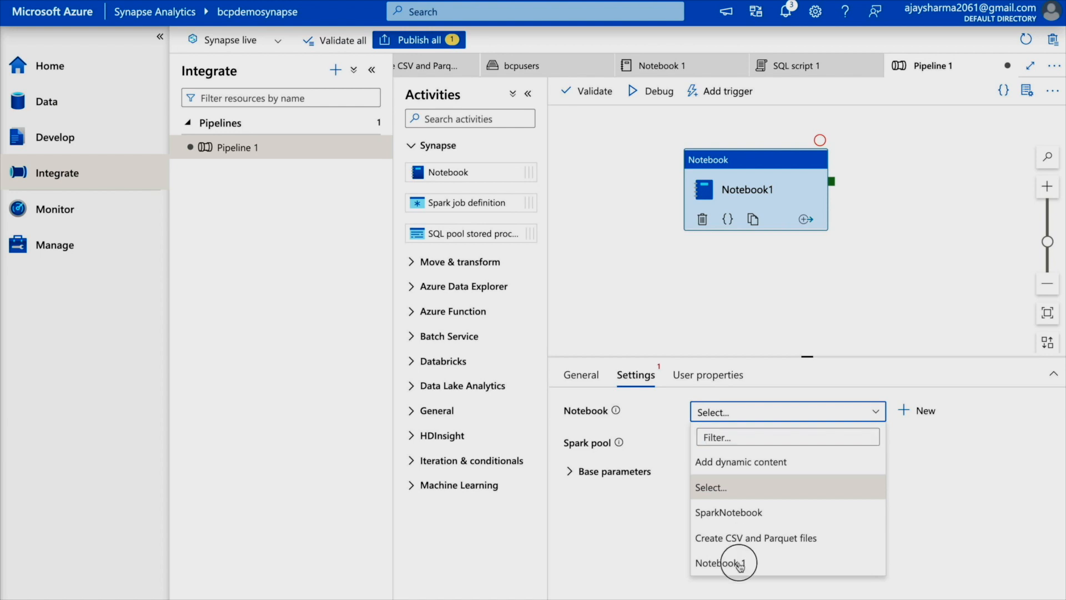
left_click(835, 411)
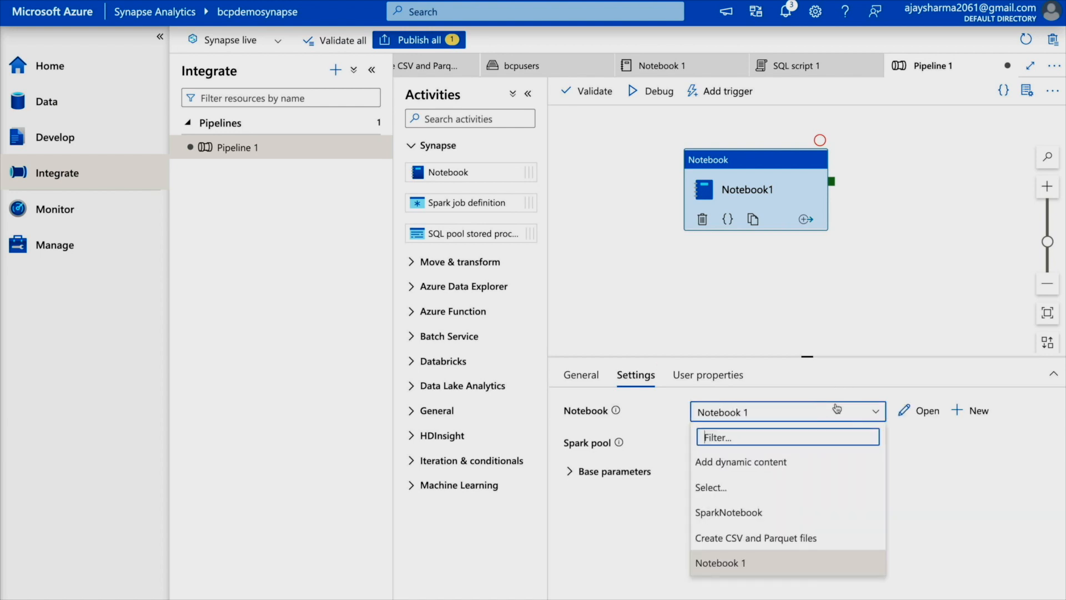
left_click(729, 513)
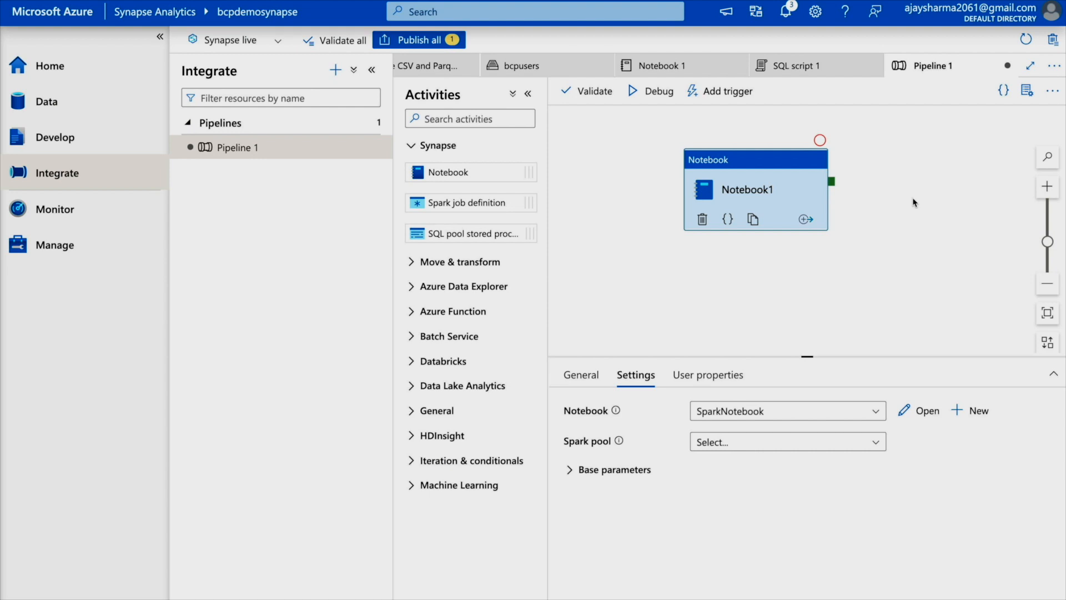
- Start a new schedule trigger for Pipeline 1 and name it MyTriggerNotebook
left_click(710, 96)
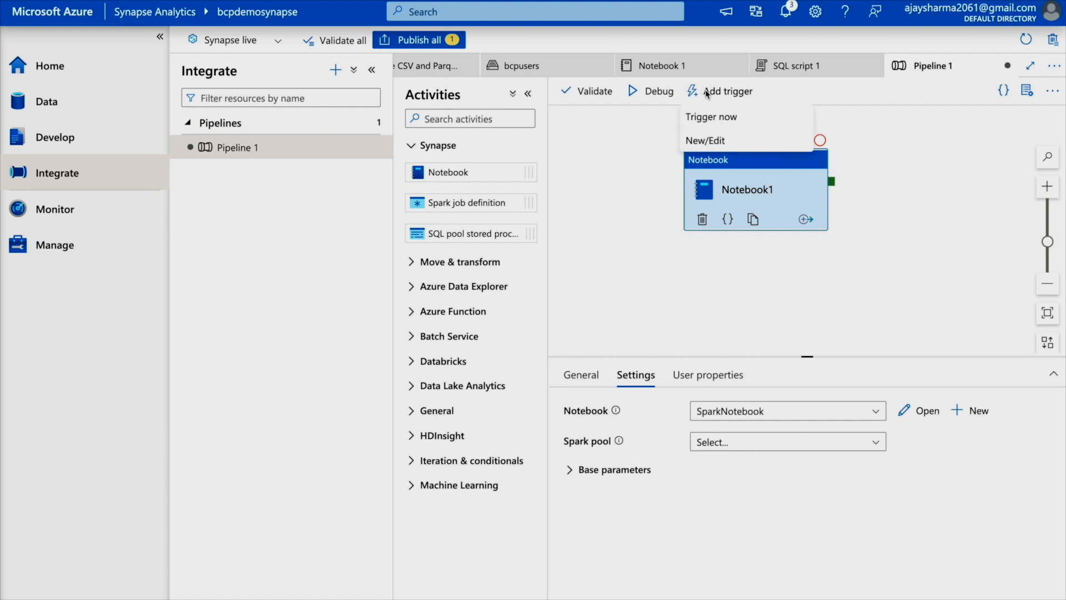
left_click(721, 141)
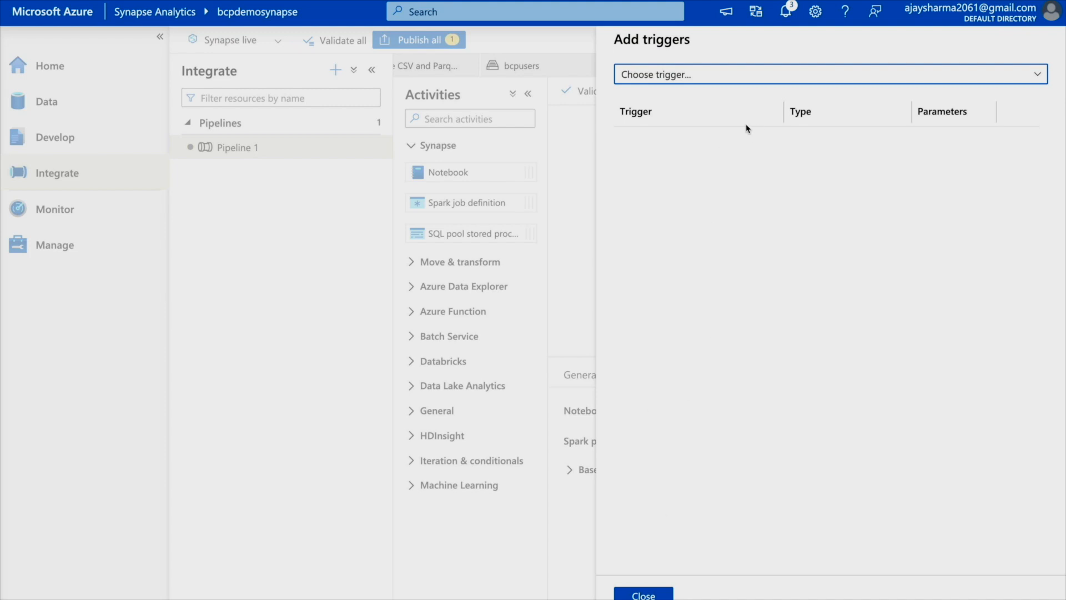
left_click(1037, 75)
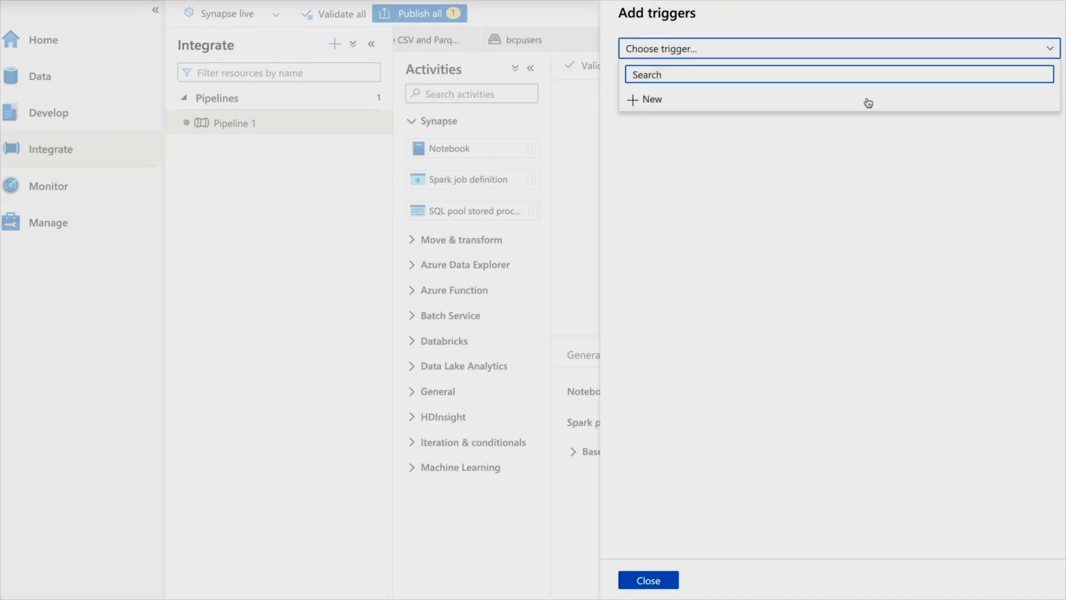
left_click(653, 100)
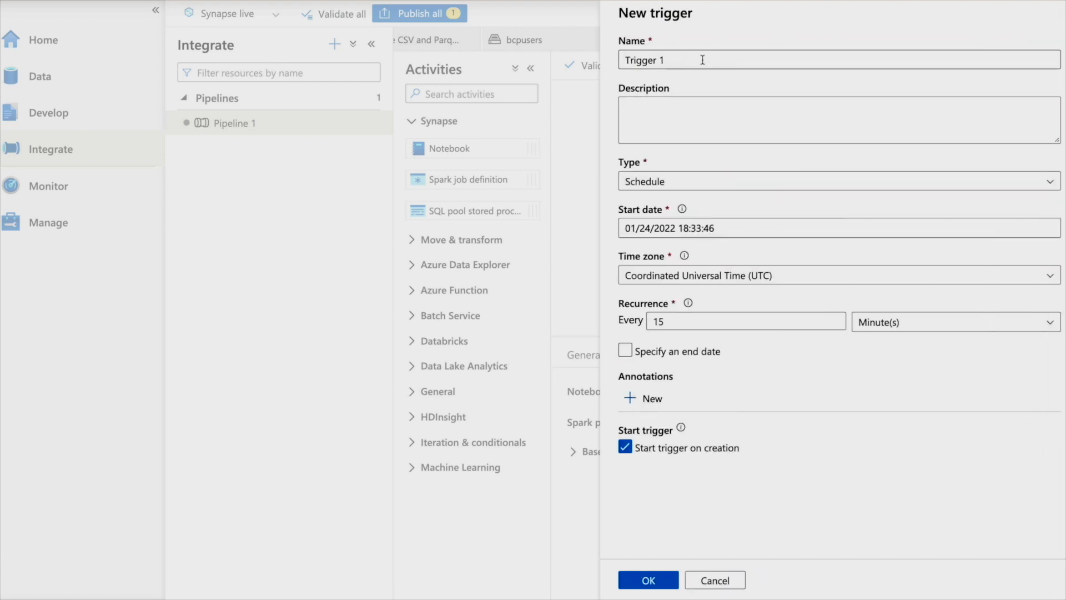
left_click_drag(683, 59, 593, 57)
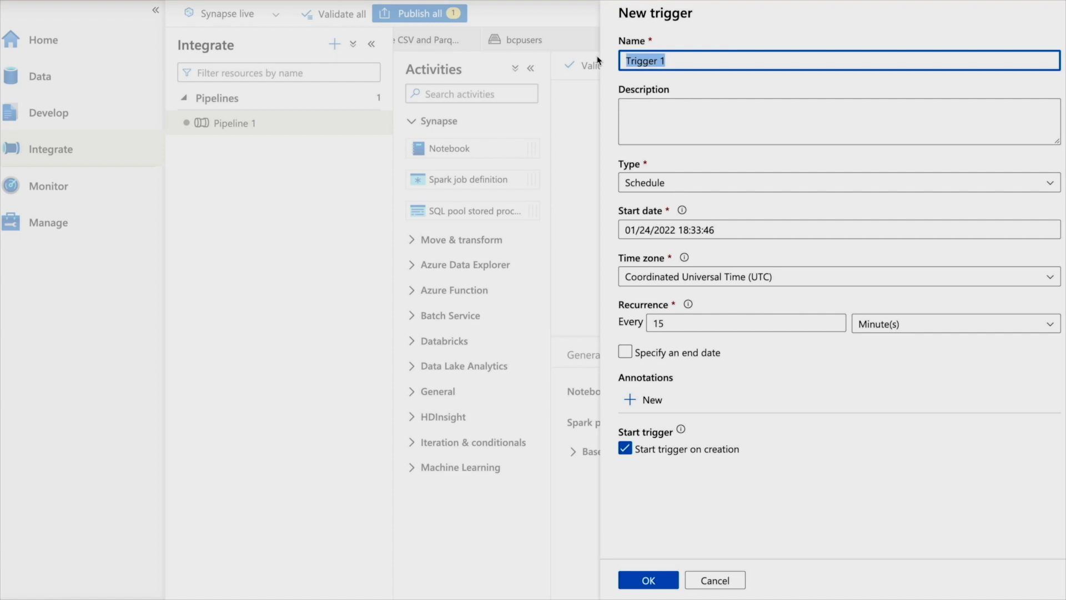
type("MyTriggerNotebook")
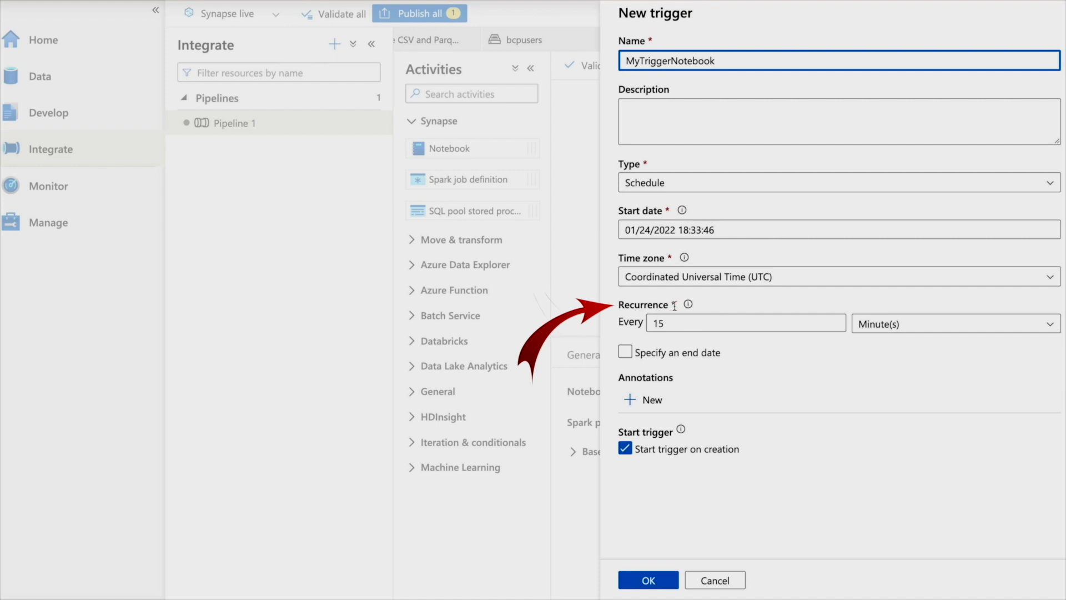
- Set the trigger's recurrence to every 1 hour and create it with no run parameters
left_click(699, 306)
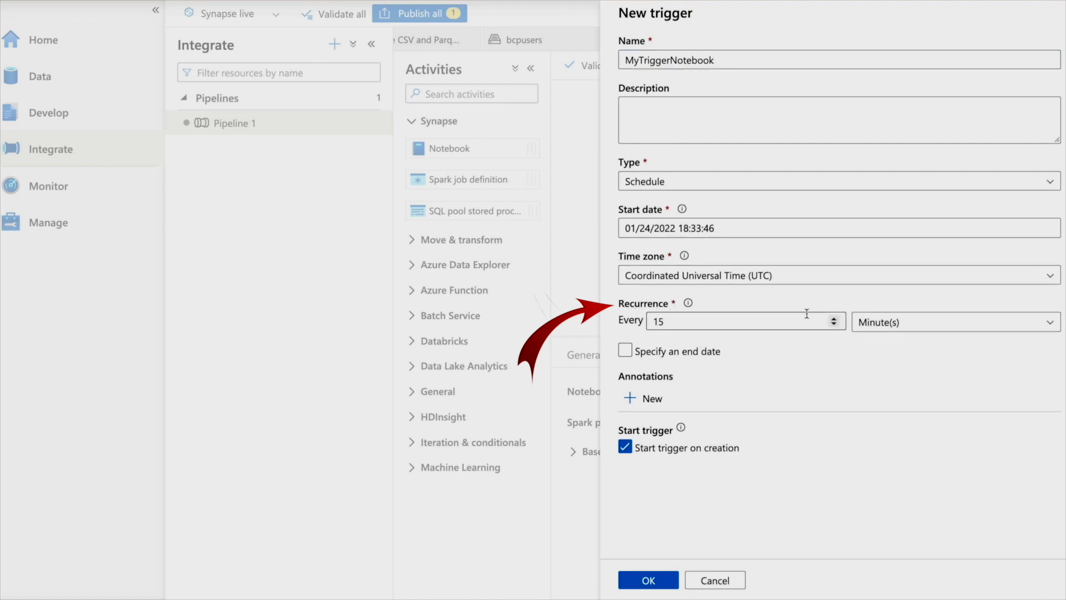
double_click(670, 327)
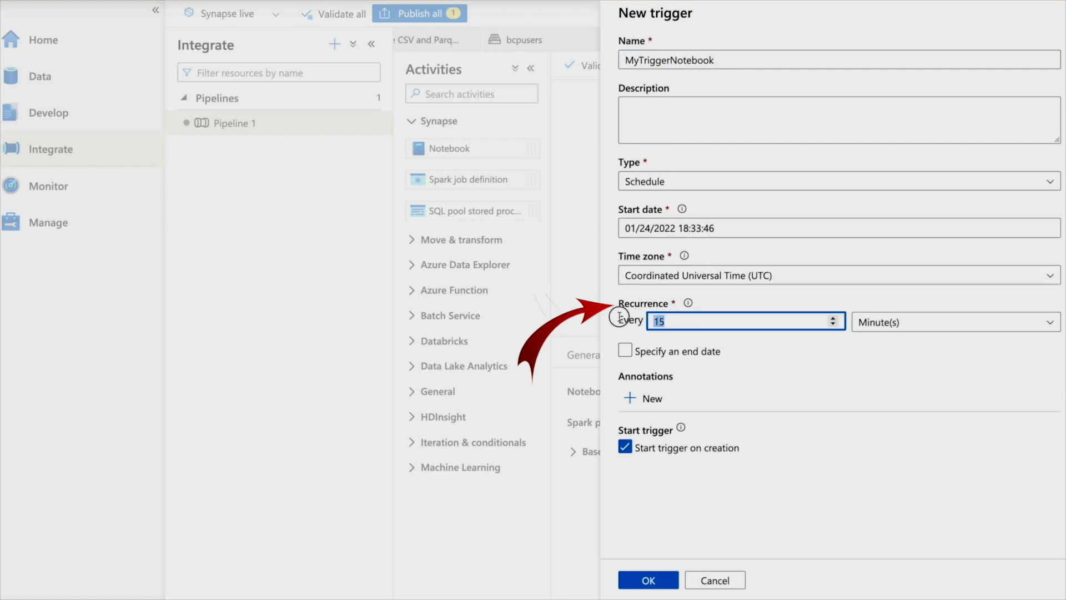
type("60")
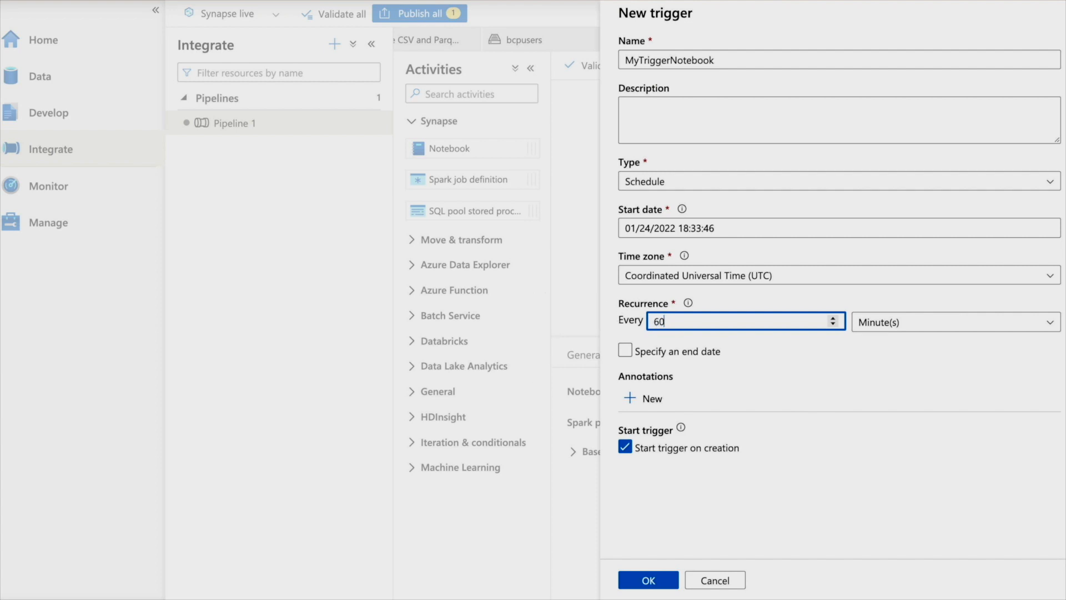
left_click(884, 322)
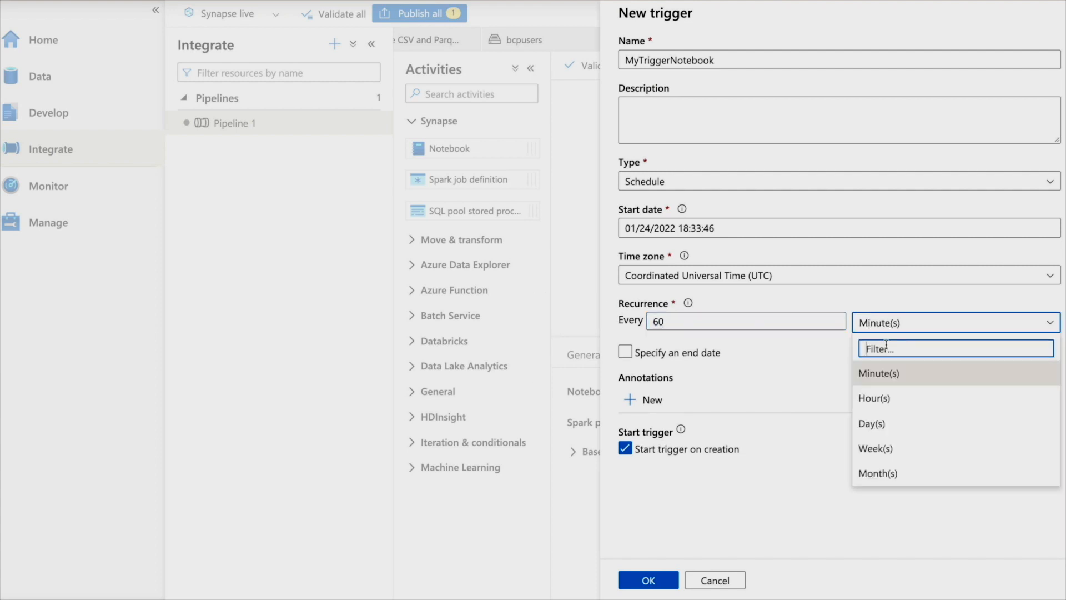
left_click(877, 398)
left_click(734, 325)
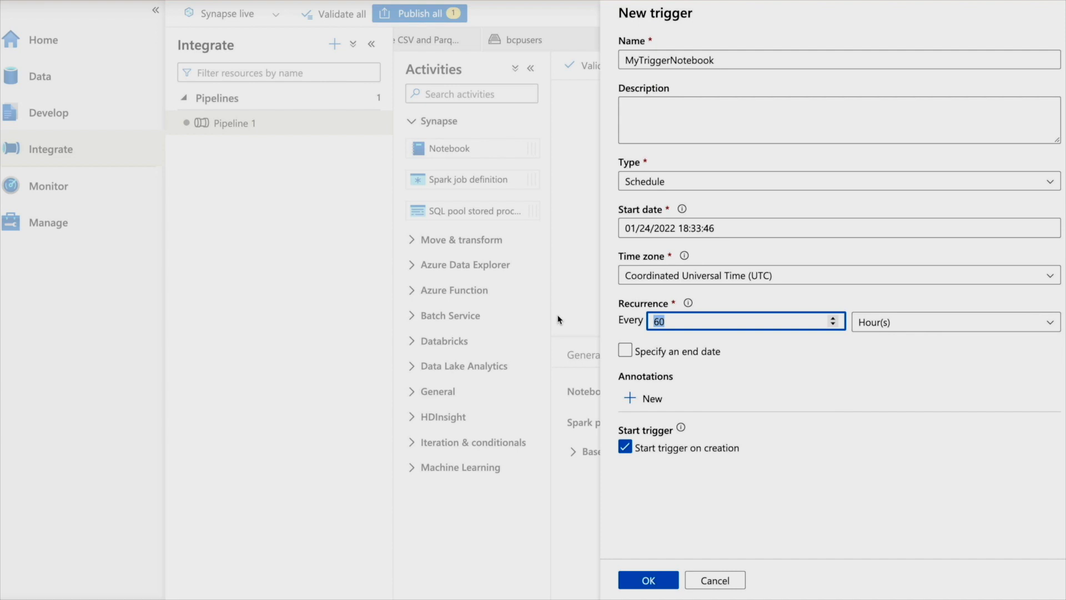
type("1")
left_click(757, 400)
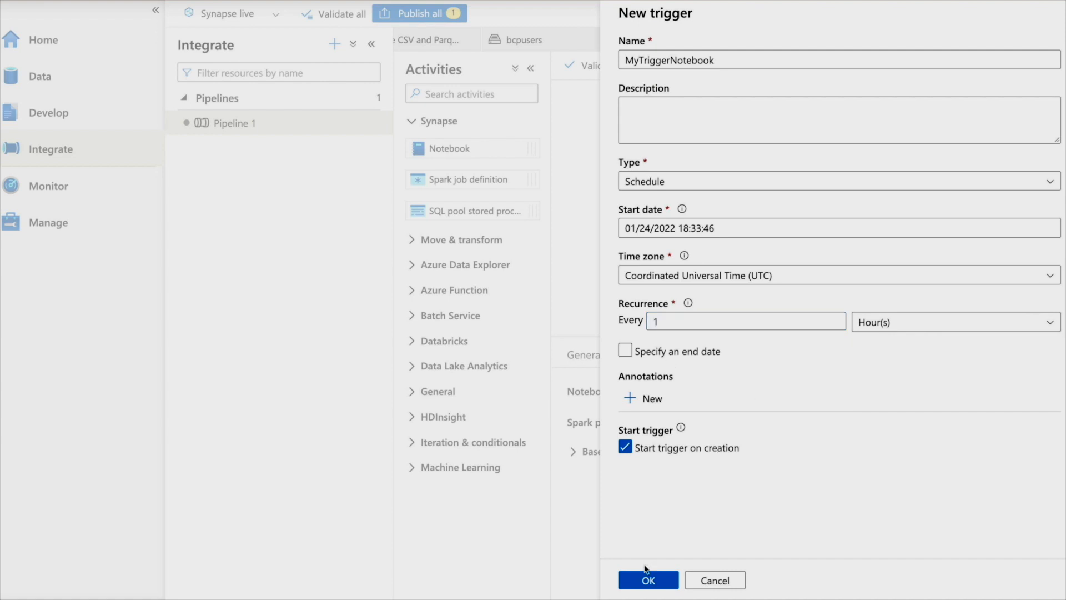
left_click(648, 580)
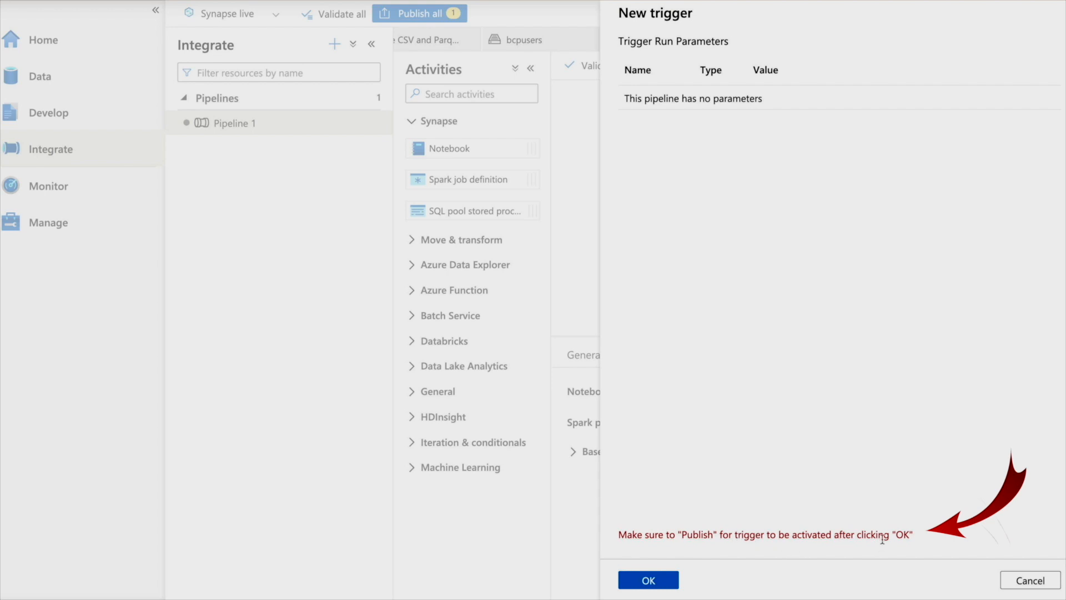
left_click(644, 580)
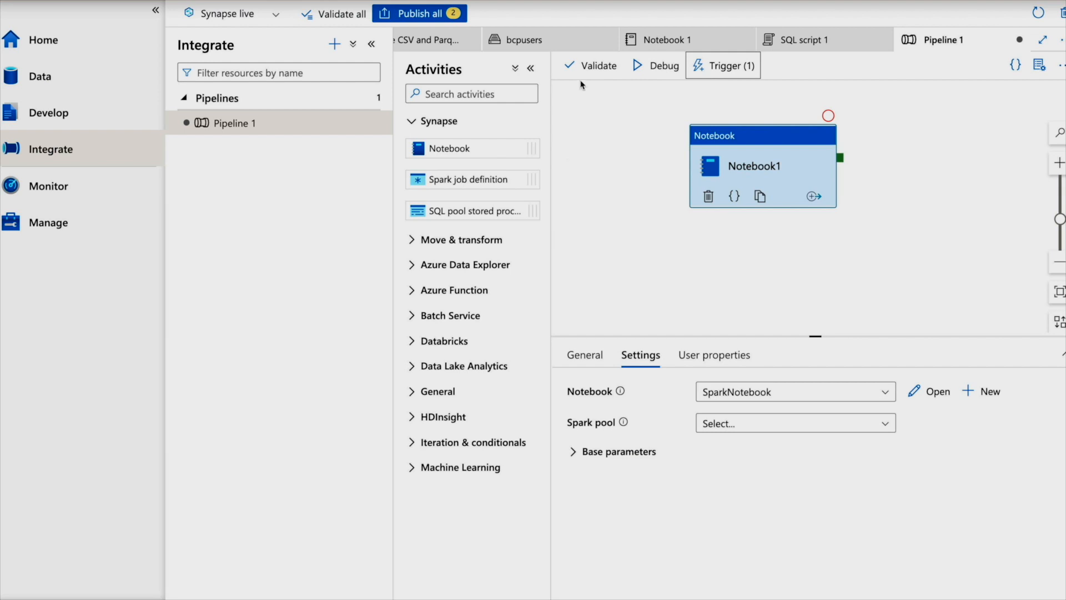
- Publish Pipeline 1 and the MyTriggerNotebook trigger, and check the notifications and the list of pipeline runs
left_click(429, 16)
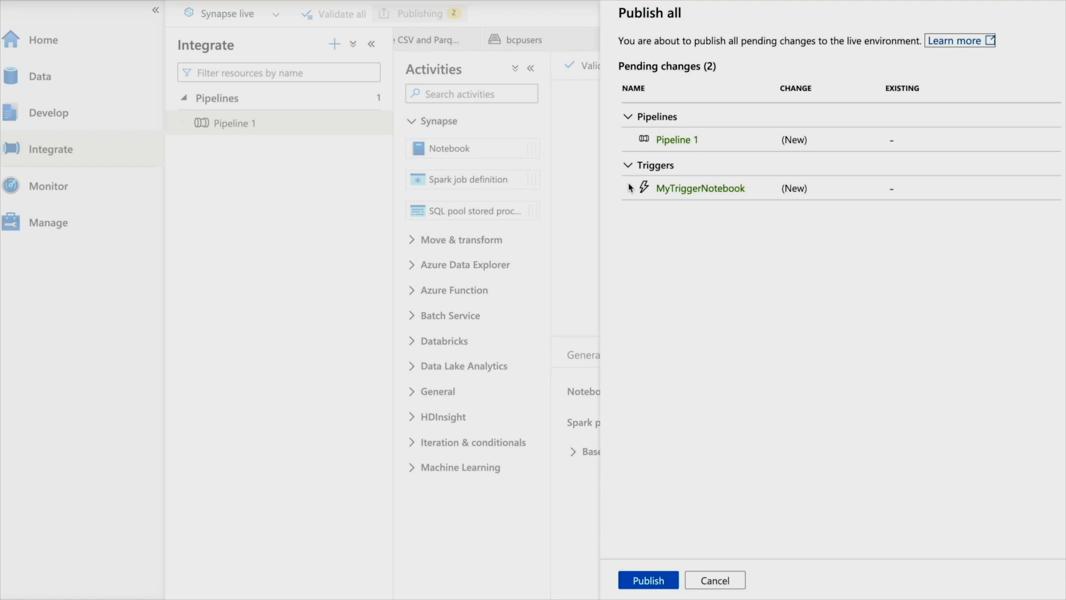
left_click(647, 578)
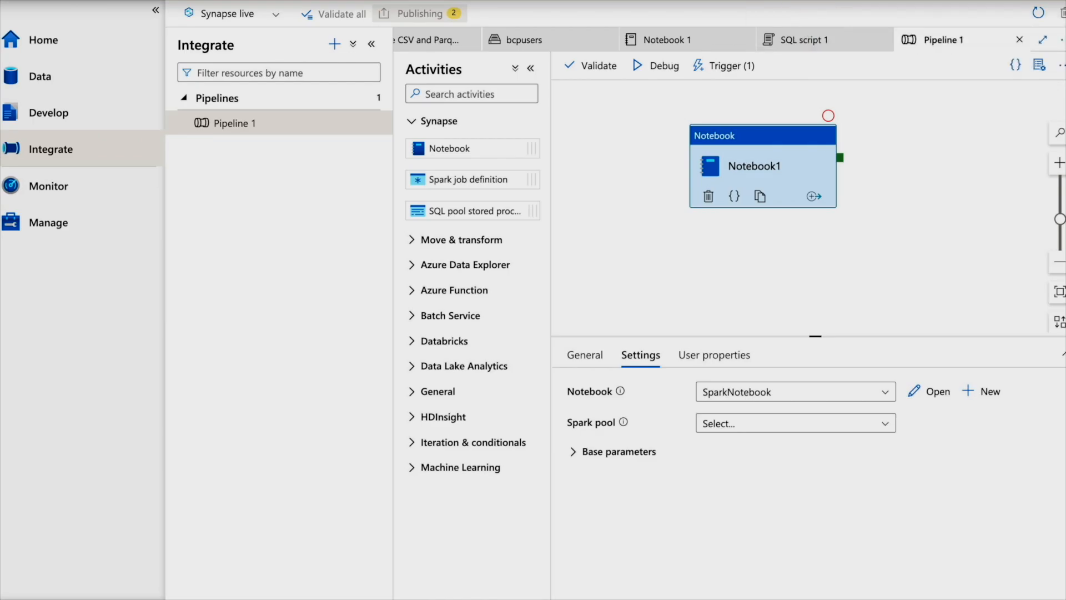
left_click(793, 1)
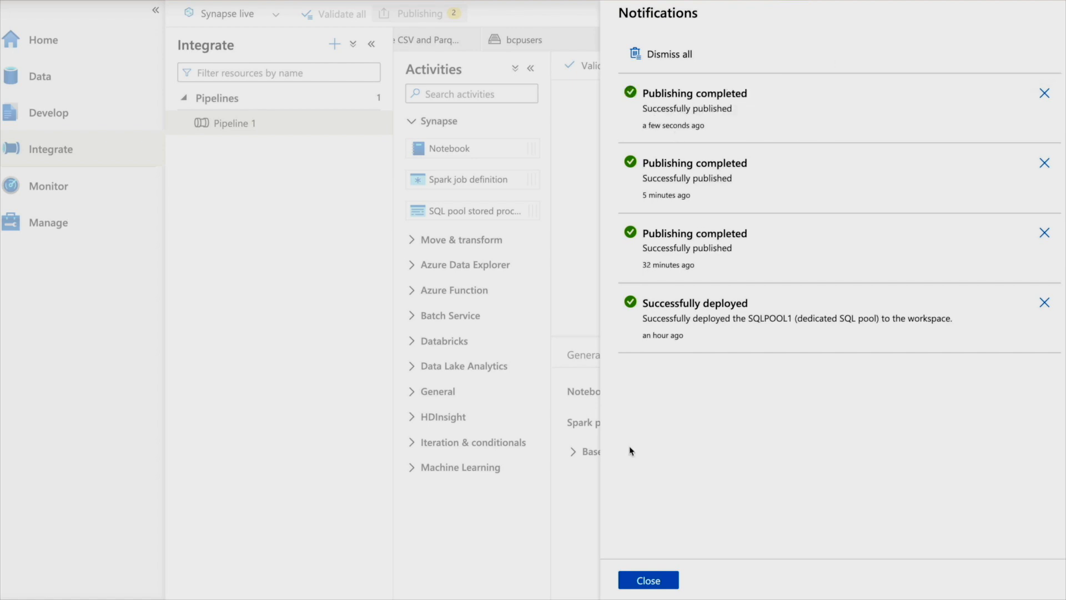
left_click(647, 581)
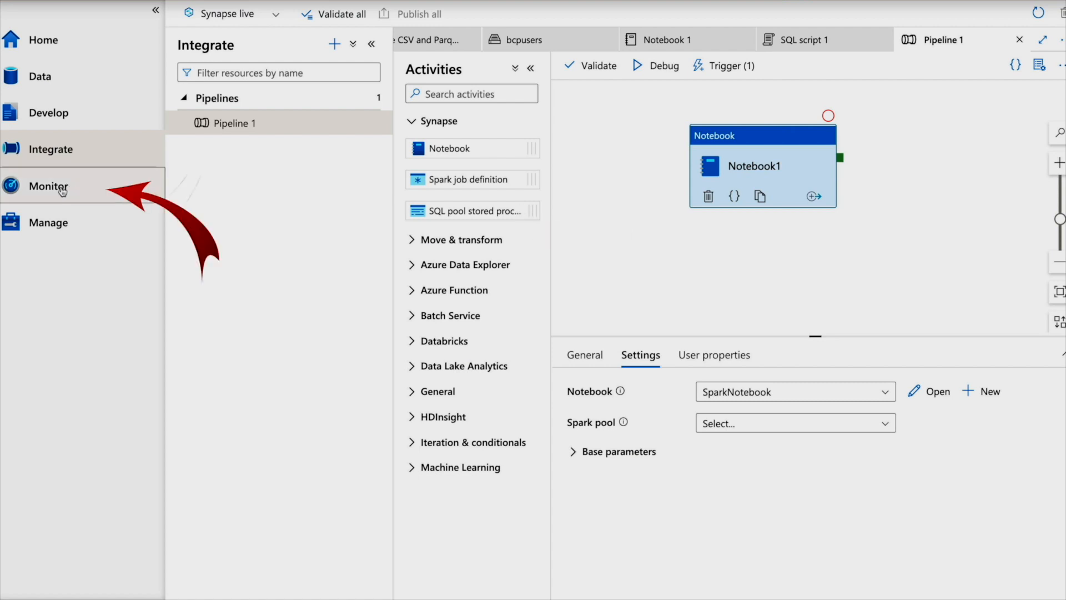
left_click(34, 186)
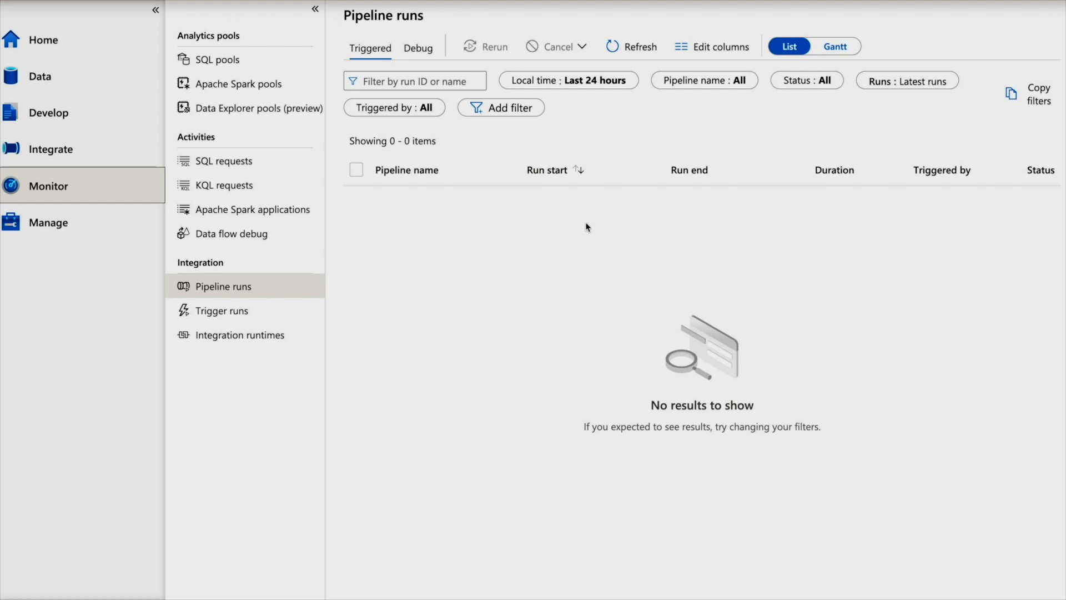
- Trigger Pipeline 1 to run immediately using its last published configuration
left_click(33, 149)
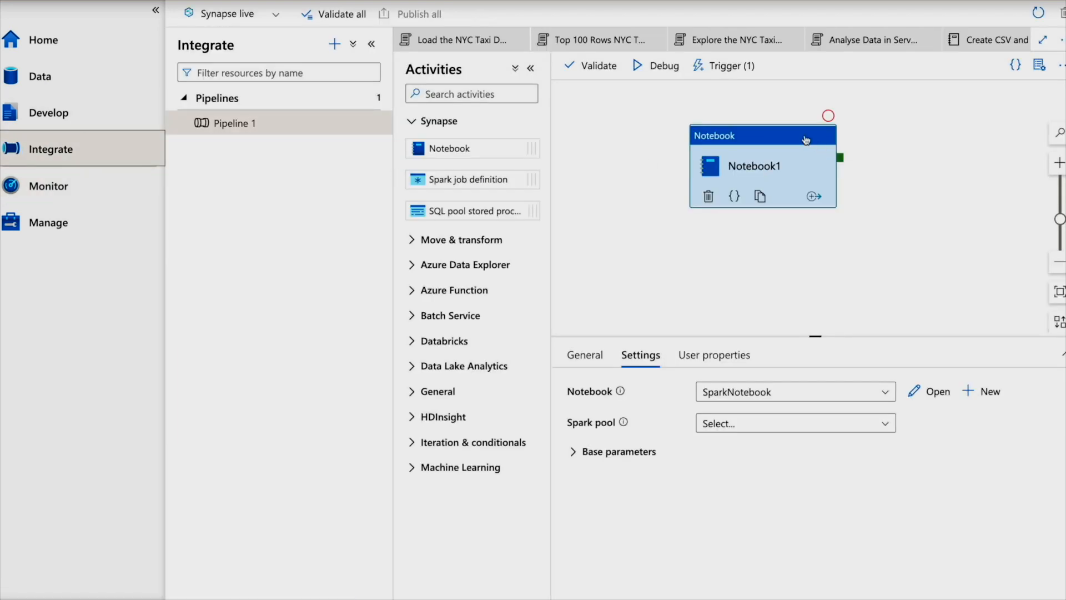
left_click(720, 68)
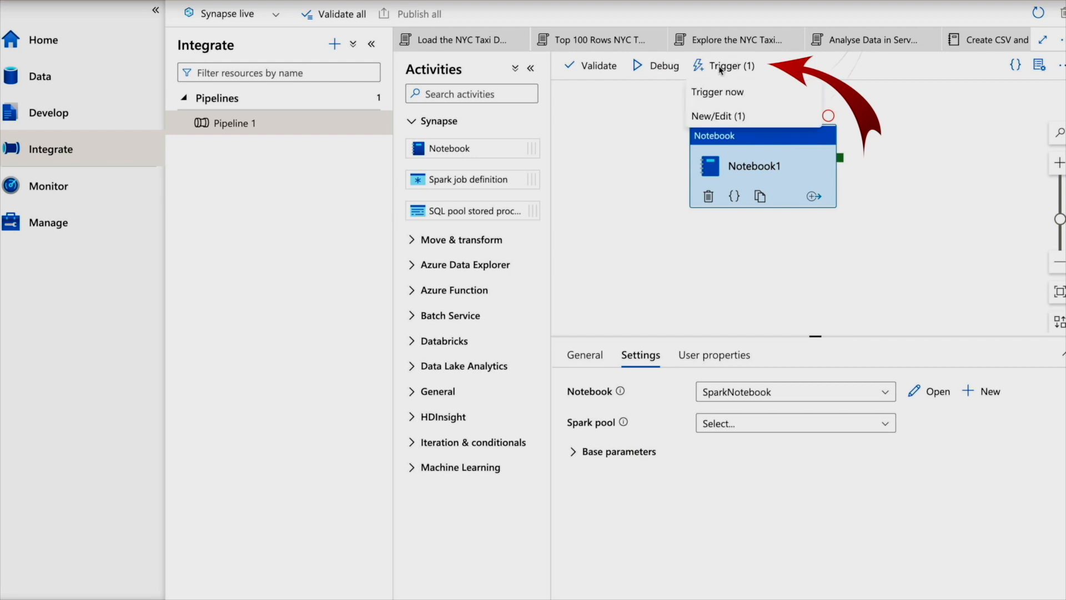
left_click(726, 94)
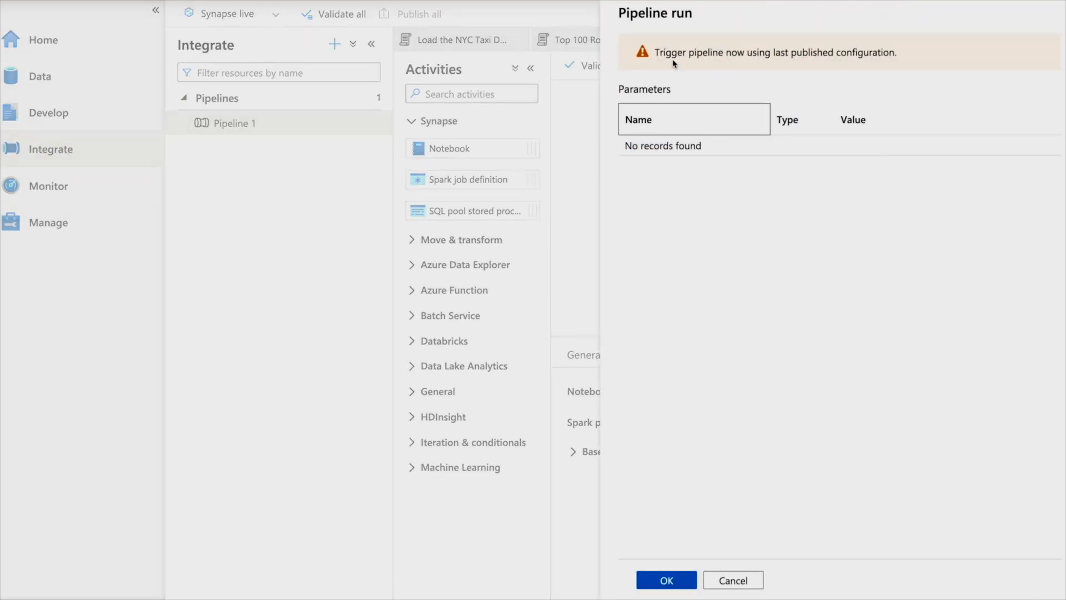
left_click_drag(659, 52, 952, 62)
left_click(667, 579)
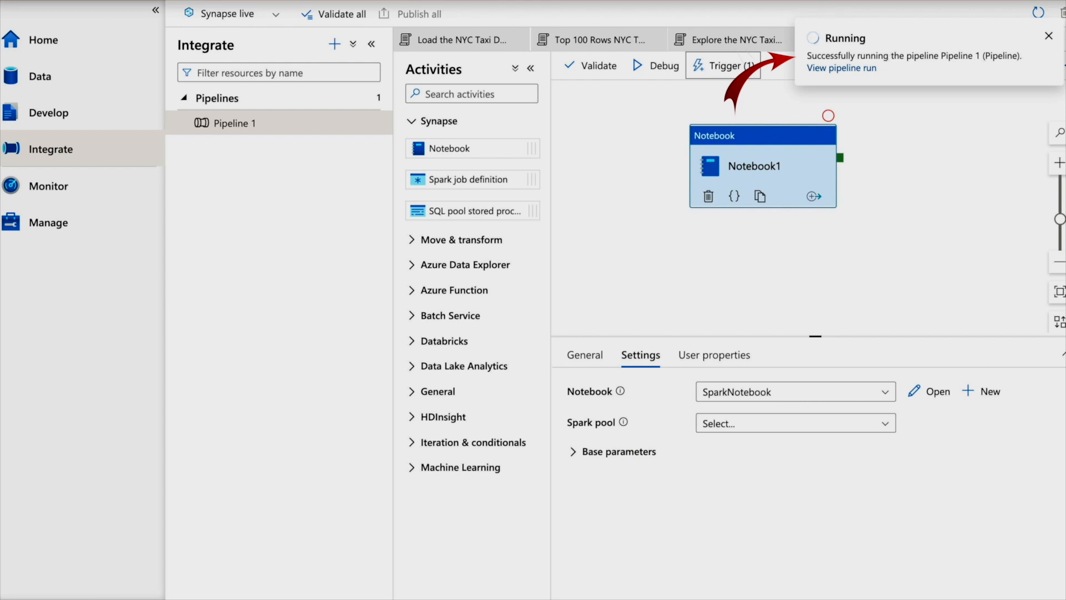
- Check the triggered Pipeline 1 run in the Monitor hub, including its duration, trigger type and status
left_click(860, 2)
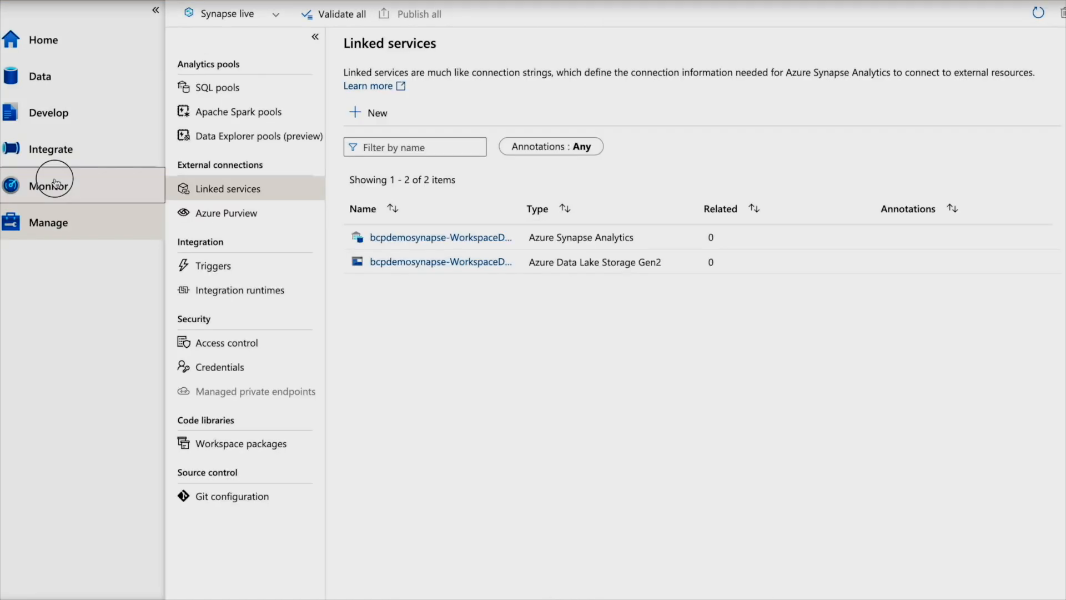
left_click(53, 181)
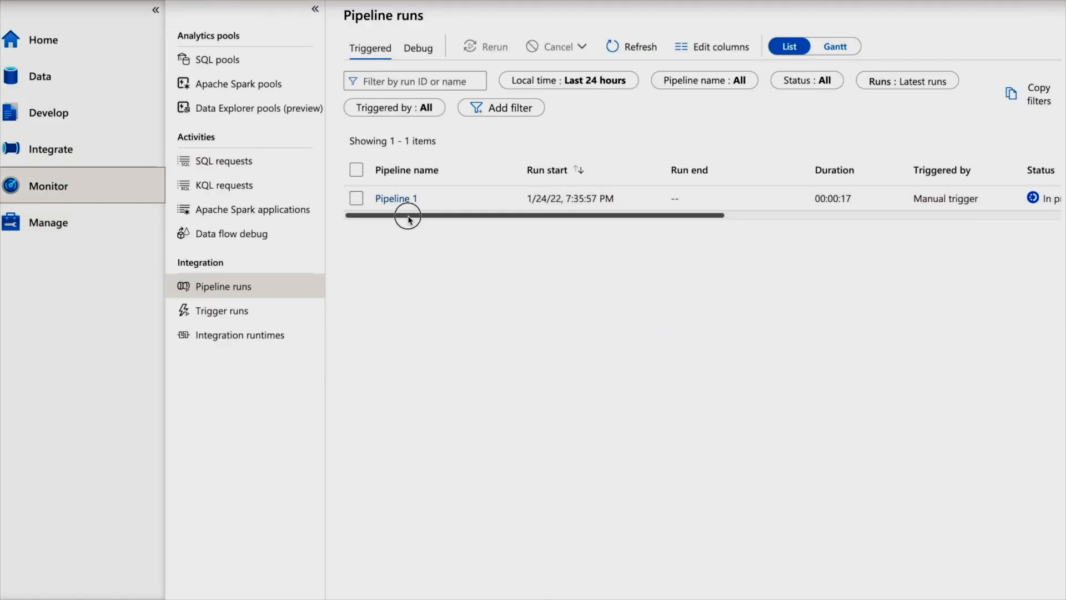
left_click_drag(405, 216, 328, 228)
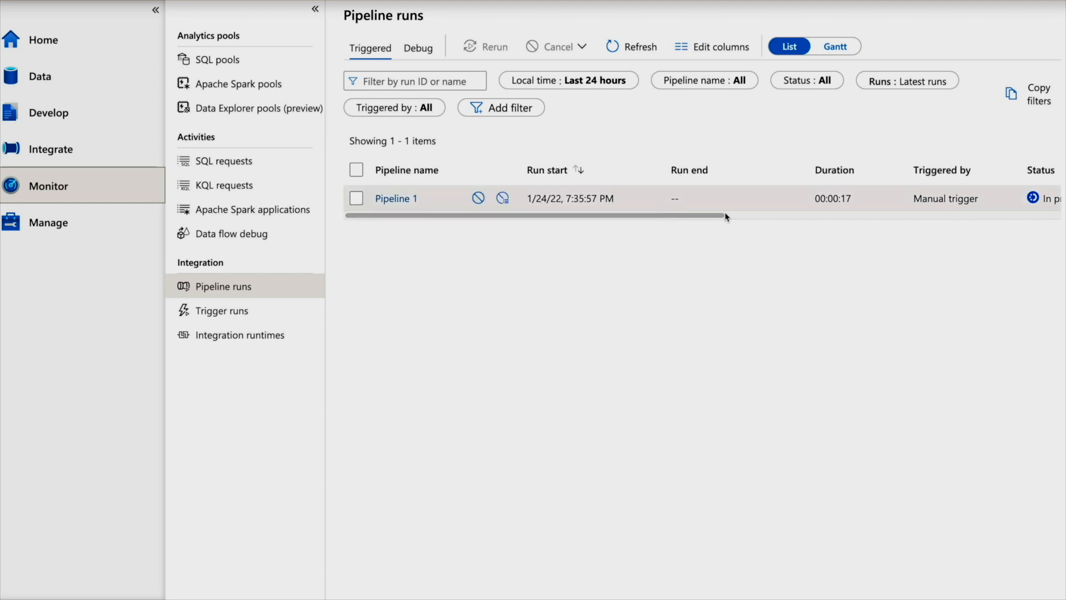
left_click_drag(713, 217, 916, 214)
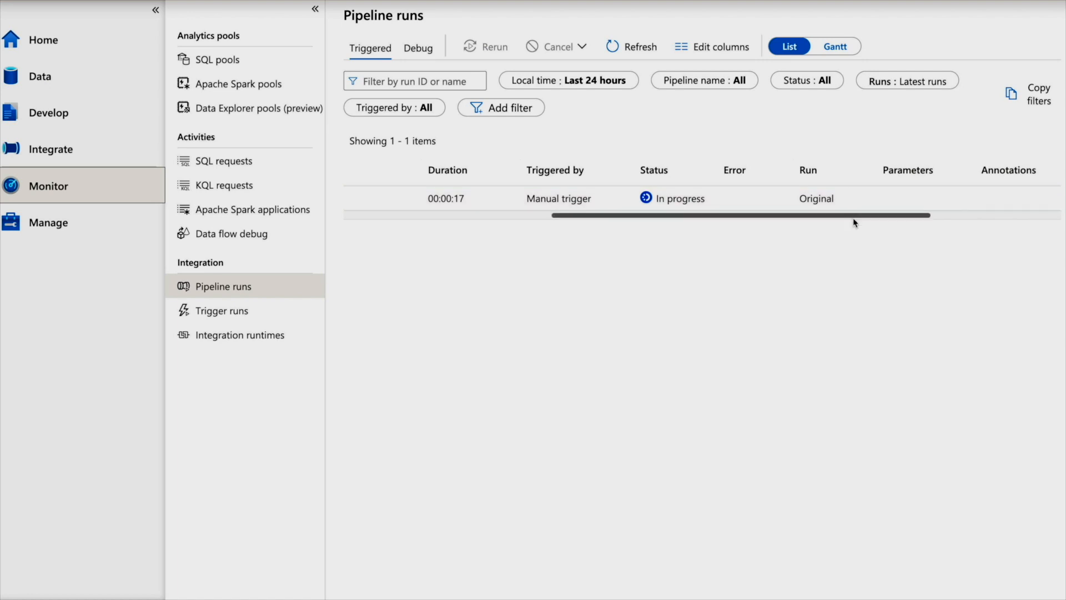
left_click_drag(870, 223, 463, 303)
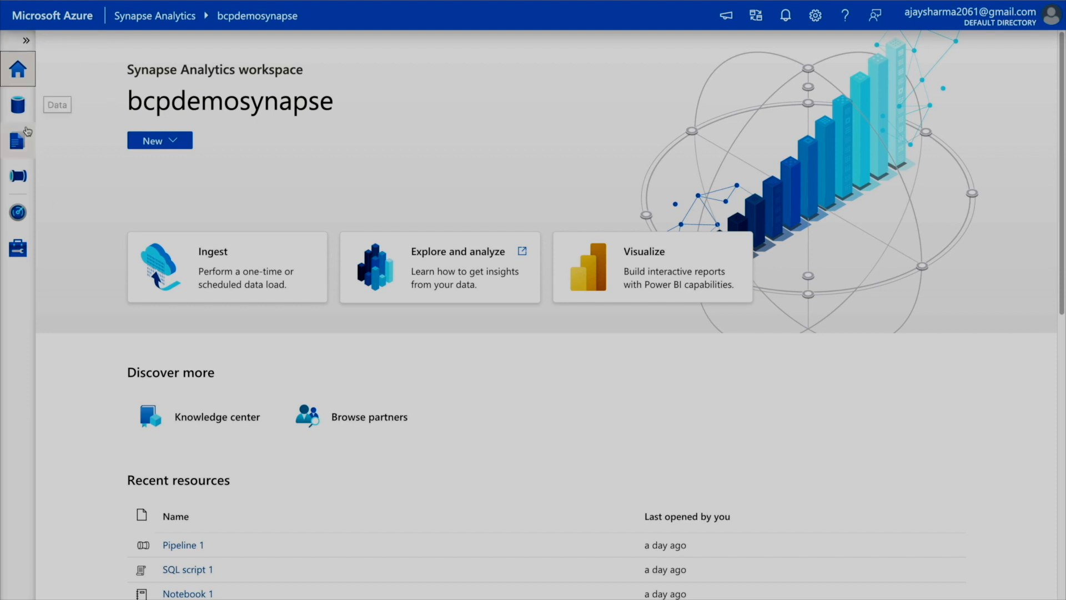
- Open the Monitor hub and look over the pipeline runs, trigger runs and integration runtimes of the workspace
left_click(20, 222)
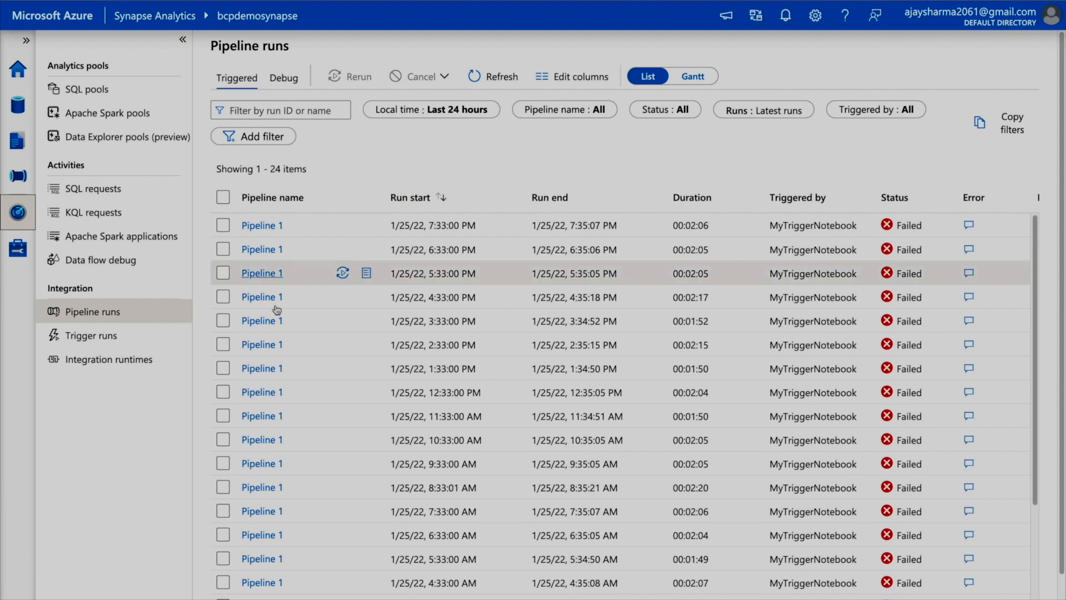
scroll(287, 383, "down", 3)
scroll(287, 385, "up", 3)
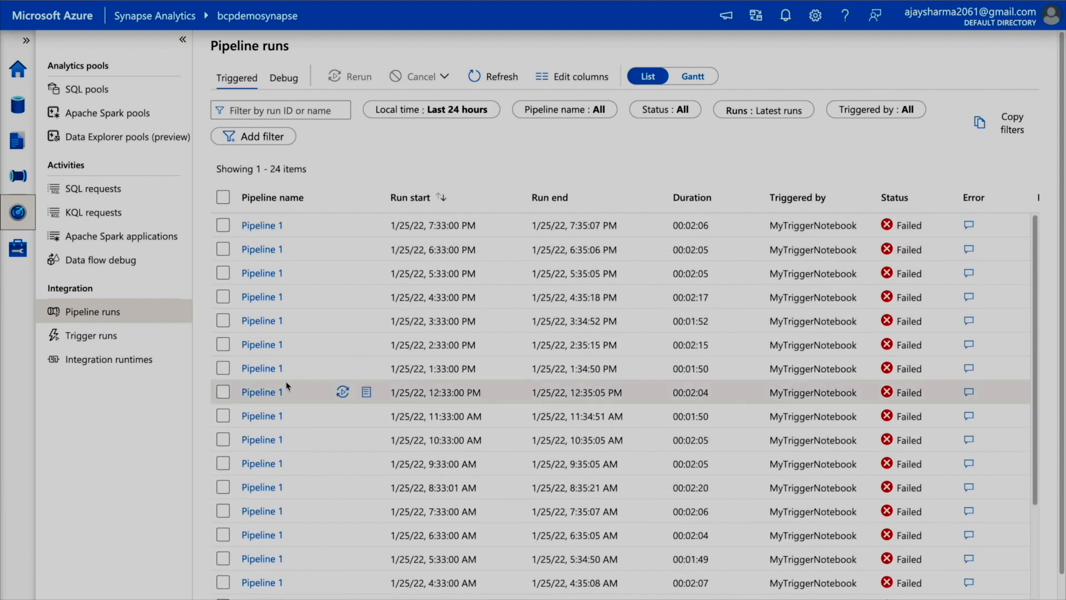
left_click(113, 335)
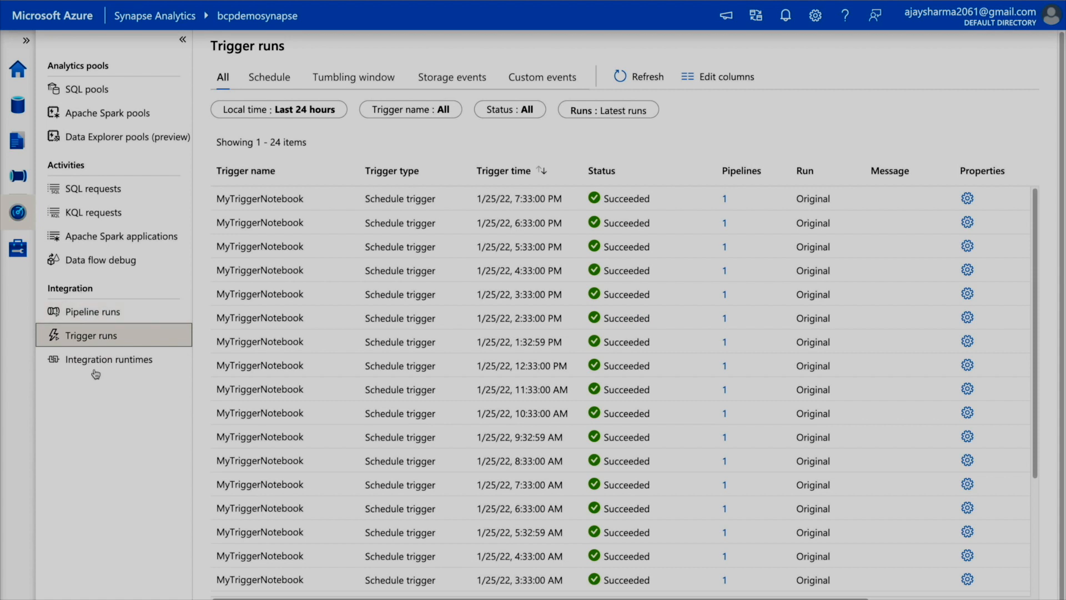
left_click(99, 368)
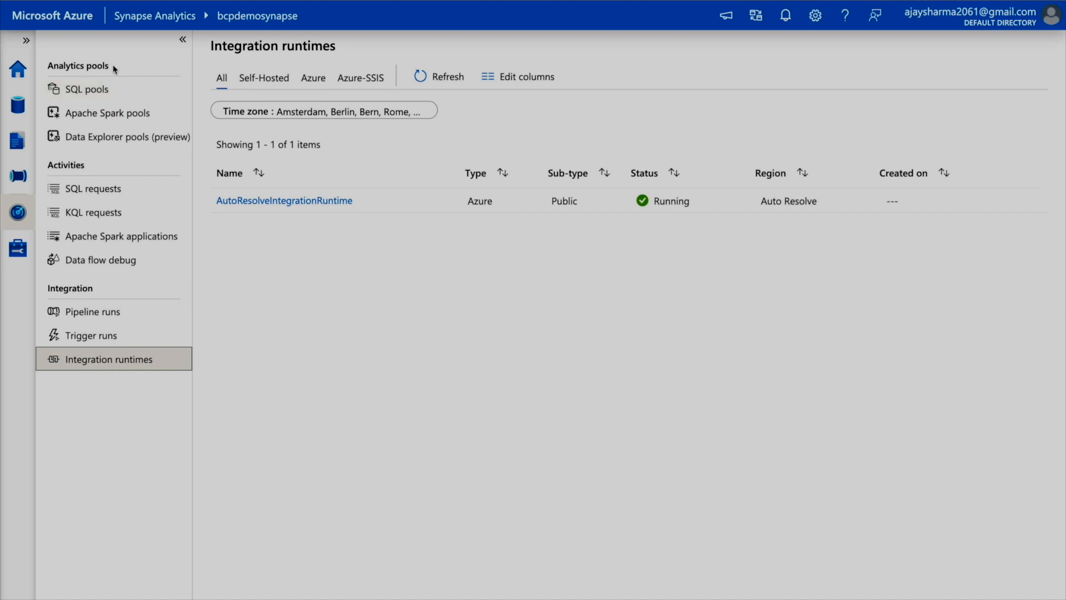
- Review the SQL, Apache Spark and Data Explorer analytics pools, including the column options for Data Explorer pools
left_click_drag(114, 68, 46, 71)
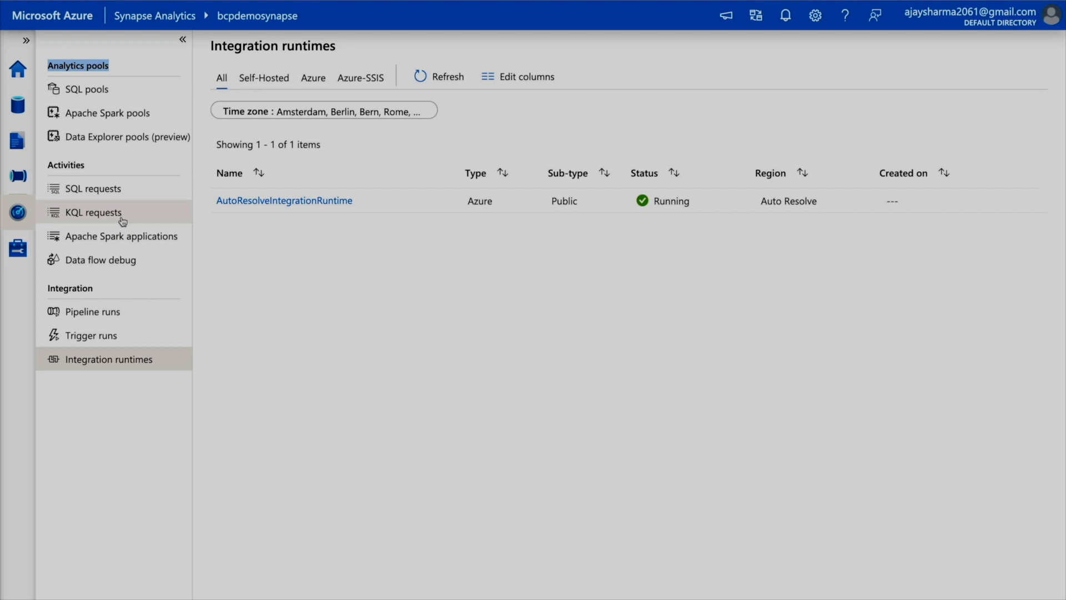
left_click(101, 91)
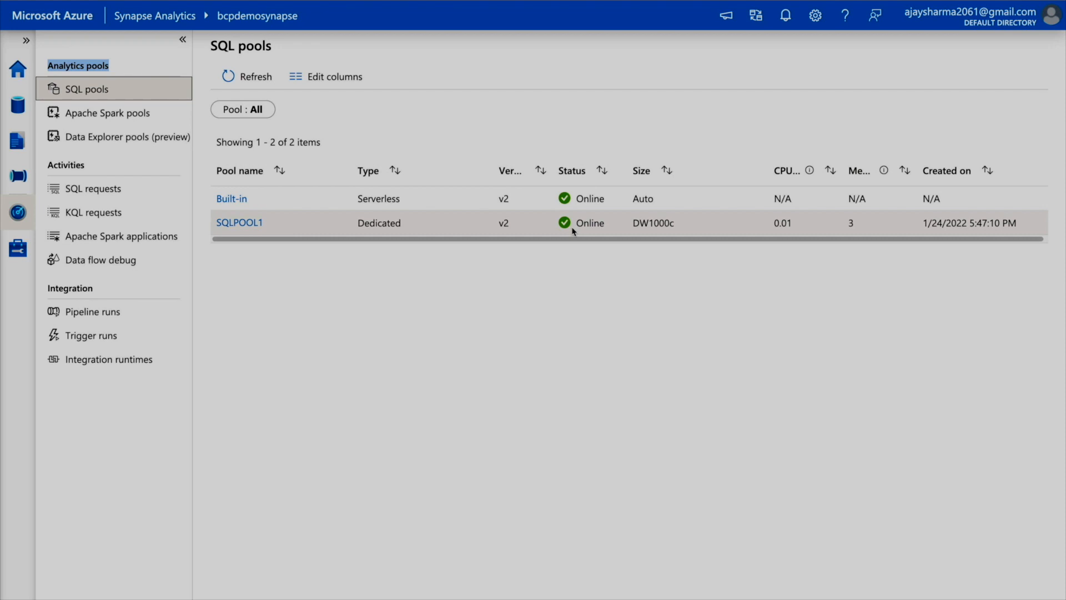
left_click(258, 81)
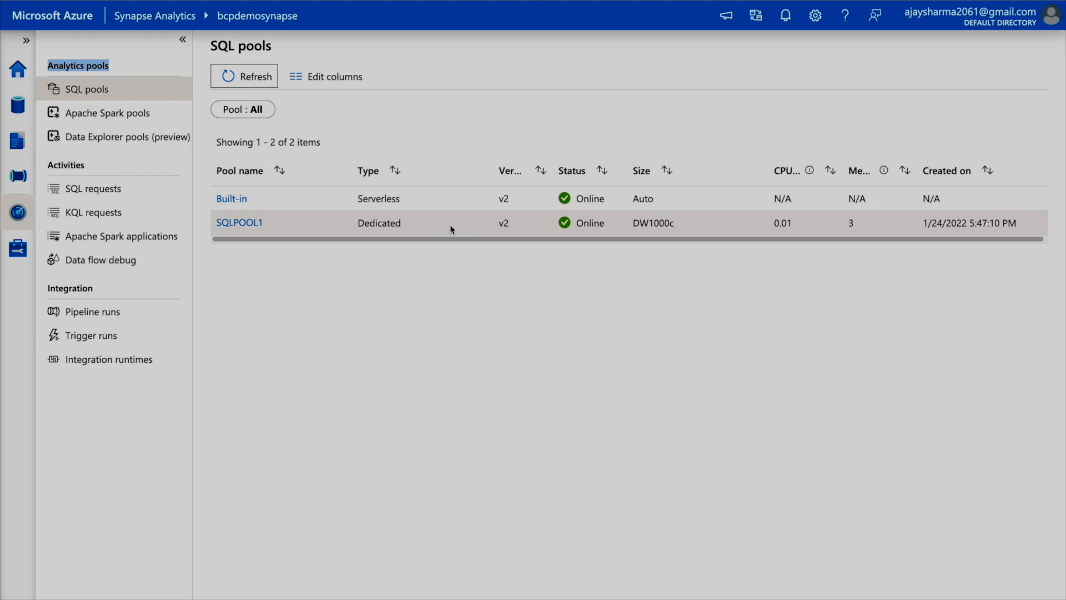
left_click(107, 120)
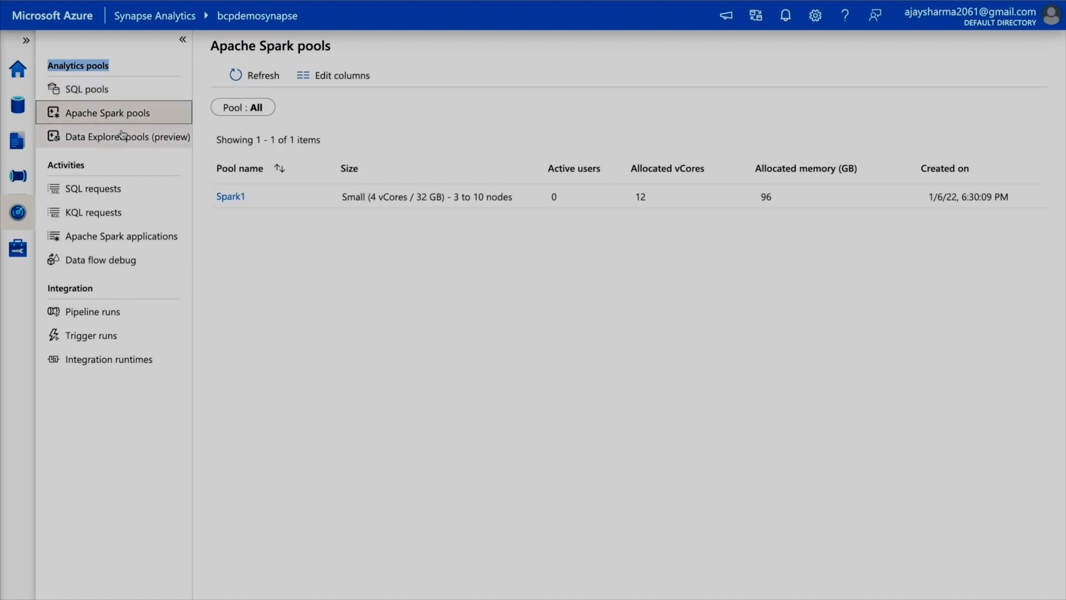
left_click(100, 133)
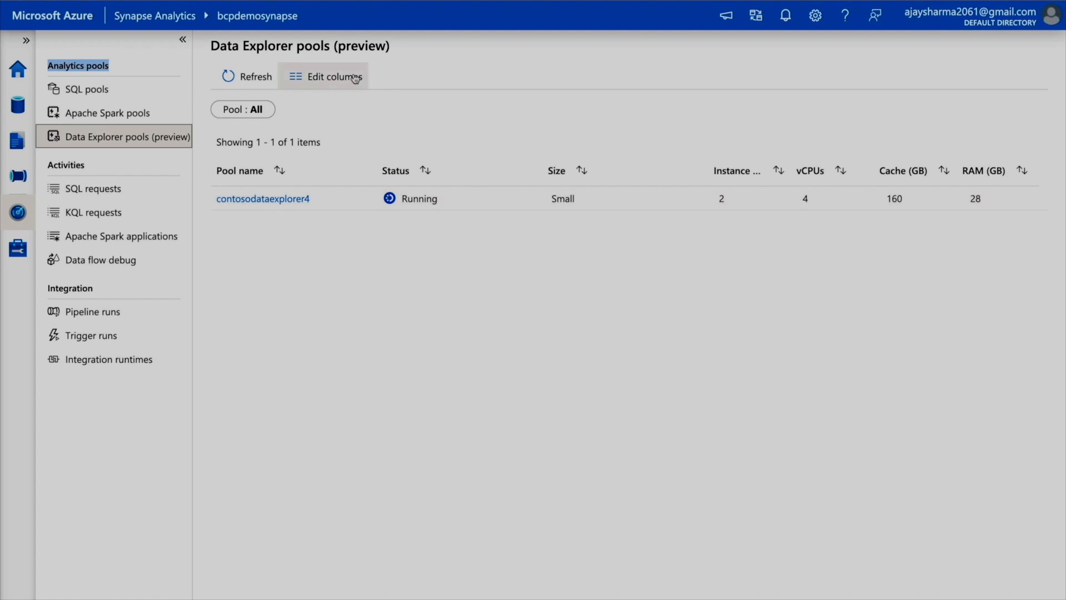
left_click(309, 77)
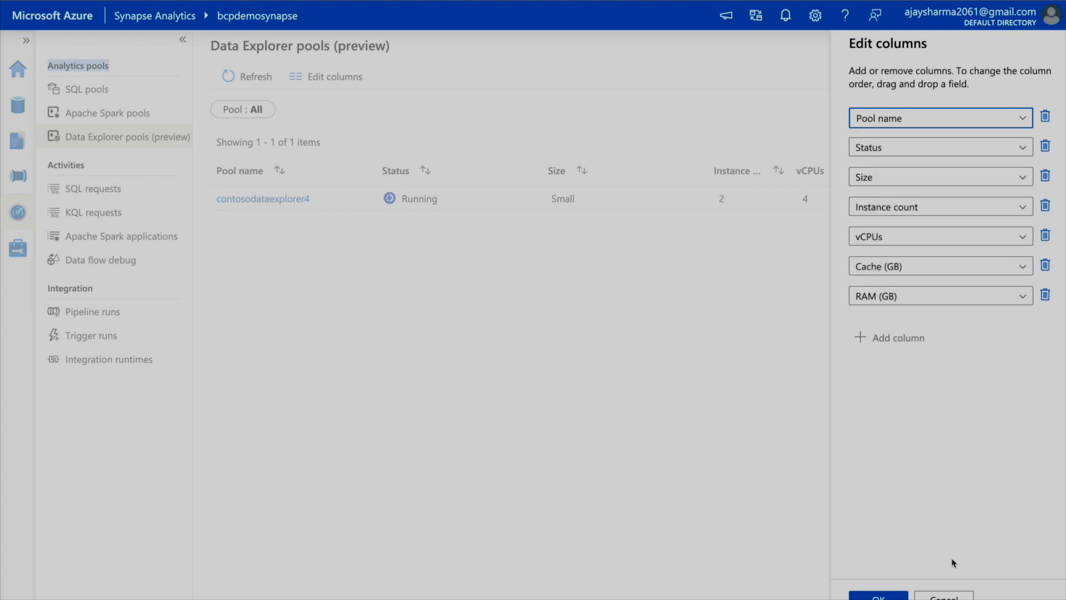
left_click(943, 593)
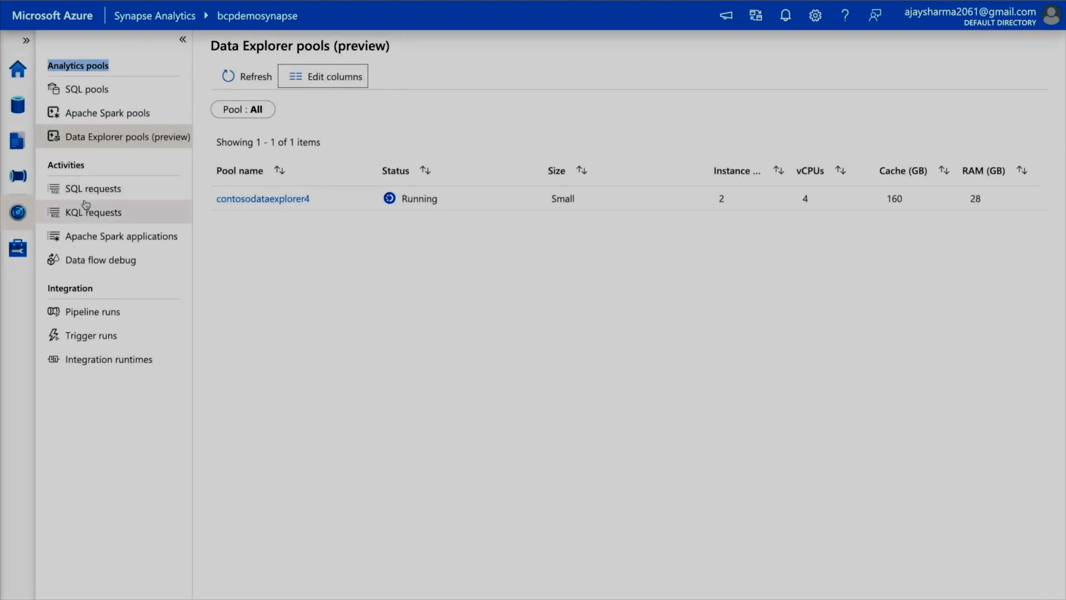
- Filter the SQL requests of the last 24 hours to the SQLPOOL1 pool and examine the request details across all columns
left_click(101, 192)
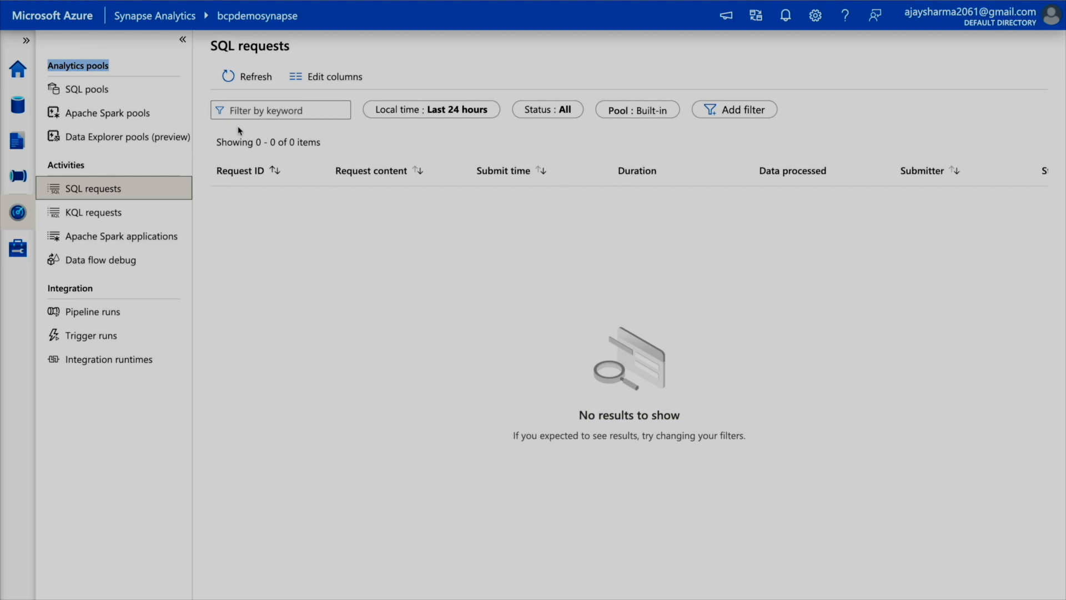
left_click(238, 79)
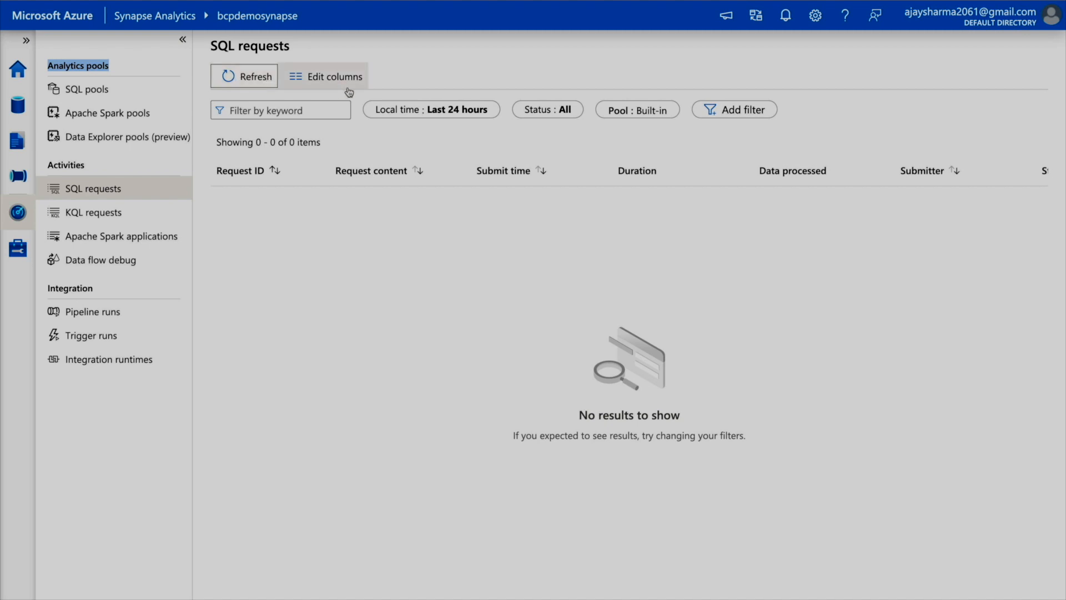
left_click(442, 114)
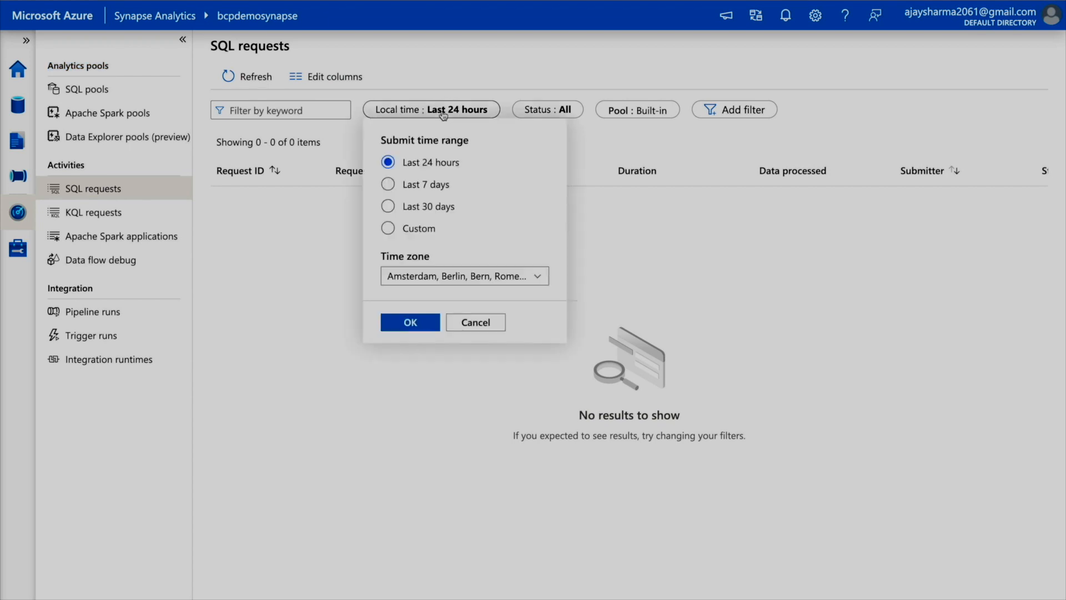
left_click(601, 137)
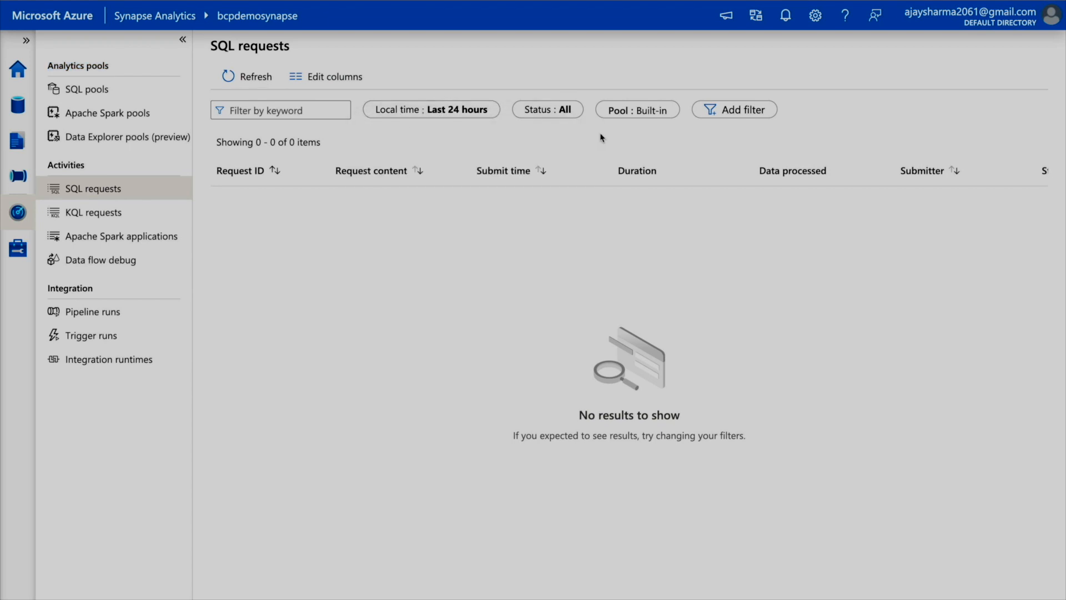
left_click(574, 111)
left_click(537, 280)
left_click(654, 120)
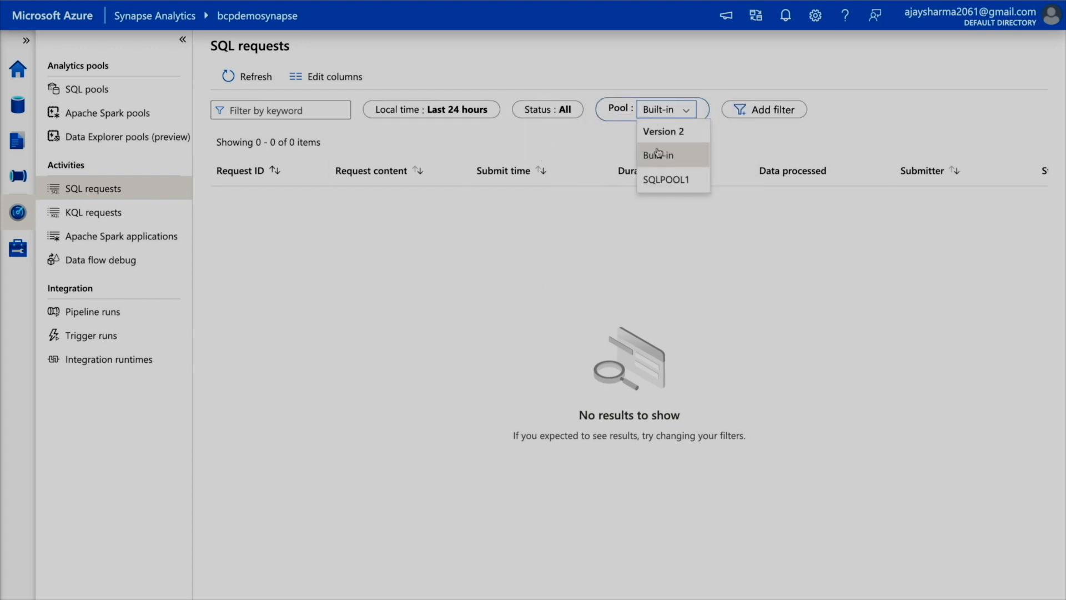
left_click(658, 179)
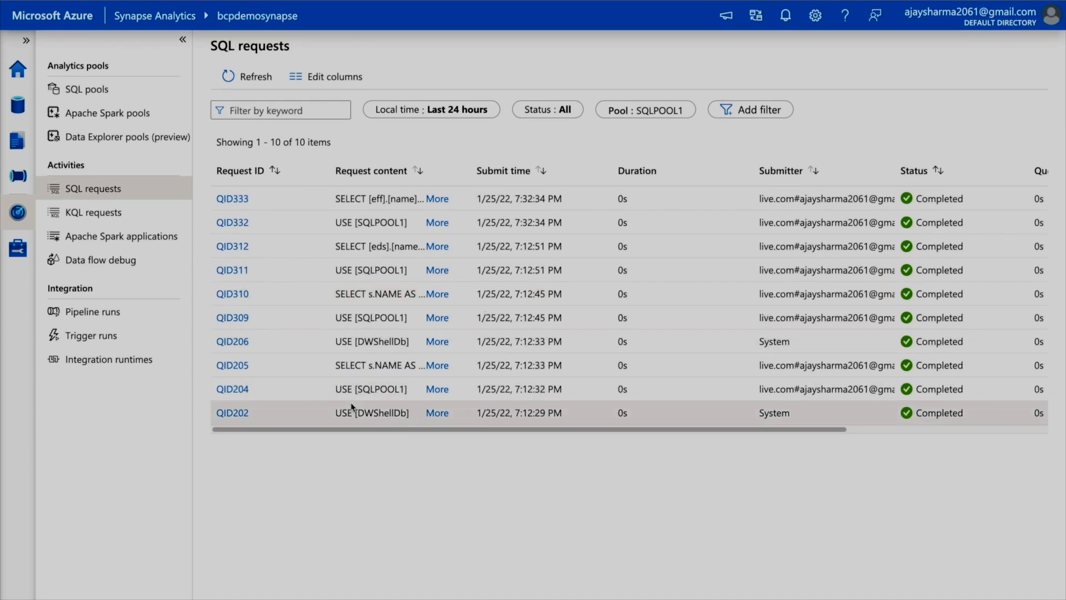
left_click(900, 429)
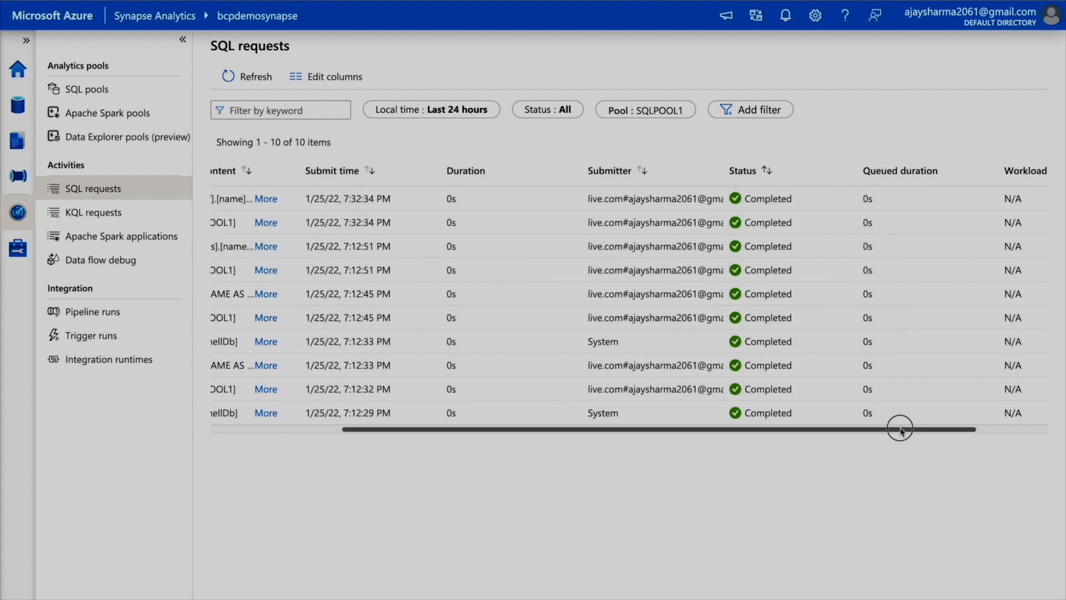
left_click_drag(900, 429, 173, 522)
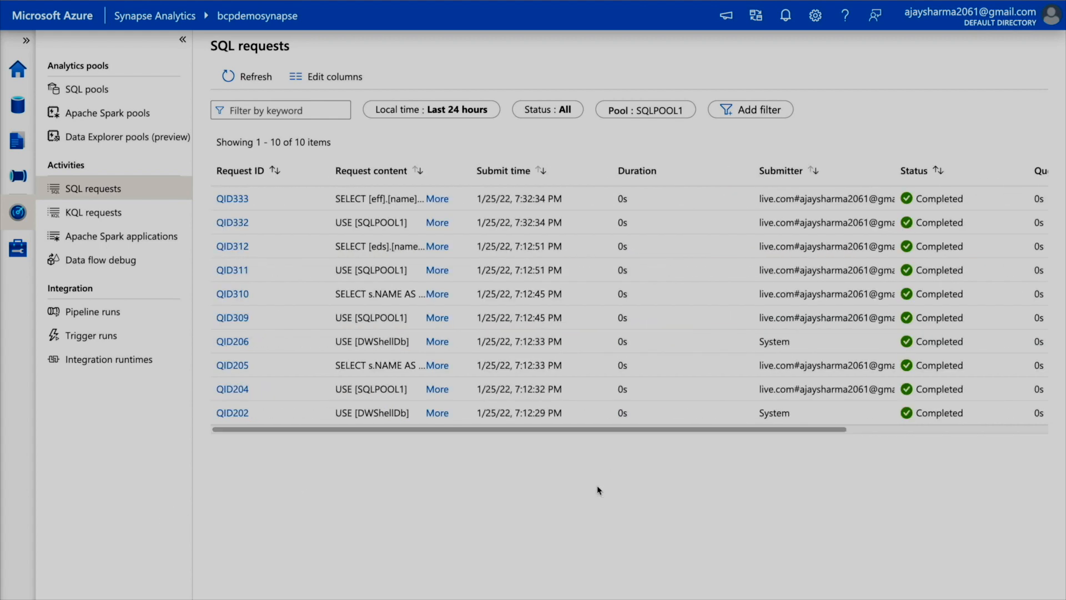
- Check the monitoring pages for KQL requests, Apache Spark applications and active data flow debug sessions
left_click(111, 216)
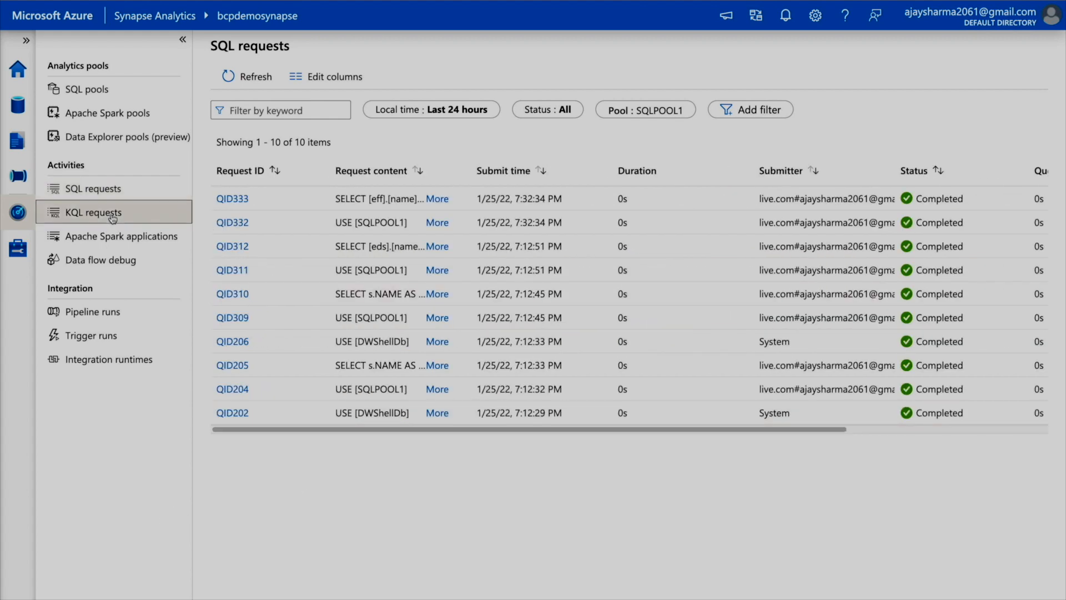
left_click(150, 243)
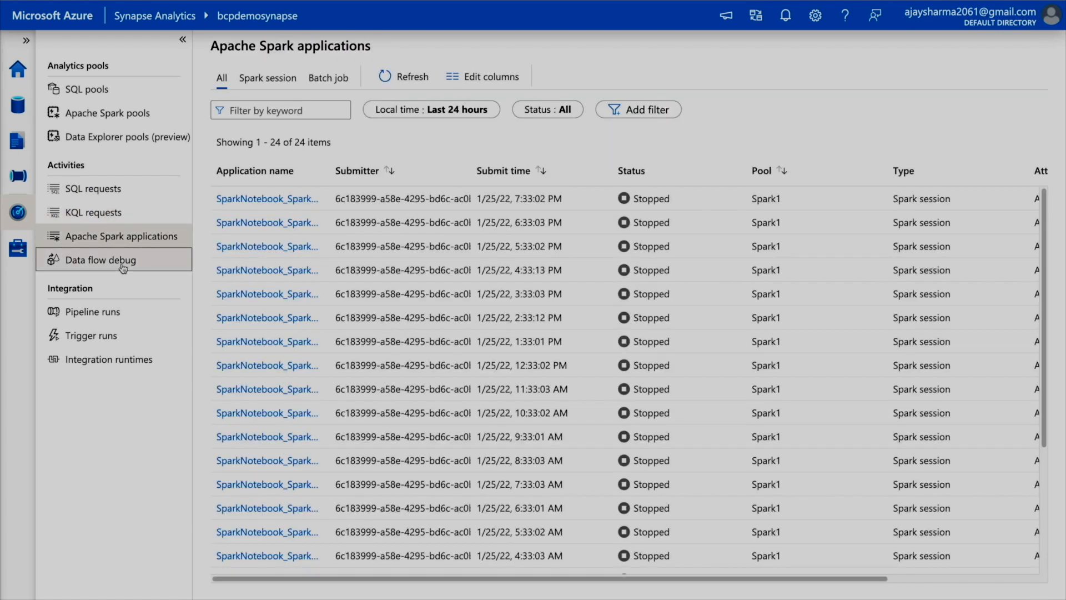
left_click(126, 265)
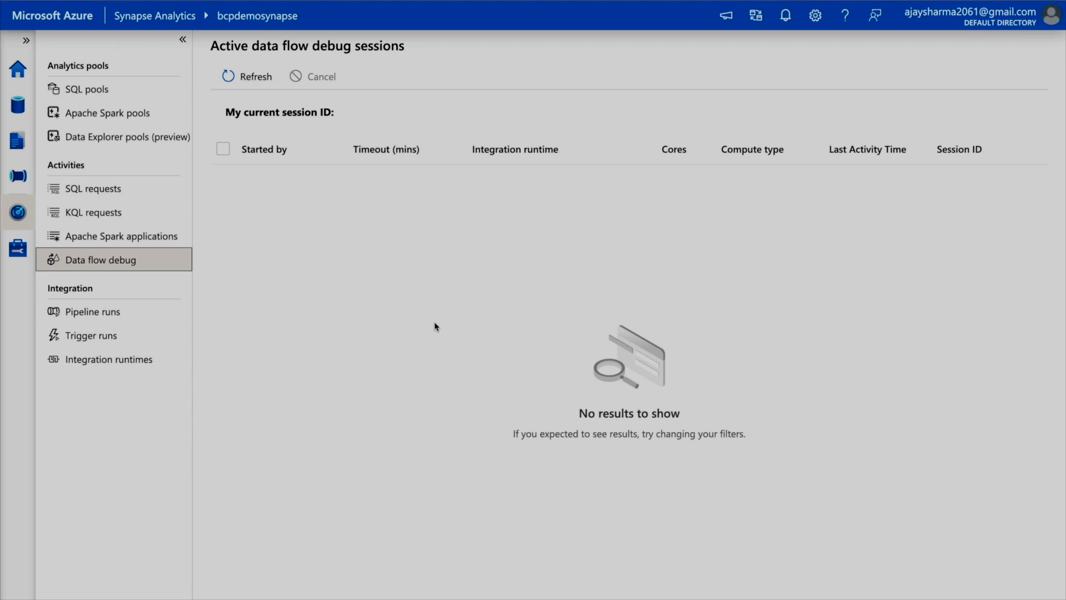
- Read the error details of the most recent Pipeline 1 run and look through the earlier pipeline runs
left_click(82, 320)
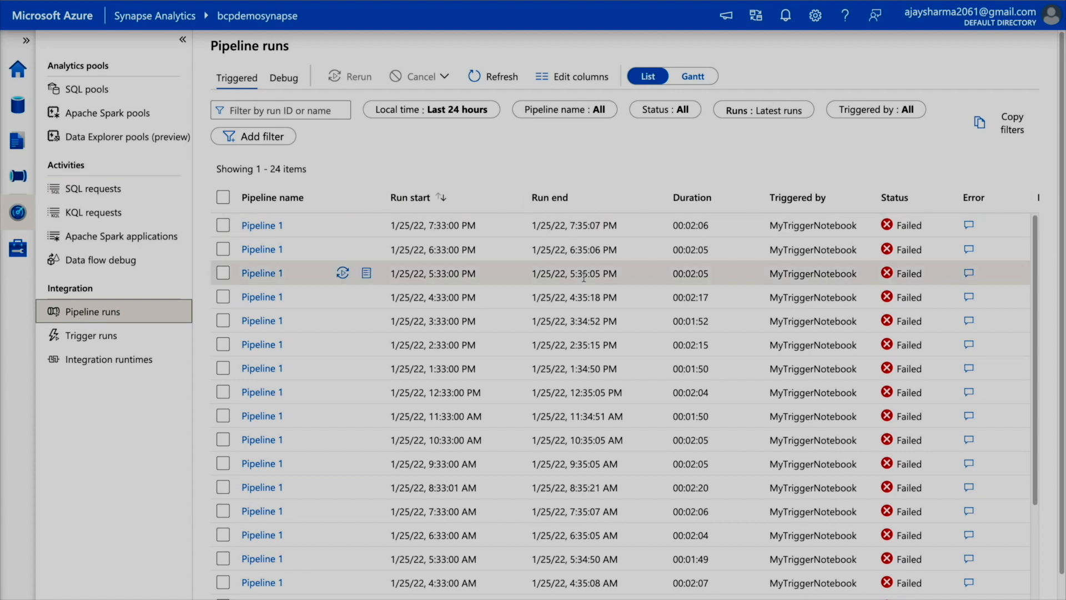
left_click(969, 226)
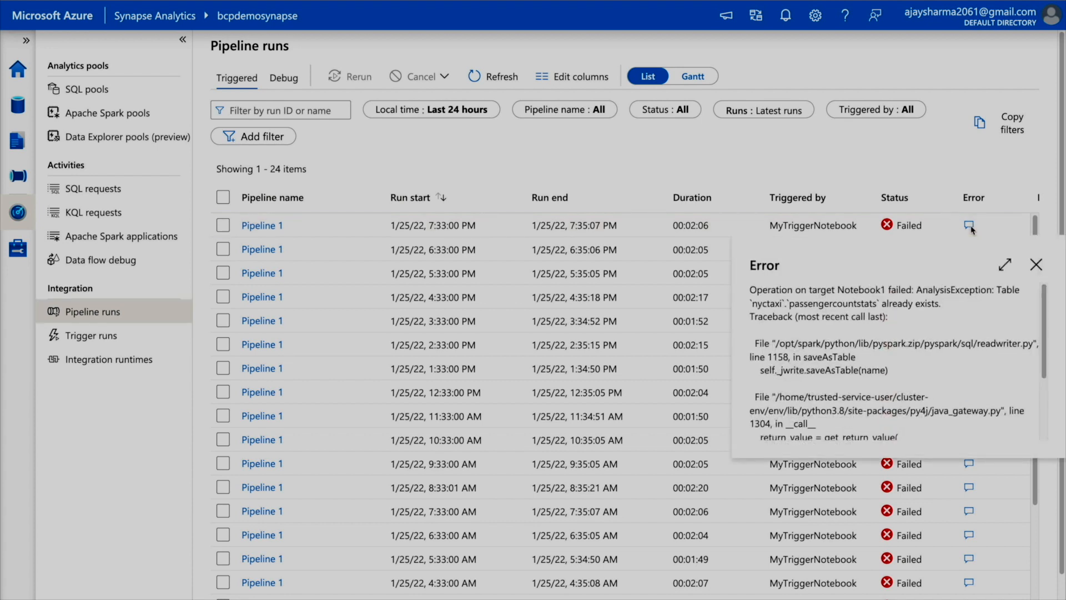
left_click(785, 153)
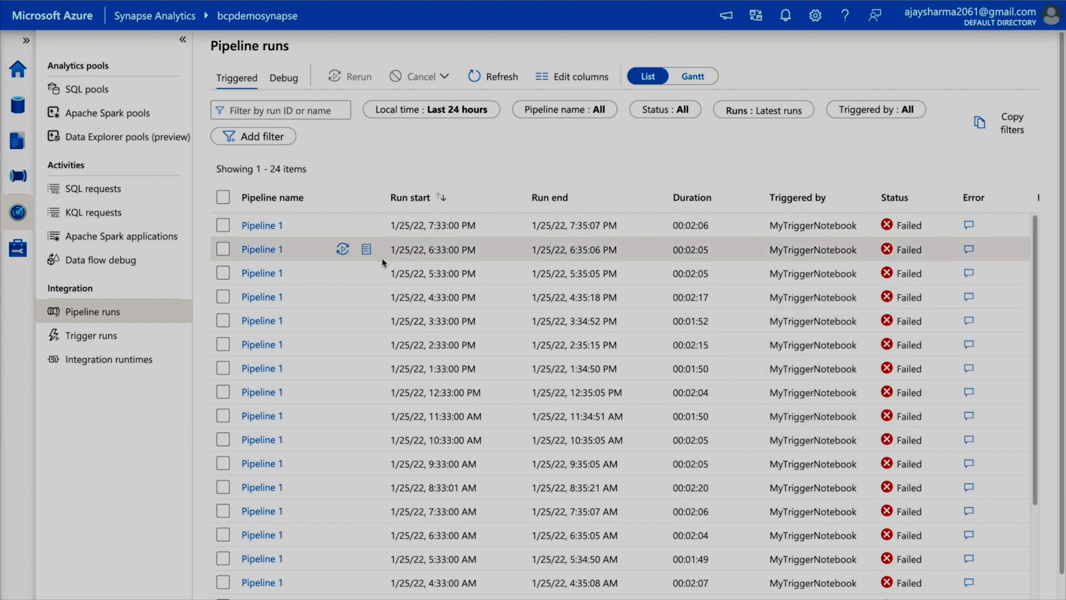
scroll(382, 262, "down", 3)
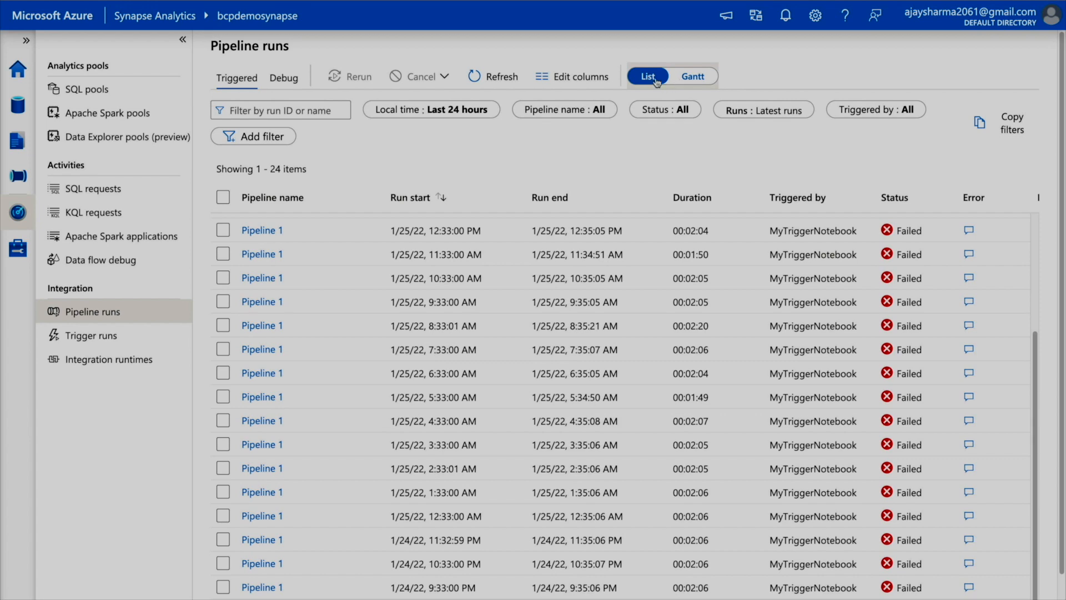
- View the pipeline runs as a Gantt chart and as a refreshed list, and check which additional filter can be added
left_click(691, 81)
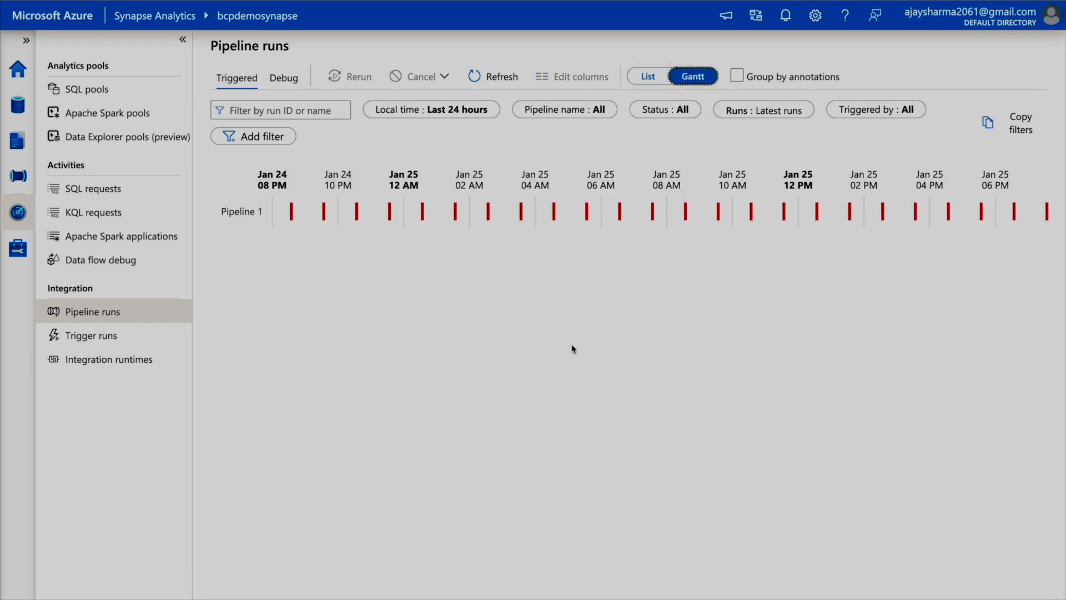
left_click(644, 78)
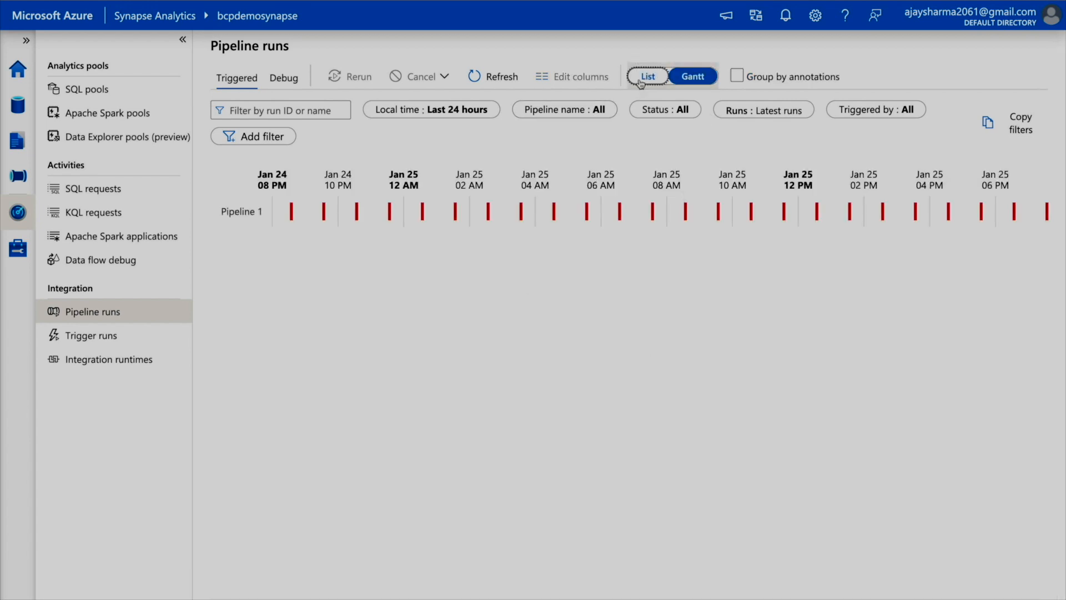
left_click(495, 82)
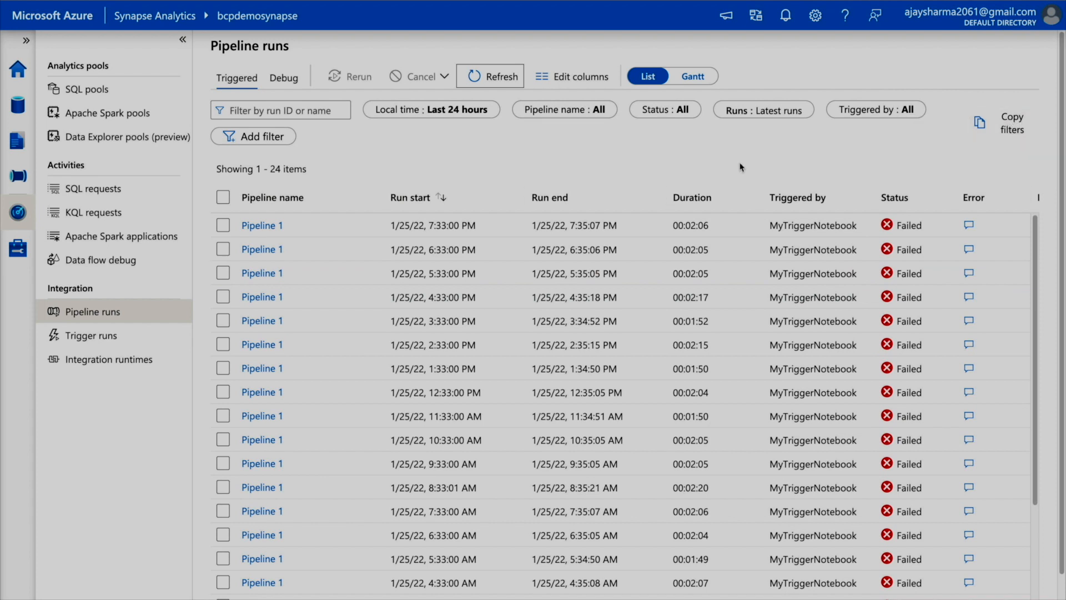
left_click(254, 138)
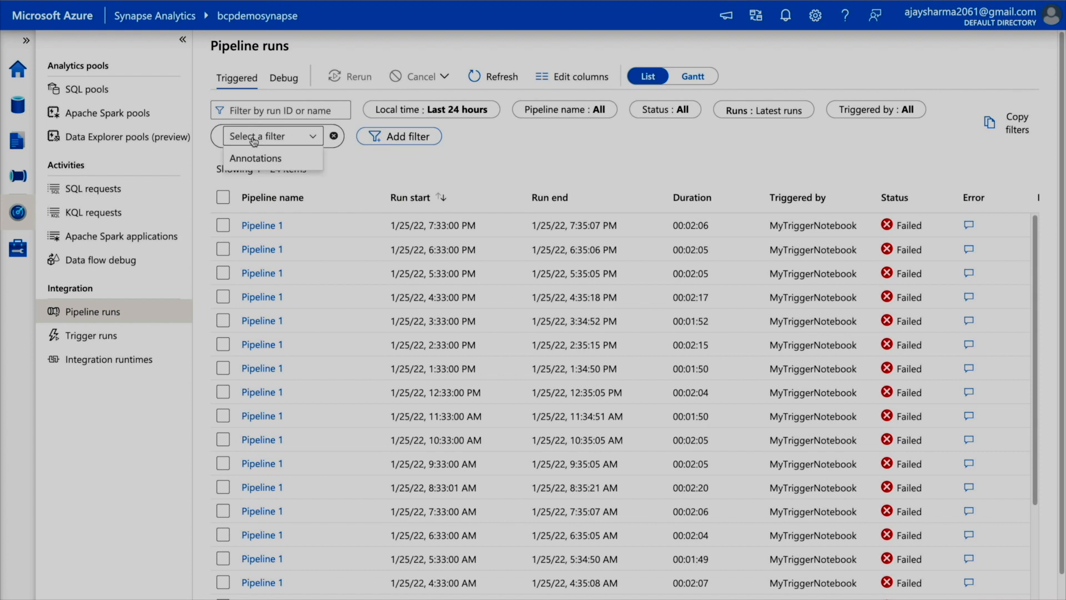
left_click(438, 161)
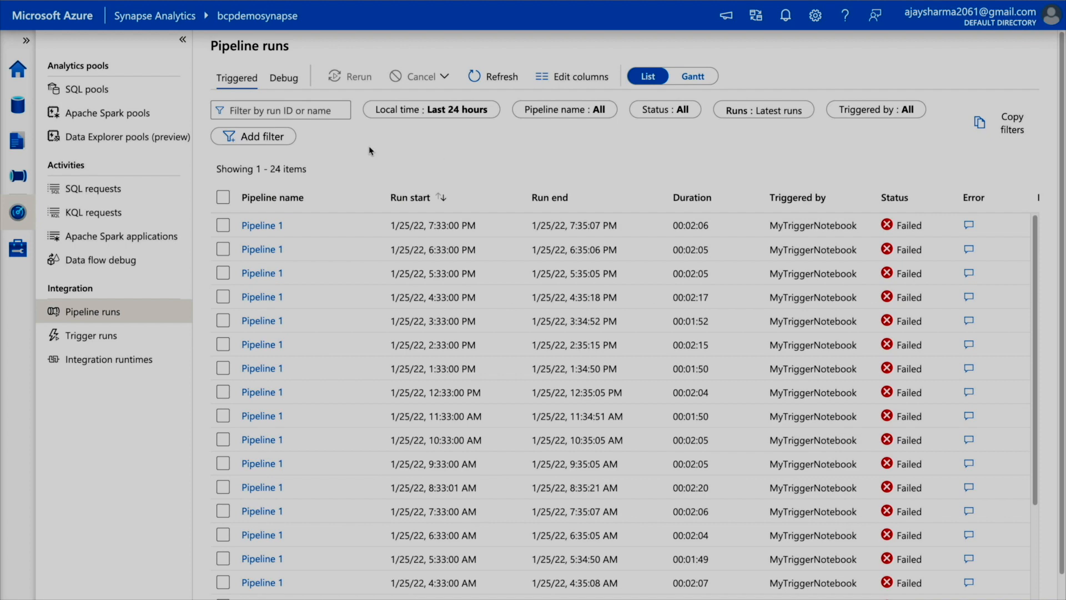
- Examine the MyTriggerNotebook trigger runs of the last 24 hours and the workspace's integration runtime
left_click(118, 335)
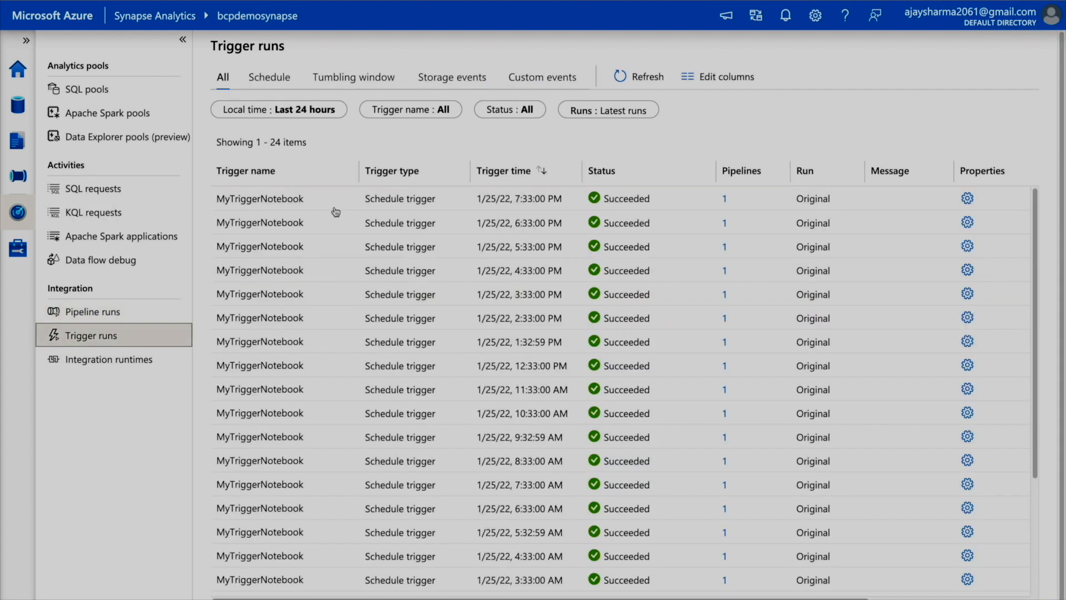
scroll(620, 349, "down", 3)
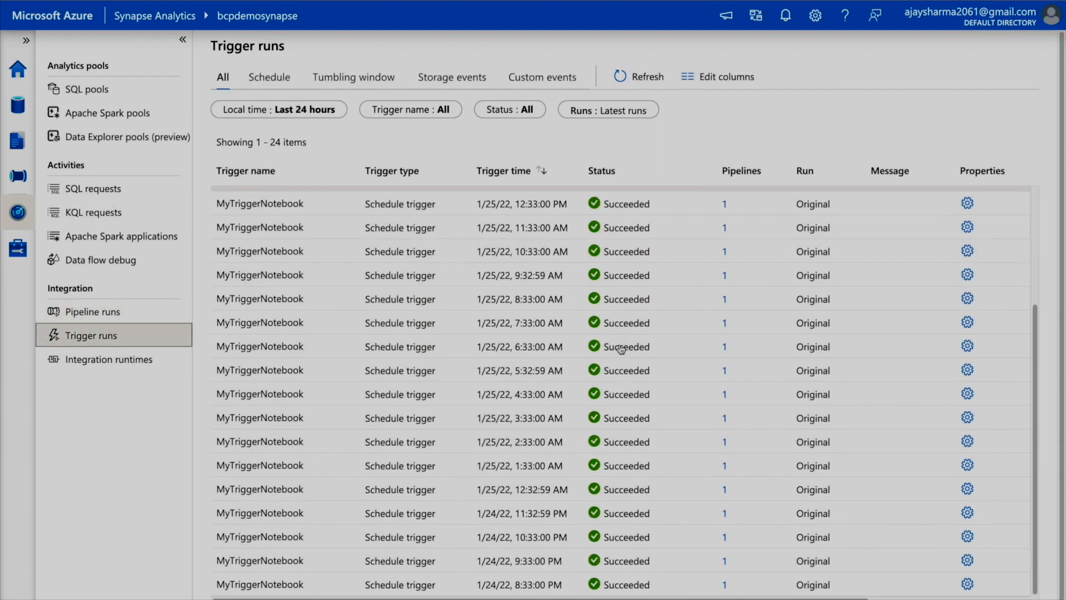
scroll(621, 350, "up", 3)
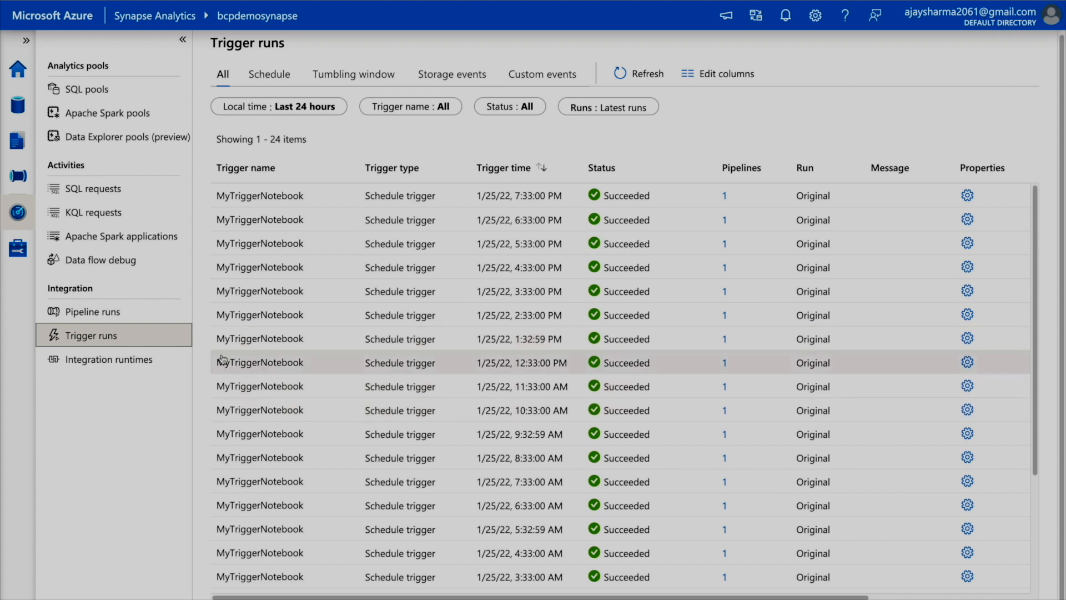
left_click(148, 362)
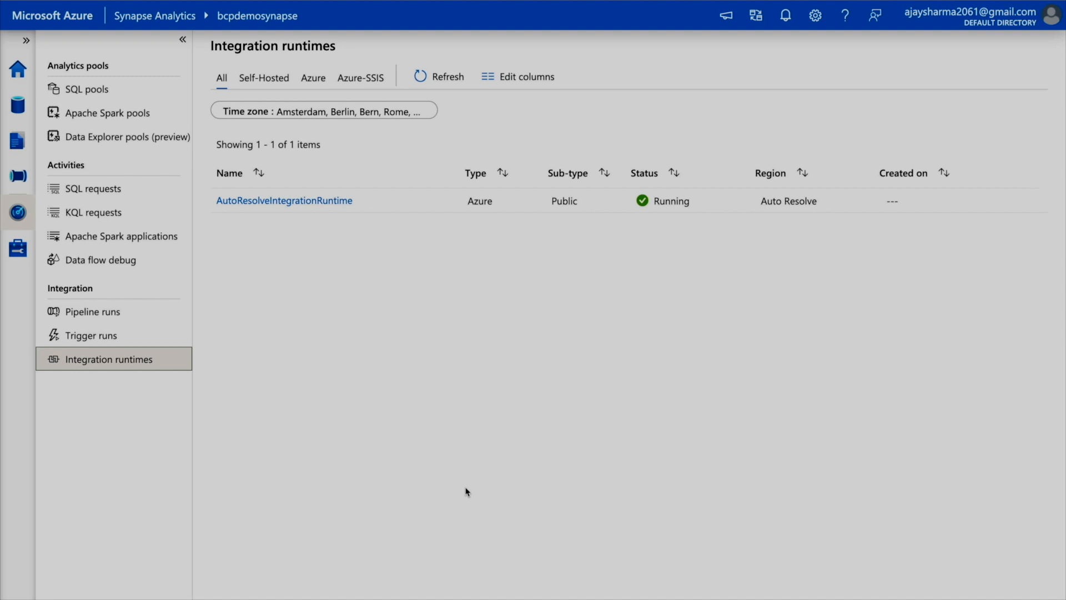
- Look through the integration runtimes by type: Self-Hosted, Azure and Azure-SSIS
left_click(243, 87)
left_click(316, 83)
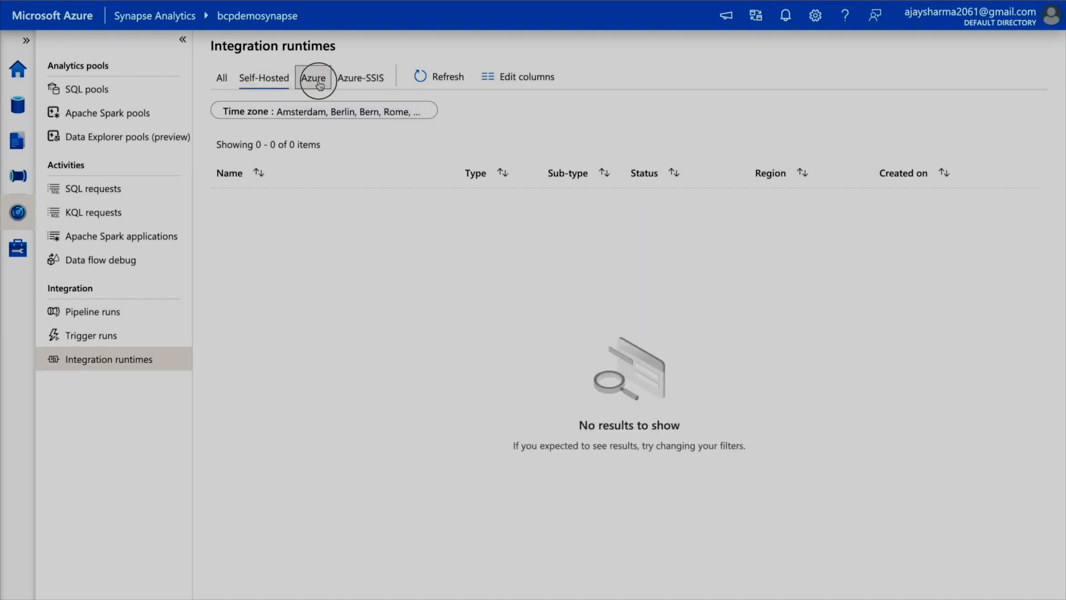
left_click(373, 78)
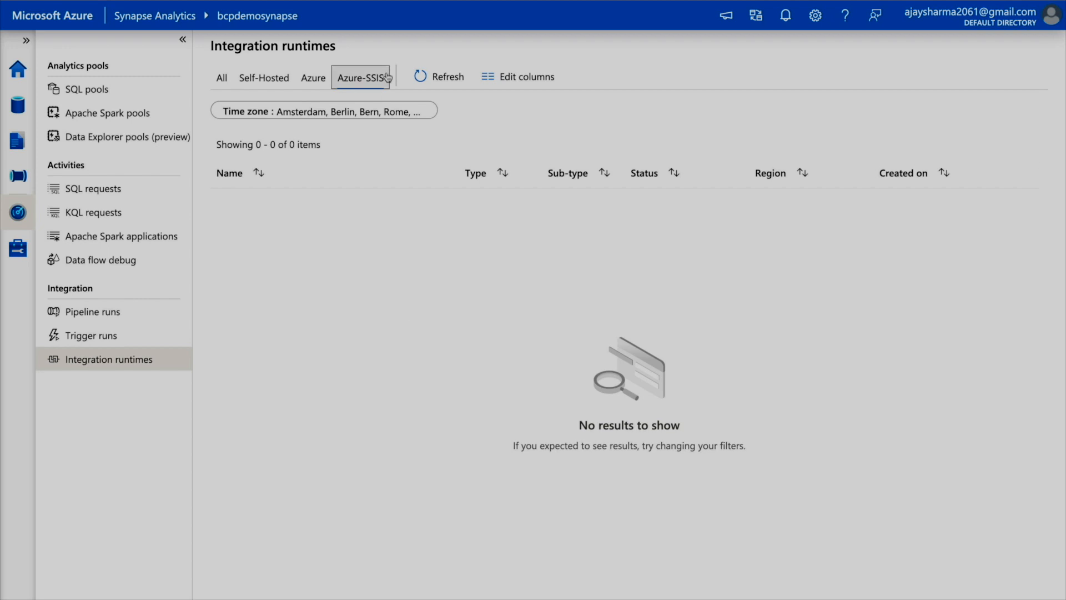
left_click(319, 83)
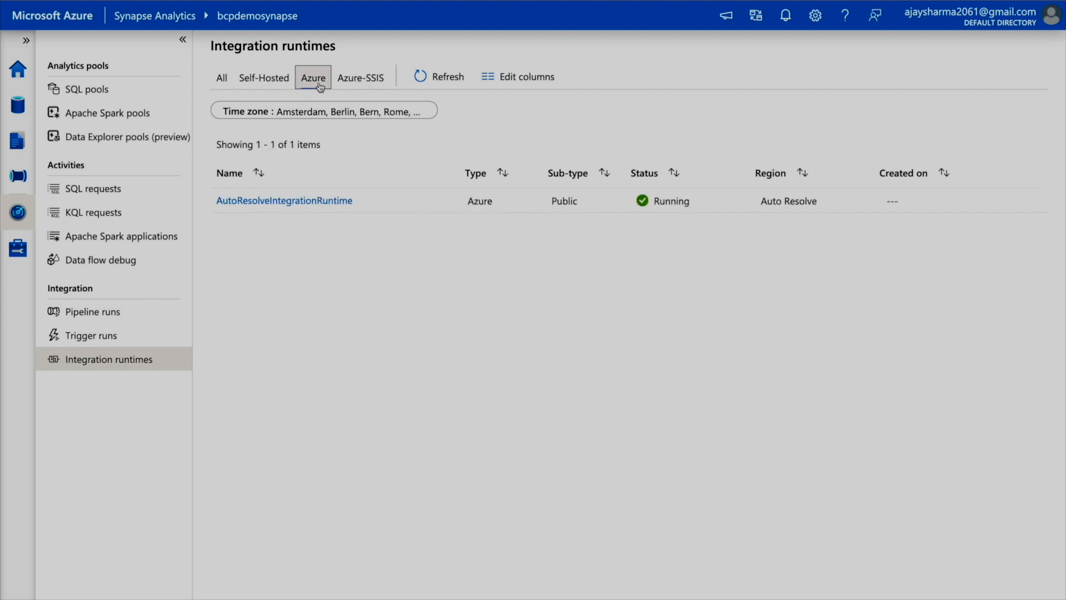
left_click(265, 88)
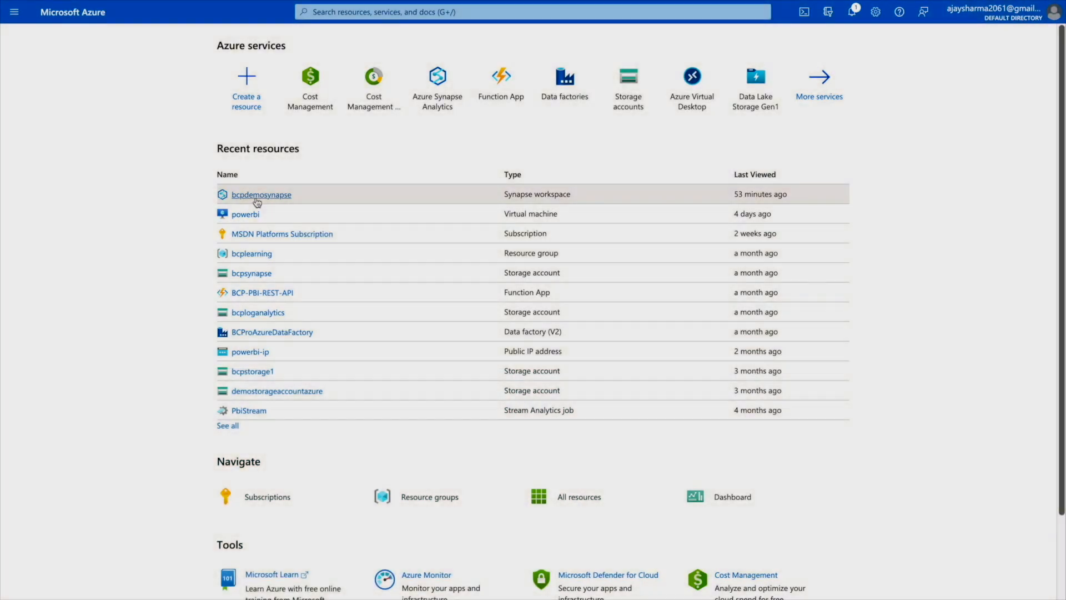
- Open the bcpdemosynapse workspace in the Azure portal, check its linked documentation and launch Synapse Studio
left_click(257, 198)
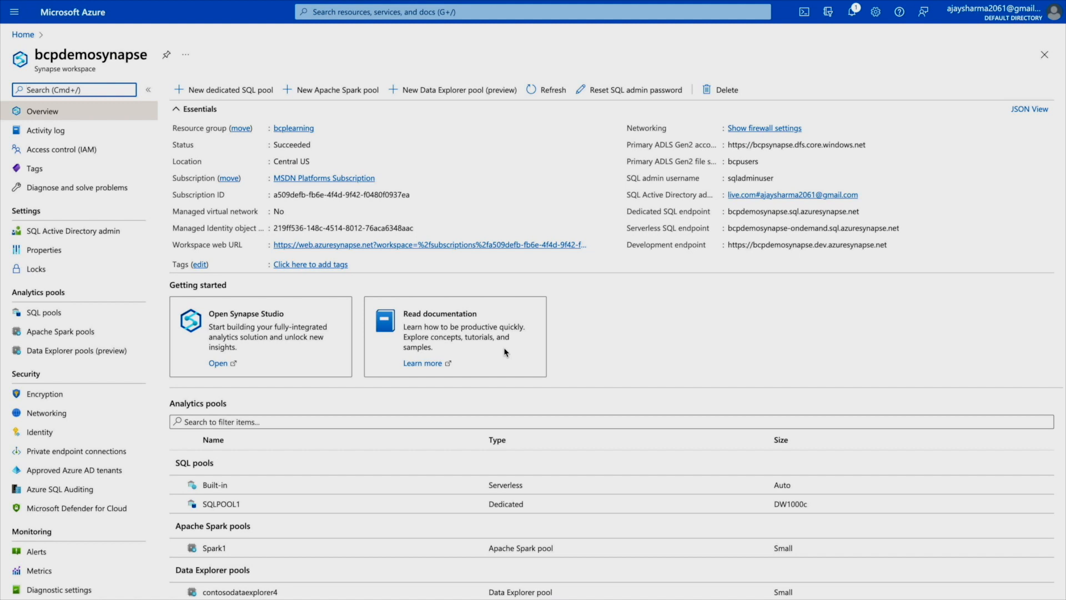
left_click(434, 364)
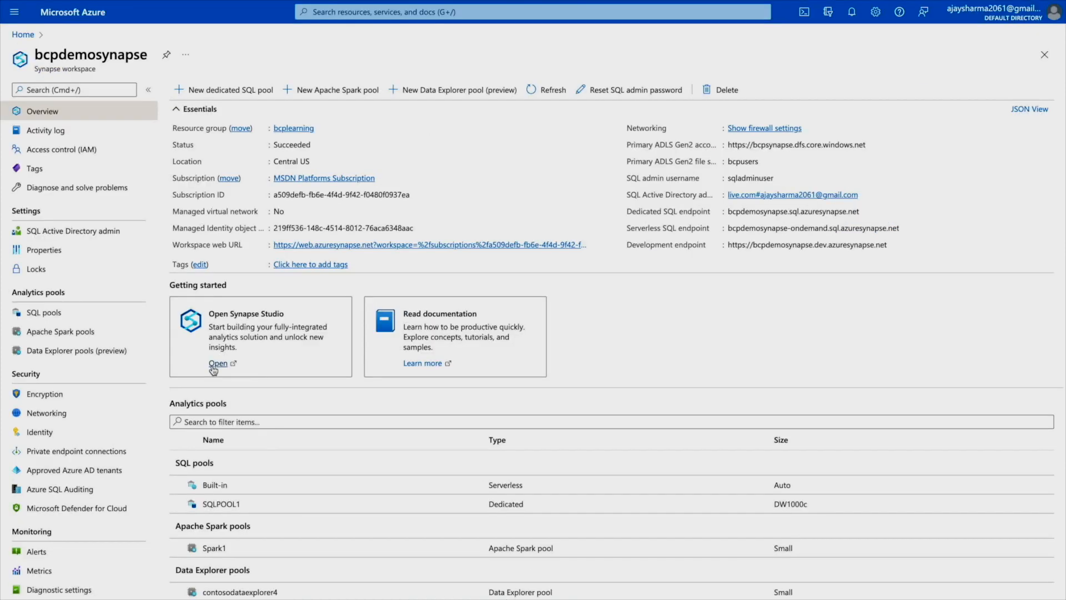
left_click(218, 363)
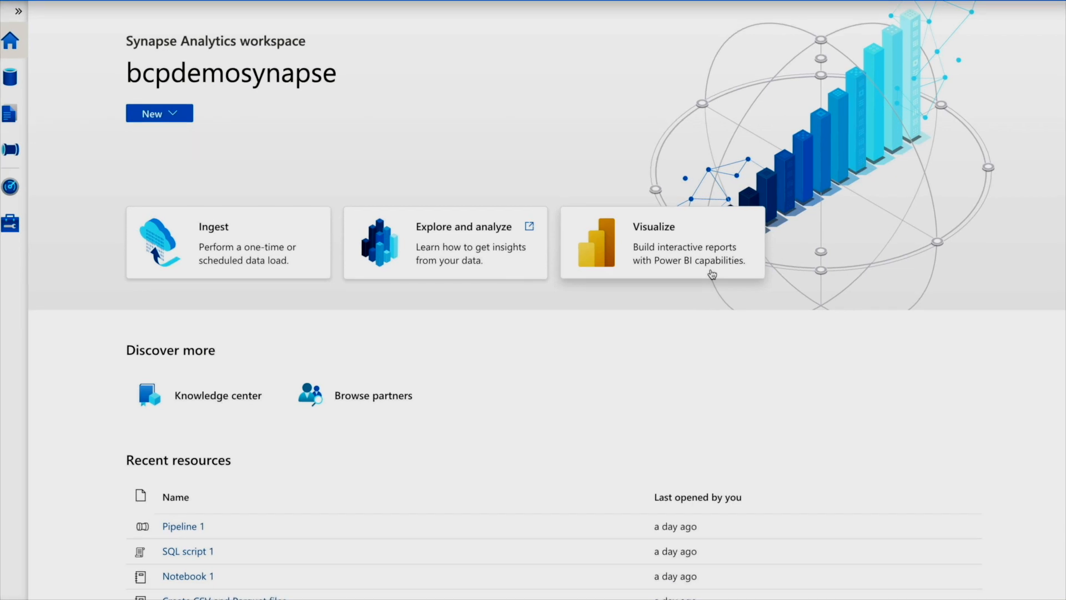
- Start and dismiss the Synapse Studio tour from the Knowledge center, and view the samples offered for immediate use without creating any
left_click(213, 401)
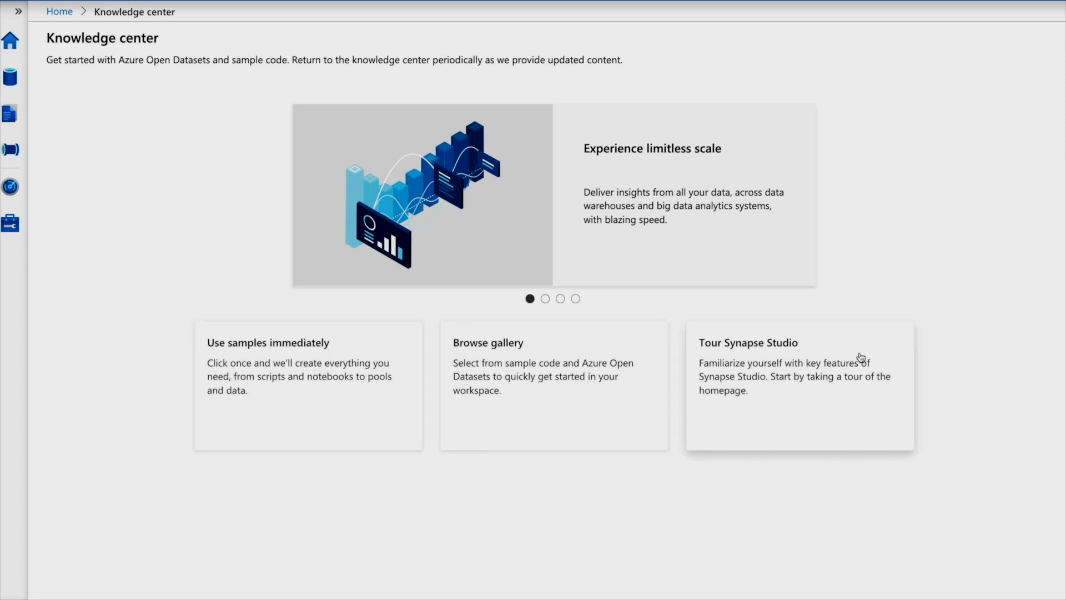
left_click(780, 379)
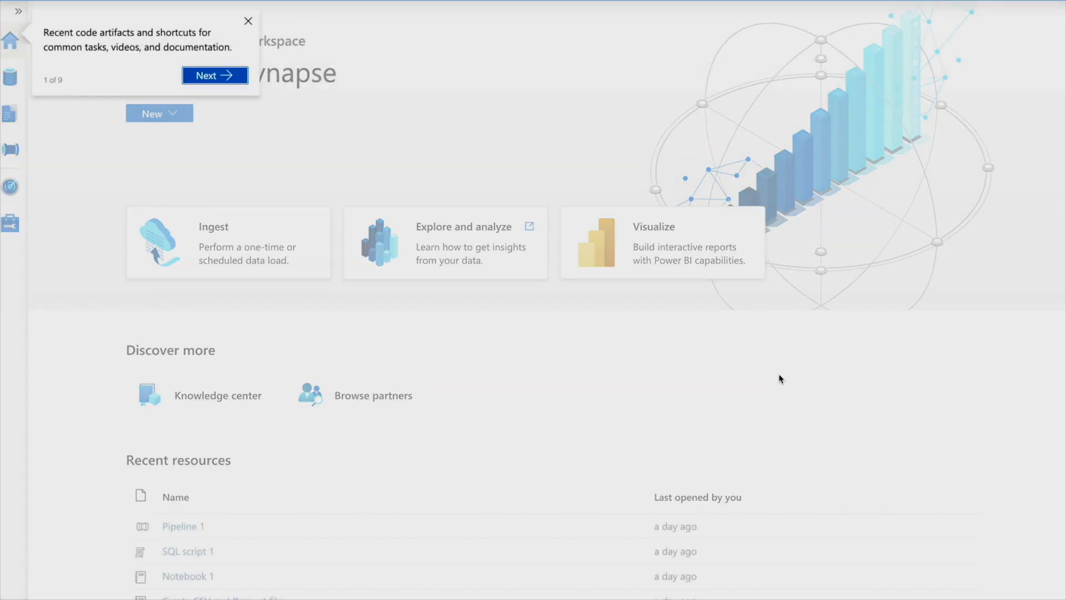
left_click(248, 21)
left_click(232, 394)
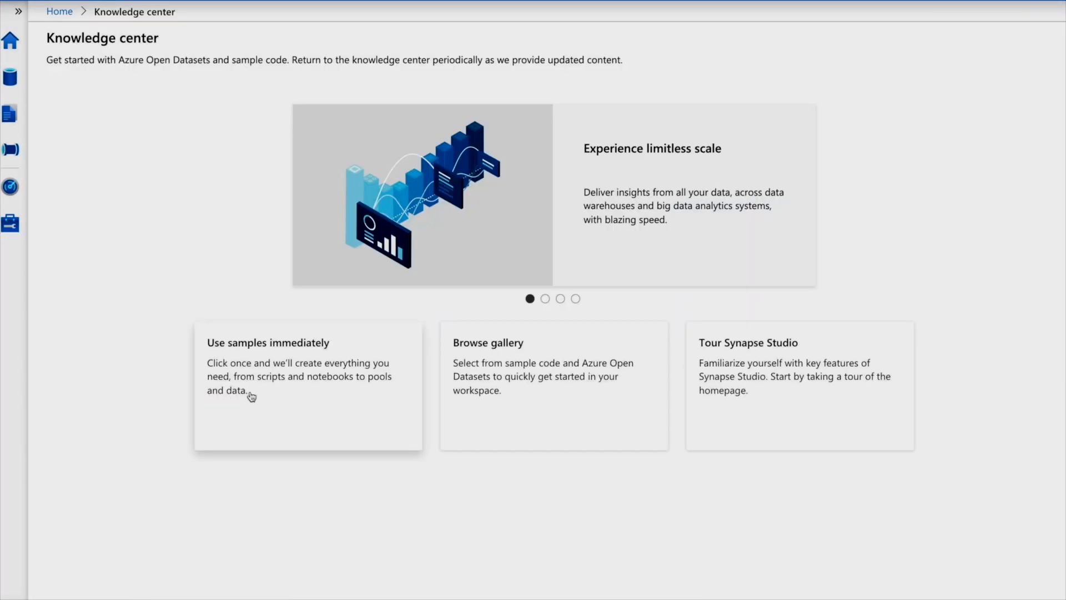
left_click(253, 394)
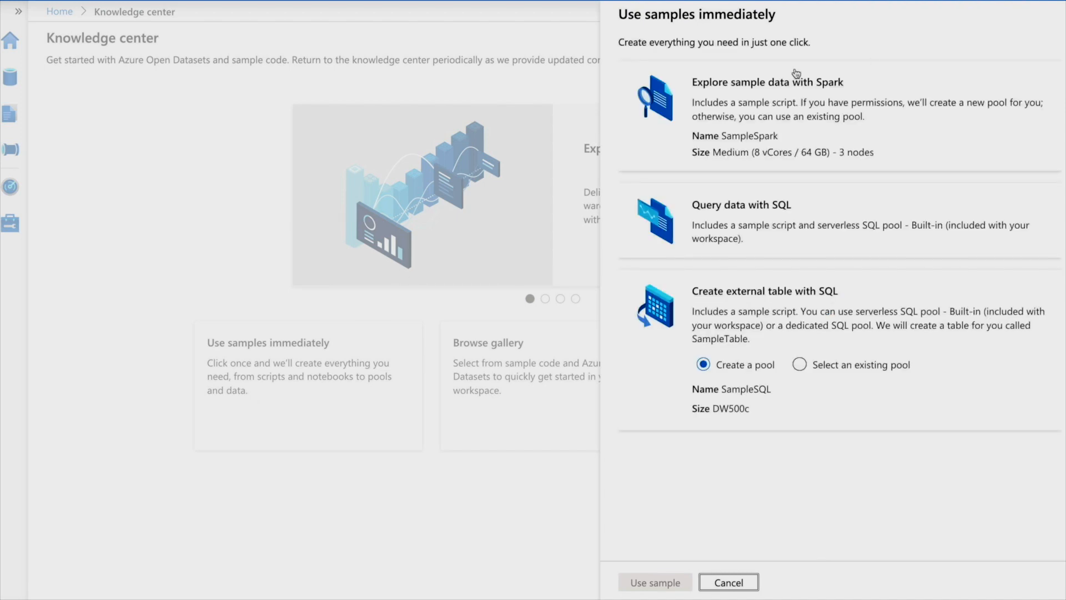
left_click(752, 584)
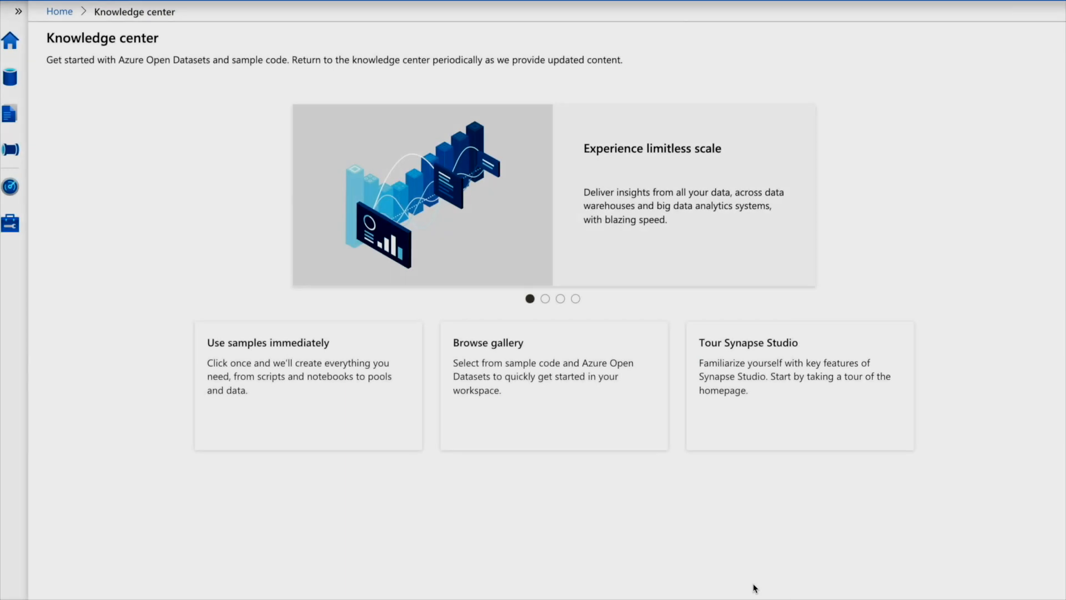
- Browse the gallery's database templates, datasets, notebooks, SQL scripts and pipelines, and return to the Synapse Studio home page
left_click(508, 394)
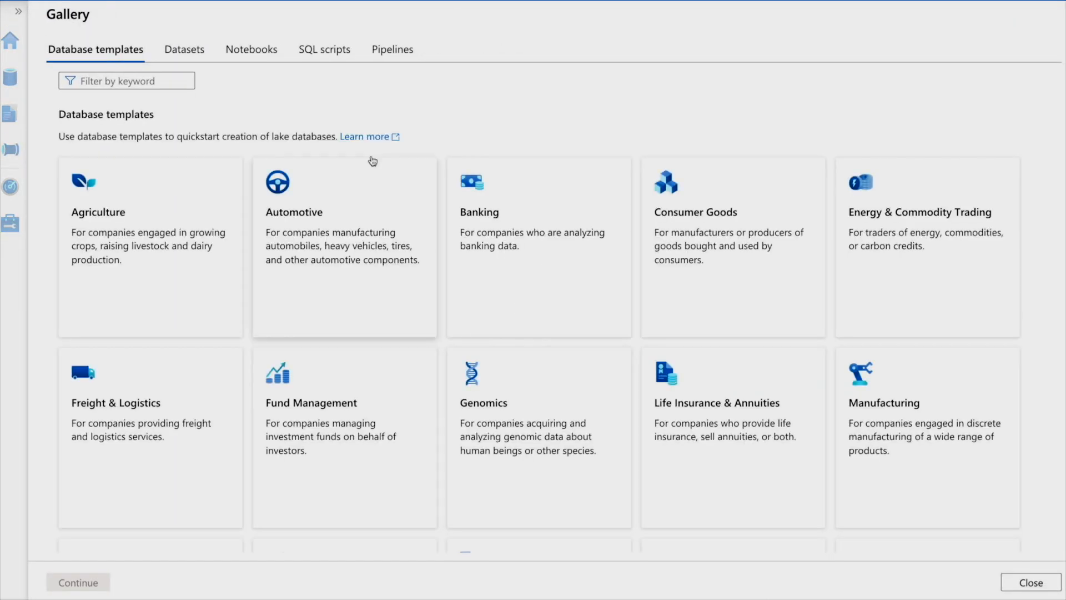
left_click(184, 48)
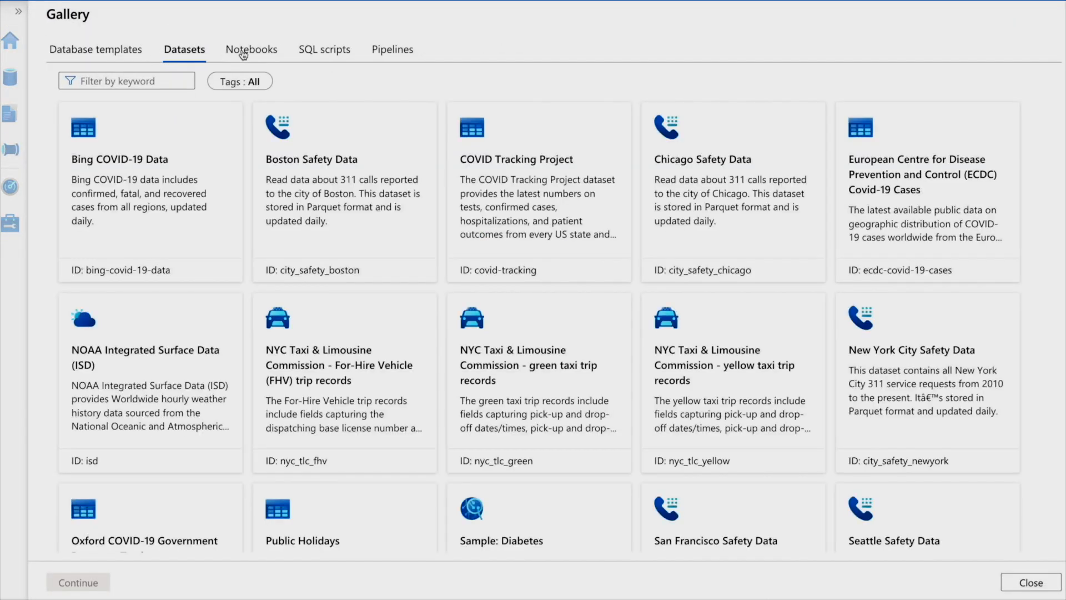
left_click(242, 52)
left_click(323, 50)
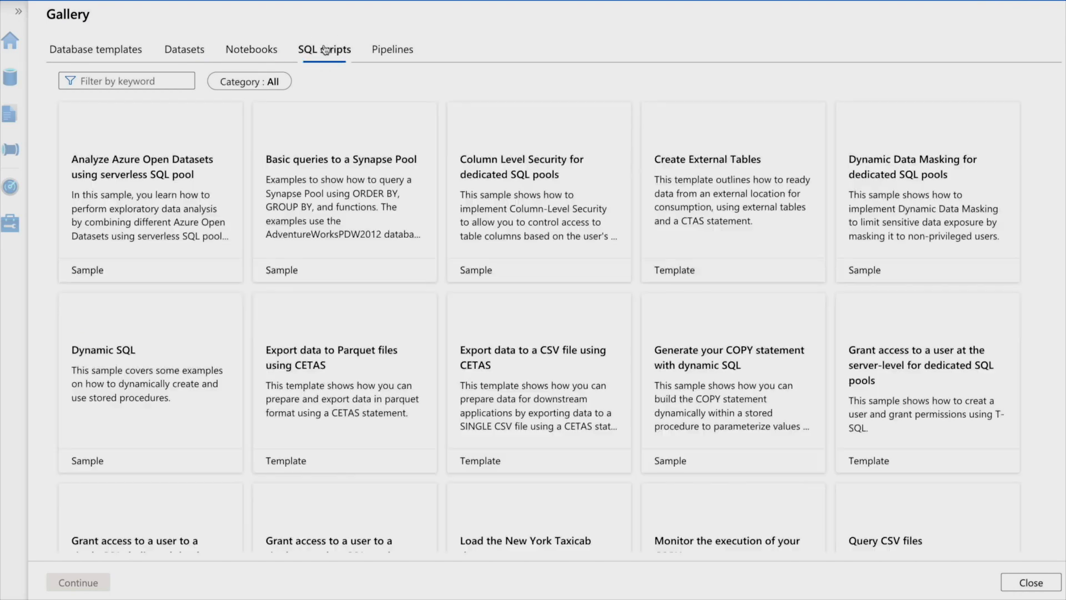
left_click(395, 50)
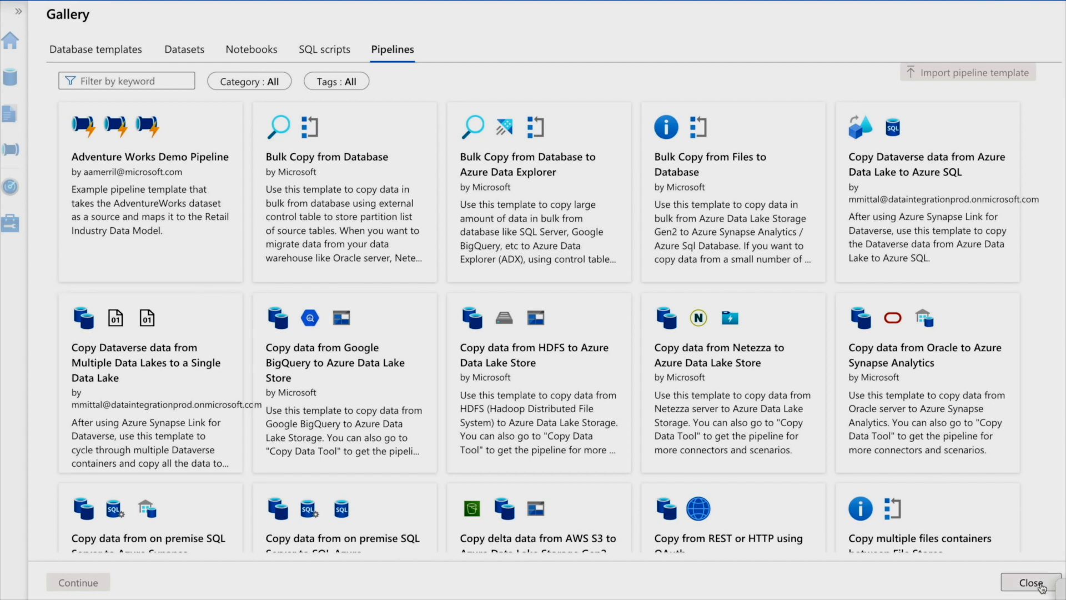
left_click(1028, 584)
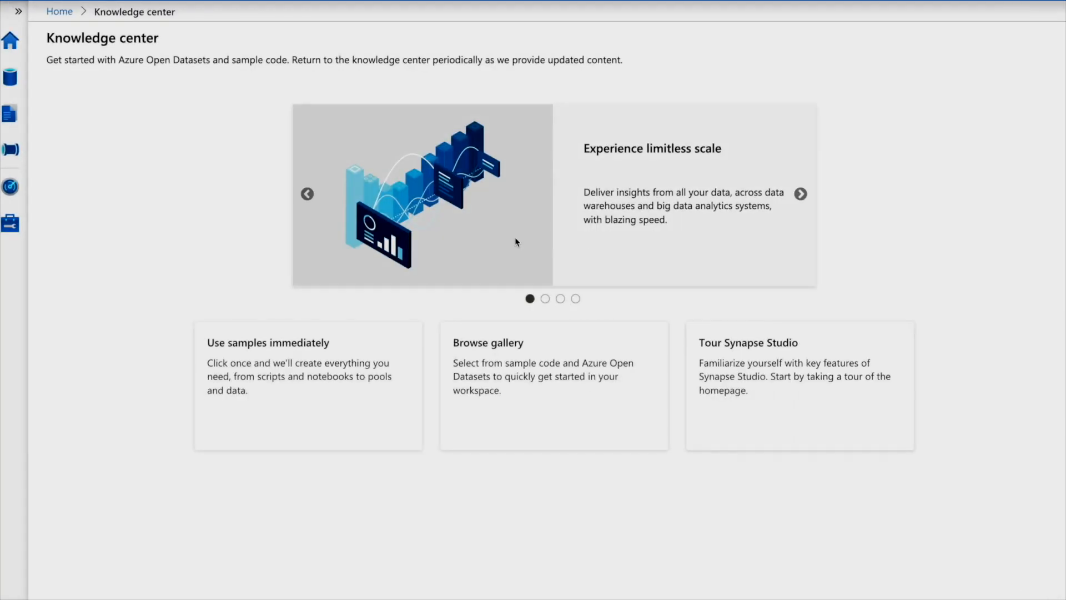
left_click(59, 11)
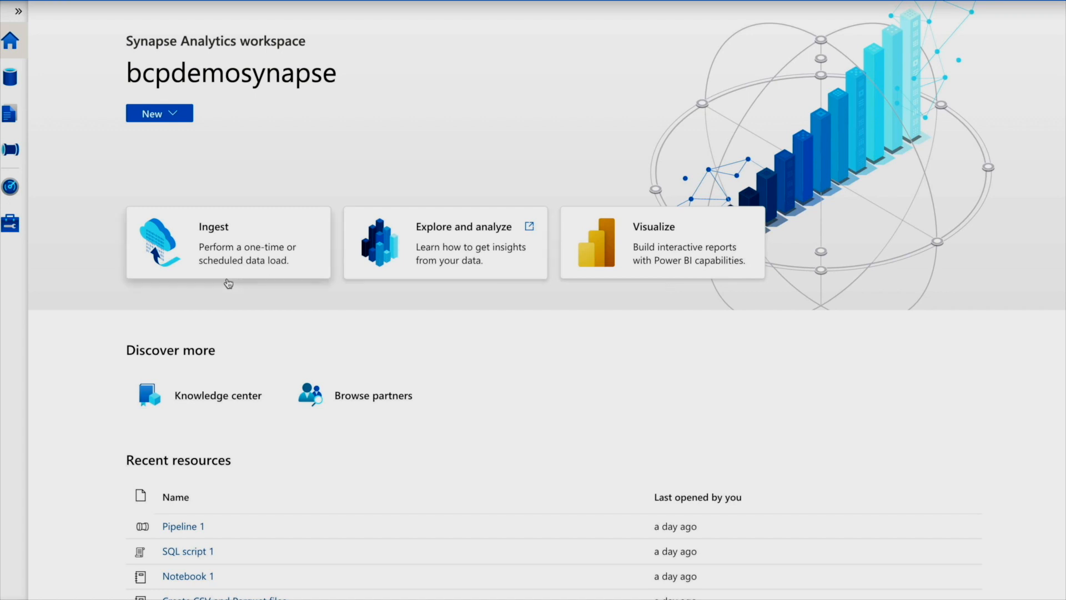
- Check what the Ingest, Explore and analyze, and Visualize shortcuts on the home page lead to
left_click(252, 254)
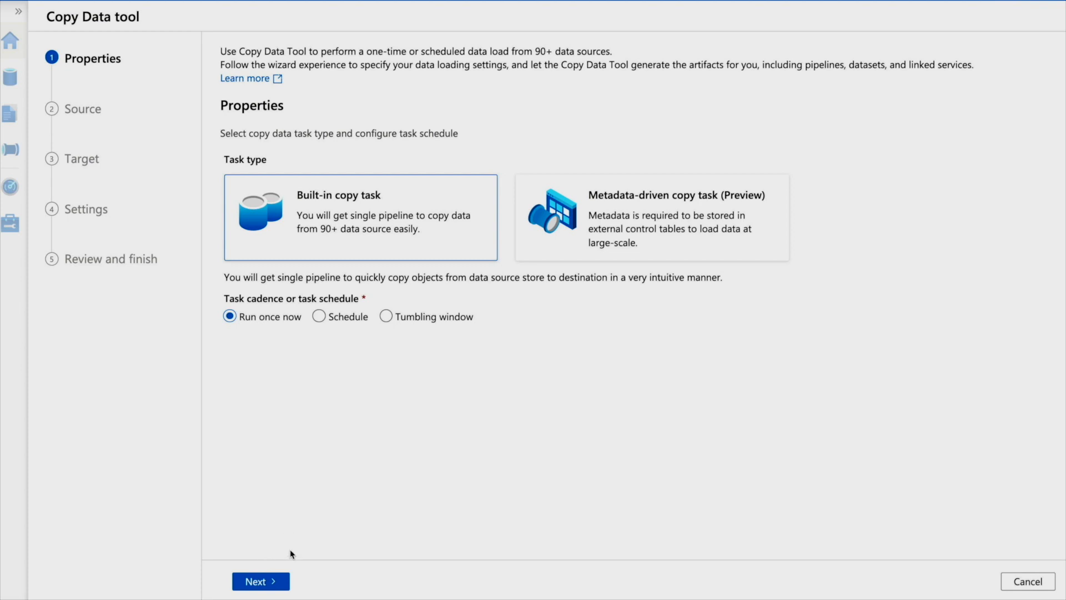
left_click(1028, 581)
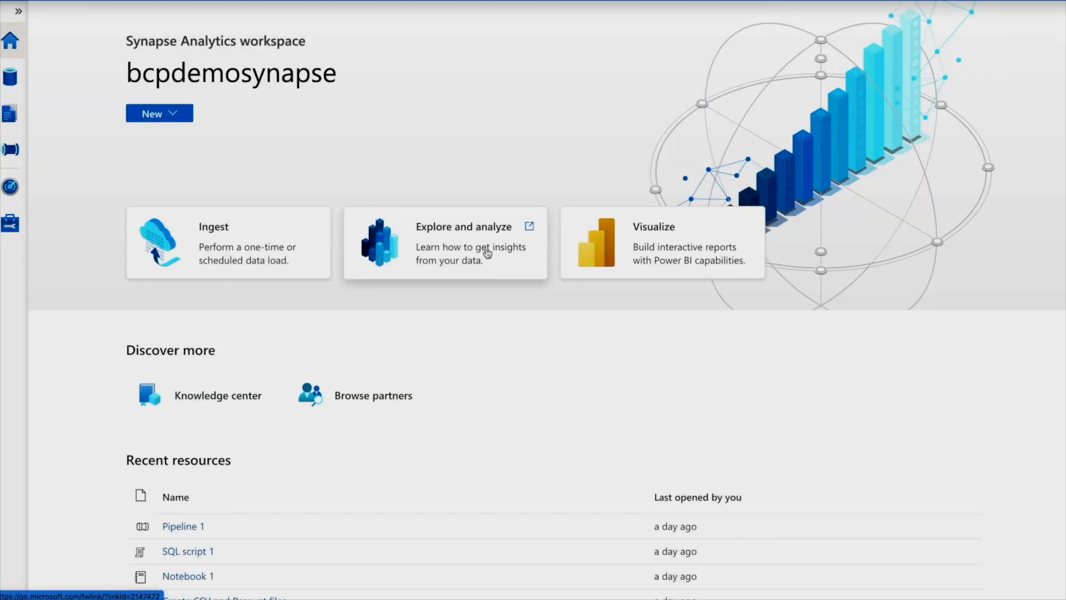
left_click(486, 253)
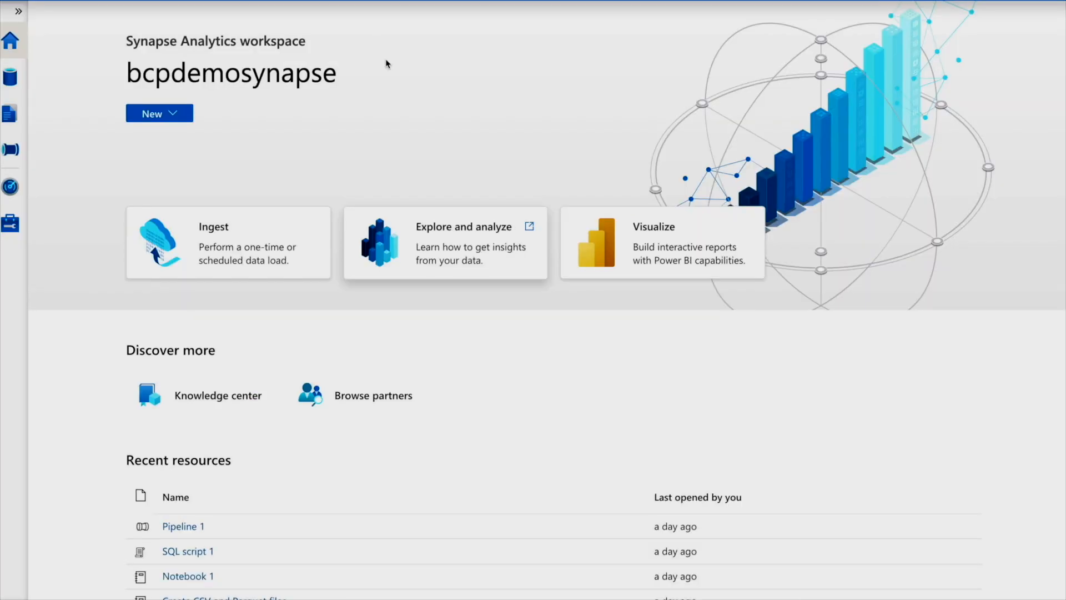
left_click(606, 246)
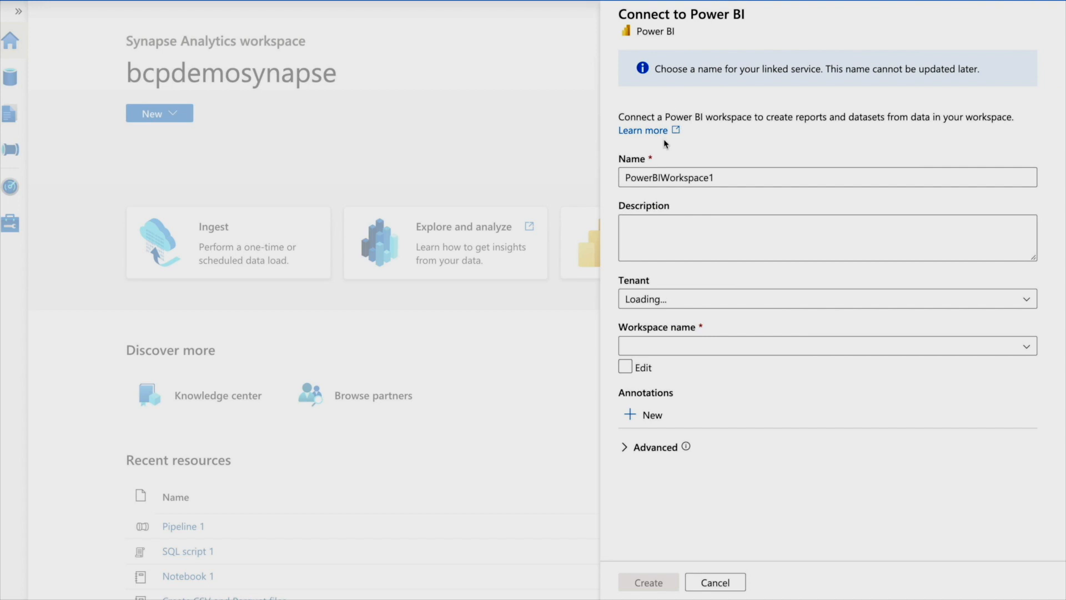
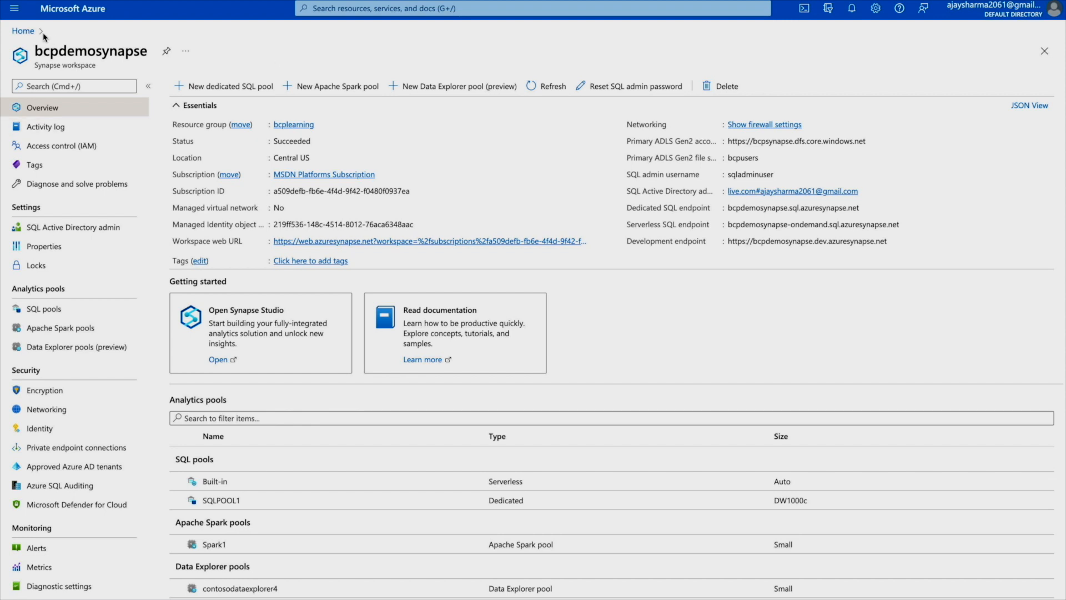
- Reopen the bcpdemosynapse workspace from the Azure portal home page and start a new role assignment in its access control
left_click(23, 31)
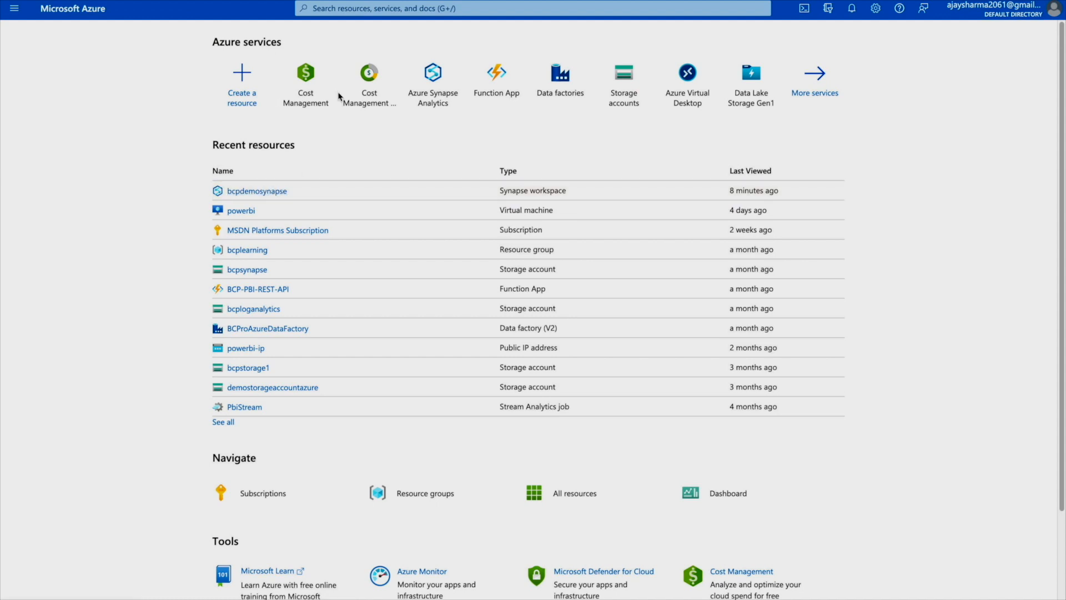
left_click(270, 192)
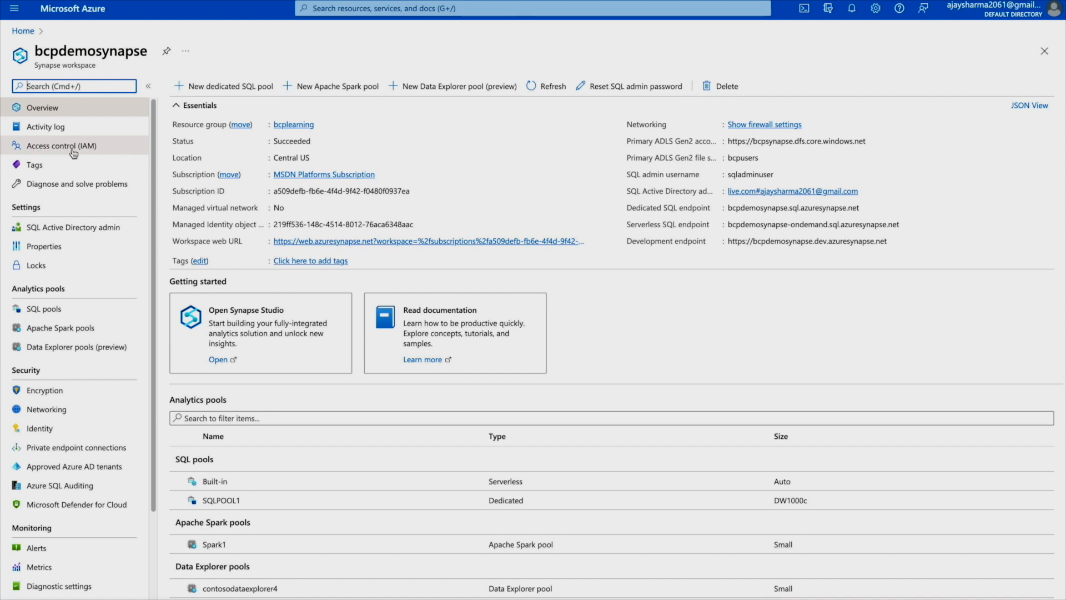
left_click(73, 153)
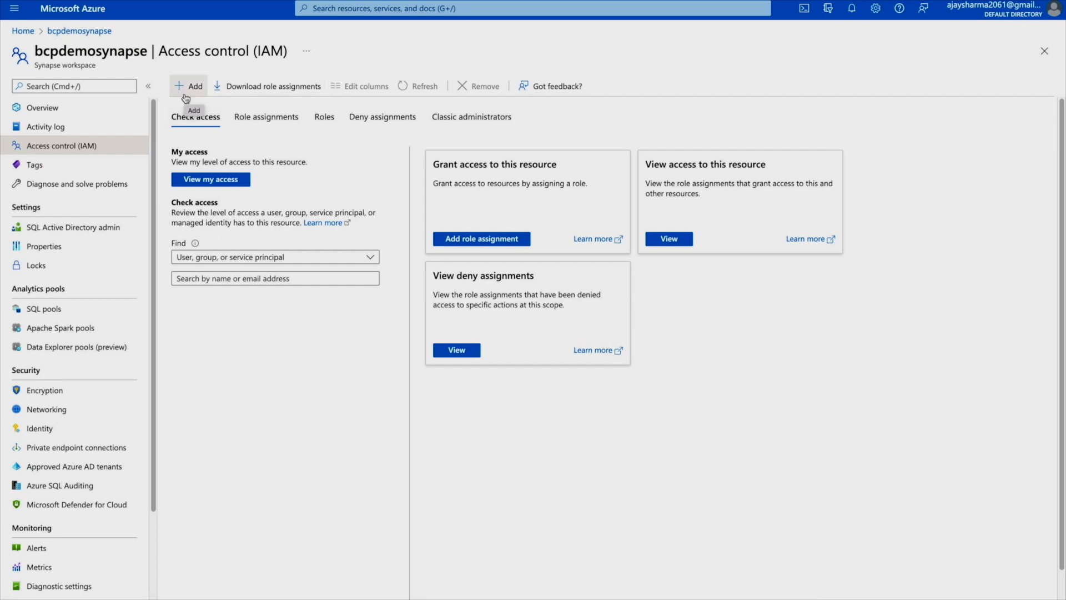
left_click(195, 91)
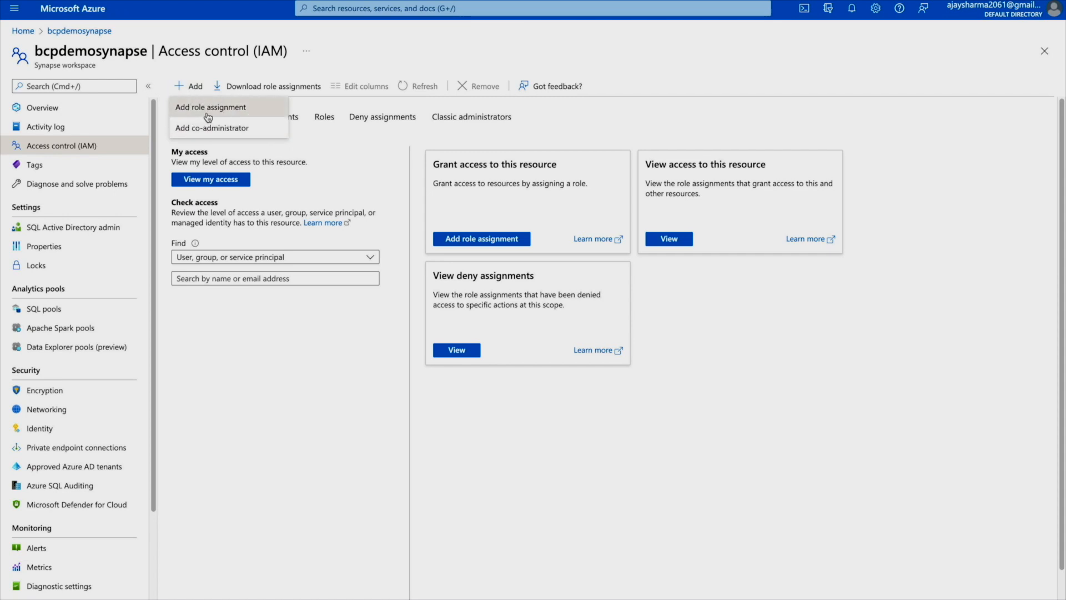
left_click(208, 113)
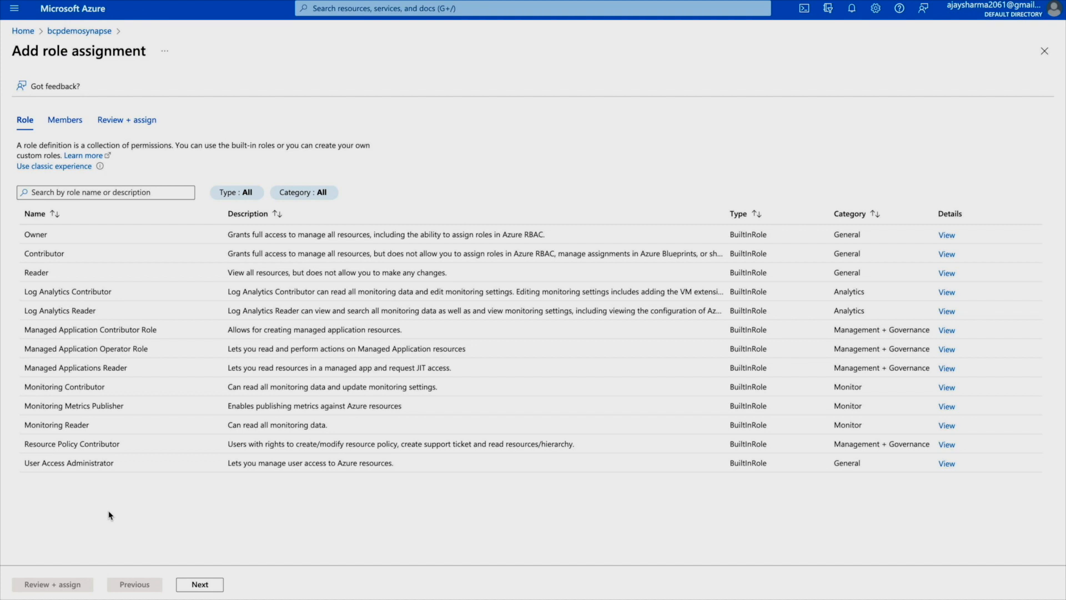
- Select the Owner role after reviewing its permissions, JSON and assignments, and proceed to the assignment's members
left_click(36, 234)
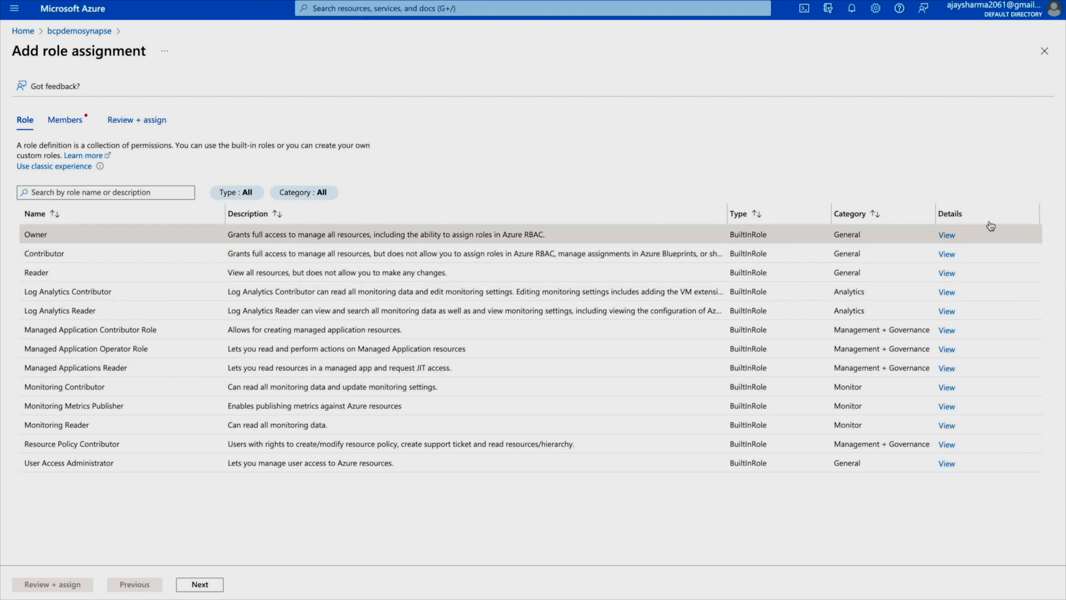
left_click(946, 236)
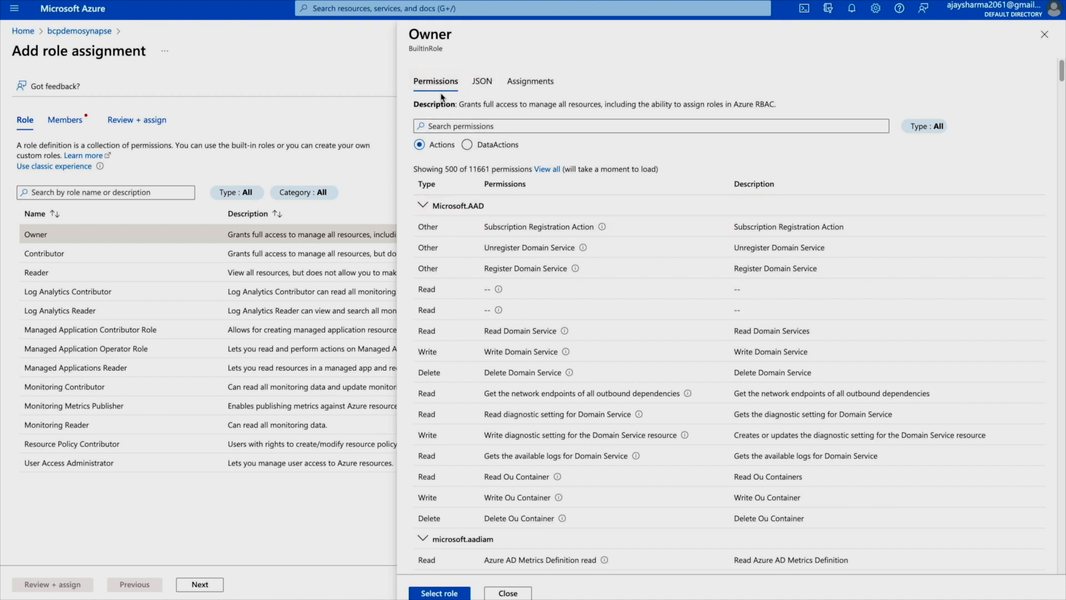
left_click(480, 82)
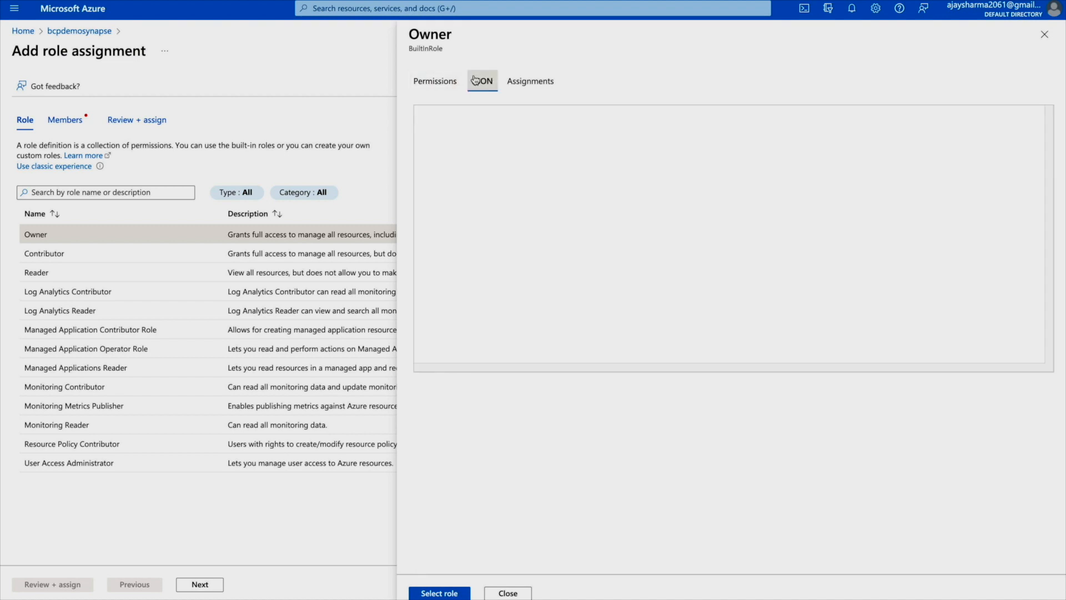
left_click(529, 85)
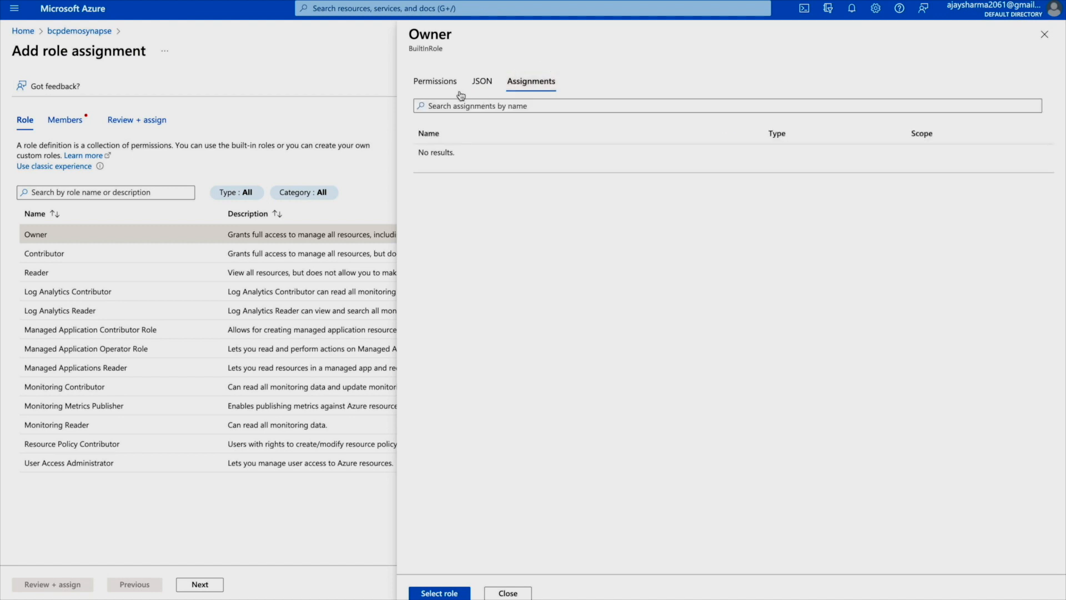
left_click(432, 92)
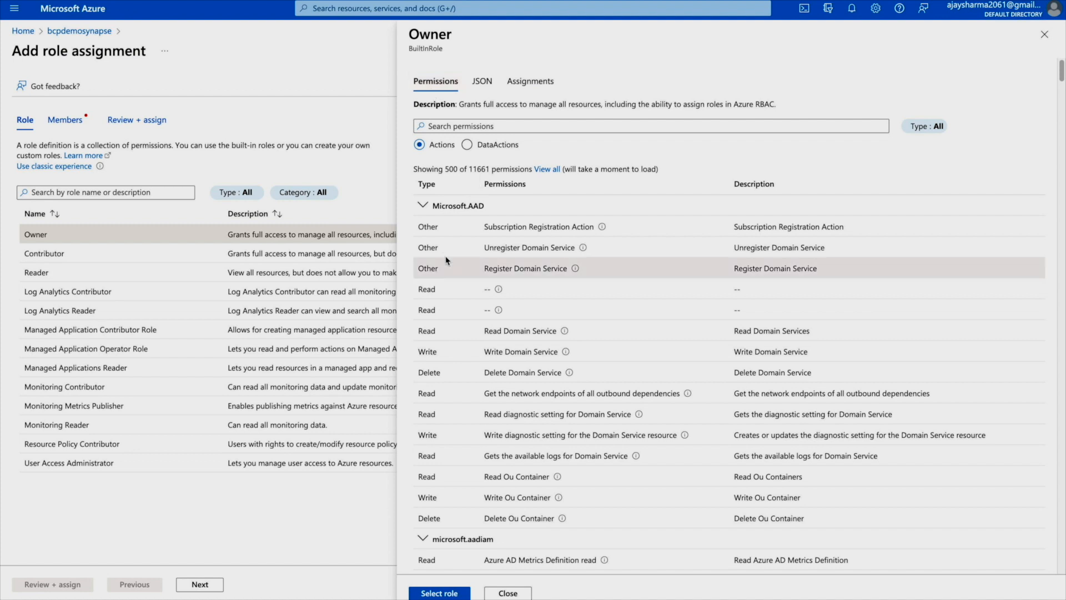
left_click(450, 594)
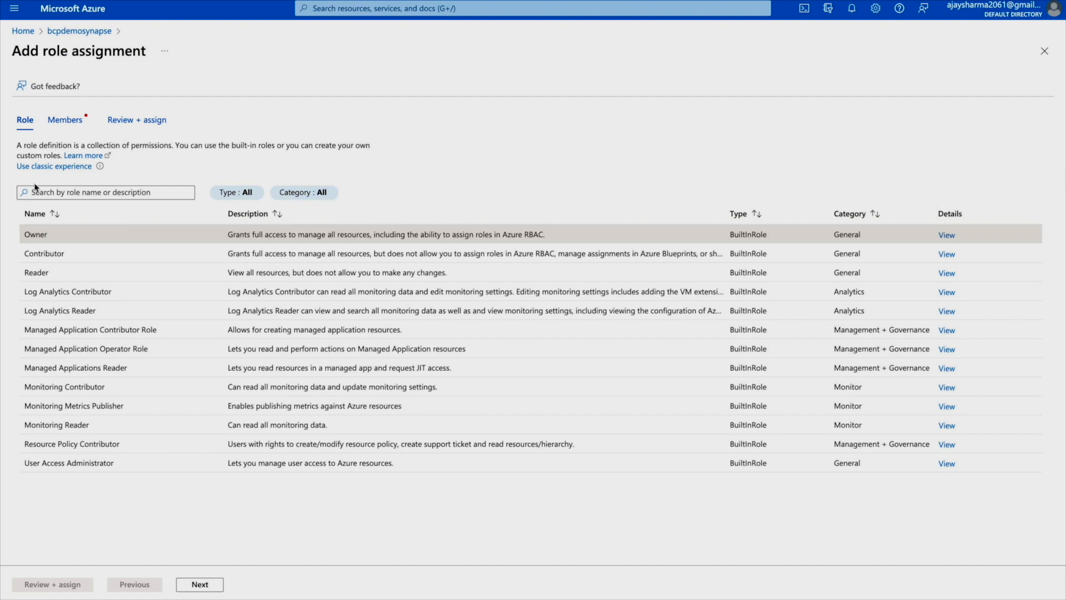
left_click(65, 119)
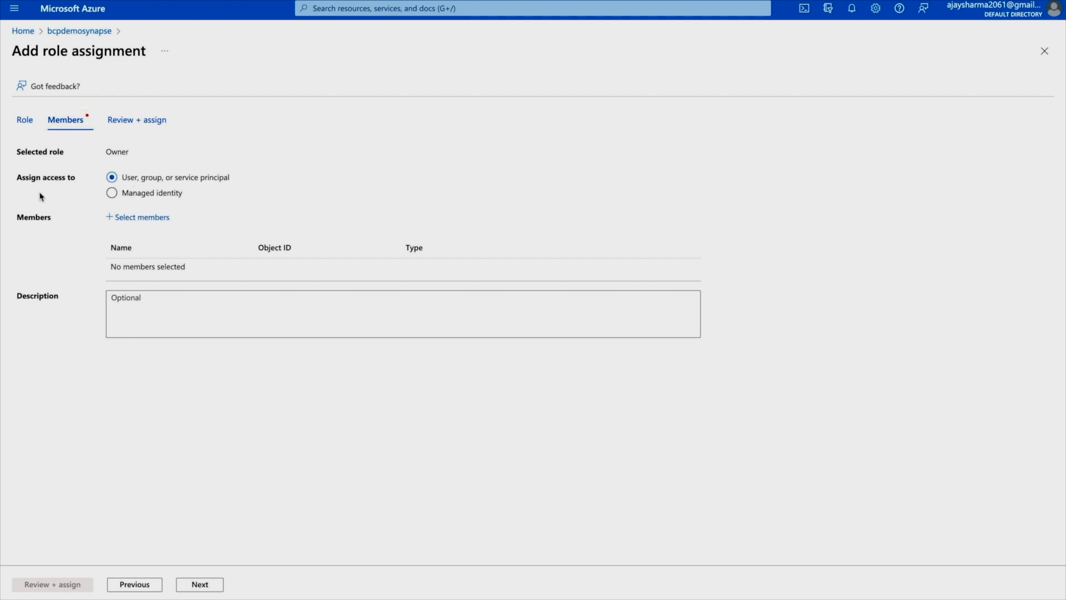
- Add the BI Consulting Pro guest as the member for the Owner role, assign it on bcpdemosynapse and check the notifications
double_click(127, 153)
left_click(138, 217)
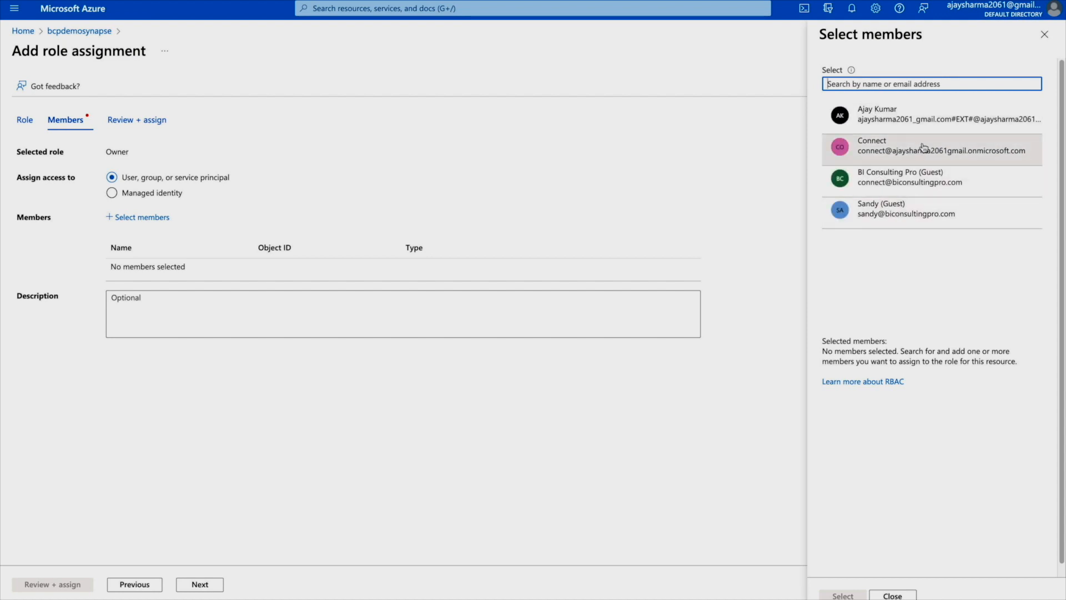
left_click(900, 187)
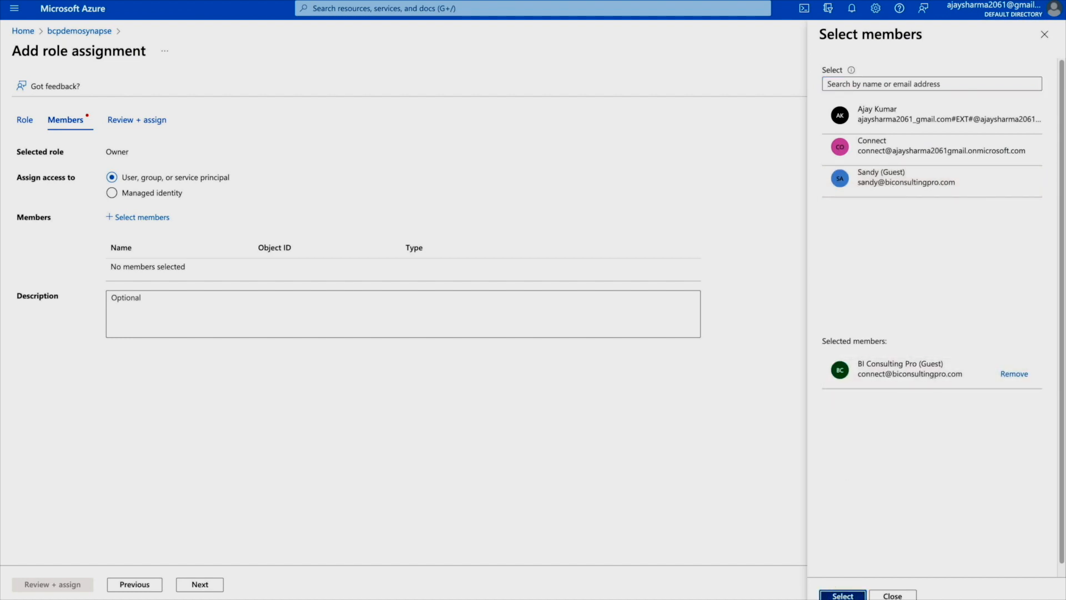
left_click(842, 595)
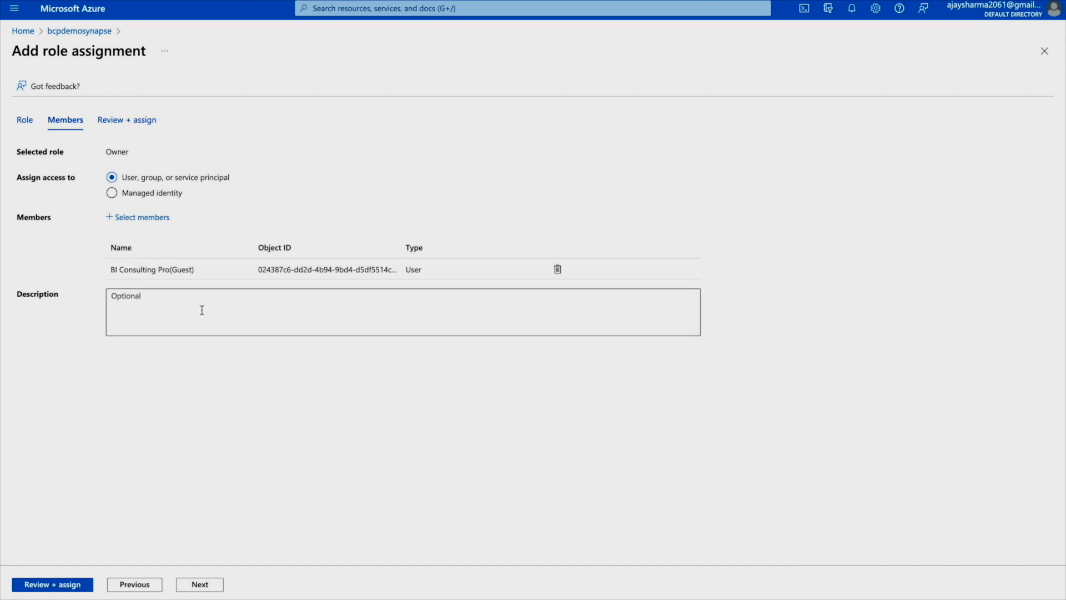
left_click(61, 587)
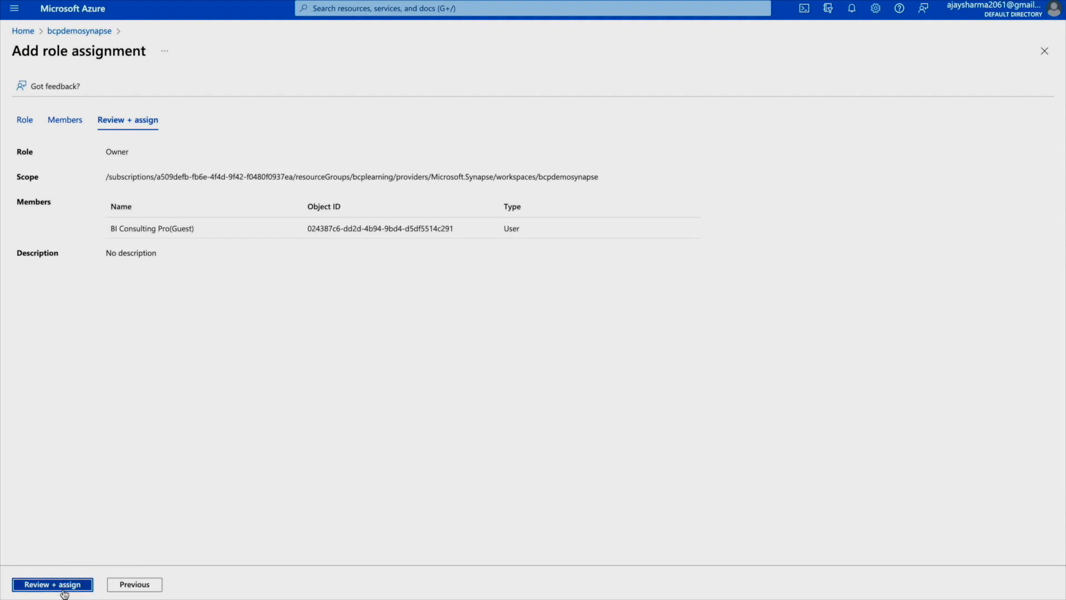
left_click(61, 587)
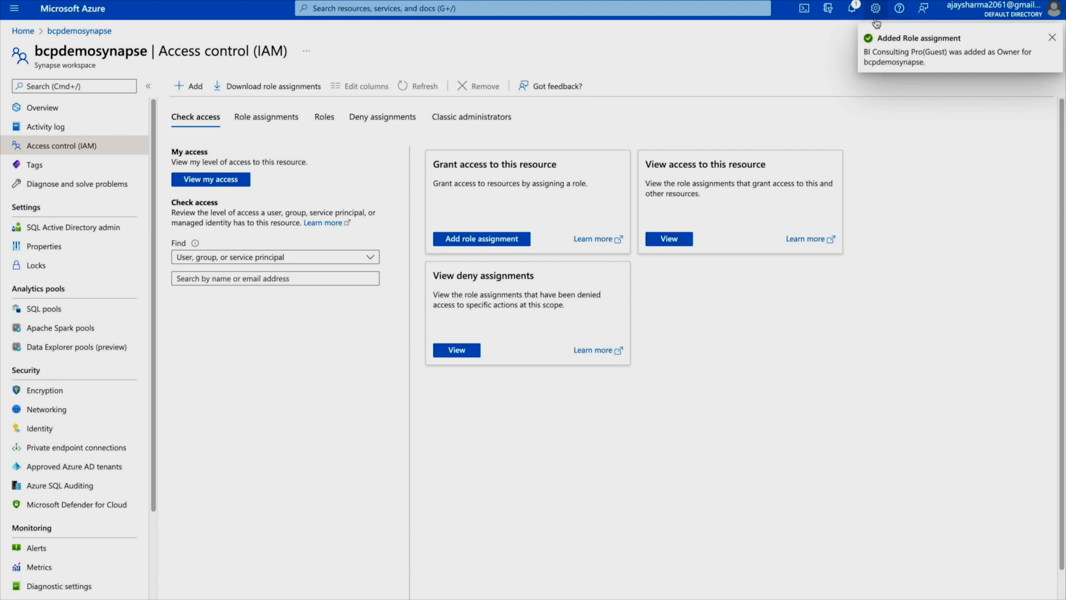
left_click(851, 8)
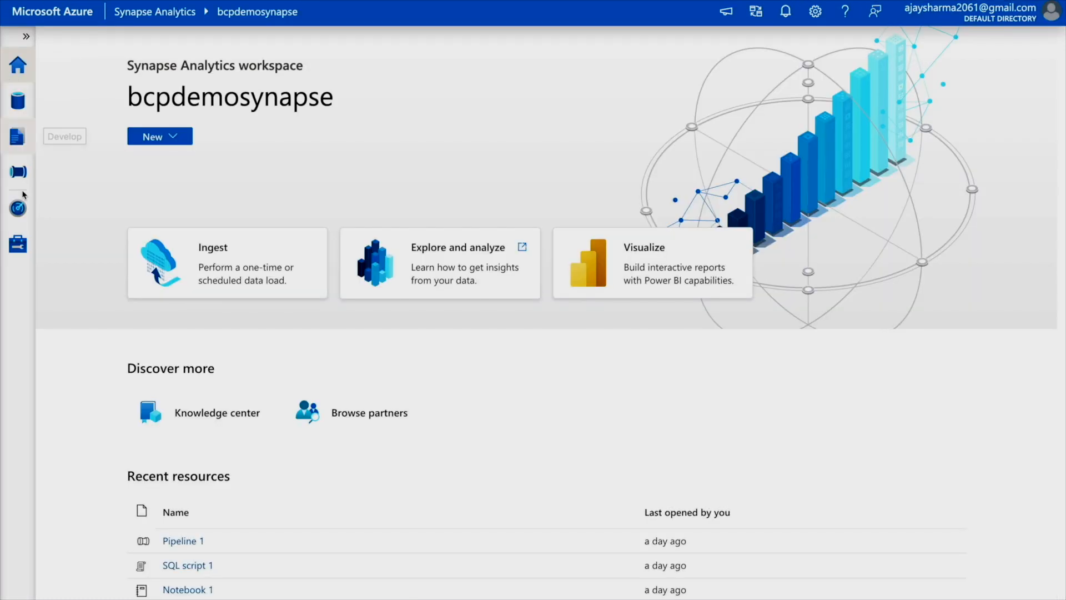
- Open the bcpdemosynapse workspace's access control in Synapse Studio and start a new role assignment
left_click(14, 247)
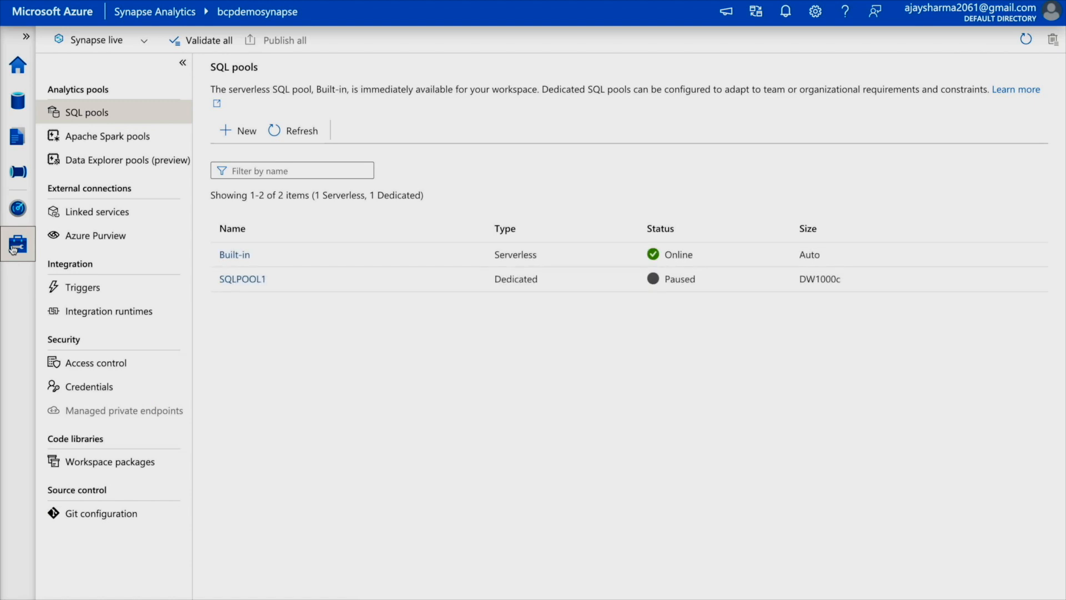
left_click(112, 369)
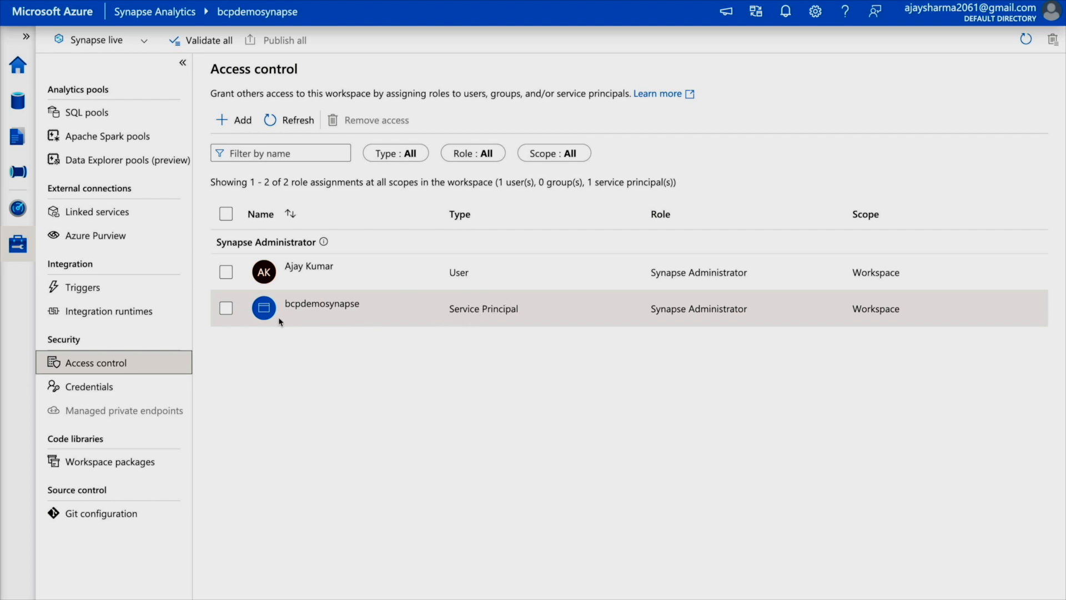
left_click(226, 308)
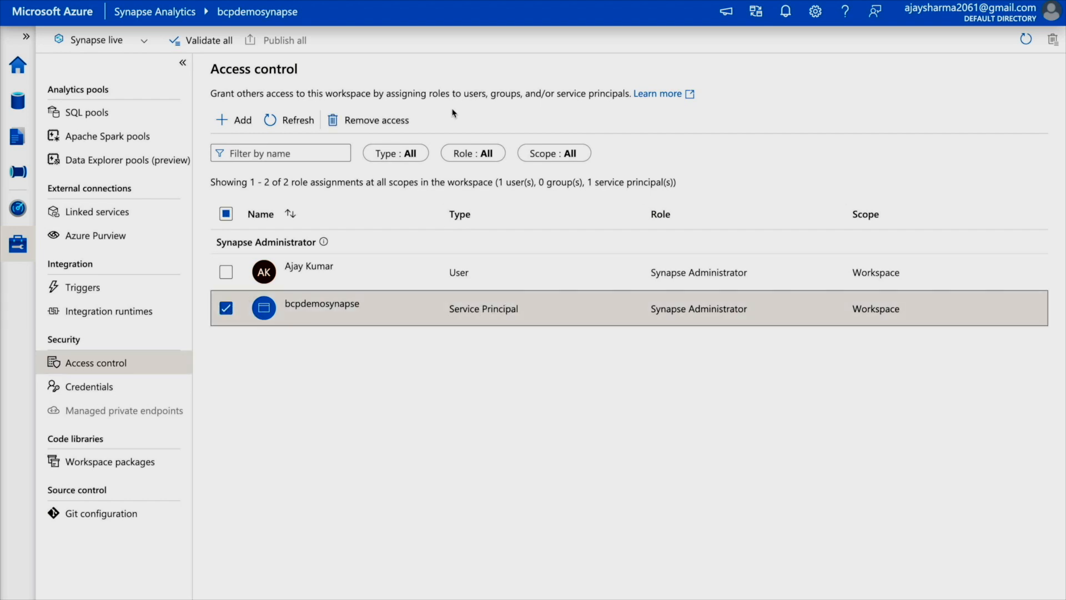
left_click(225, 308)
left_click(234, 129)
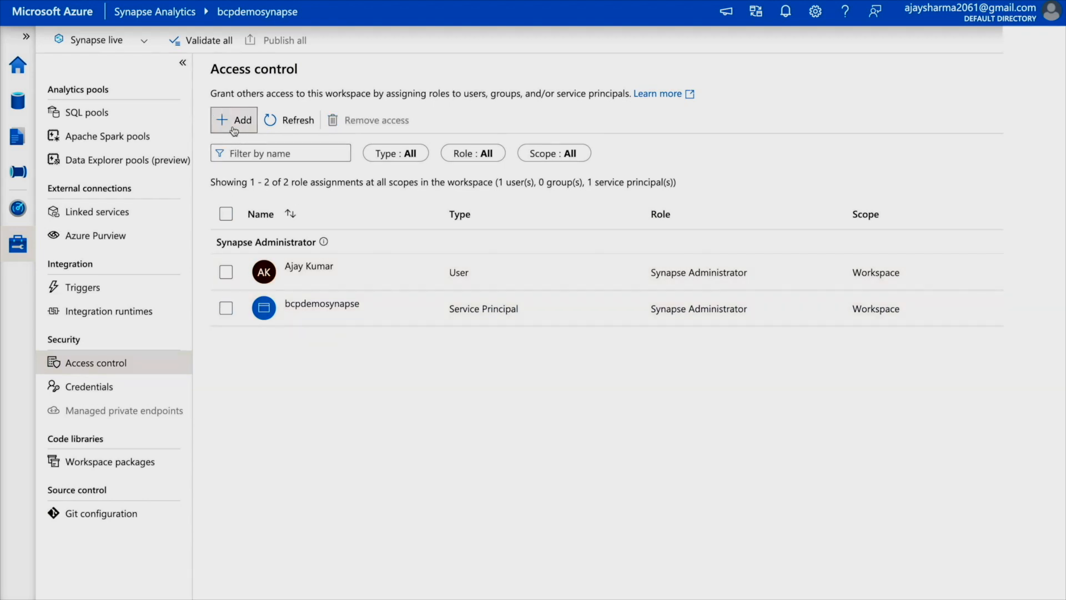
- Assign the Synapse Administrator role at workspace scope to the BI Consulting Pro guest
left_click(701, 171)
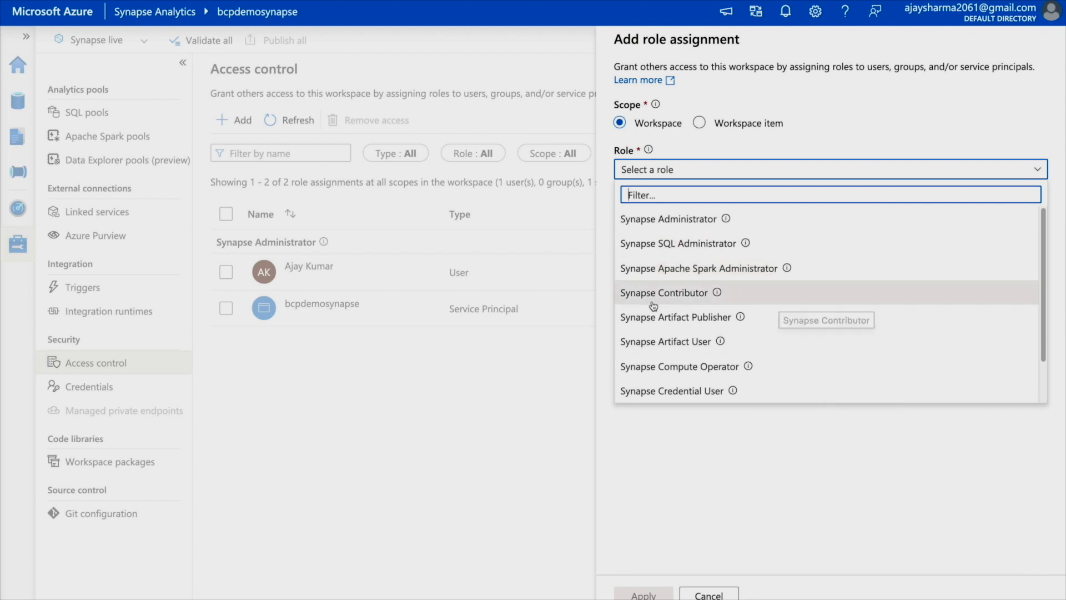
left_click(652, 220)
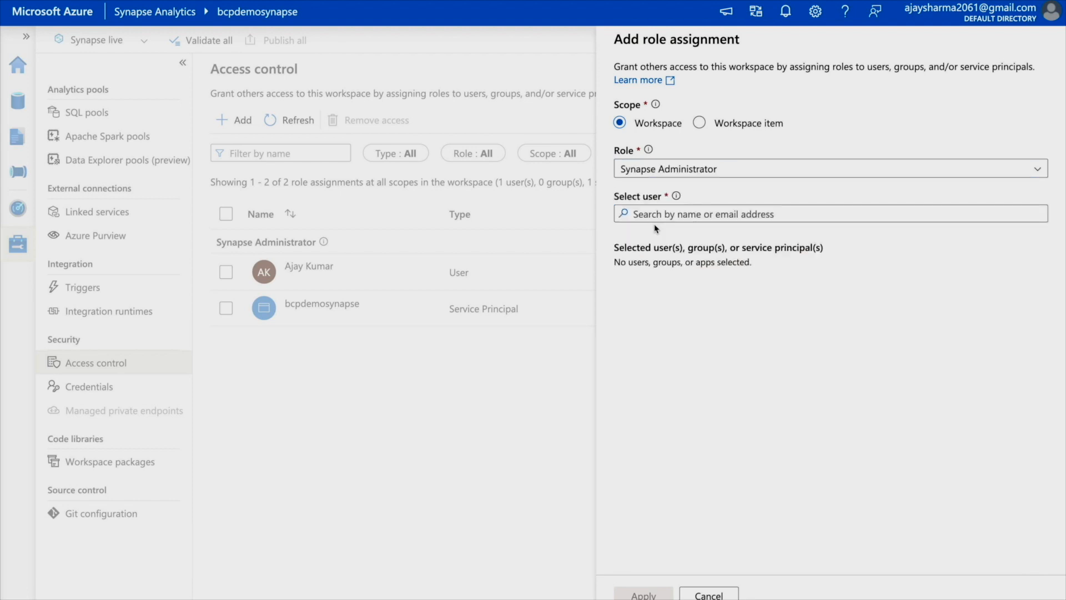
left_click(651, 215)
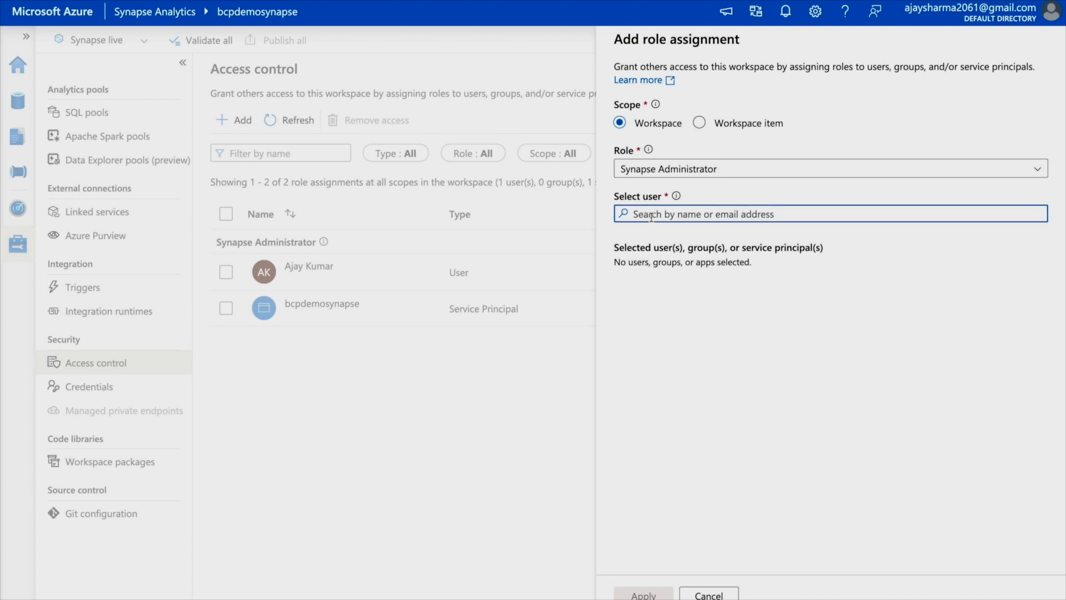
type("connect")
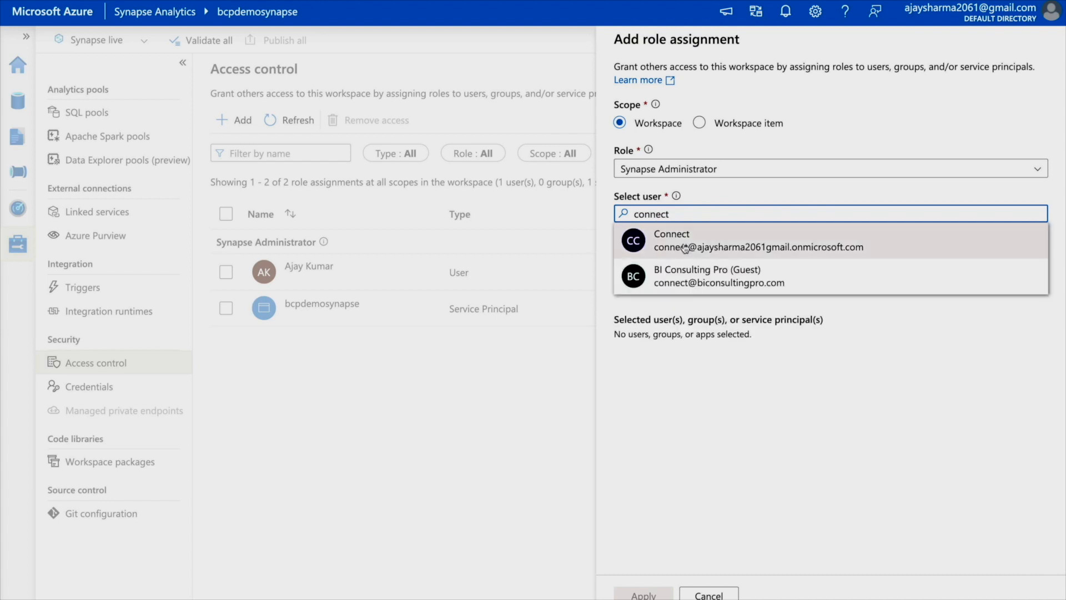
left_click(757, 271)
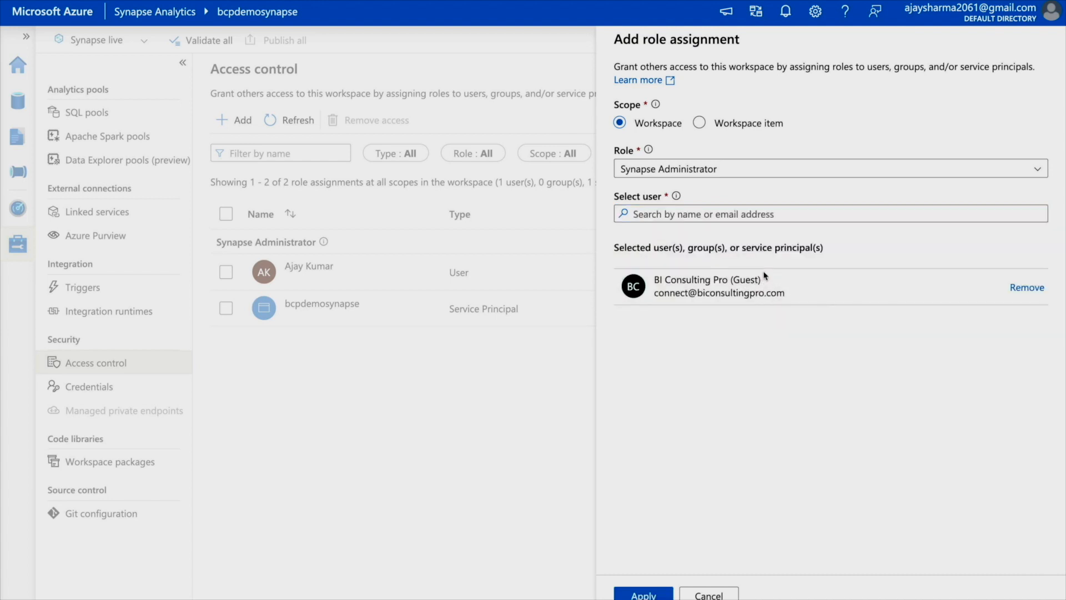
left_click(666, 595)
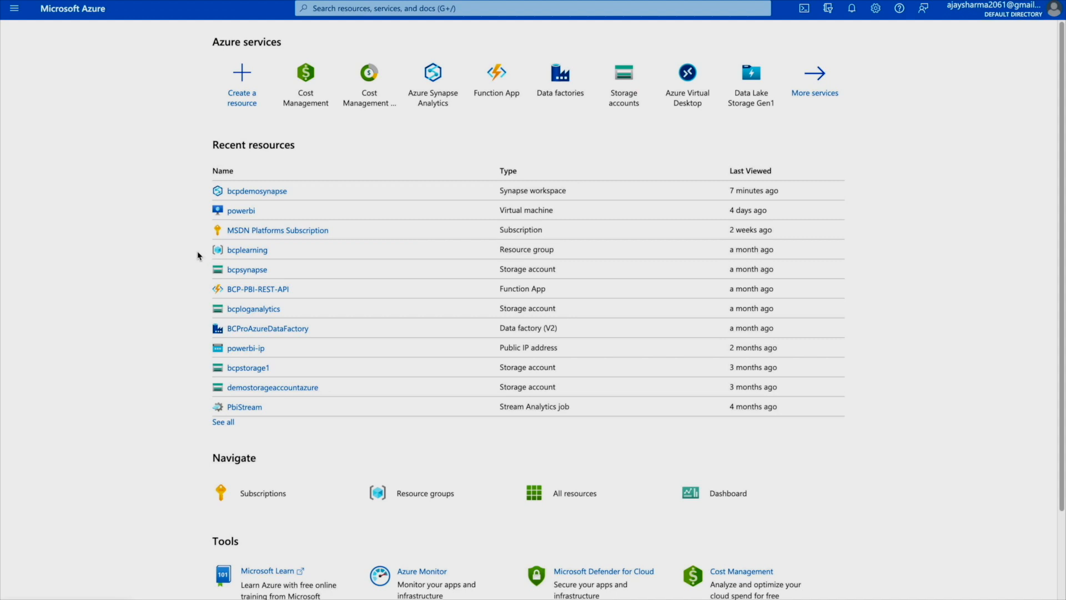
- Open the bcpsynapse storage account in the Azure portal and start a new role assignment in its access control
left_click(260, 273)
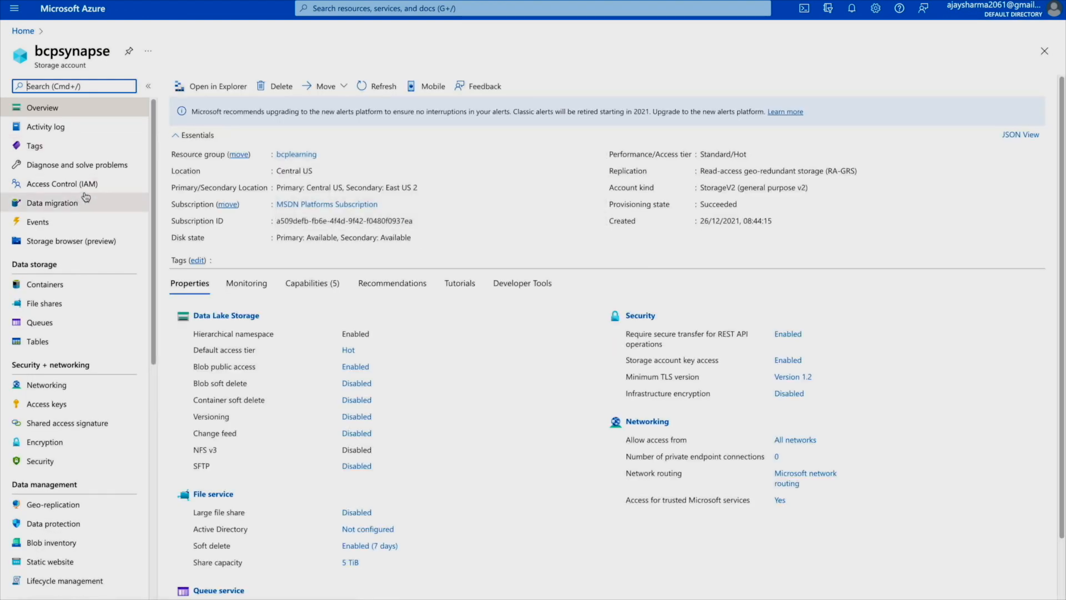
left_click(50, 192)
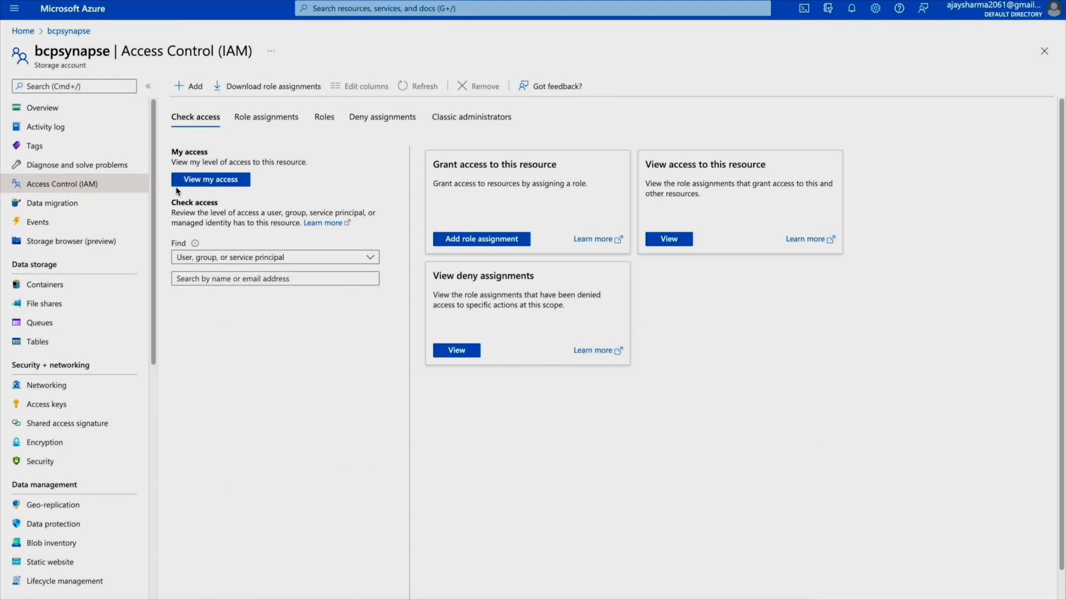
left_click(191, 90)
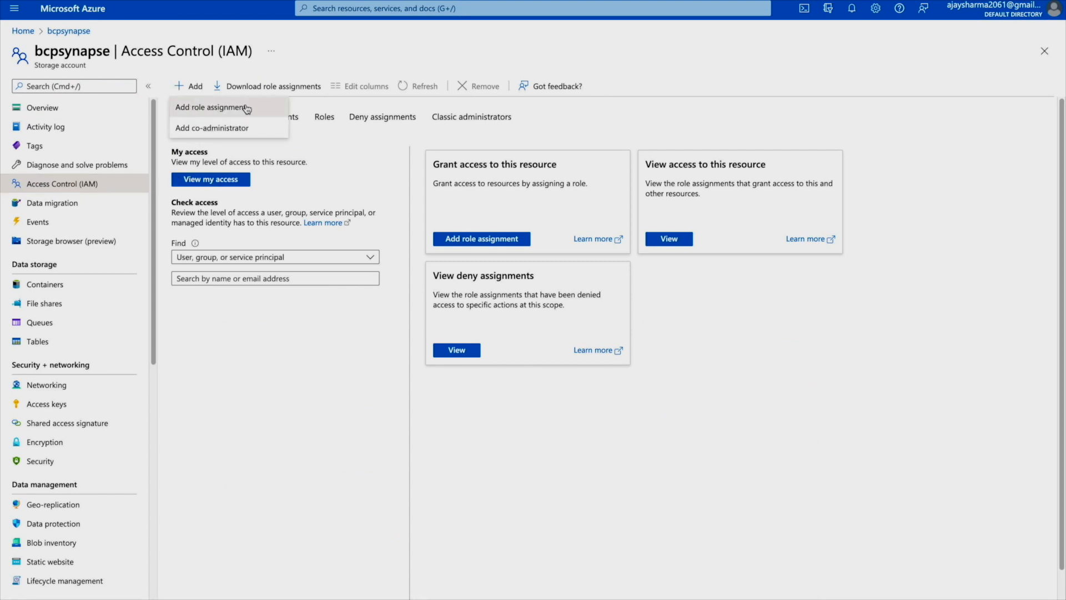
left_click(200, 108)
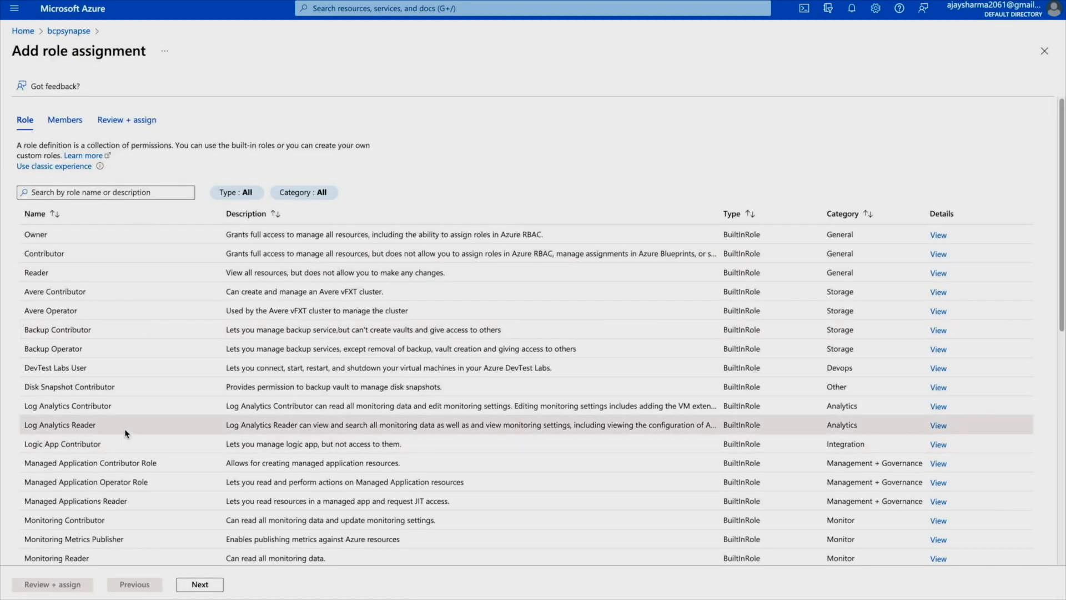
- Select the Storage Blob Data Contributor role and proceed to the assignment's members
scroll(127, 432, "down", 3)
scroll(126, 434, "down", 4)
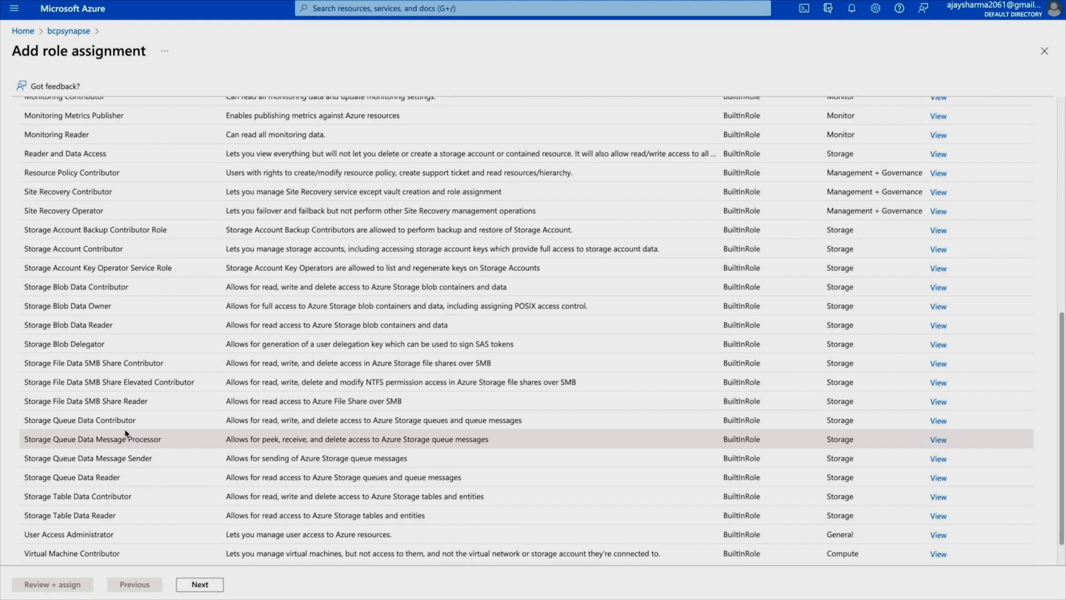
left_click(90, 287)
scroll(89, 288, "up", 1)
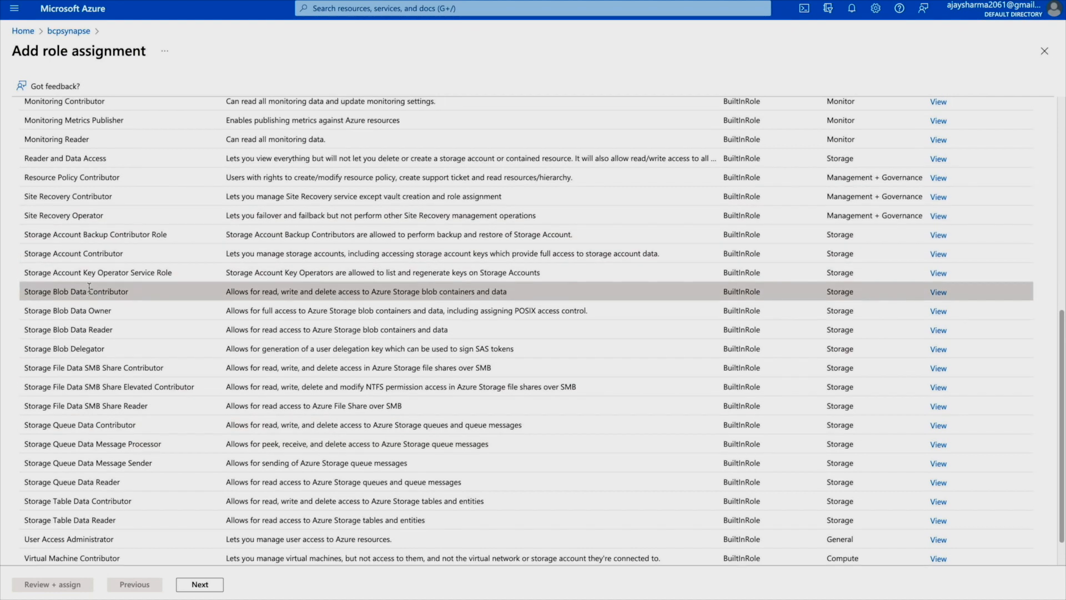
scroll(52, 294, "up", 10)
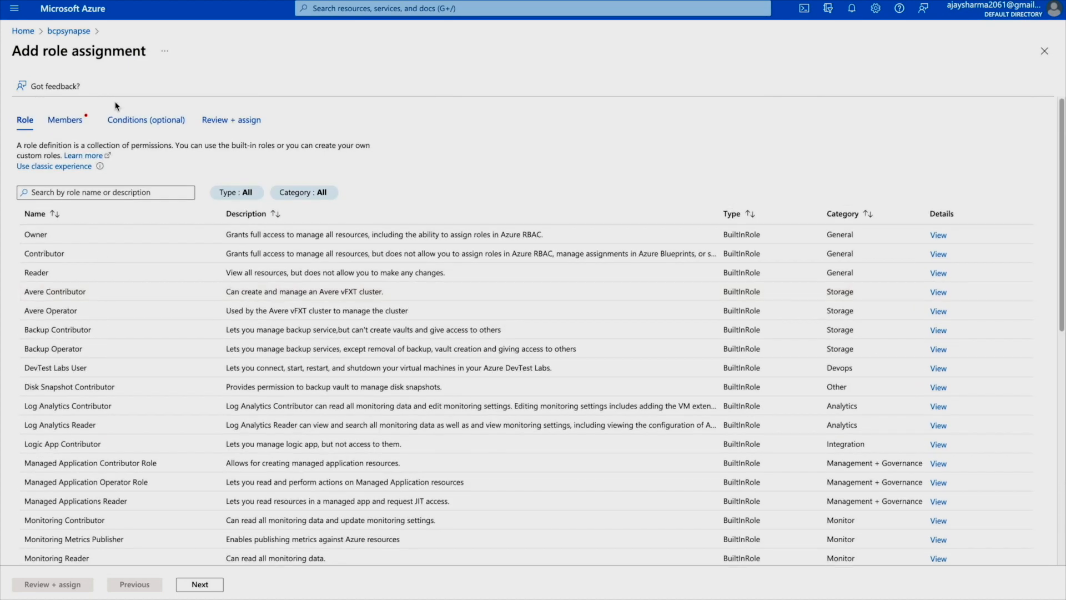
left_click(65, 121)
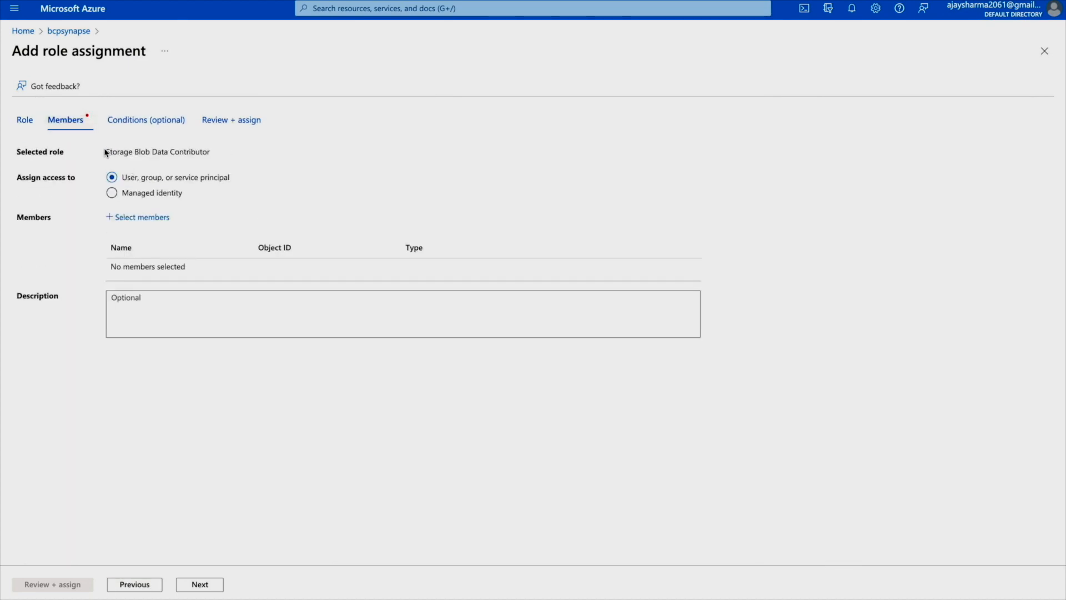
left_click_drag(105, 153, 233, 150)
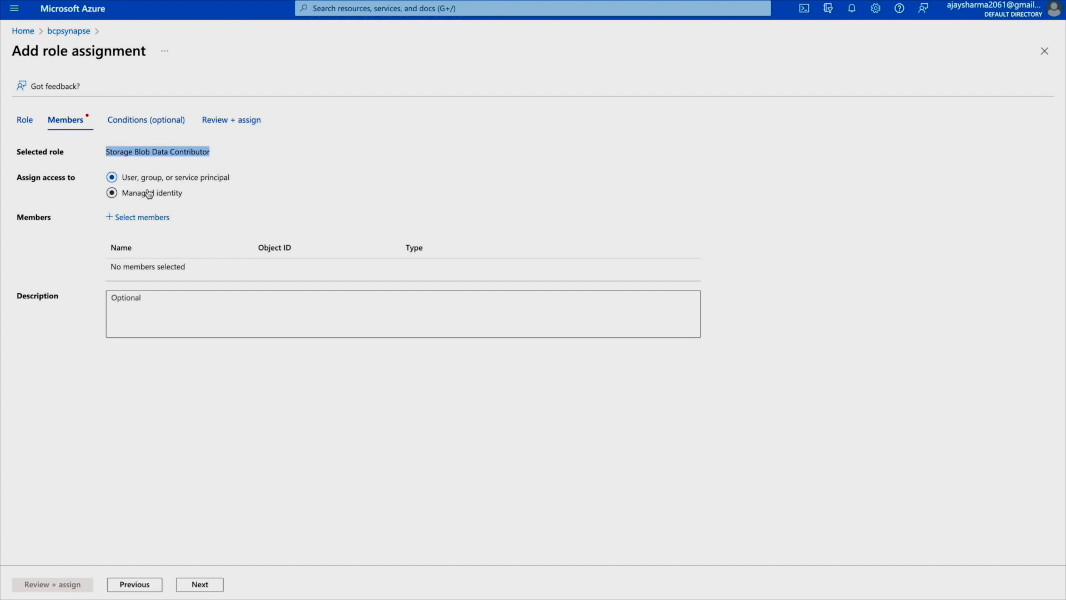
- Add the BI Consulting Pro guest as the member and assign the storage role
left_click(139, 217)
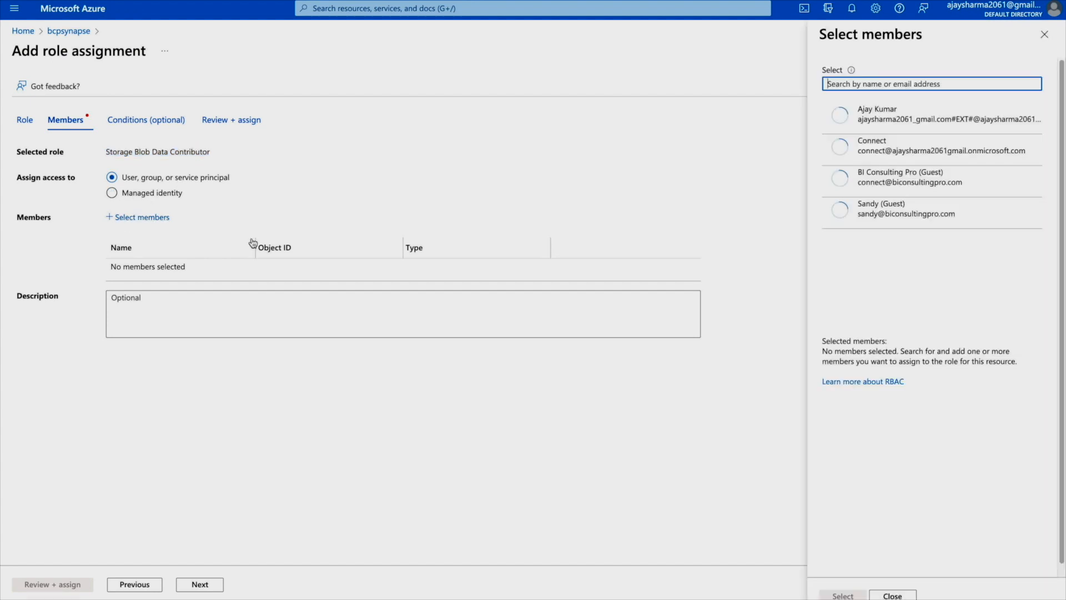
left_click(866, 177)
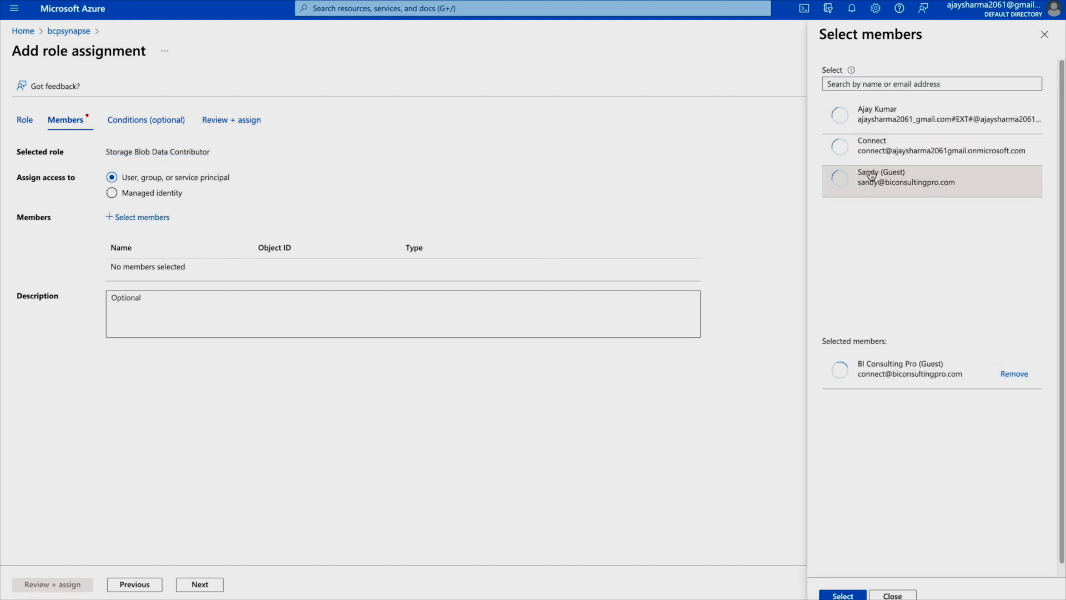
left_click(842, 595)
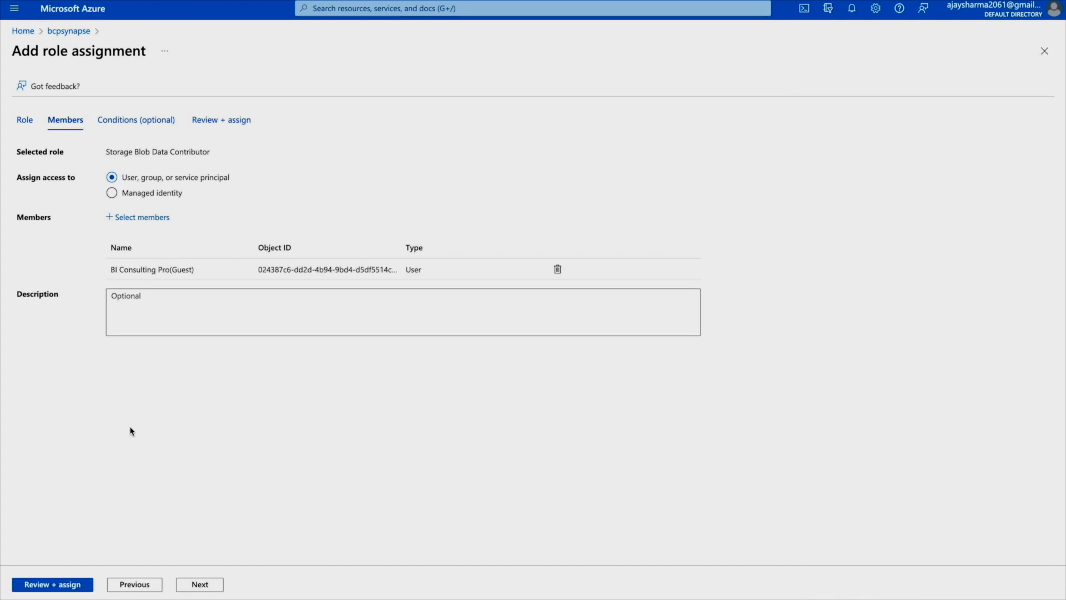
left_click(67, 582)
left_click(67, 583)
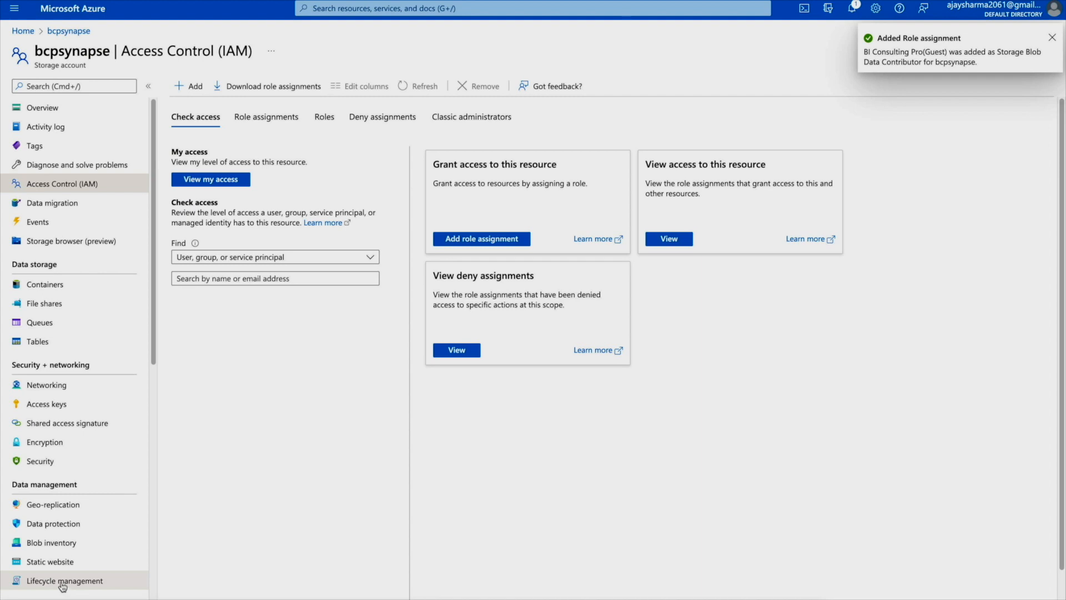
- Check the portal notifications and review the bcpsynapse storage account's role assignments
left_click(852, 7)
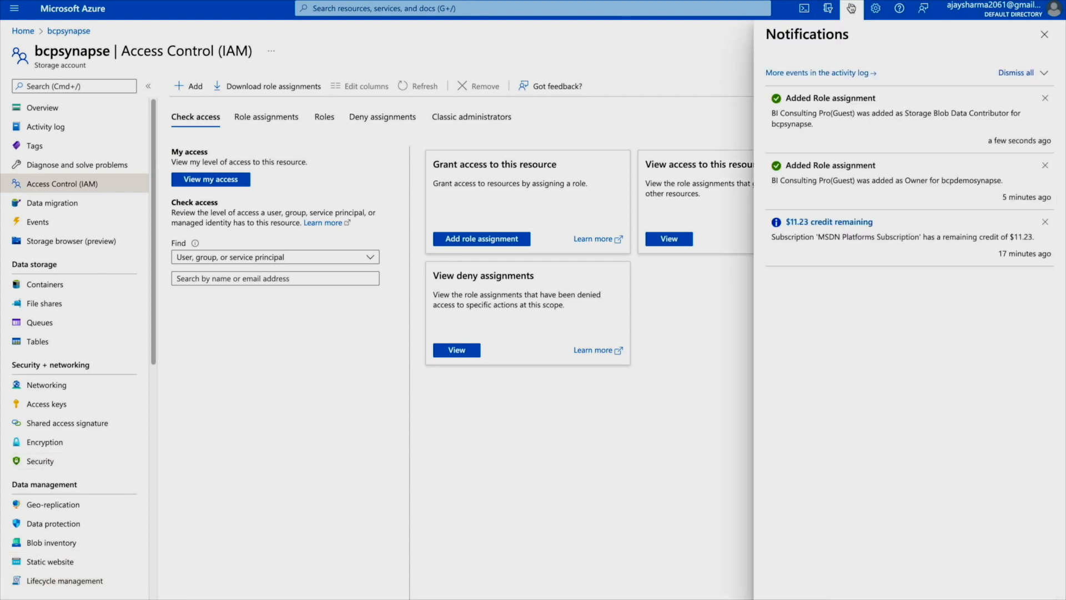
left_click(1039, 37)
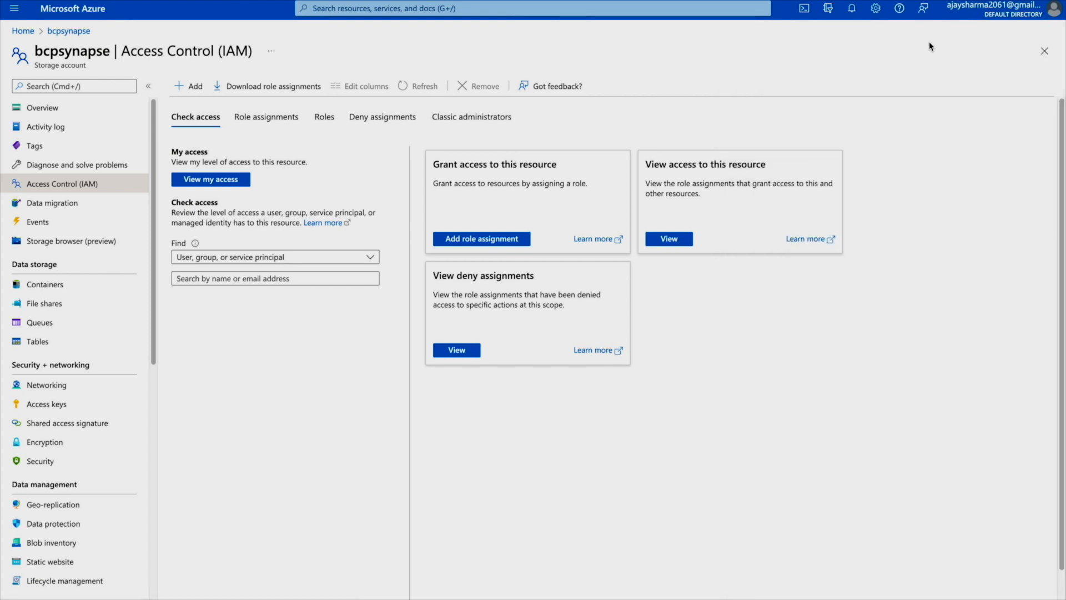
left_click(254, 119)
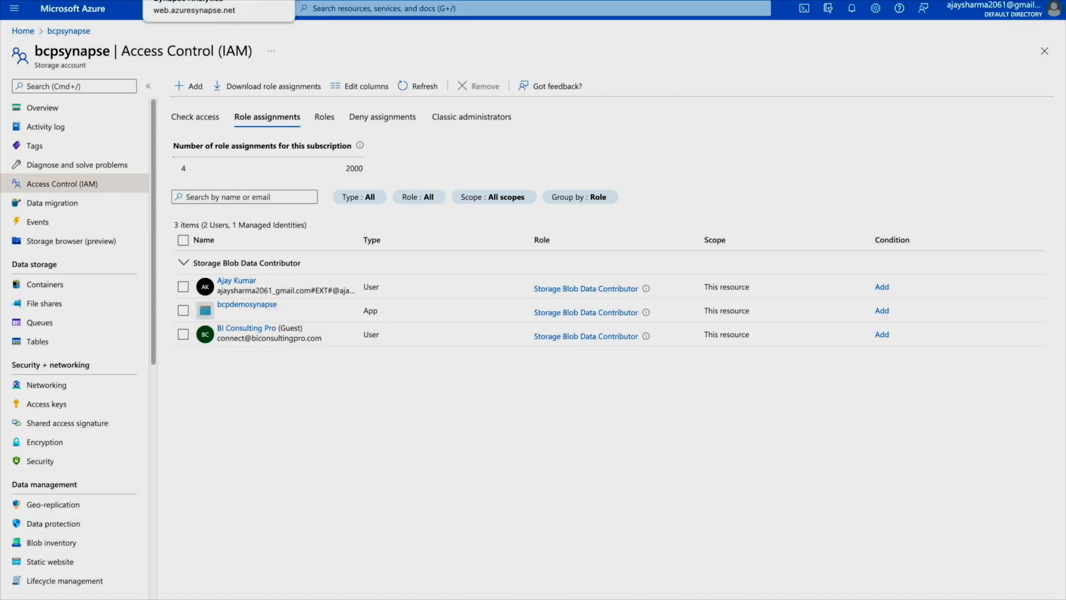
- Switch to Synapse Studio and create a new SQL script connected to the dedicated pool SQLPOOL1
left_click(219, 1)
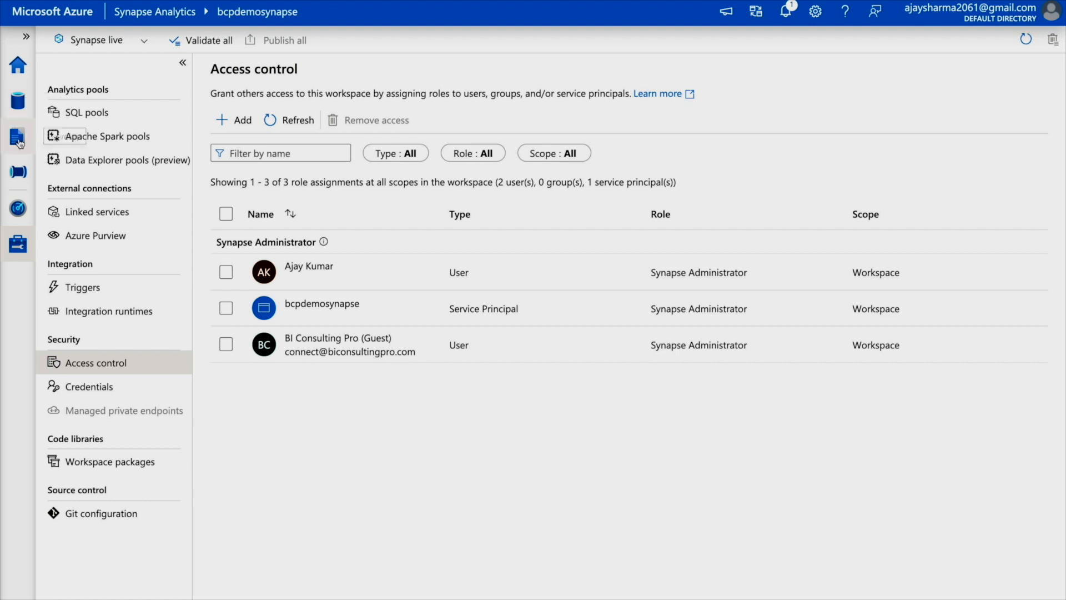
left_click(19, 139)
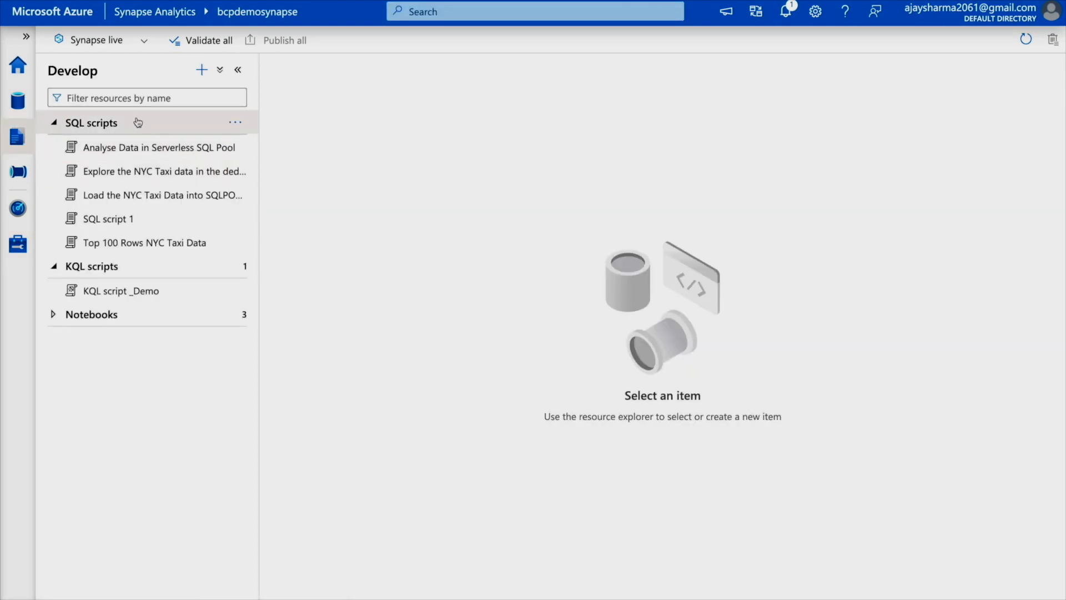
left_click(201, 69)
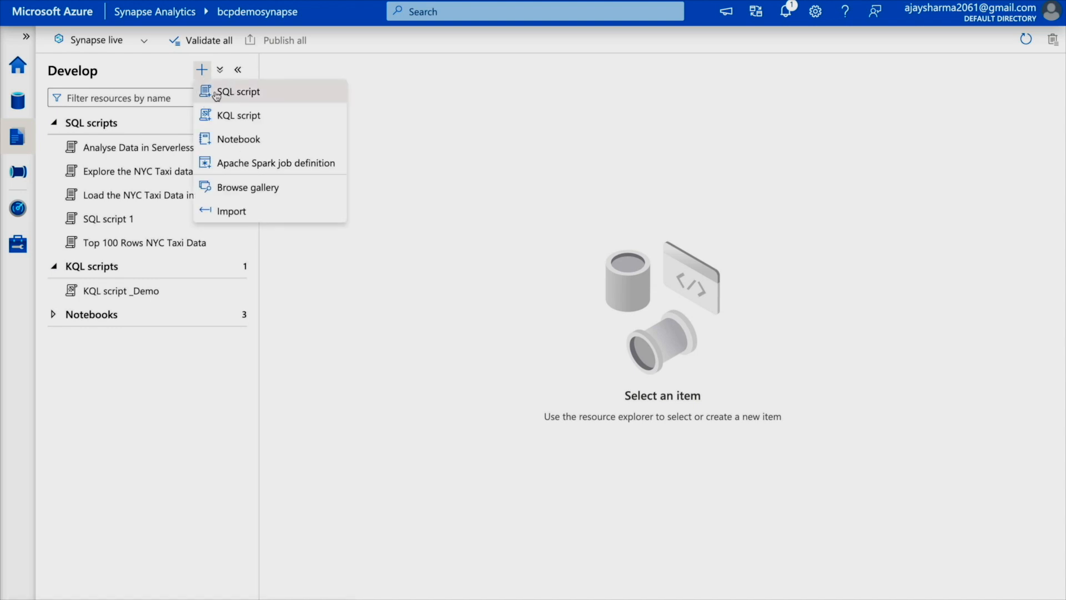
left_click(216, 91)
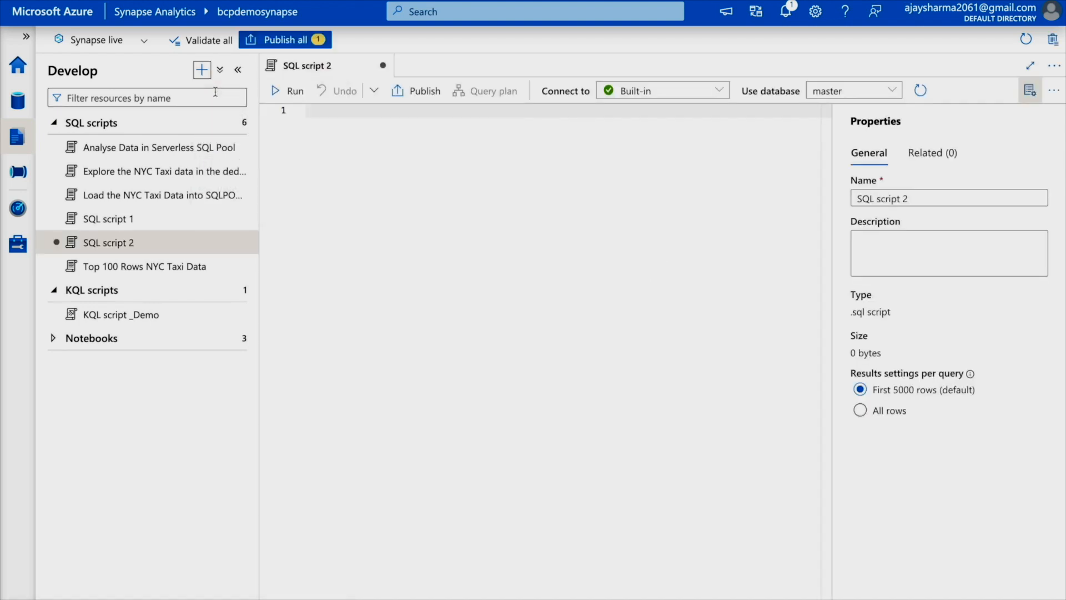
left_click(670, 93)
left_click(650, 190)
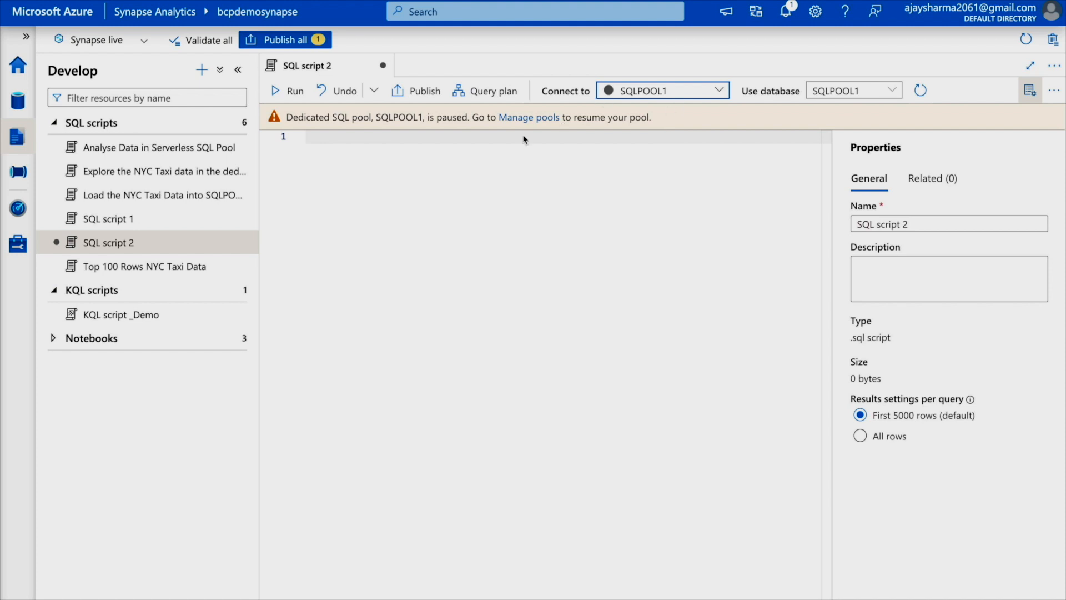
- Paste the CREATE USER FROM EXTERNAL PROVIDER and sp_addrolemember 'db_owner' statements for the guest's e-mail, with two blank lines above them
left_click(410, 162)
key("ctrl+v")
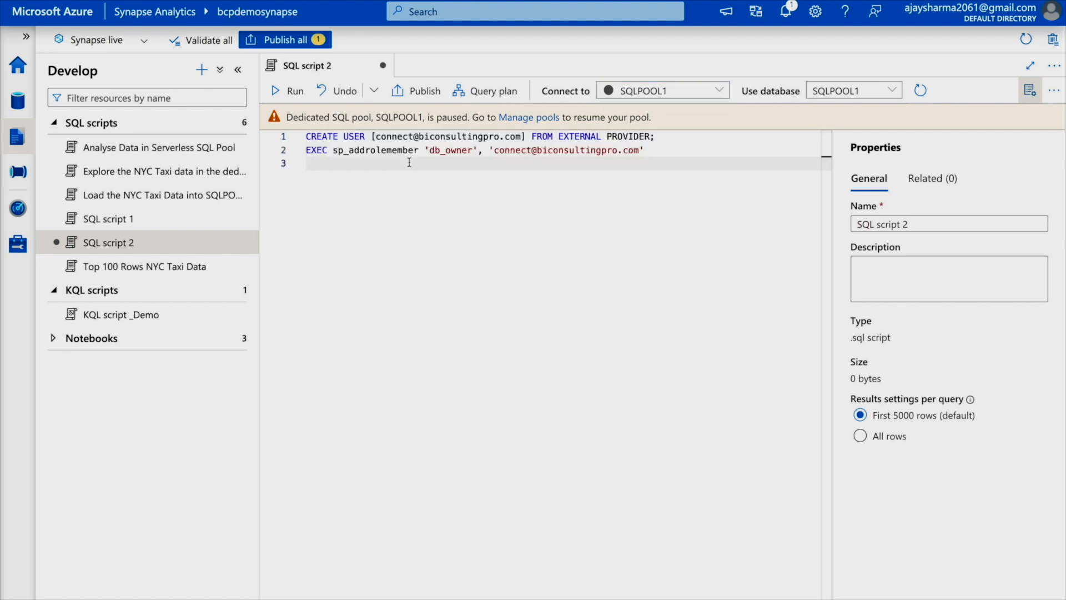
left_click(303, 139)
key("Return")
key("Return")
left_click(305, 189)
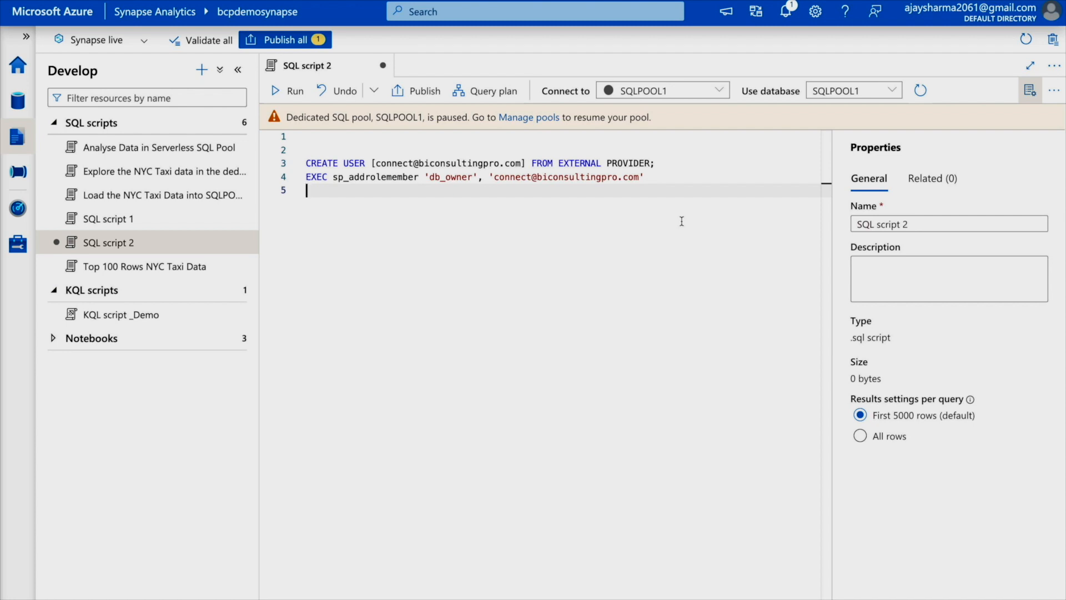
- Publish the pending new SQL script to the live environment
left_click(285, 40)
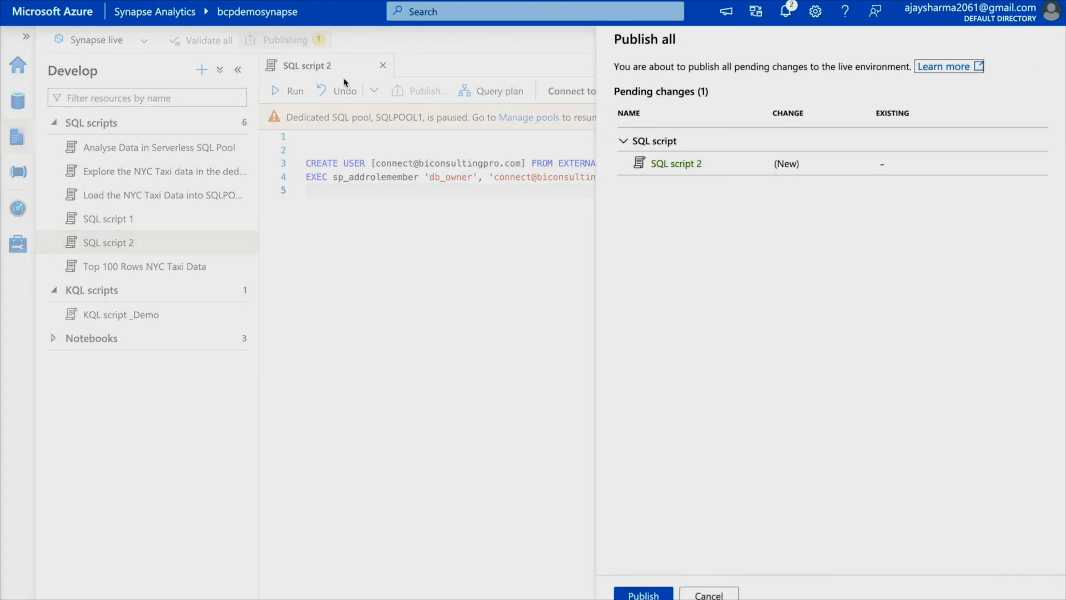
left_click(639, 592)
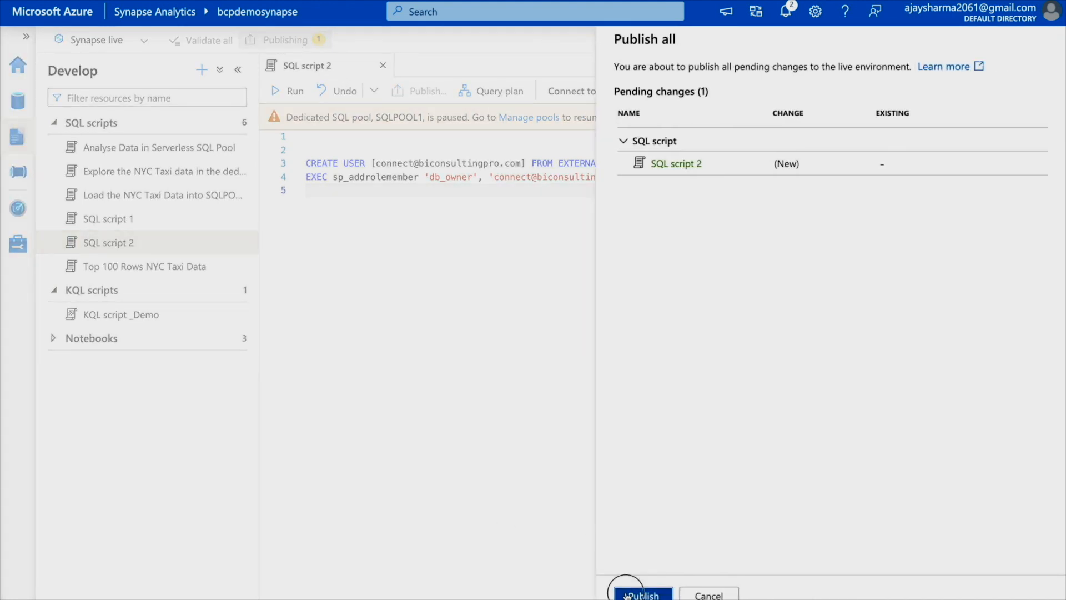